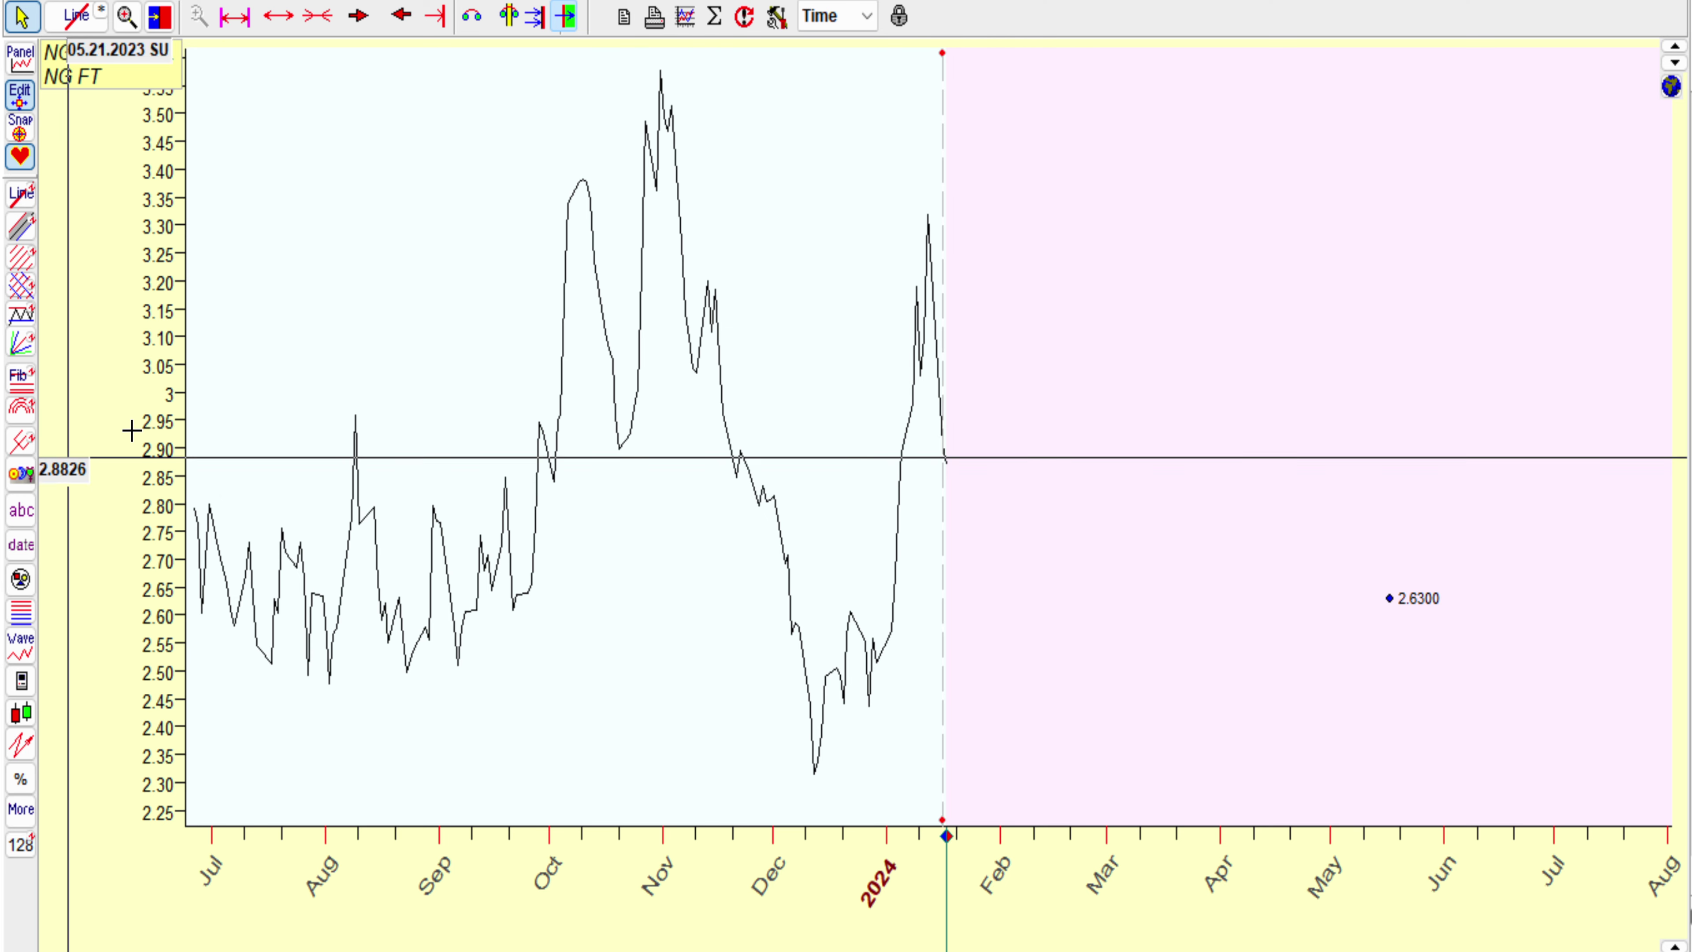
Review the NG 1-17-24 chart title, place the cursor on 01.31.2024, and mark the February, March and April dates ahead.
left_click_drag(119, 261, 104, 75)
left_click(107, 66)
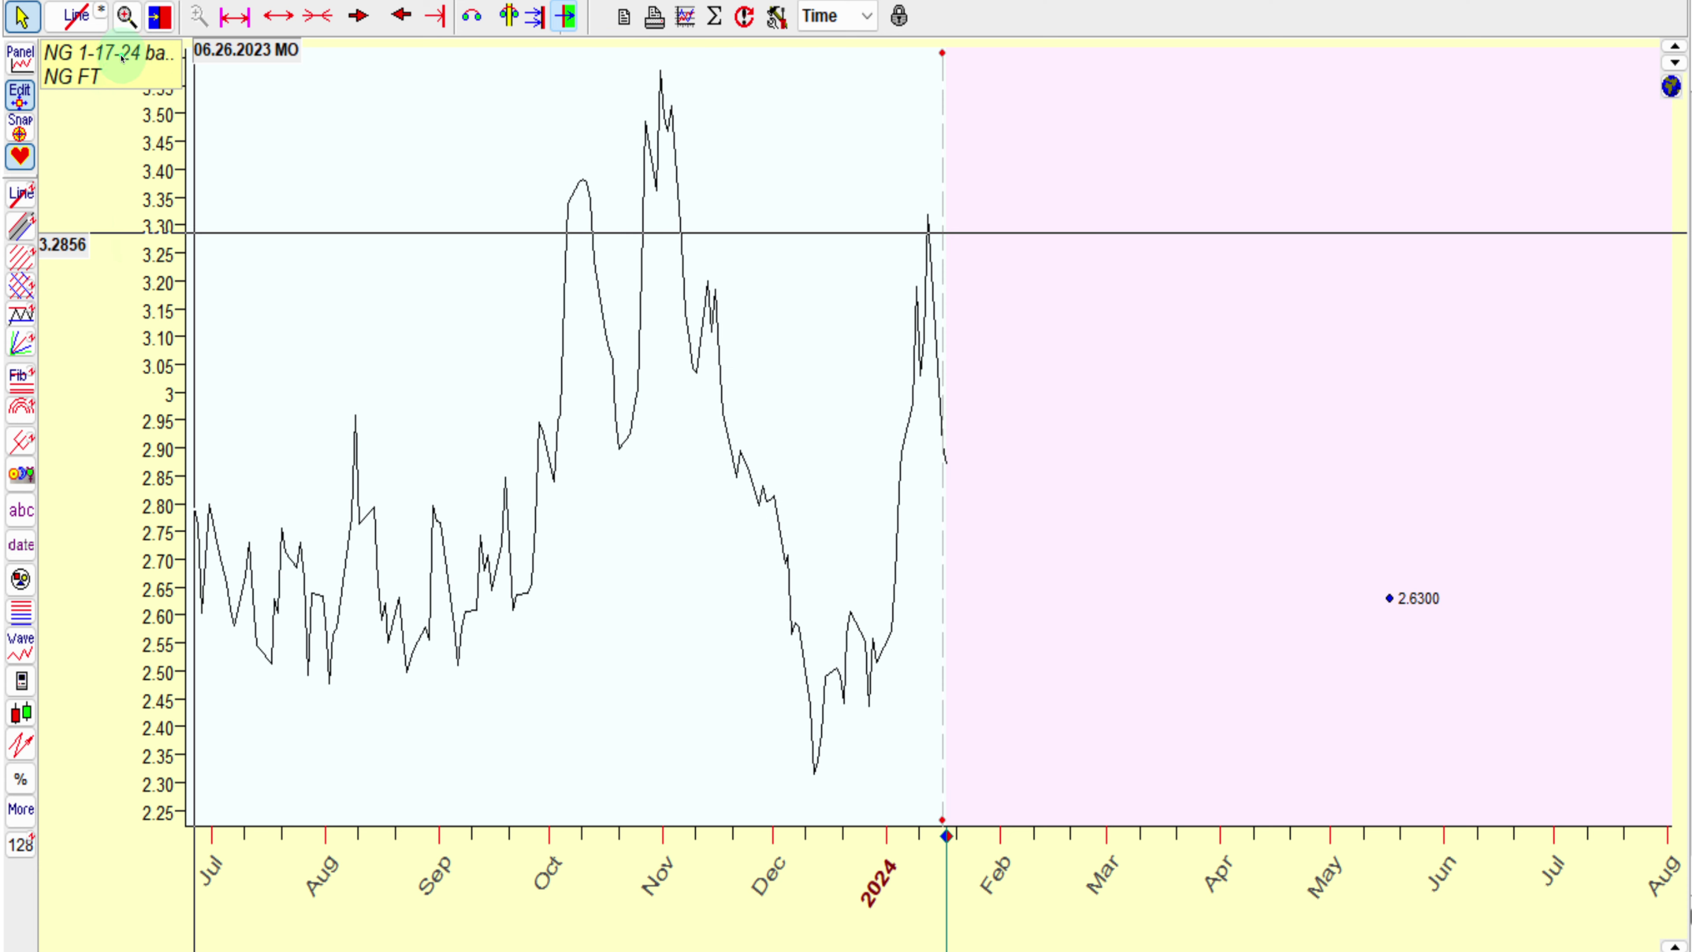
left_click_drag(112, 117, 147, 77)
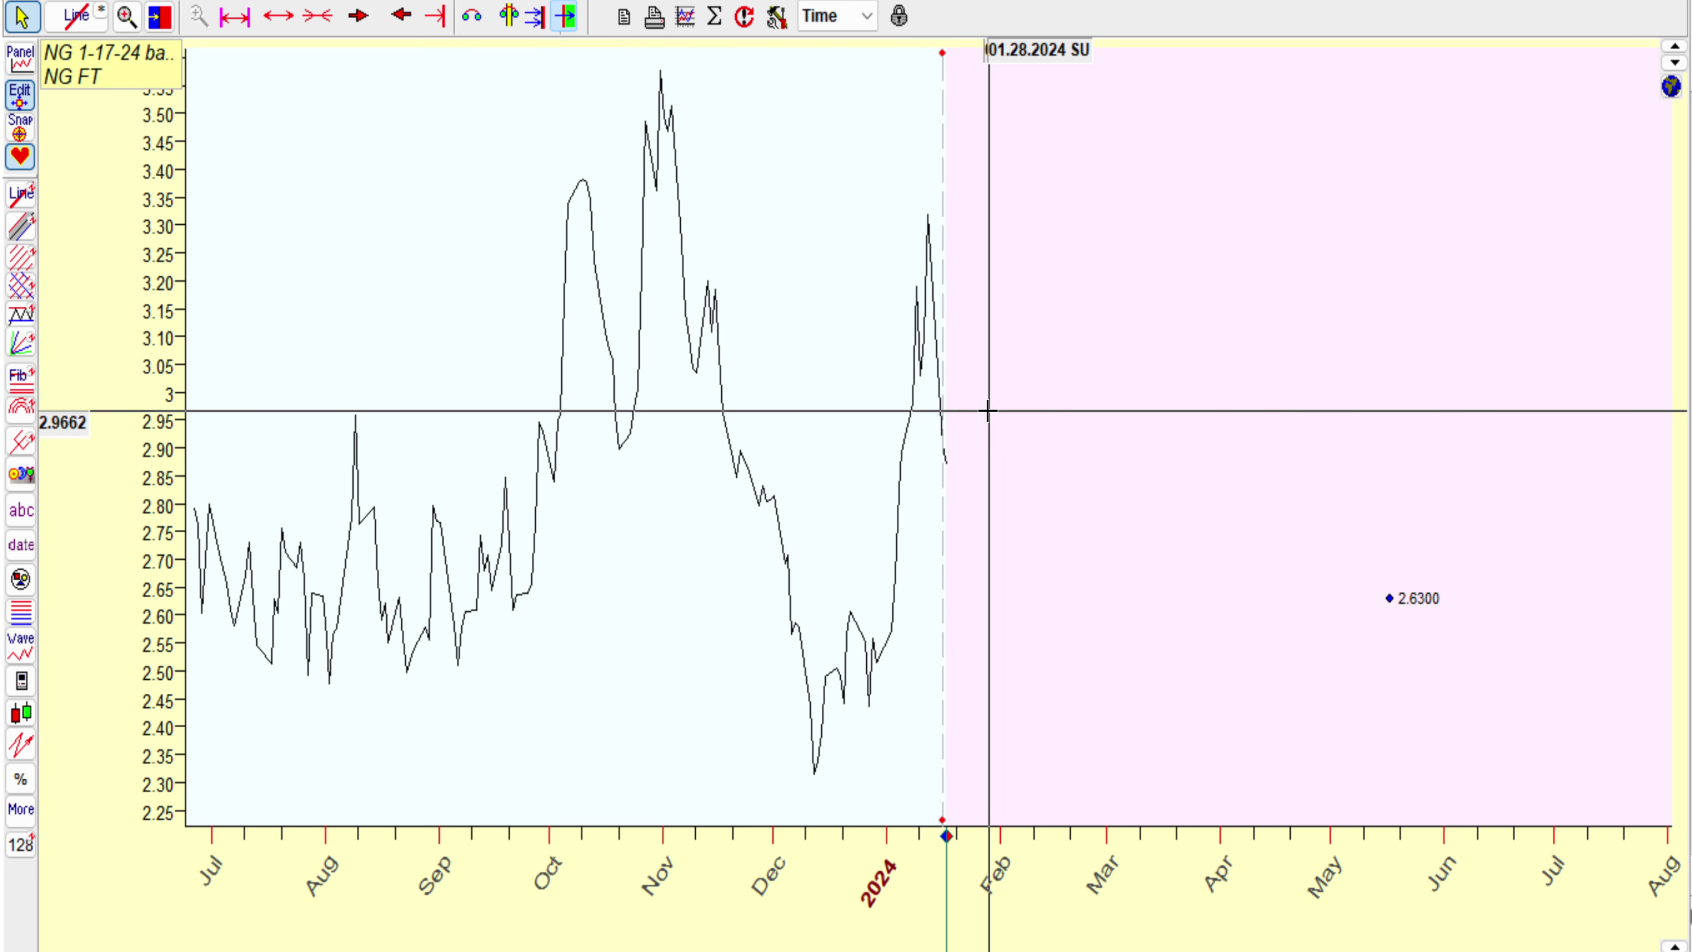
left_click(998, 659)
left_click_drag(998, 659, 999, 790)
left_click_drag(1107, 693, 1106, 780)
left_click_drag(1192, 648, 1217, 800)
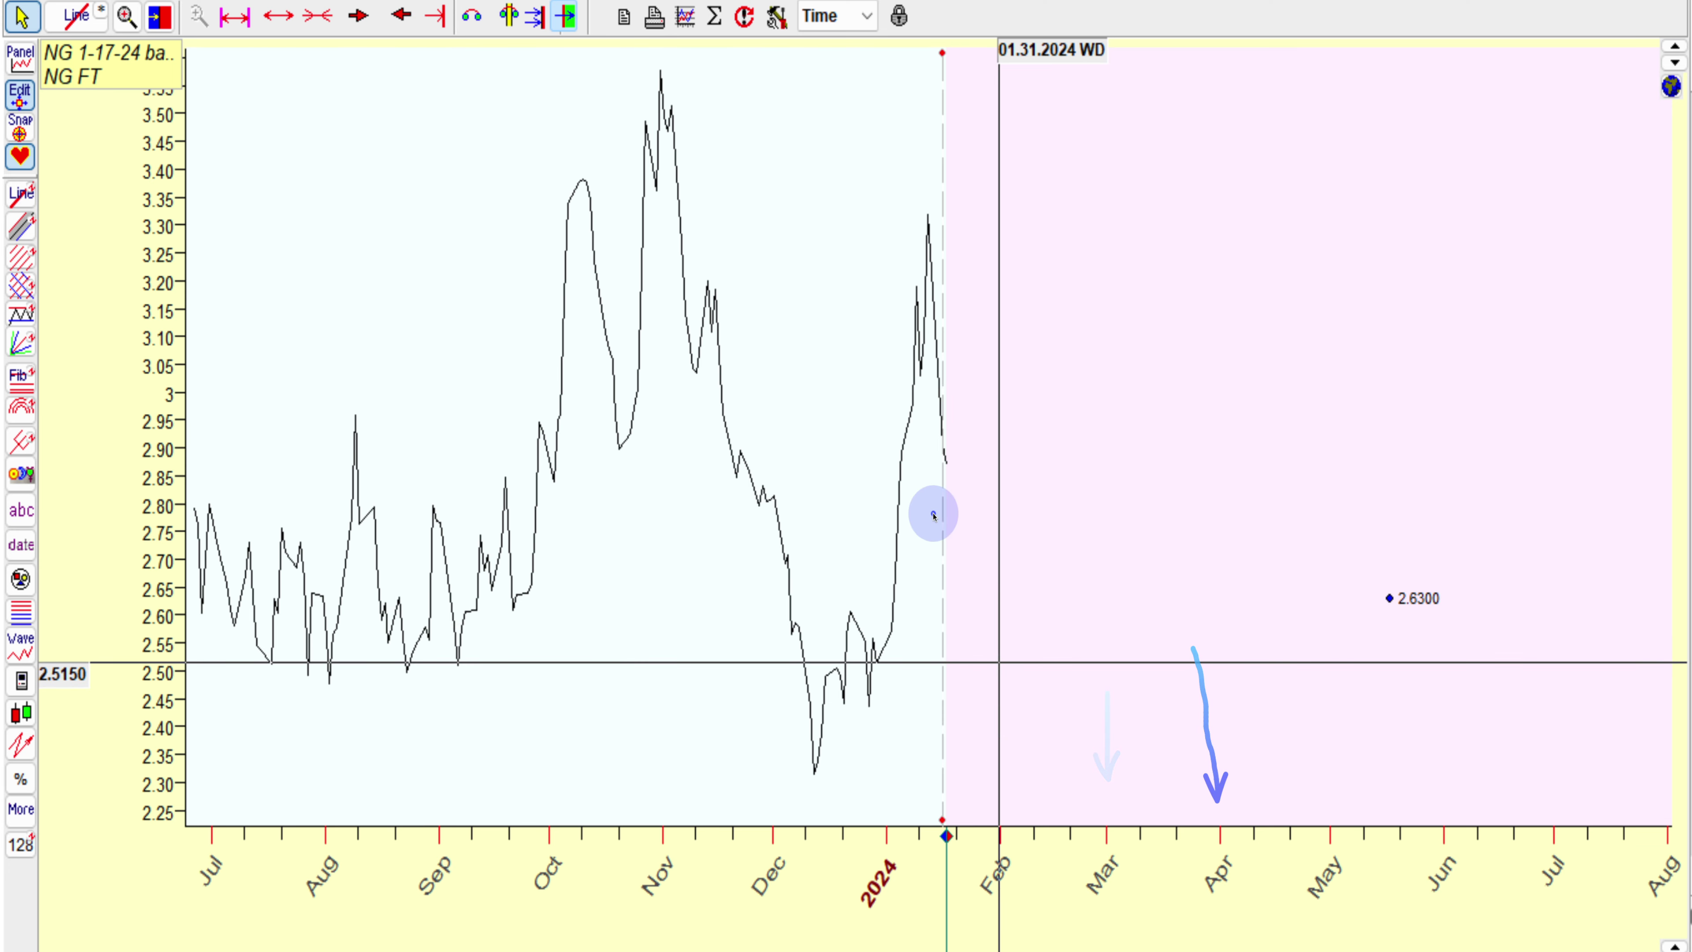
Sketch a hypothetical price path from the last known price to the 2.6300 point and mark where the known prices end.
mouse_move(976, 605)
left_mouse_down()
mouse_move(1103, 776)
mouse_move(1214, 757)
left_mouse_up()
mouse_move(977, 345)
left_mouse_down()
mouse_move(945, 456)
mouse_move(972, 469)
mouse_move(1047, 450)
mouse_move(1302, 548)
mouse_move(1296, 587)
mouse_move(1368, 602)
left_mouse_up()
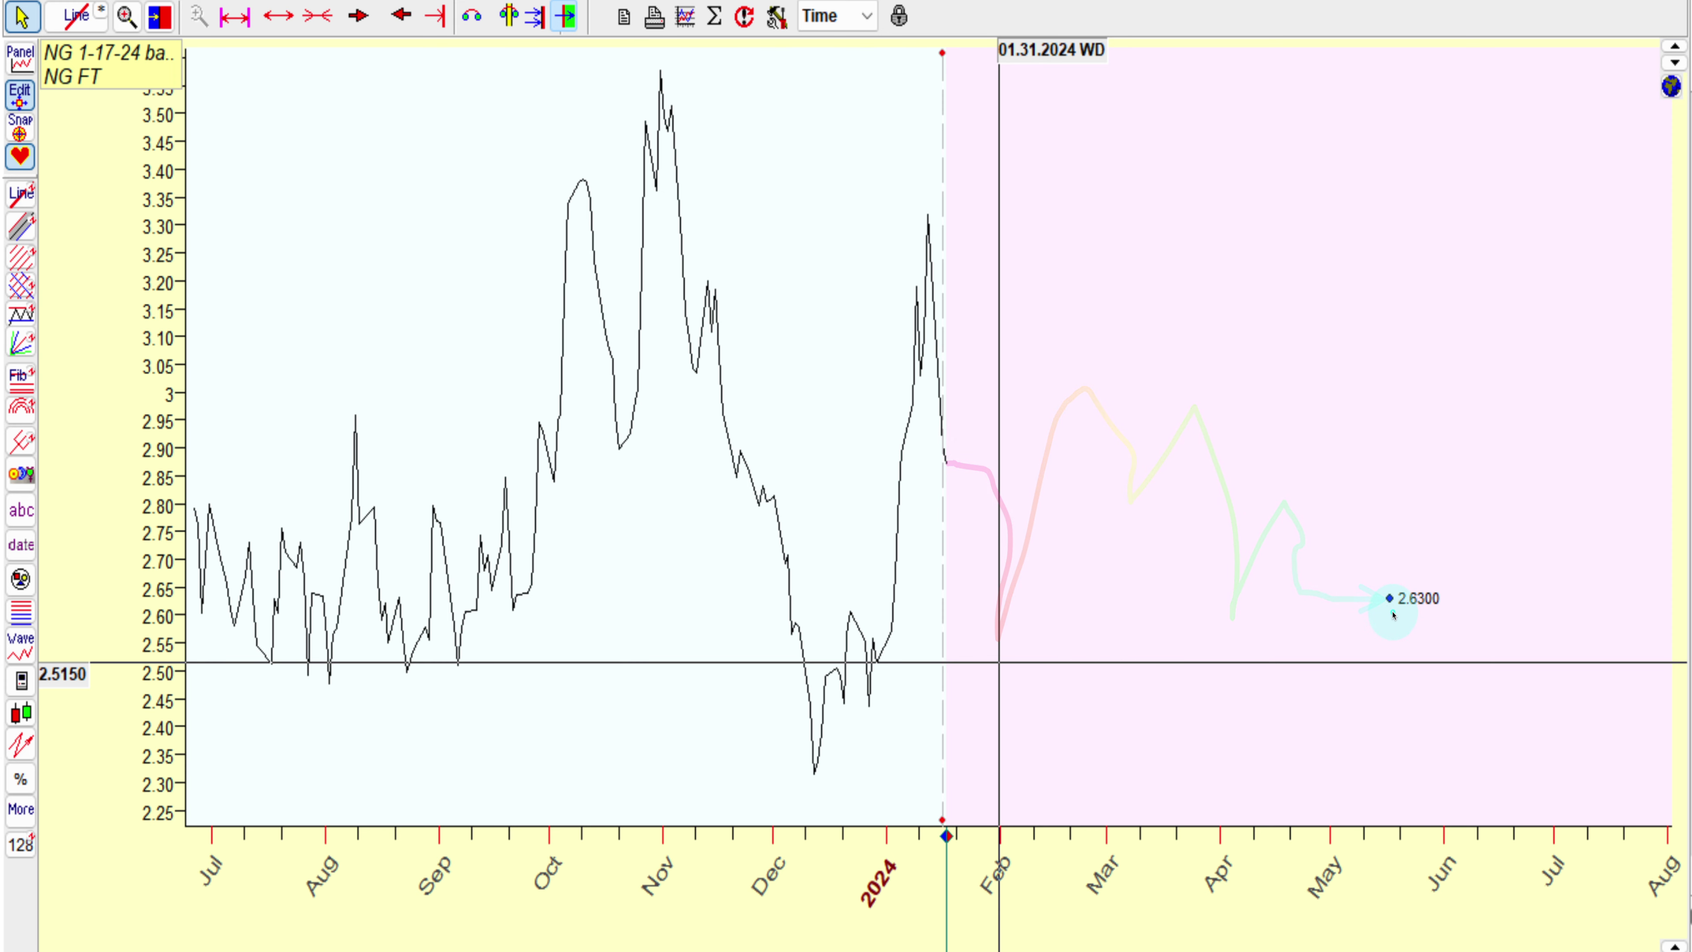
left_click_drag(780, 435, 925, 459)
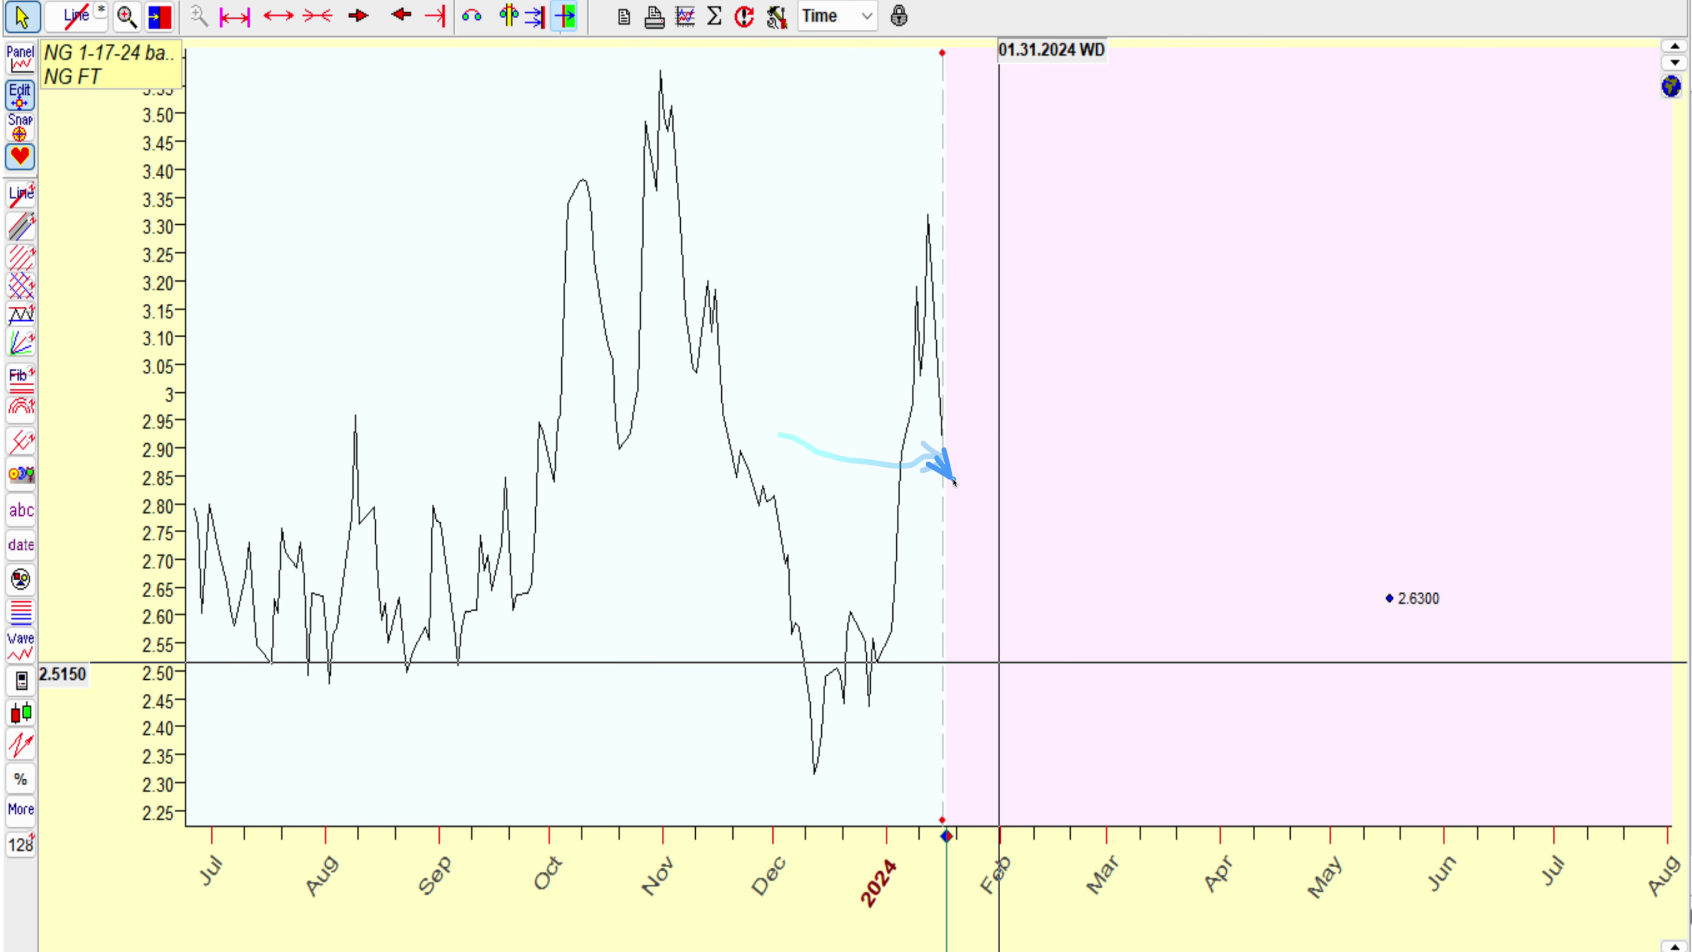
left_click(996, 458)
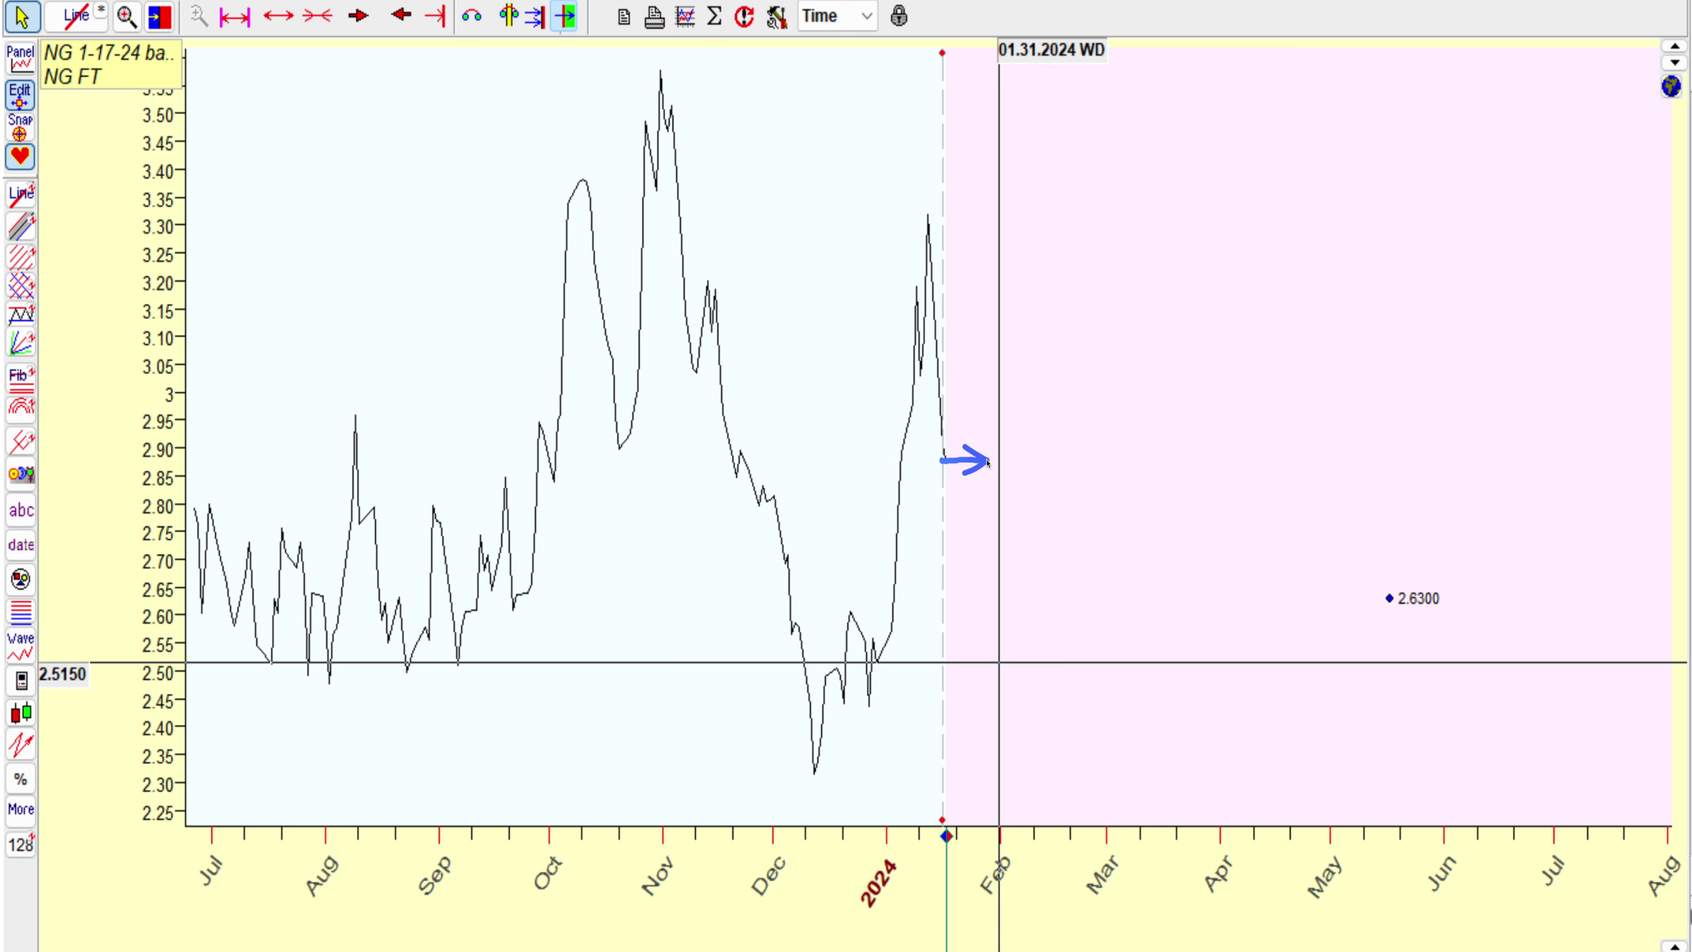
left_click(988, 471)
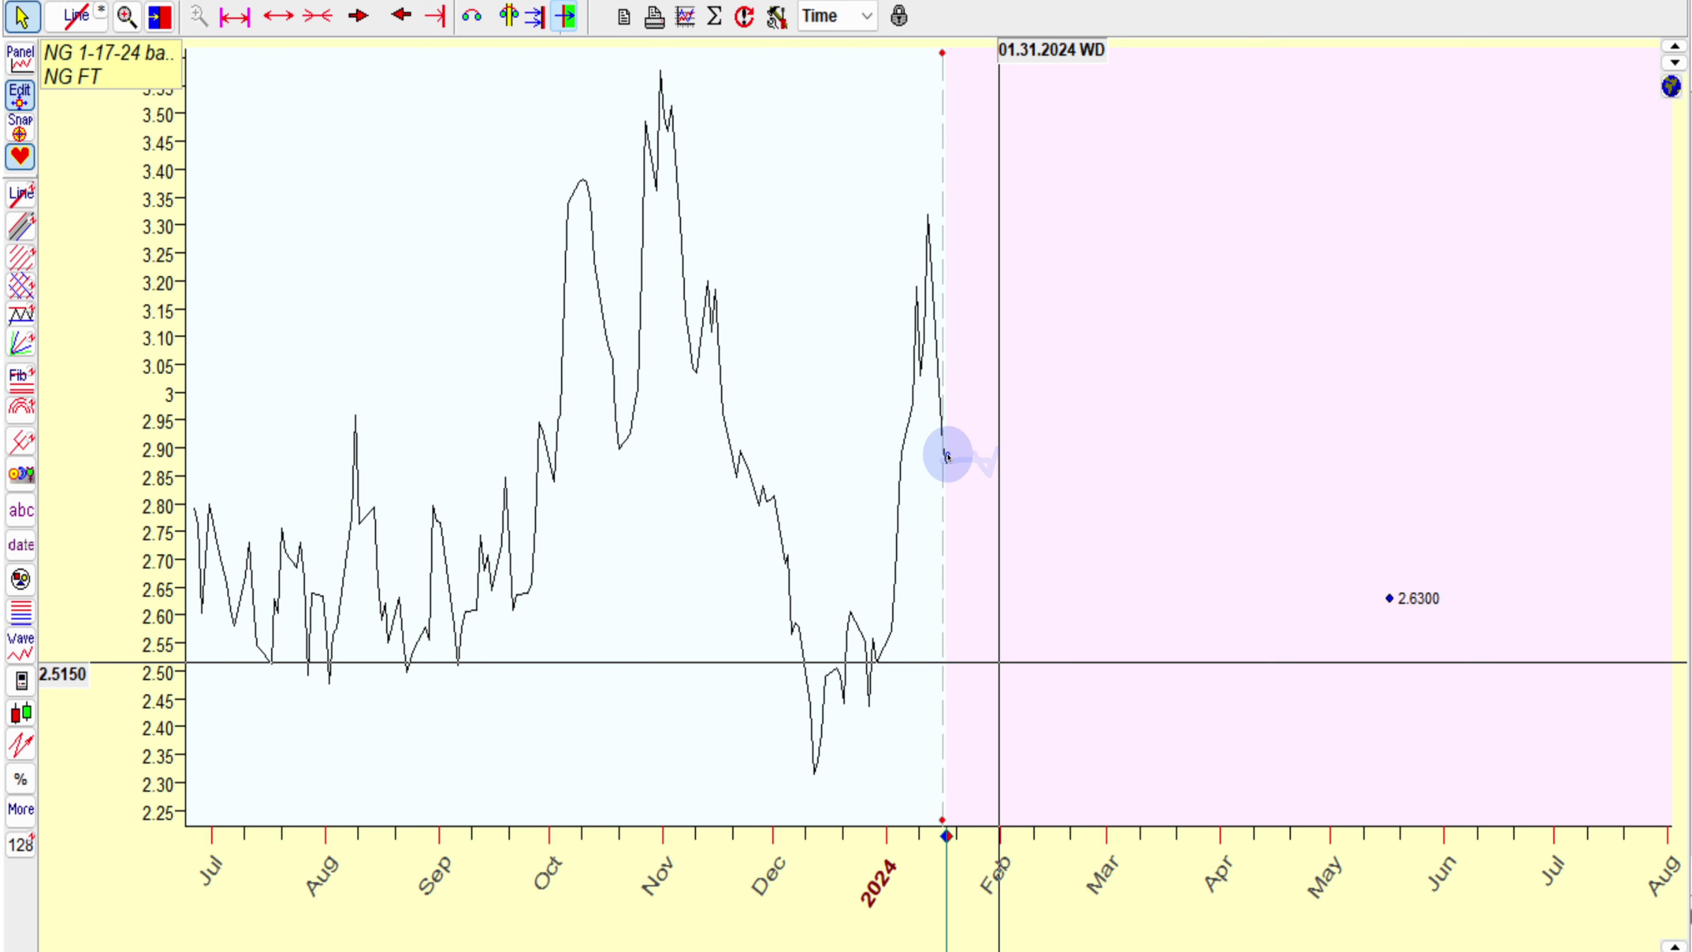
left_click_drag(924, 427, 957, 471)
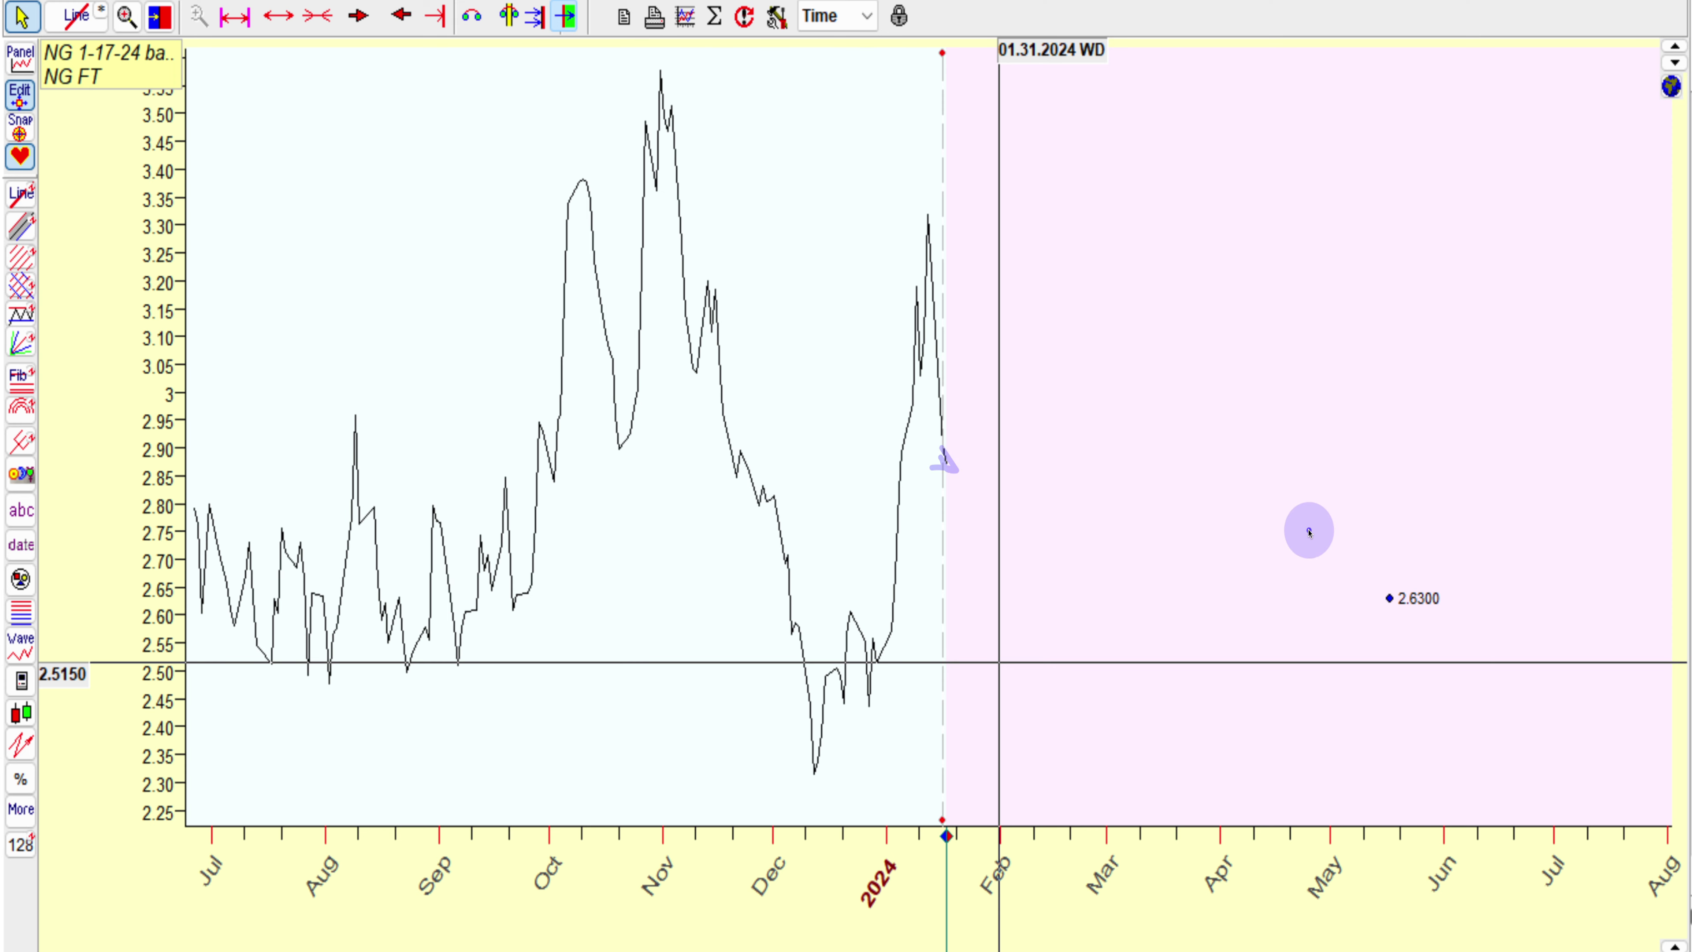
Trace alternative low and high price paths across the forecast area and circle the price history before the border.
mouse_move(961, 719)
left_mouse_down()
mouse_move(1002, 796)
mouse_move(1093, 824)
mouse_move(1153, 826)
mouse_move(1269, 767)
left_mouse_up()
mouse_move(947, 699)
left_mouse_down()
mouse_move(1004, 765)
mouse_move(1113, 817)
mouse_move(1261, 813)
mouse_move(1305, 765)
mouse_move(1383, 537)
left_mouse_up()
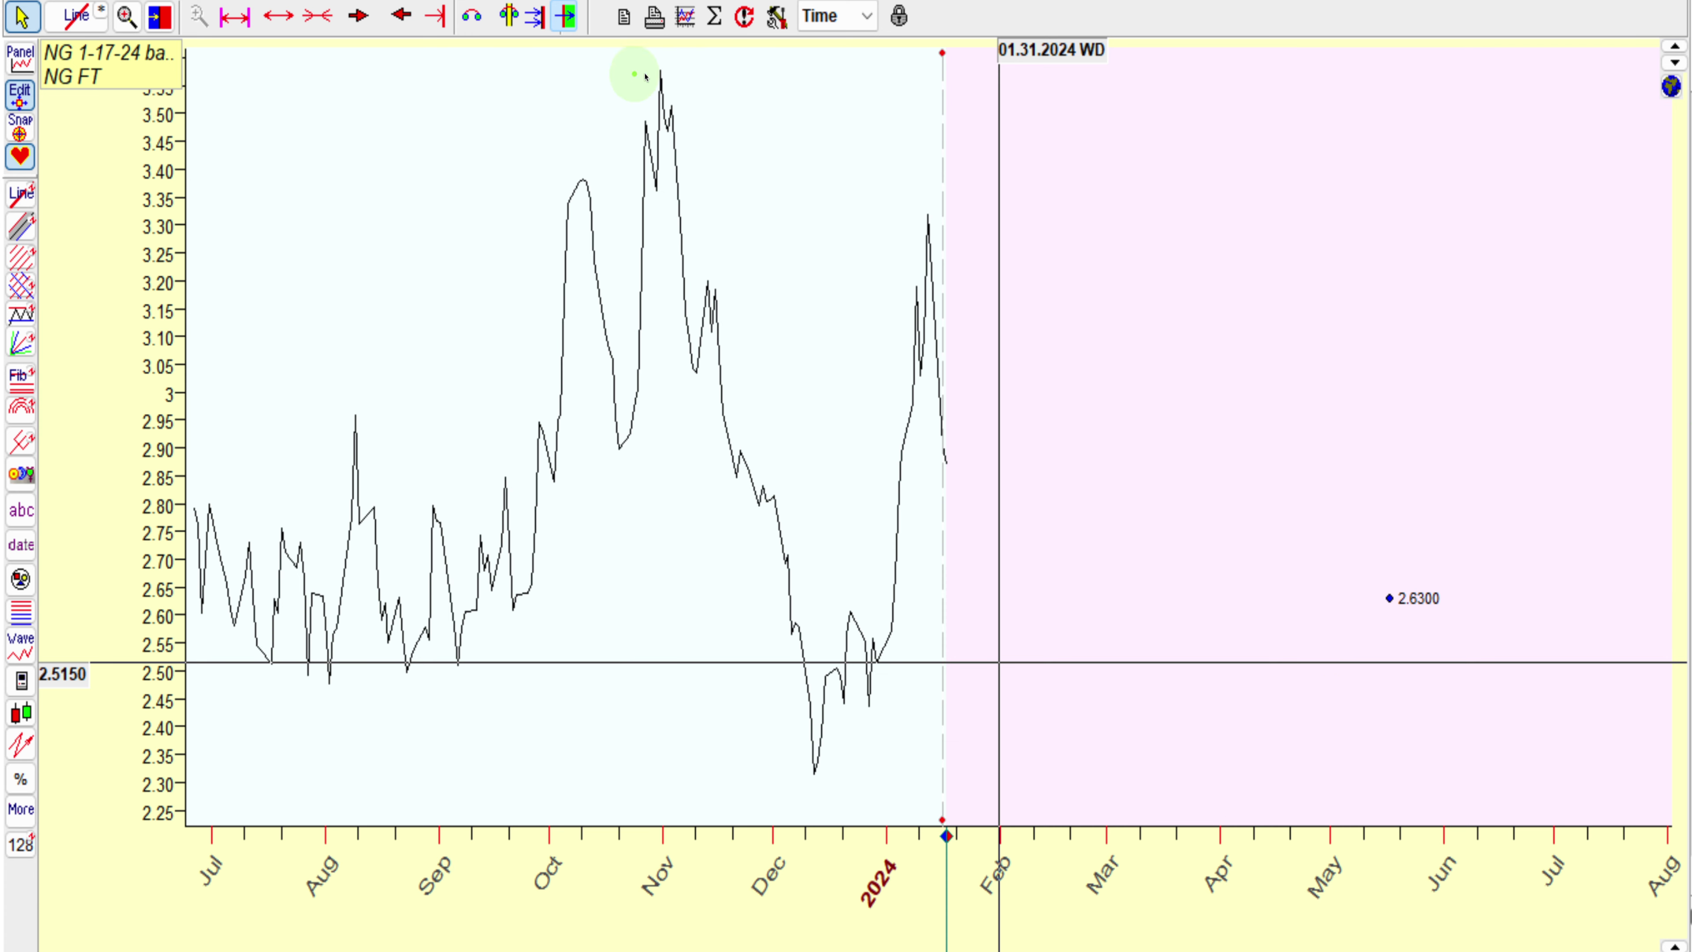
mouse_move(967, 135)
left_mouse_down()
mouse_move(1003, 299)
mouse_move(1256, 416)
mouse_move(1523, 238)
mouse_move(1088, 151)
mouse_move(983, 175)
mouse_move(966, 251)
mouse_move(978, 416)
mouse_move(1251, 573)
mouse_move(1585, 301)
mouse_move(1456, 226)
left_mouse_up()
mouse_move(911, 217)
left_mouse_down()
mouse_move(845, 533)
mouse_move(318, 493)
mouse_move(503, 243)
mouse_move(865, 220)
mouse_move(891, 285)
left_mouse_up()
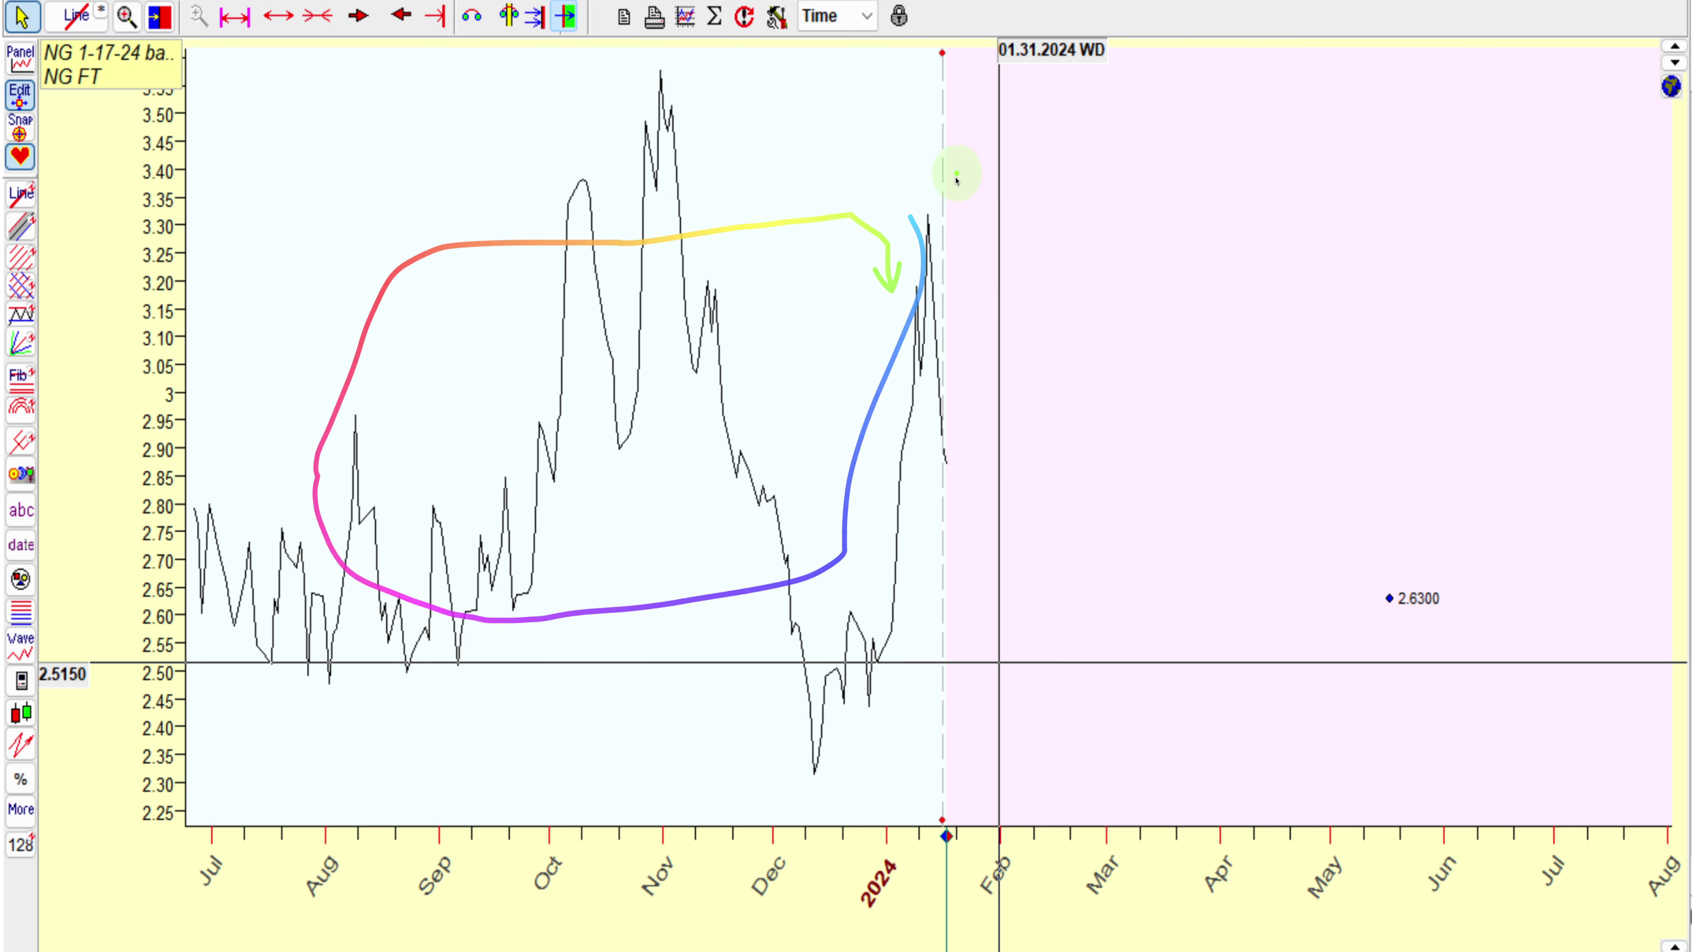
Mark the price drop at the forecast border and sketch its possible fall into early February followed by a rally.
left_click_drag(937, 141, 943, 476)
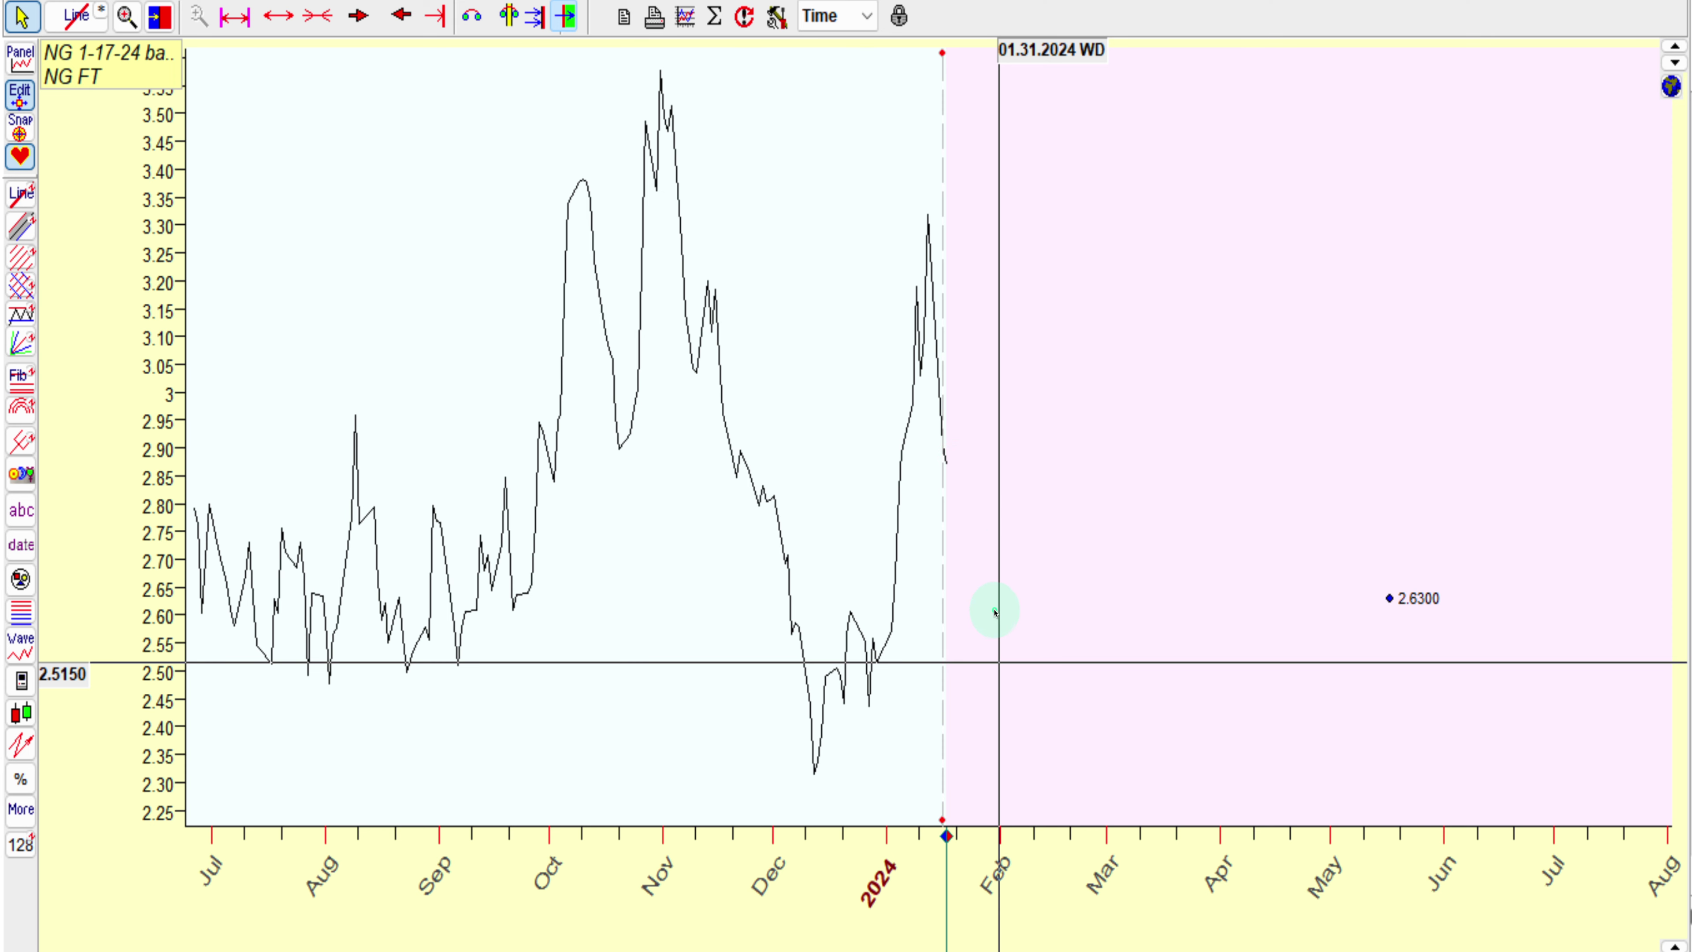
left_click_drag(979, 618, 990, 665)
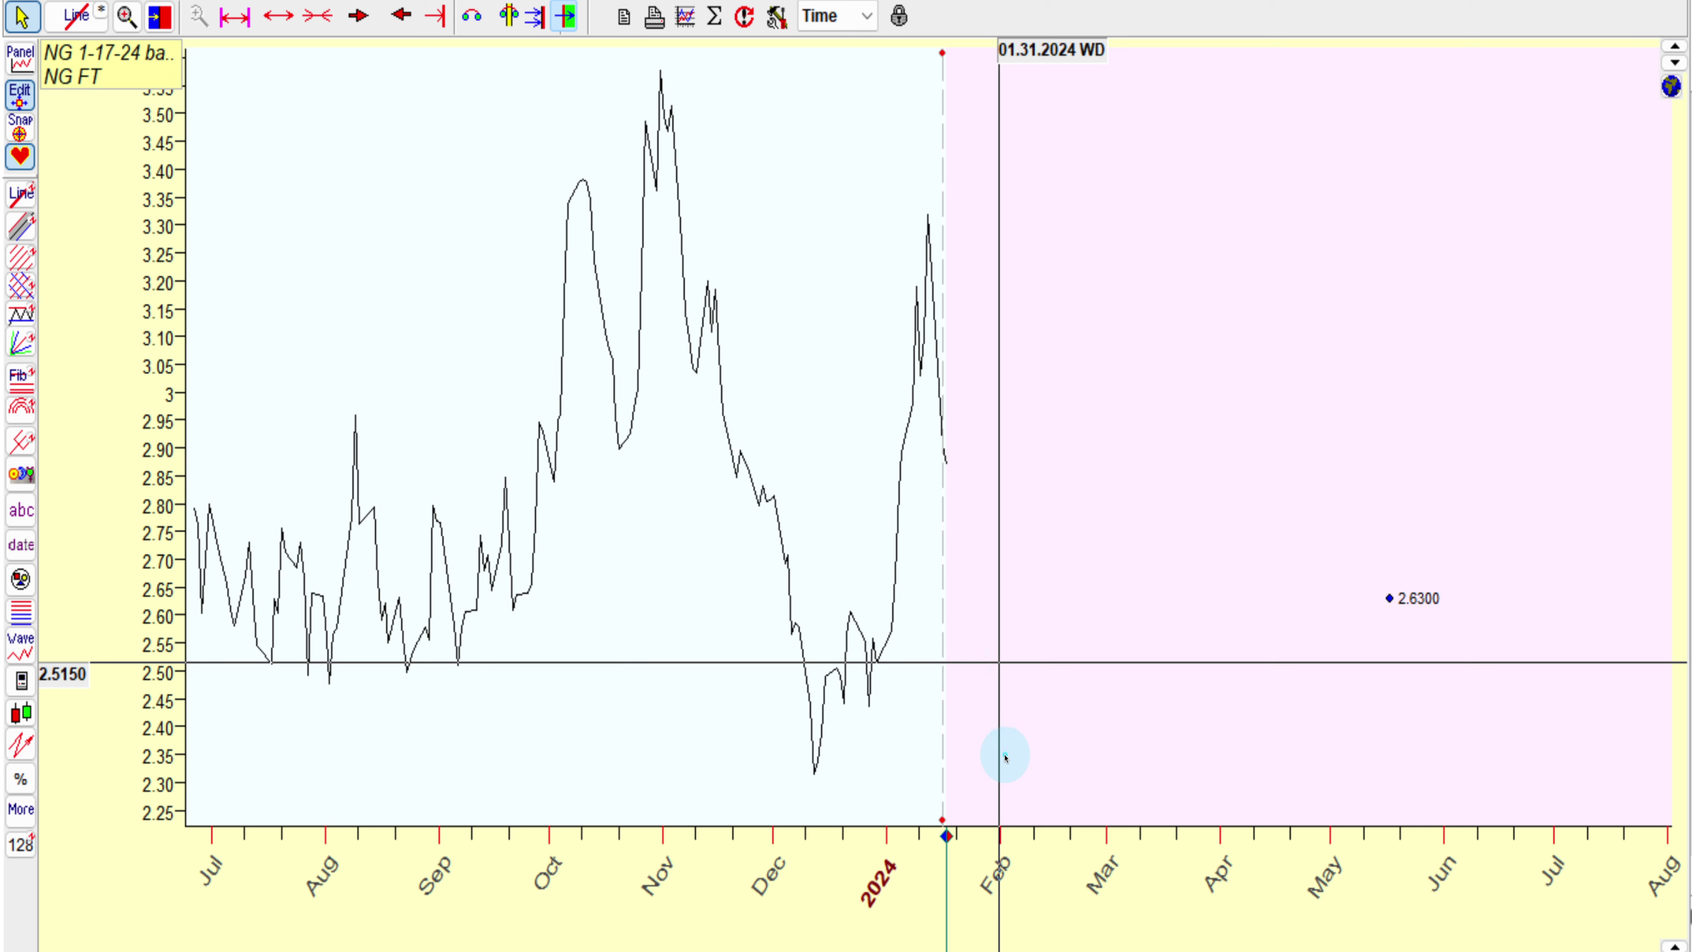
left_click_drag(1038, 540, 1010, 747)
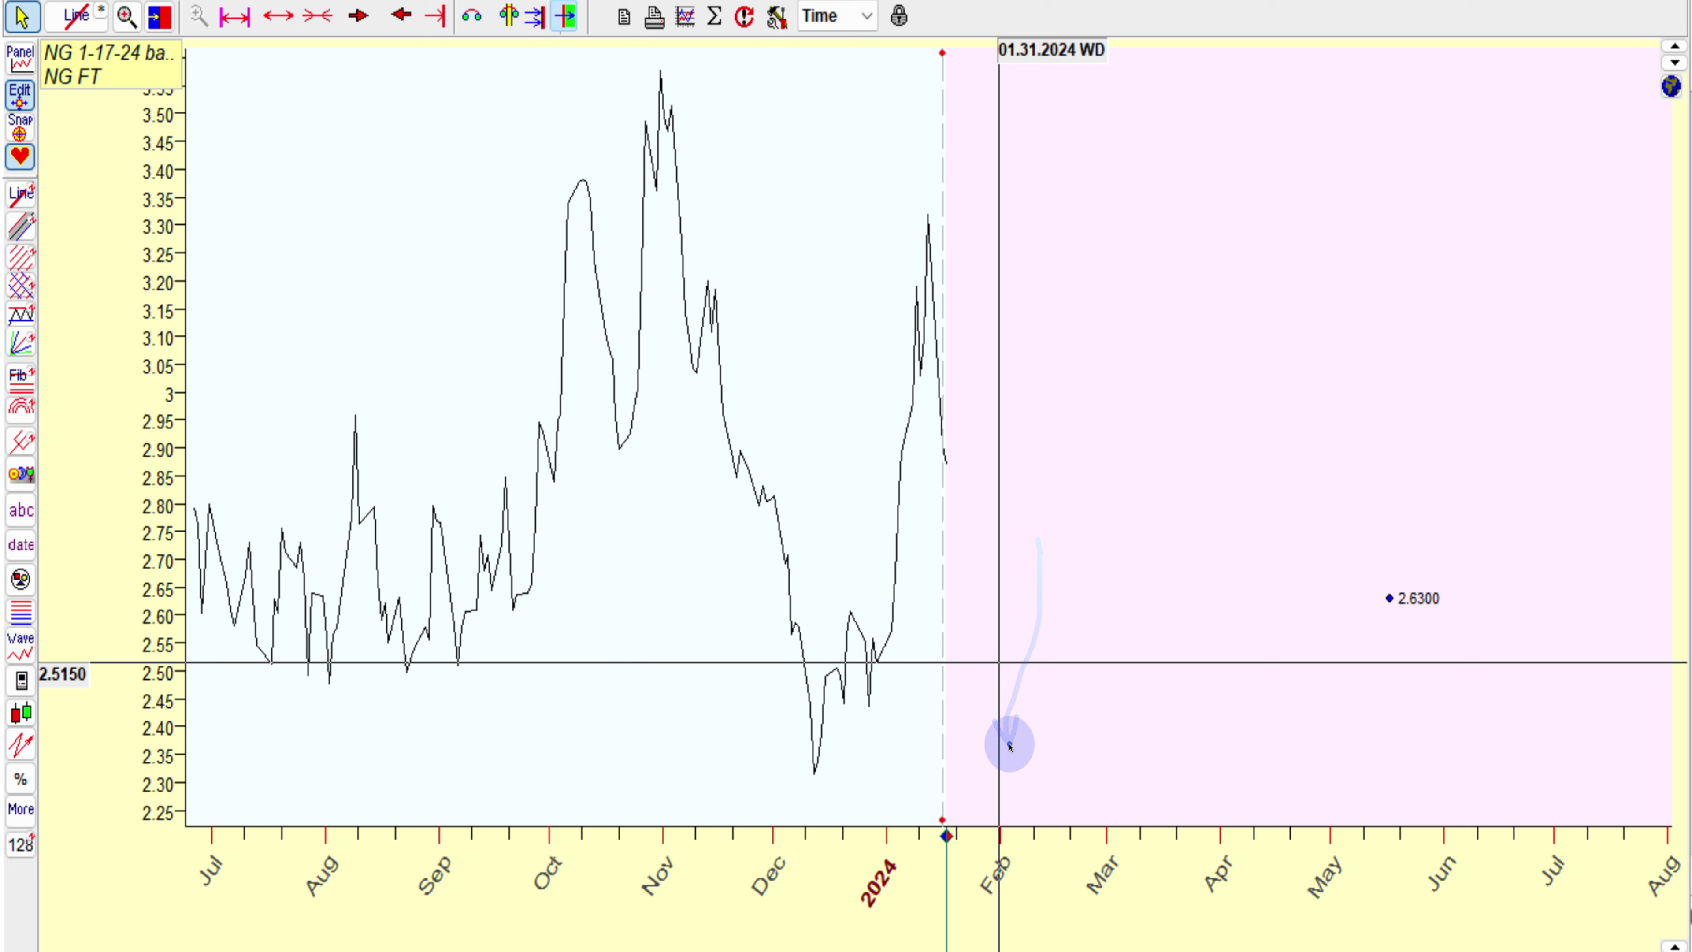
left_click_drag(940, 392, 942, 472)
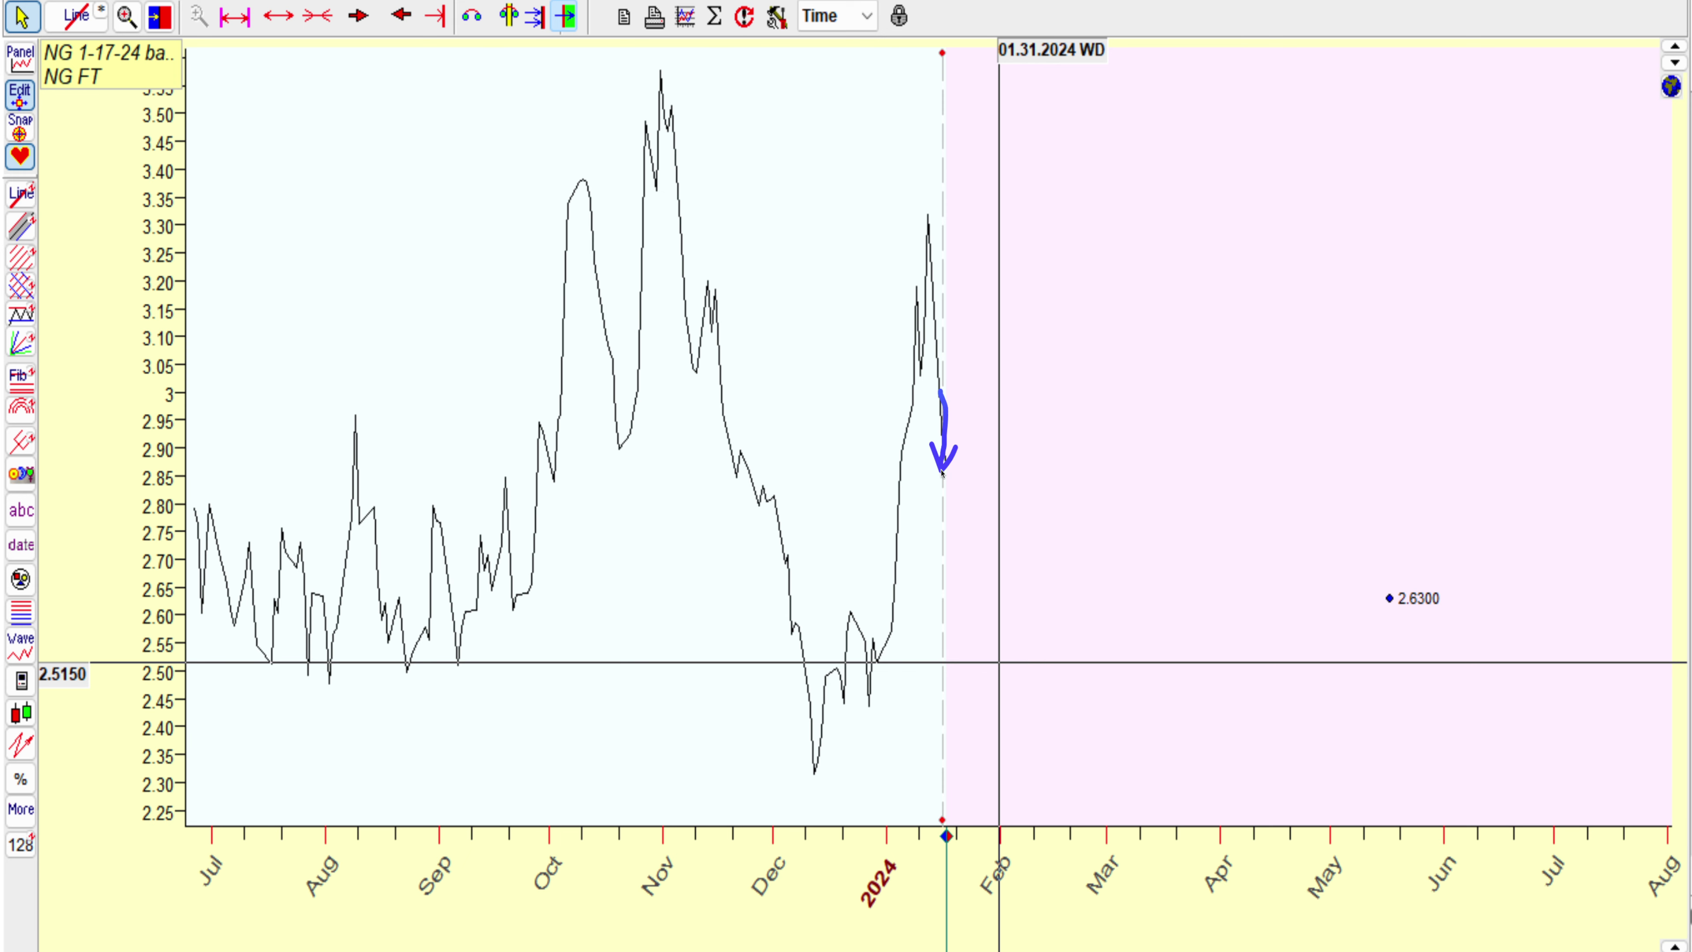
left_click(941, 472)
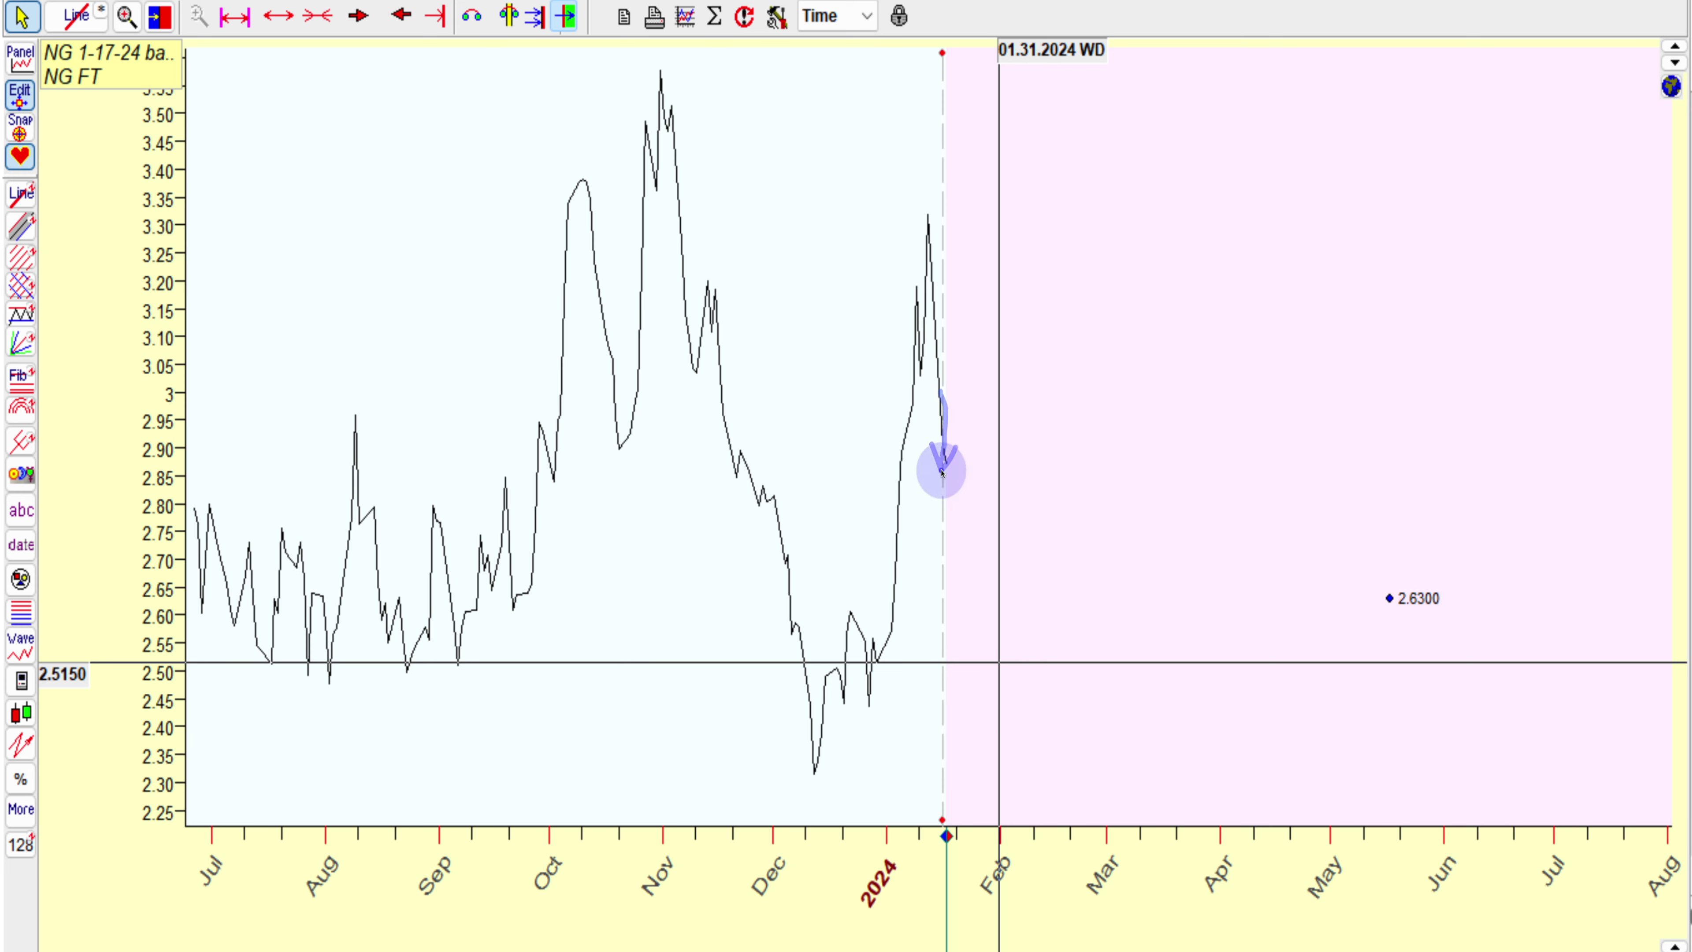
left_click(978, 587)
left_click_drag(941, 447, 1008, 754)
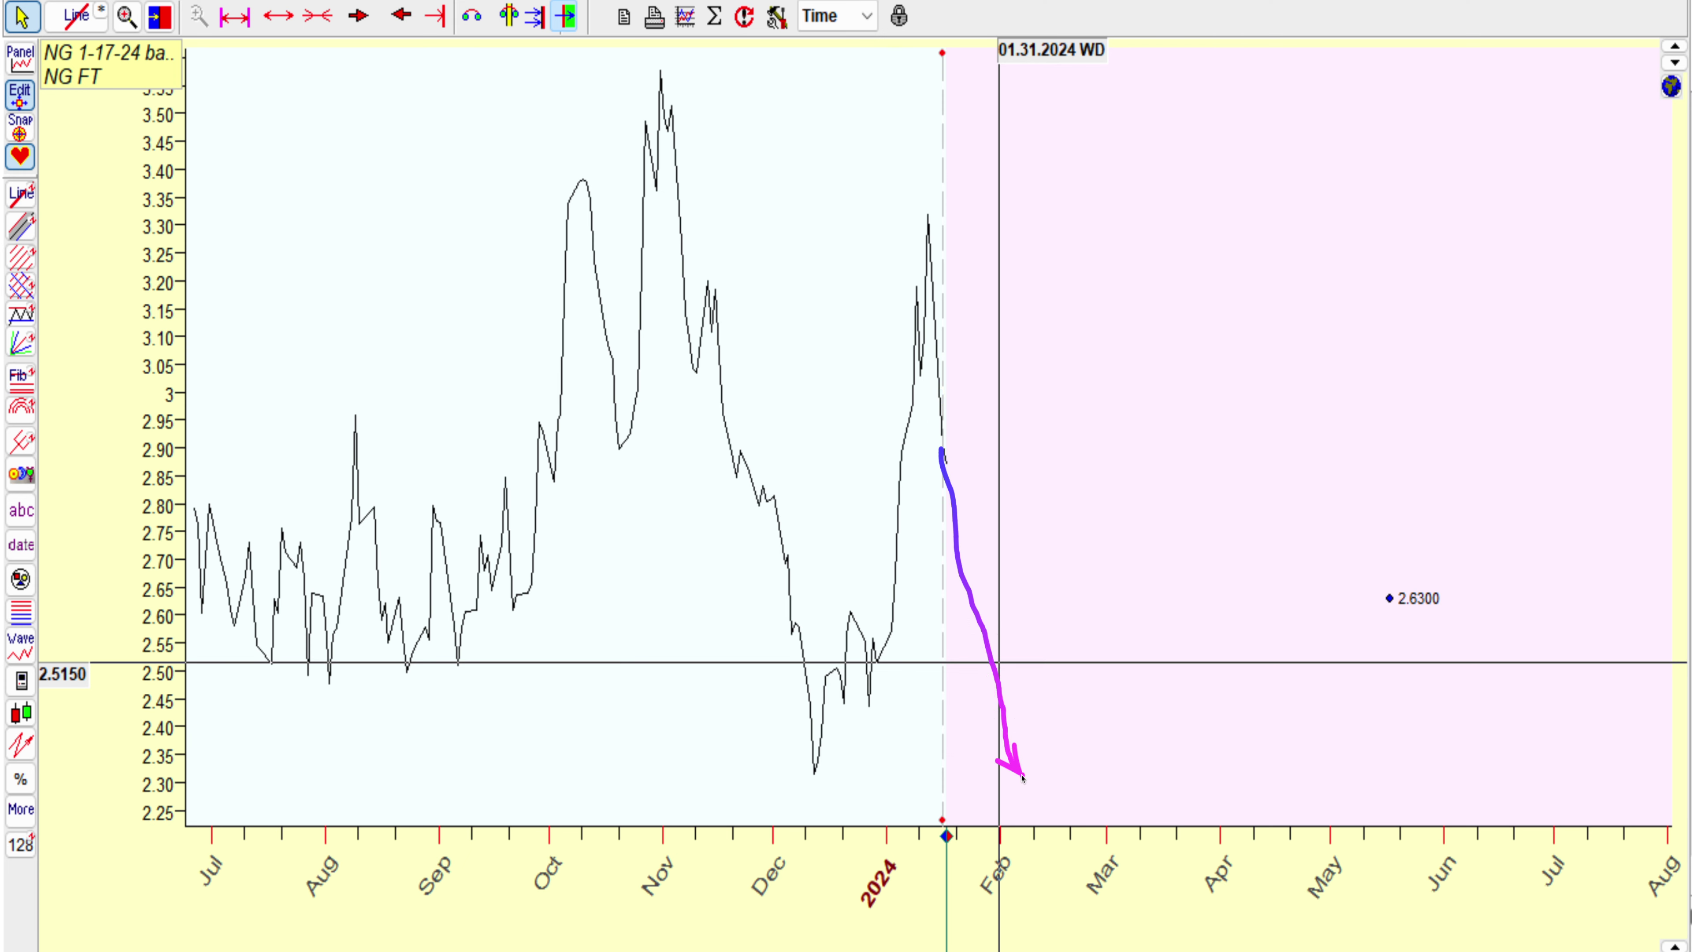
mouse_move(1032, 757)
left_mouse_down()
mouse_move(1232, 333)
mouse_move(1357, 160)
left_mouse_up()
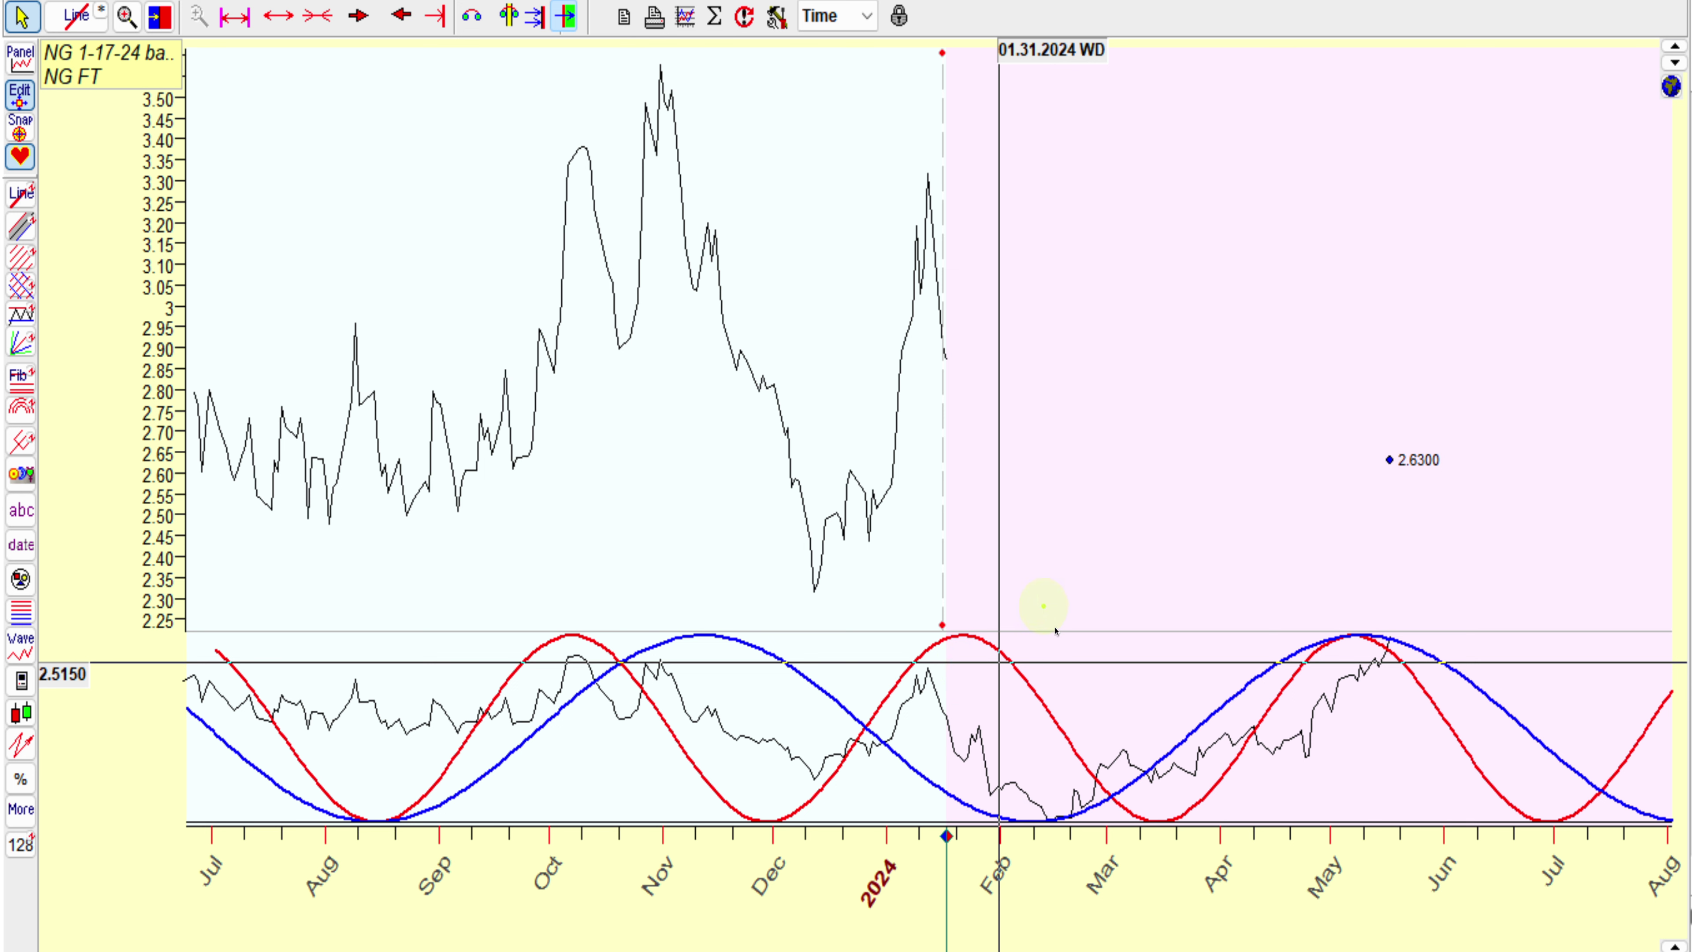
Reveal the actual prices after the forecast border and mark the decline that starts there.
left_click(567, 19)
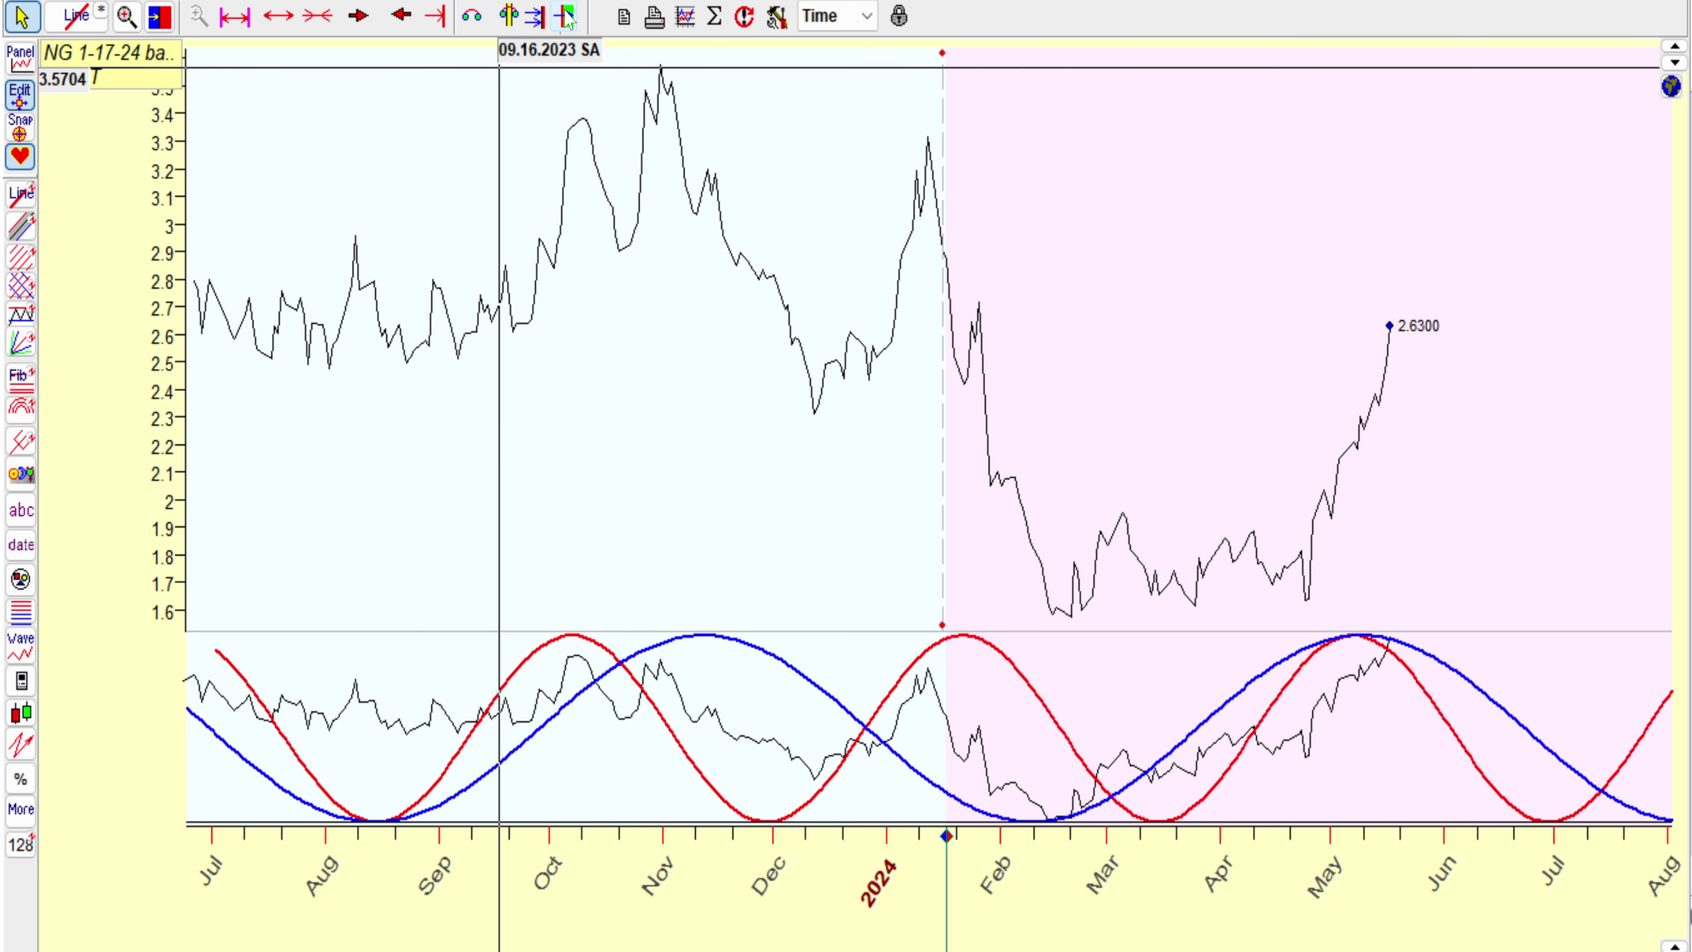
left_click_drag(941, 255, 973, 381)
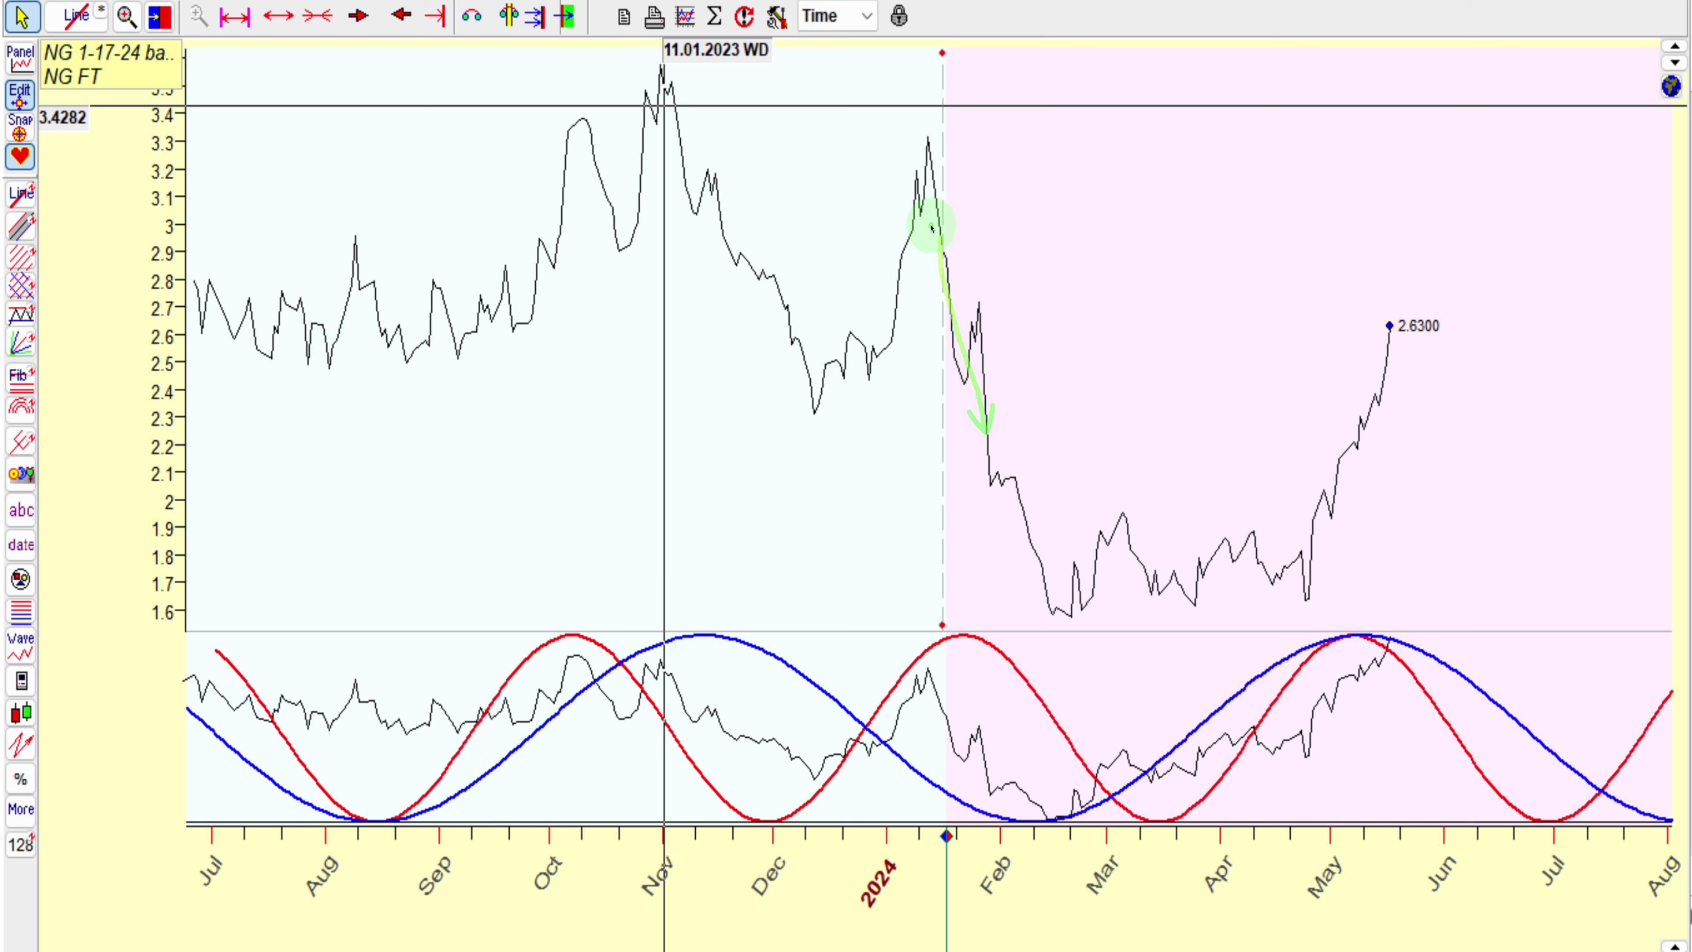
left_click_drag(944, 181, 943, 309)
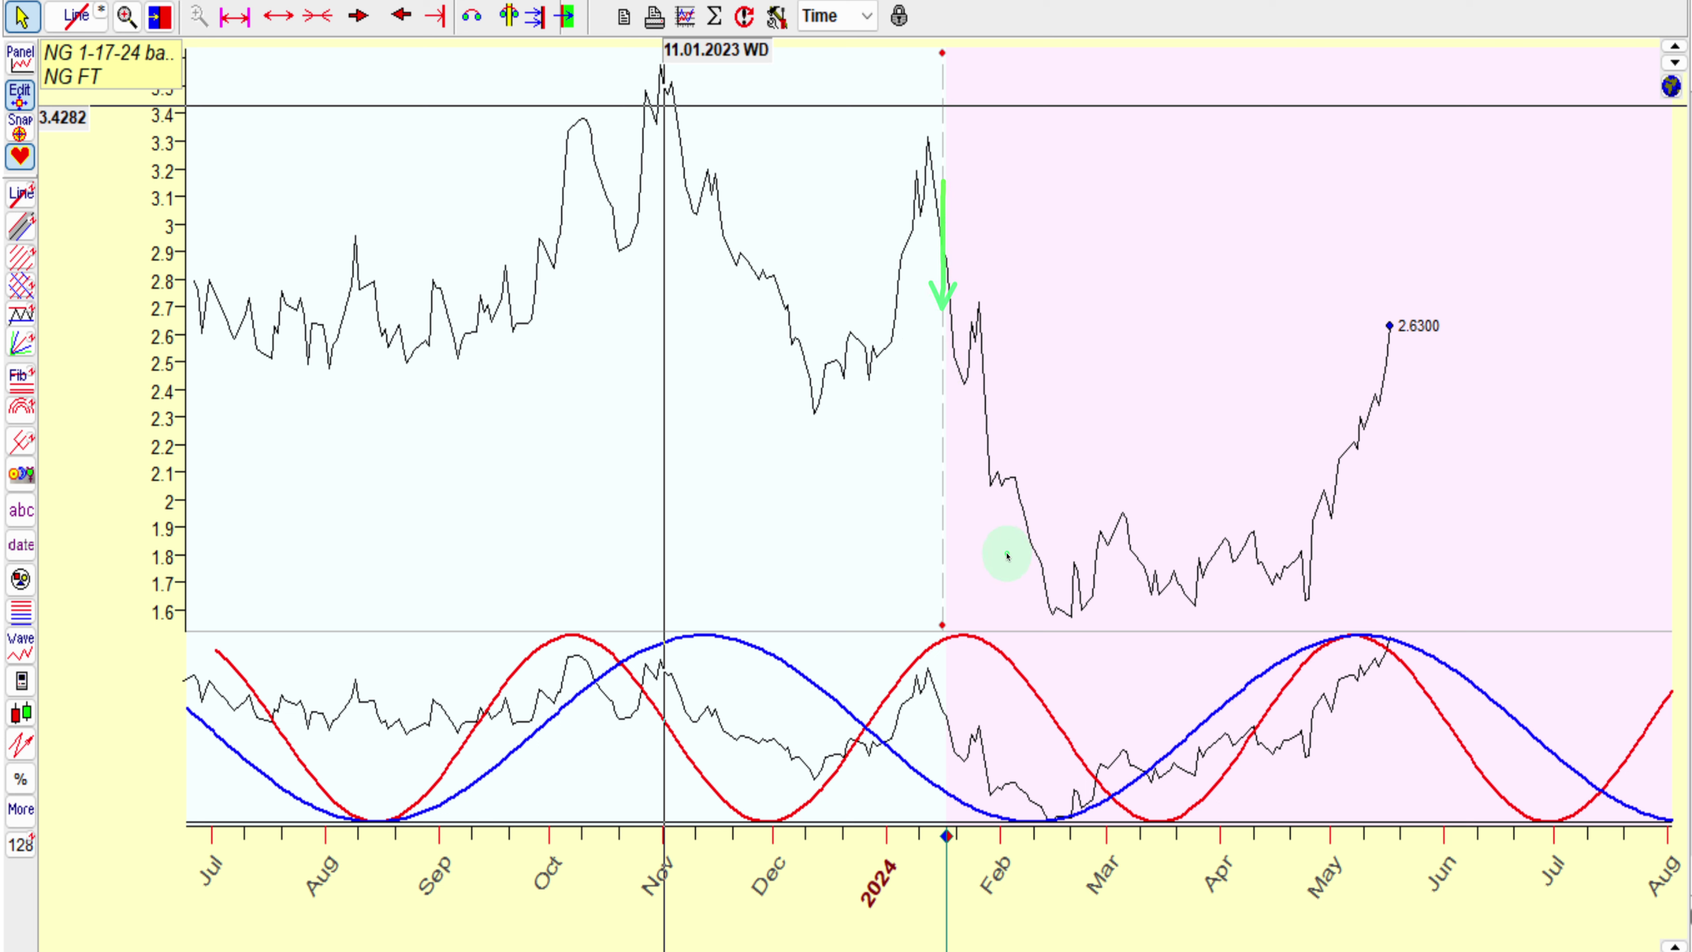
Trace the red cycle down to its mid-March low and compare it with the price line and its projection.
mouse_move(753, 645)
left_mouse_down()
mouse_move(981, 812)
mouse_move(1051, 823)
mouse_move(1158, 747)
mouse_move(1132, 750)
left_mouse_up()
mouse_move(953, 634)
left_mouse_down()
mouse_move(1023, 650)
mouse_move(1096, 773)
mouse_move(1156, 809)
left_mouse_up()
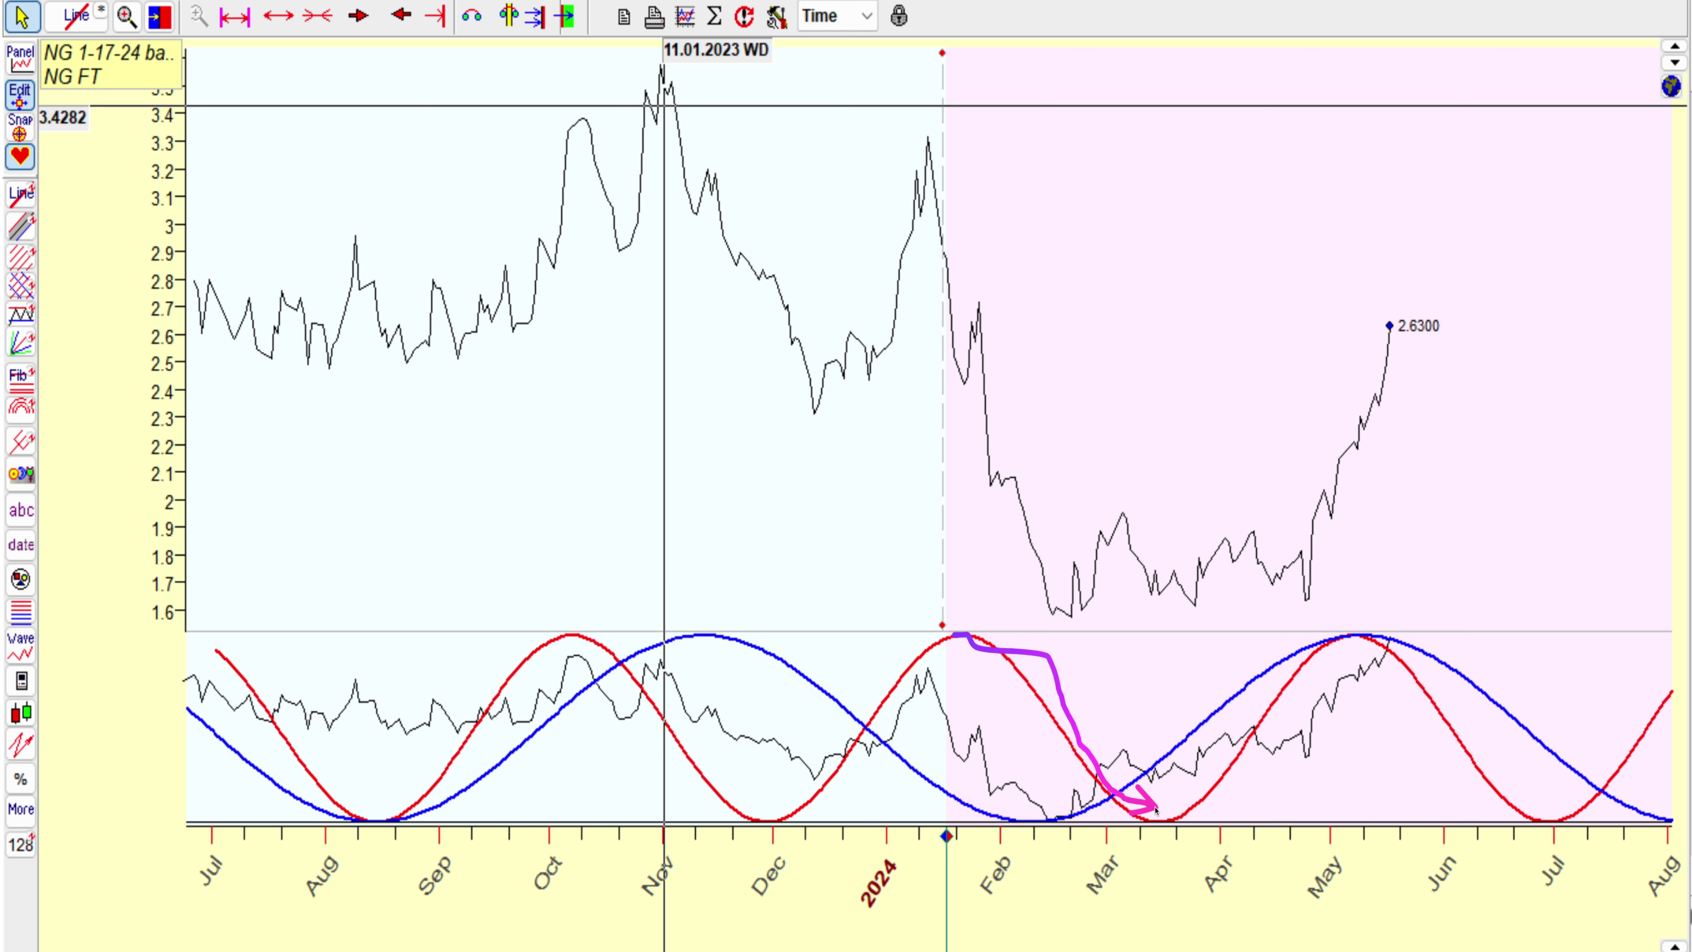
mouse_move(984, 509)
left_mouse_down()
mouse_move(1066, 619)
mouse_move(1129, 516)
mouse_move(1173, 807)
left_mouse_up()
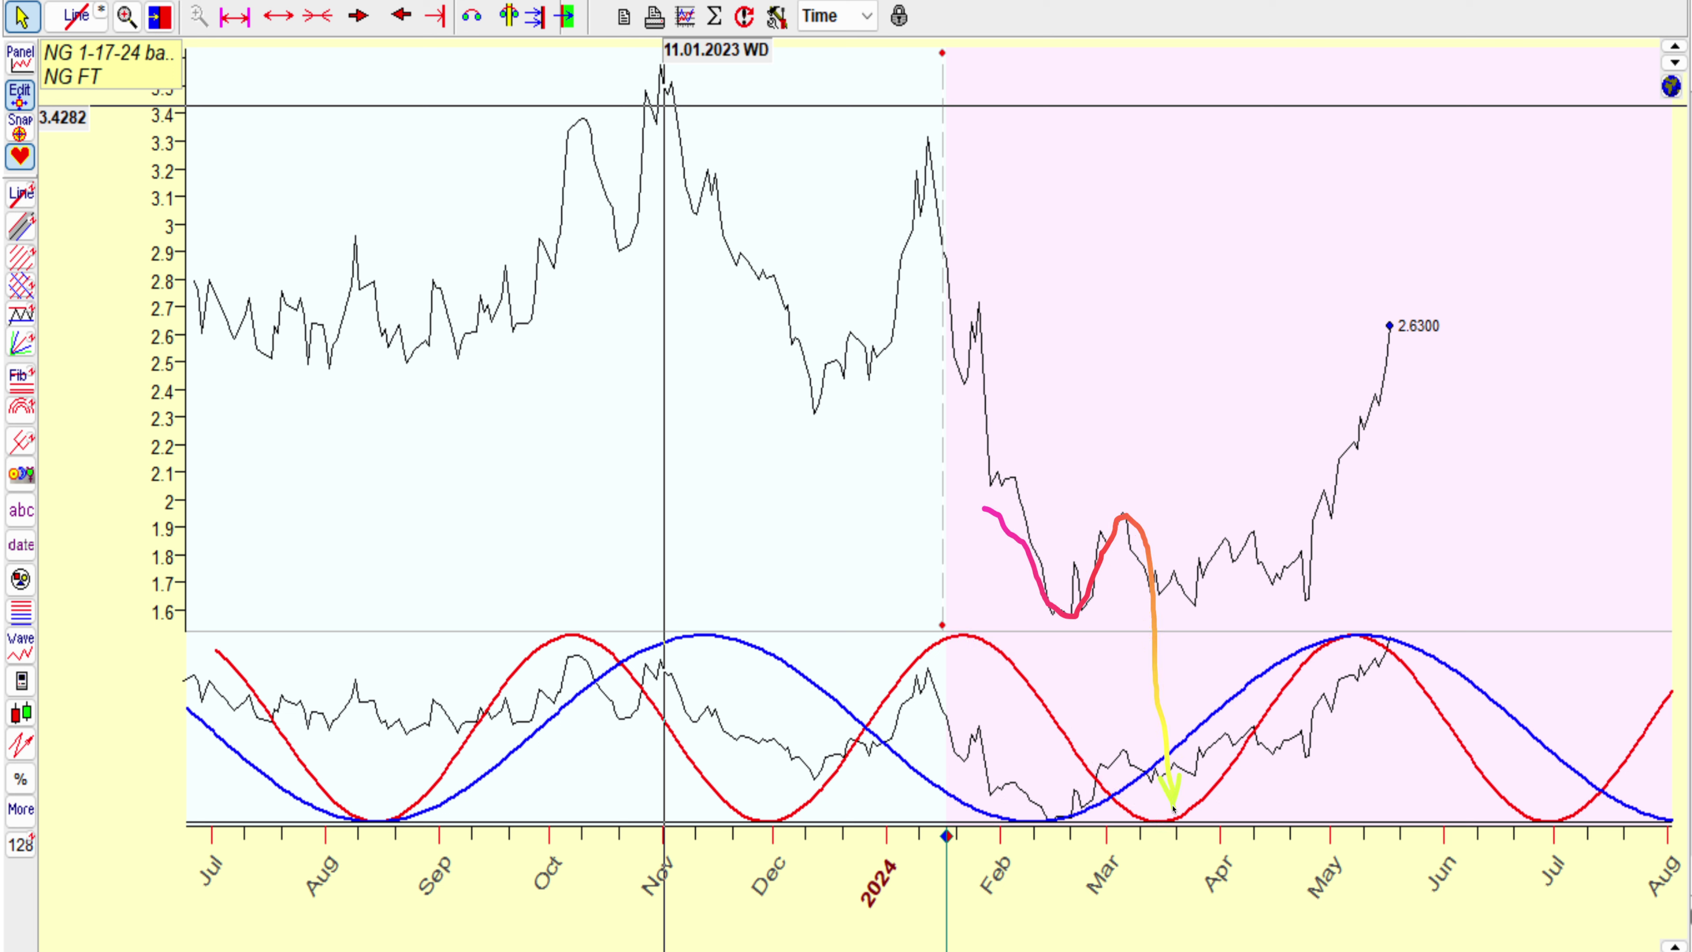
mouse_move(1089, 528)
left_mouse_down()
mouse_move(1112, 523)
mouse_move(1159, 700)
mouse_move(1167, 847)
left_mouse_up()
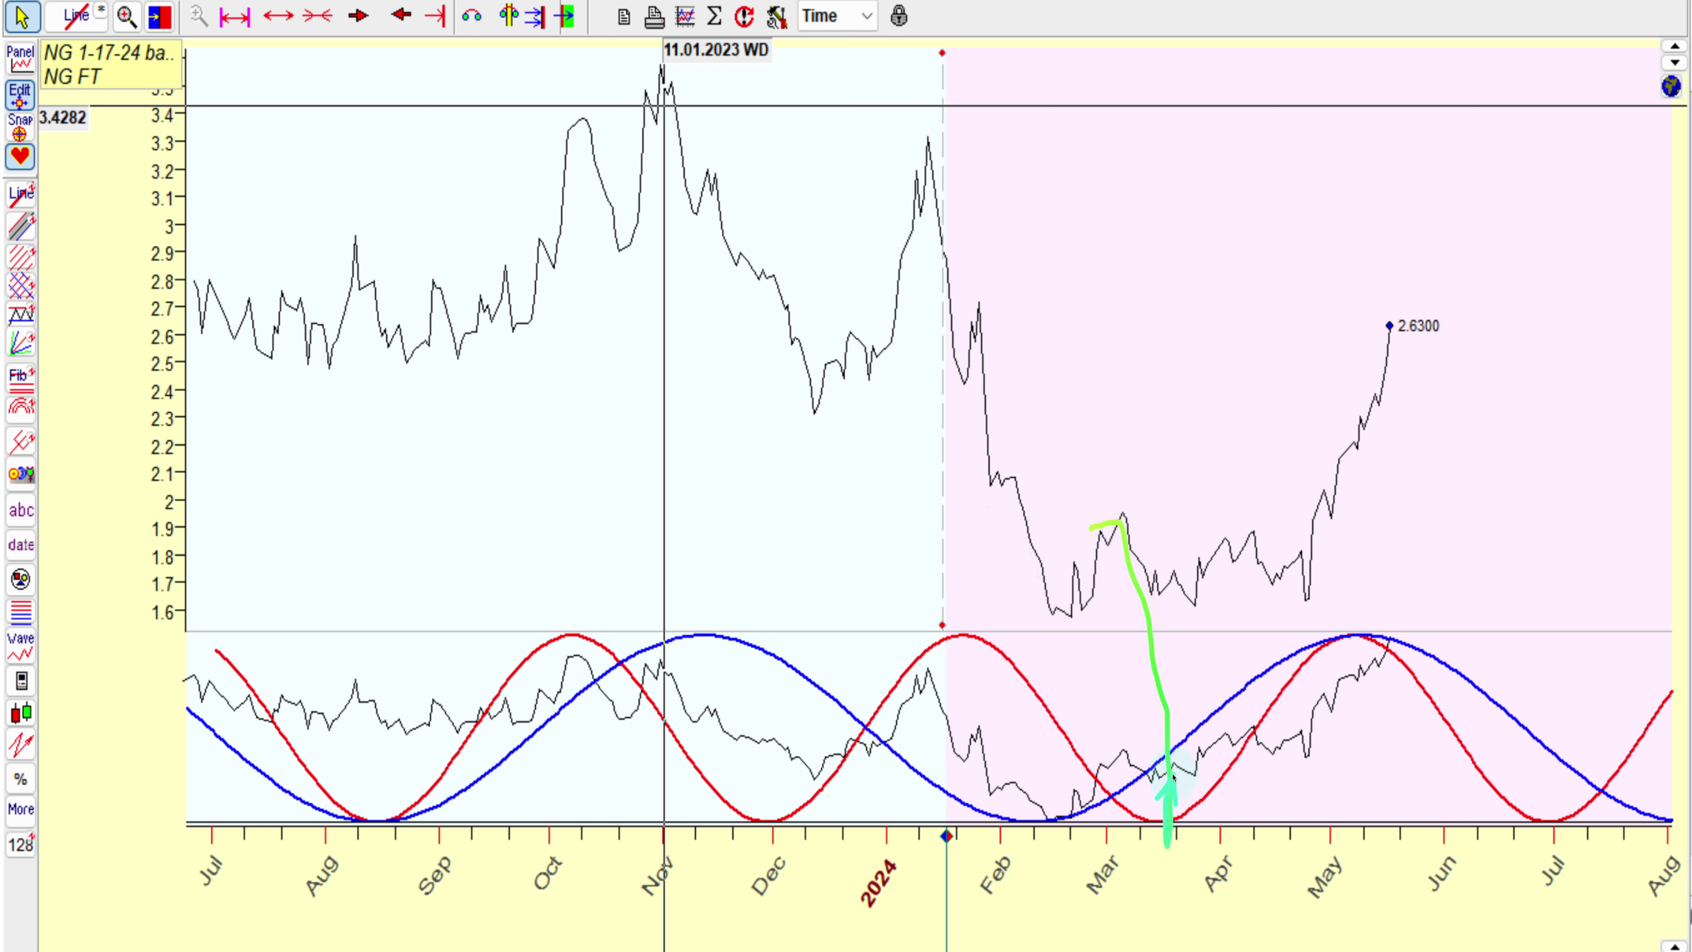
mouse_move(1163, 720)
left_mouse_down()
mouse_move(1058, 818)
mouse_move(1060, 793)
left_mouse_up()
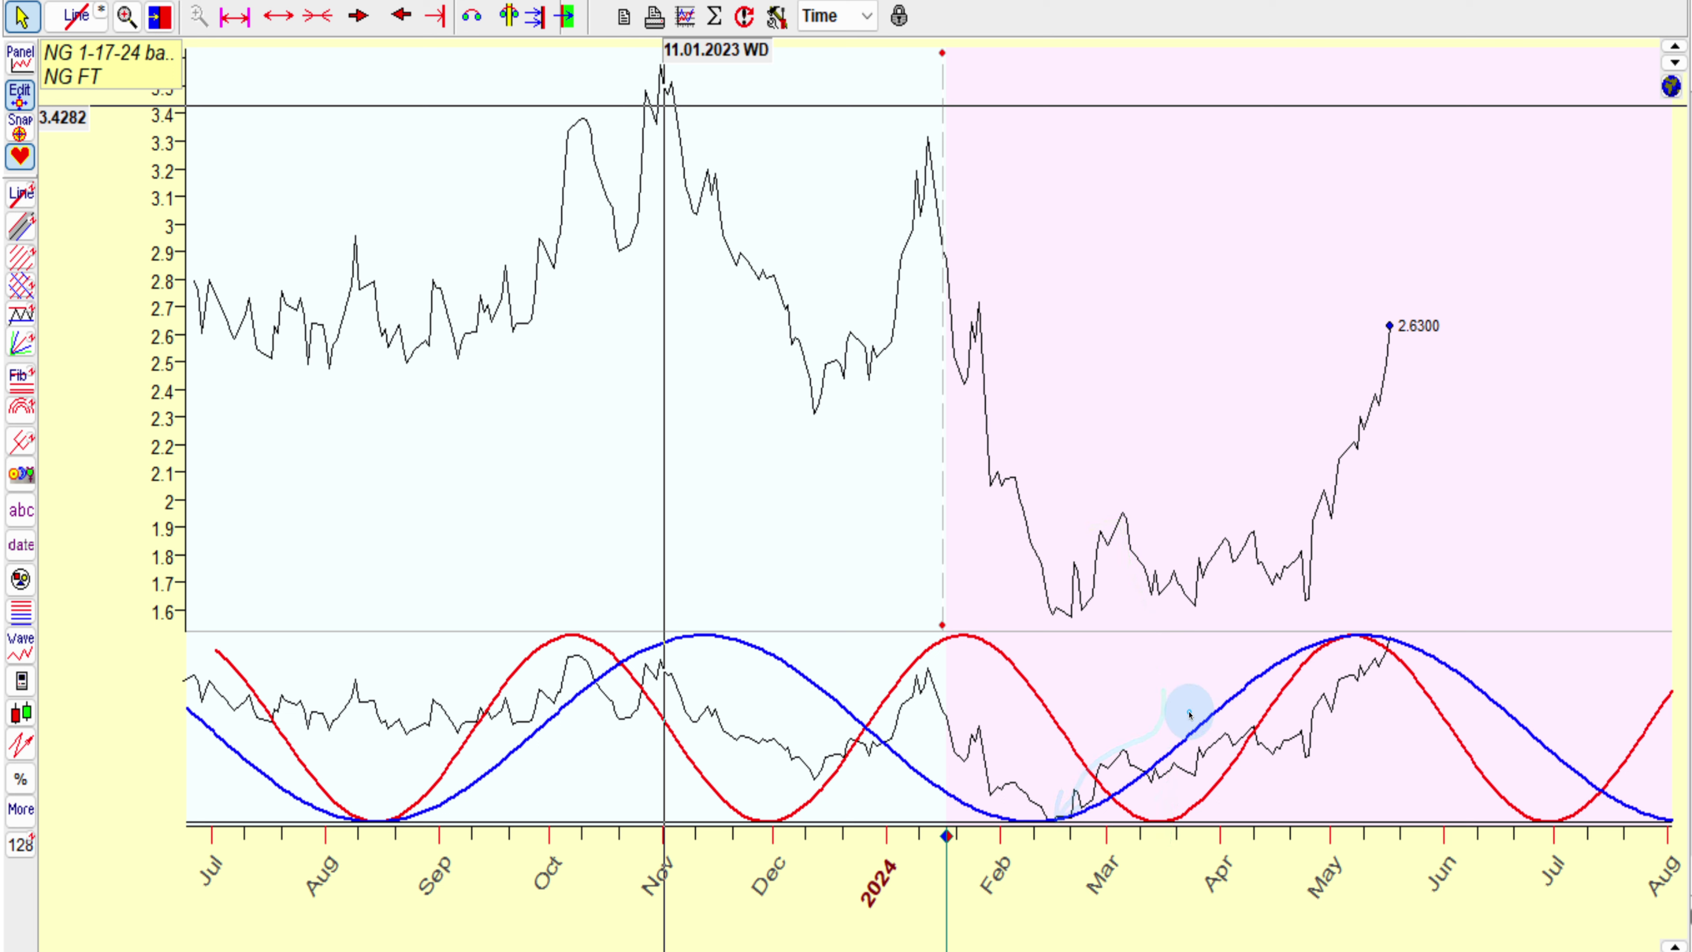
Place the cursor on the 04.25.2024 price low, trace the rise to the 2.6300 point, and compare the cycle projection.
mouse_move(1161, 716)
left_mouse_down()
mouse_move(1179, 786)
mouse_move(1268, 735)
left_mouse_up()
left_click_drag(1293, 617, 1313, 606)
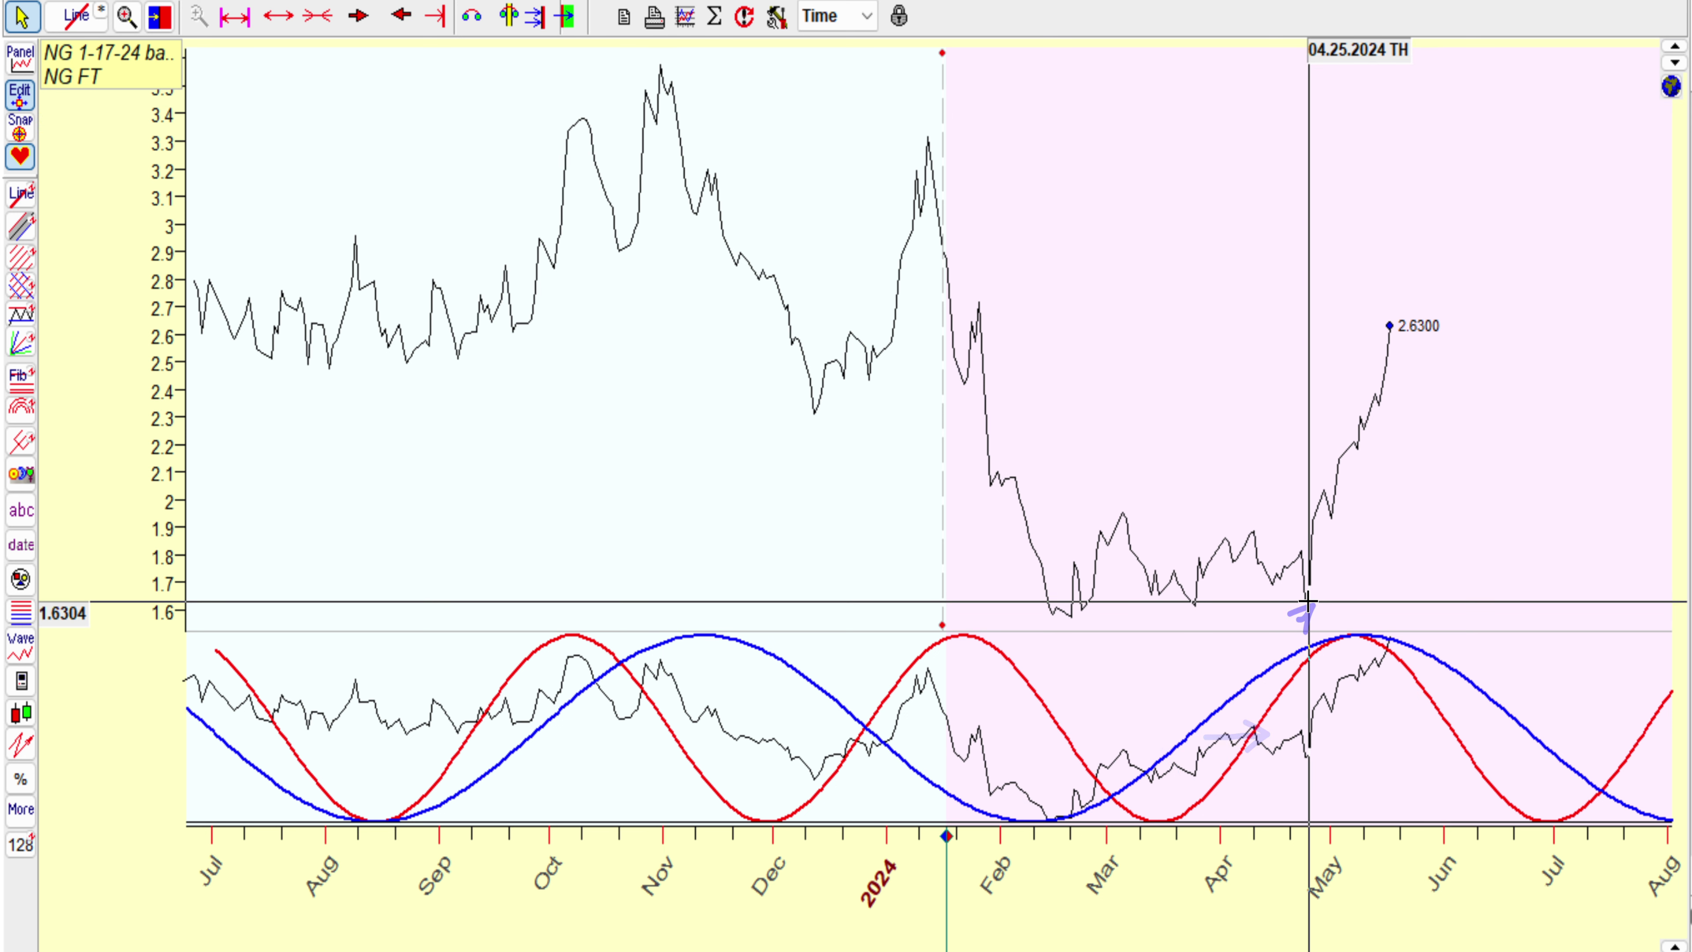
mouse_move(1283, 563)
left_mouse_down()
mouse_move(1304, 562)
mouse_move(1346, 484)
mouse_move(1383, 335)
left_mouse_up()
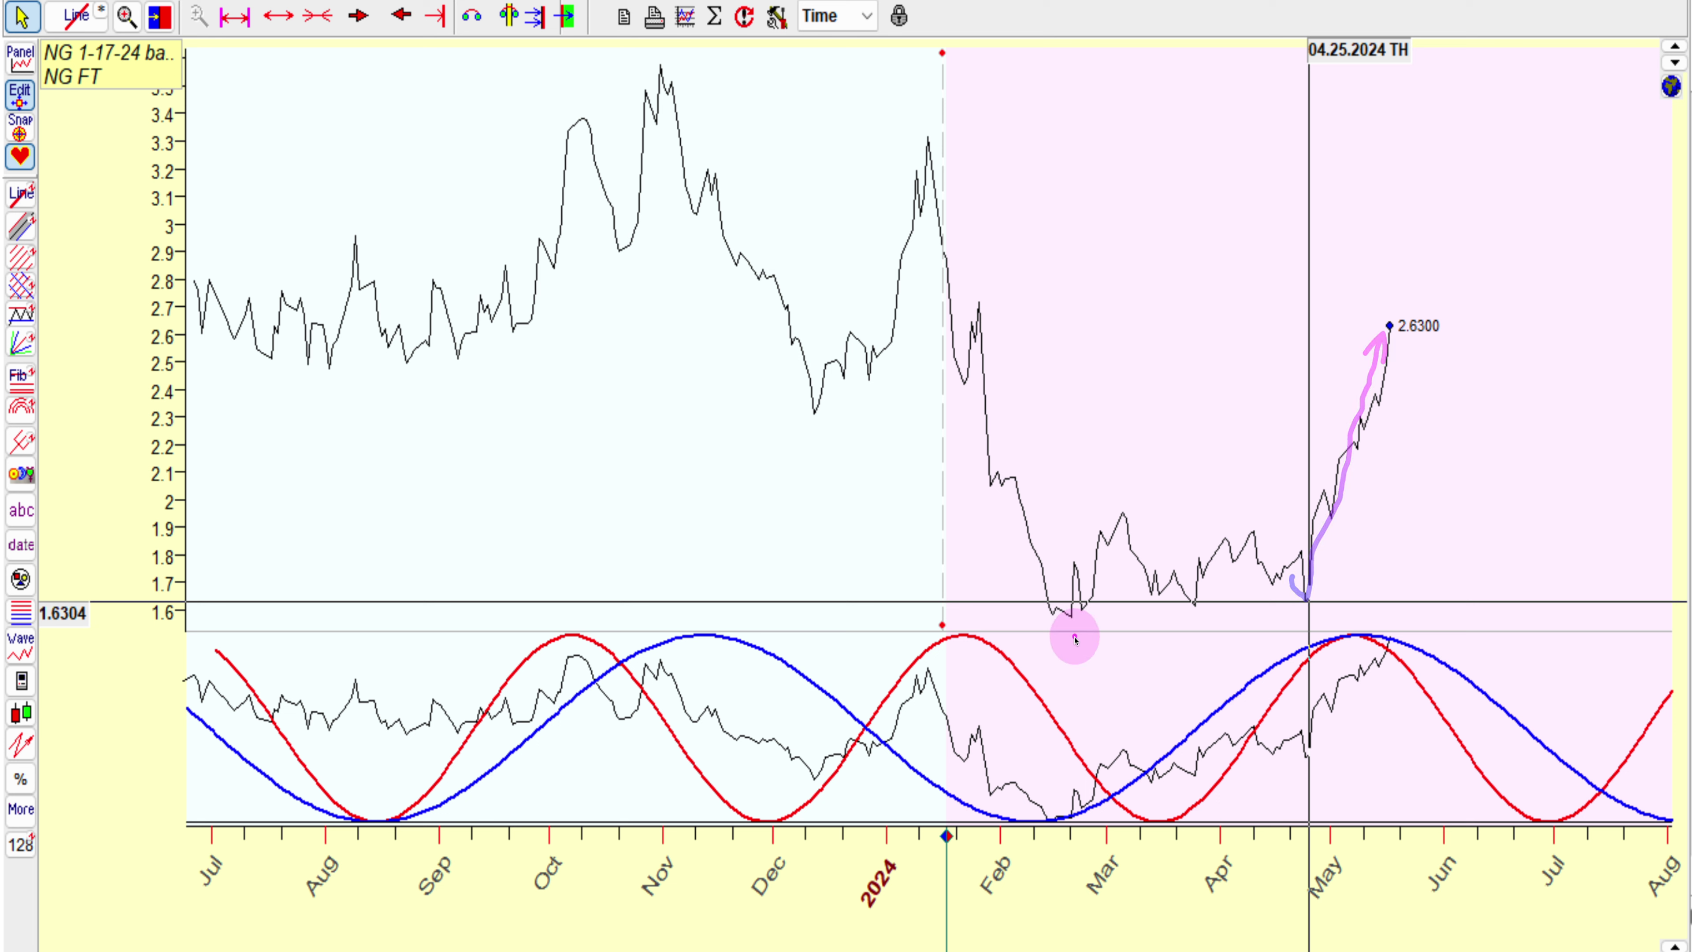
mouse_move(811, 562)
left_mouse_down()
mouse_move(877, 585)
mouse_move(1003, 725)
left_mouse_up()
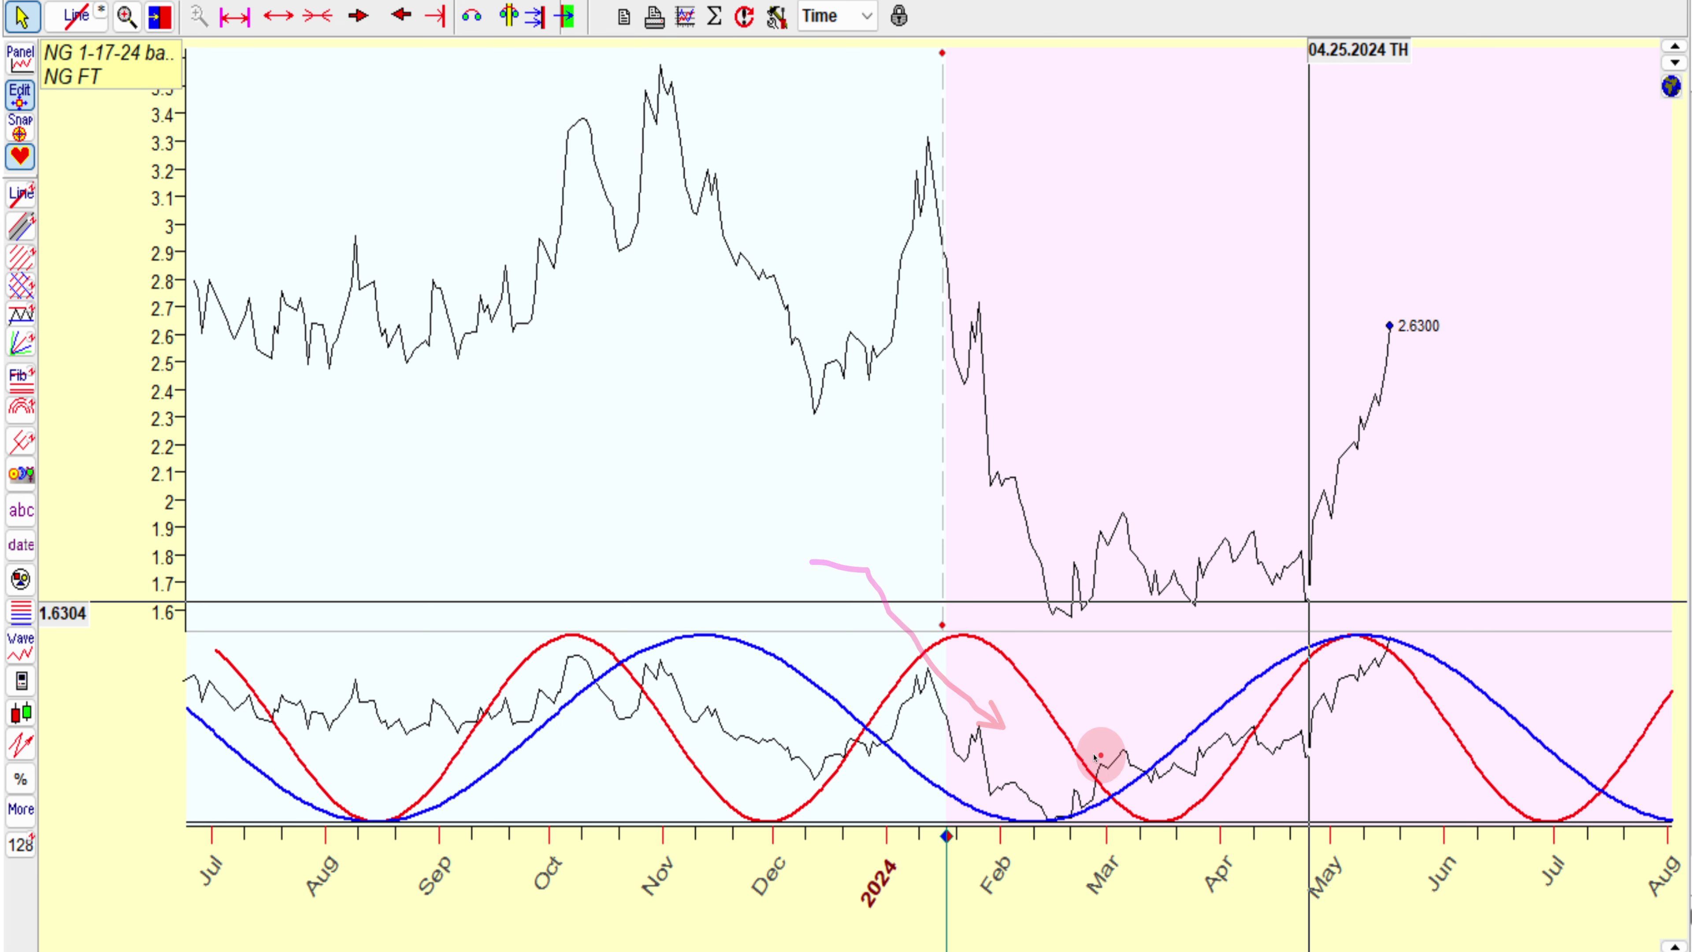
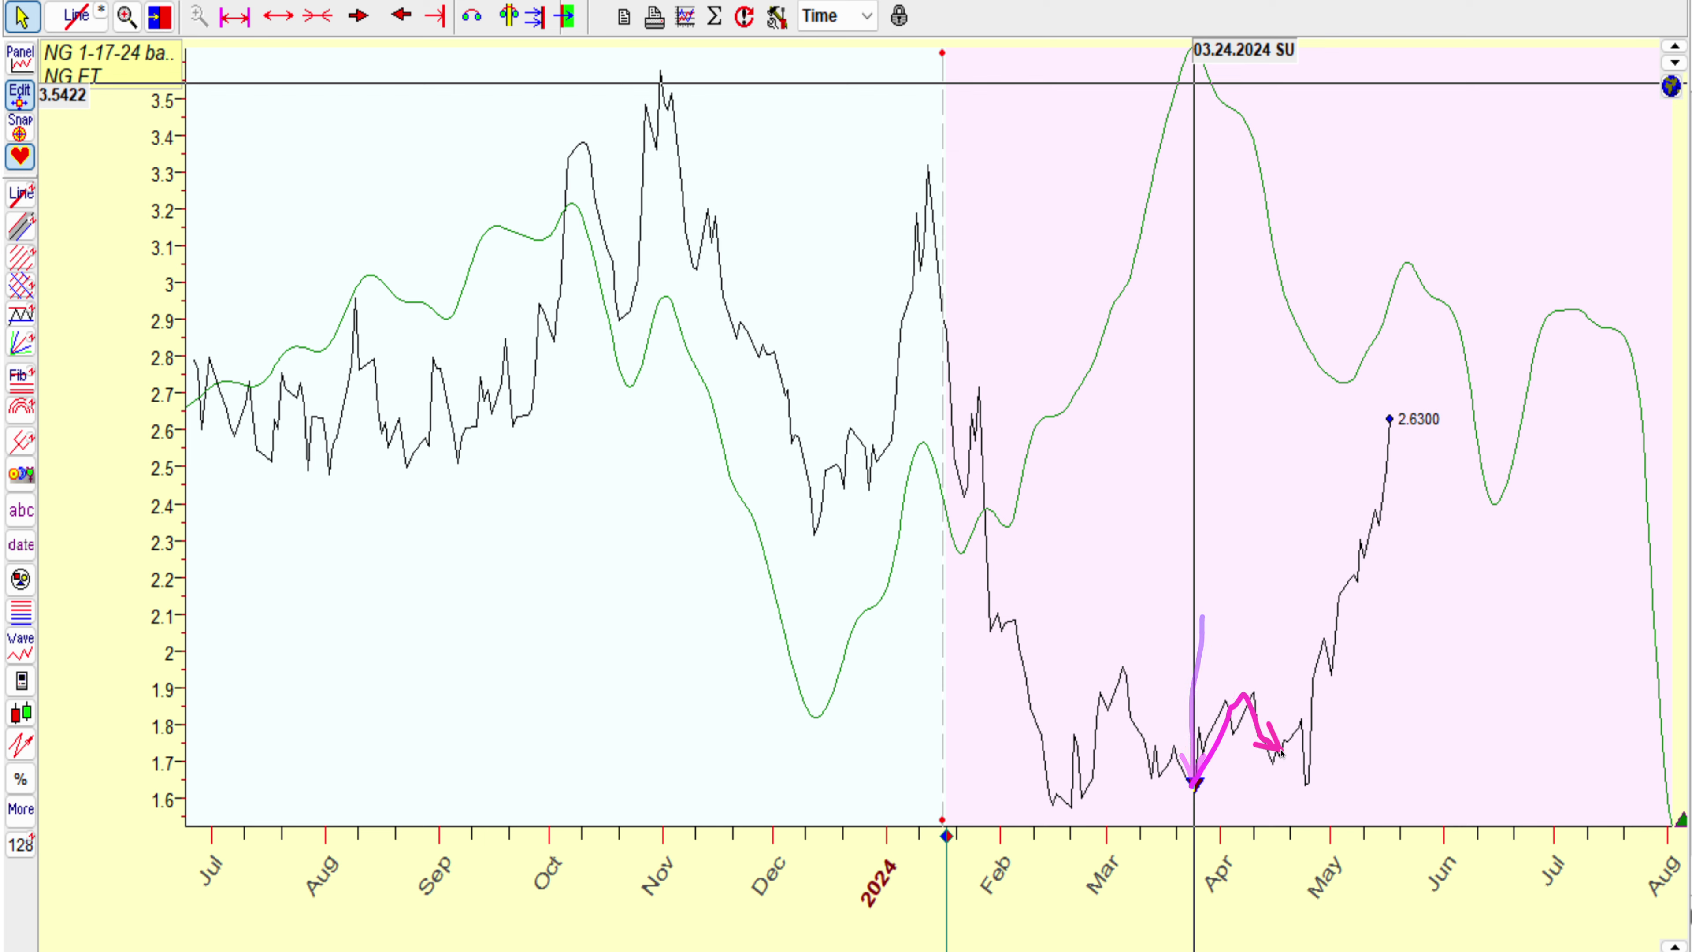
Examine the green and blue projection lines against the price, placing the cursor on the blue line's 05.23.2024 low.
mouse_move(1220, 101)
left_mouse_down()
mouse_move(1480, 252)
mouse_move(1524, 460)
left_mouse_up()
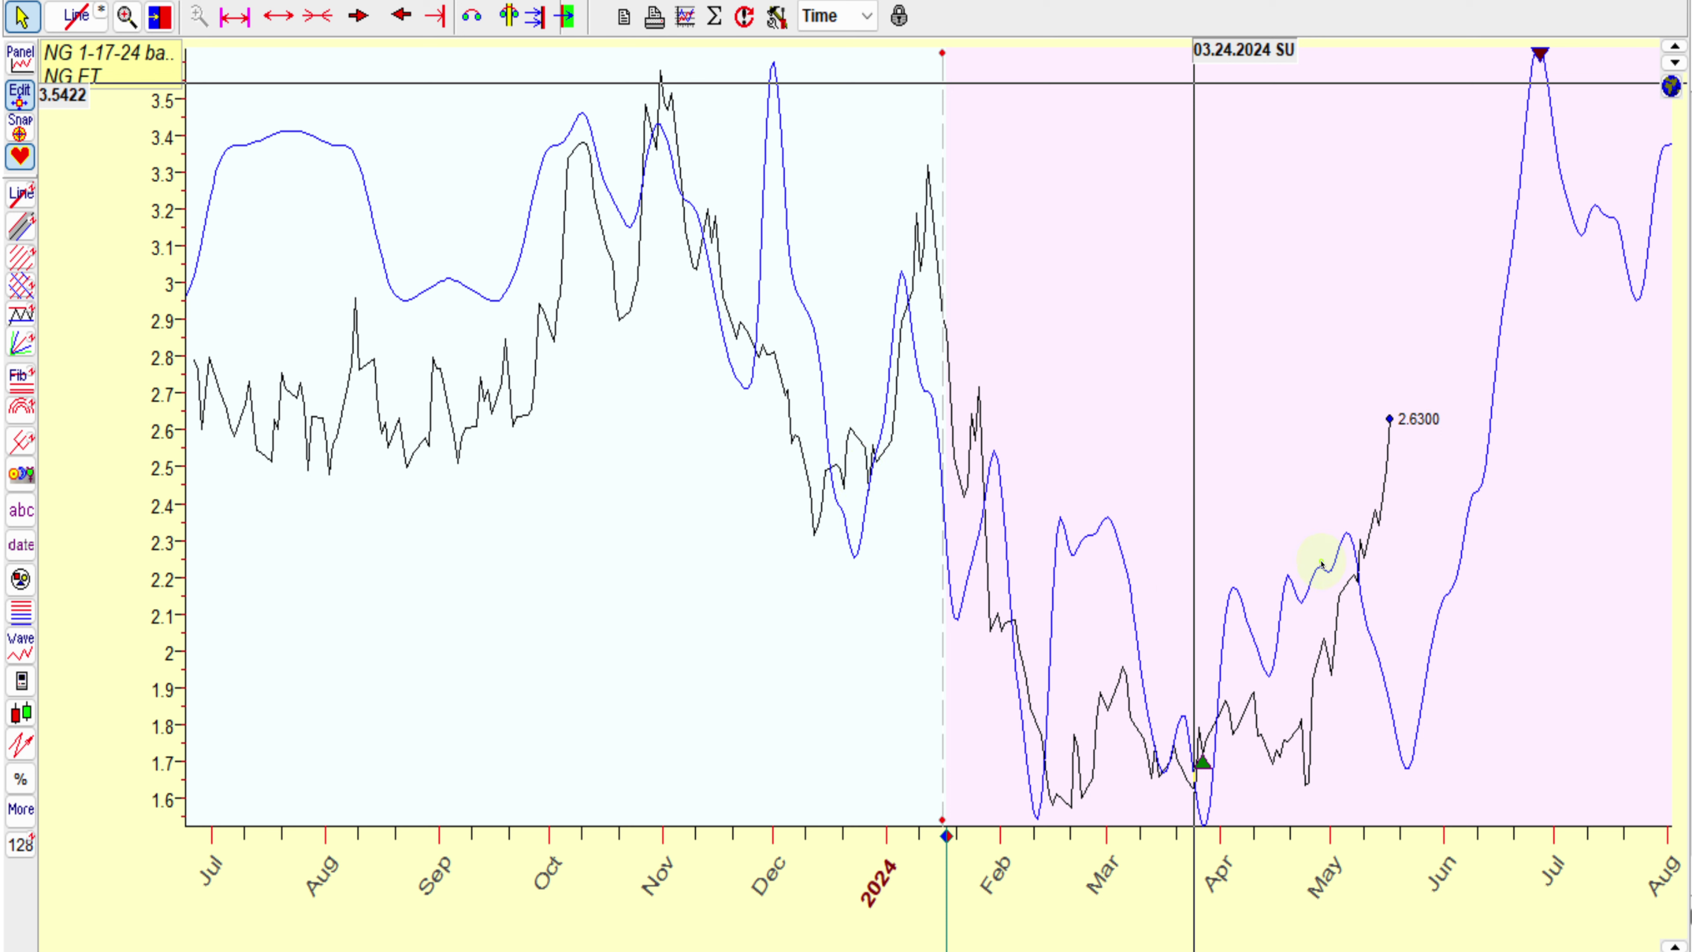
mouse_move(1030, 710)
left_mouse_down()
mouse_move(1066, 597)
mouse_move(1141, 644)
mouse_move(1159, 789)
mouse_move(1200, 732)
mouse_move(1218, 603)
mouse_move(1246, 698)
mouse_move(1304, 633)
mouse_move(1343, 539)
mouse_move(1402, 768)
left_mouse_up()
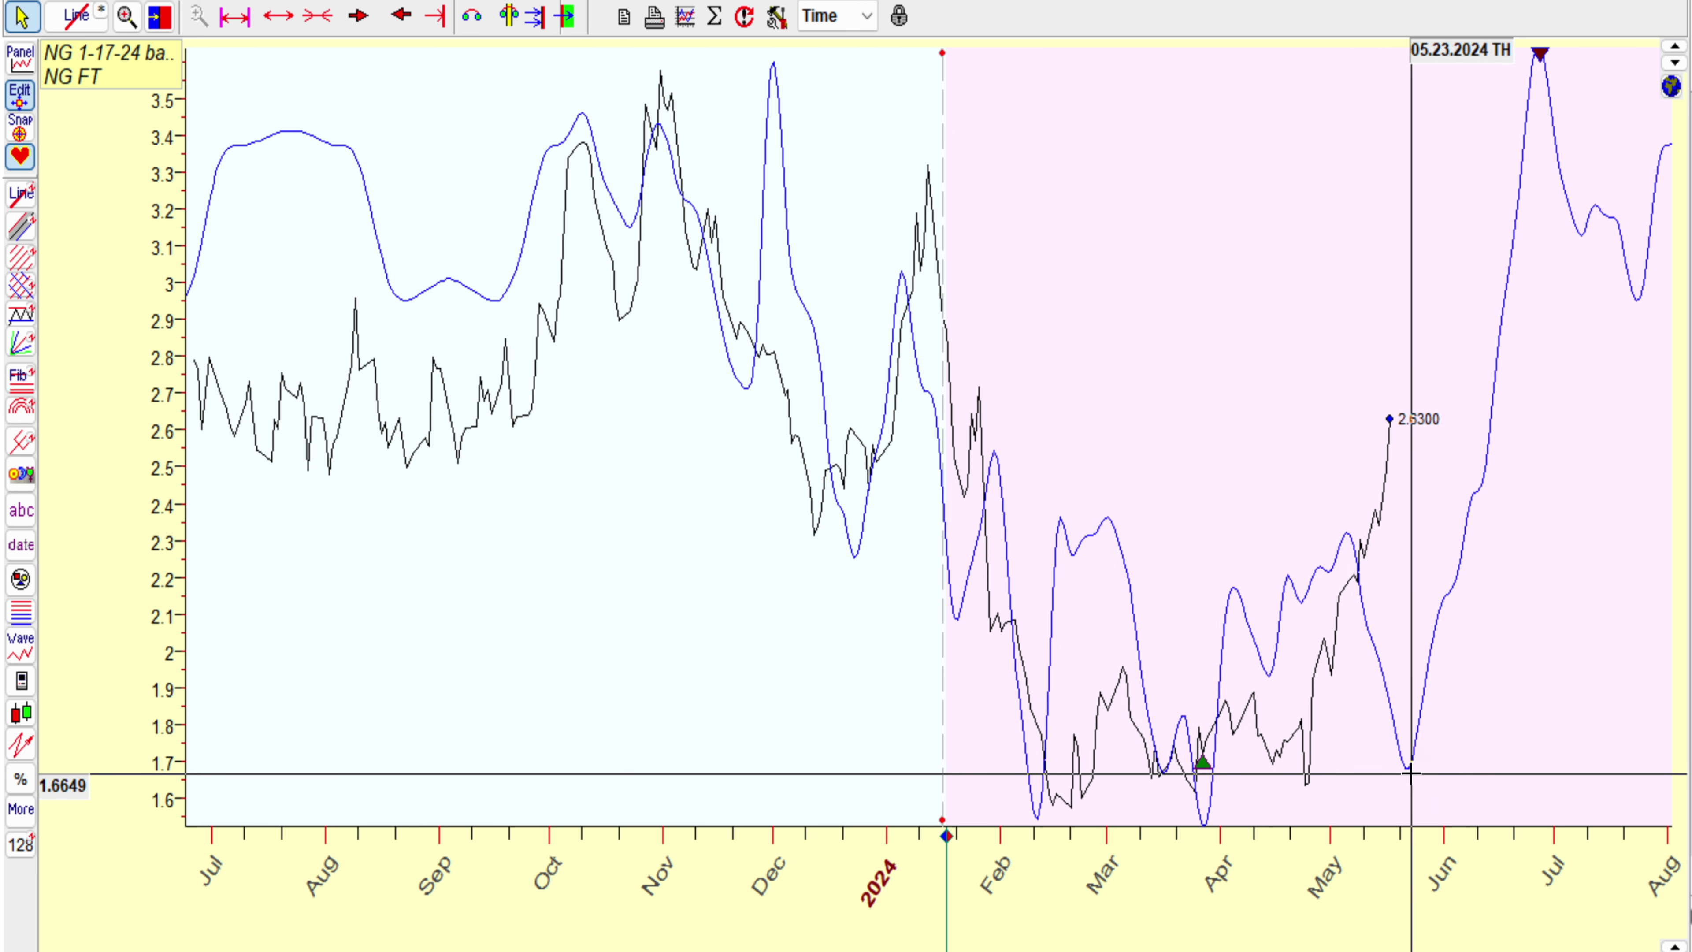
left_click_drag(1345, 587, 1394, 400)
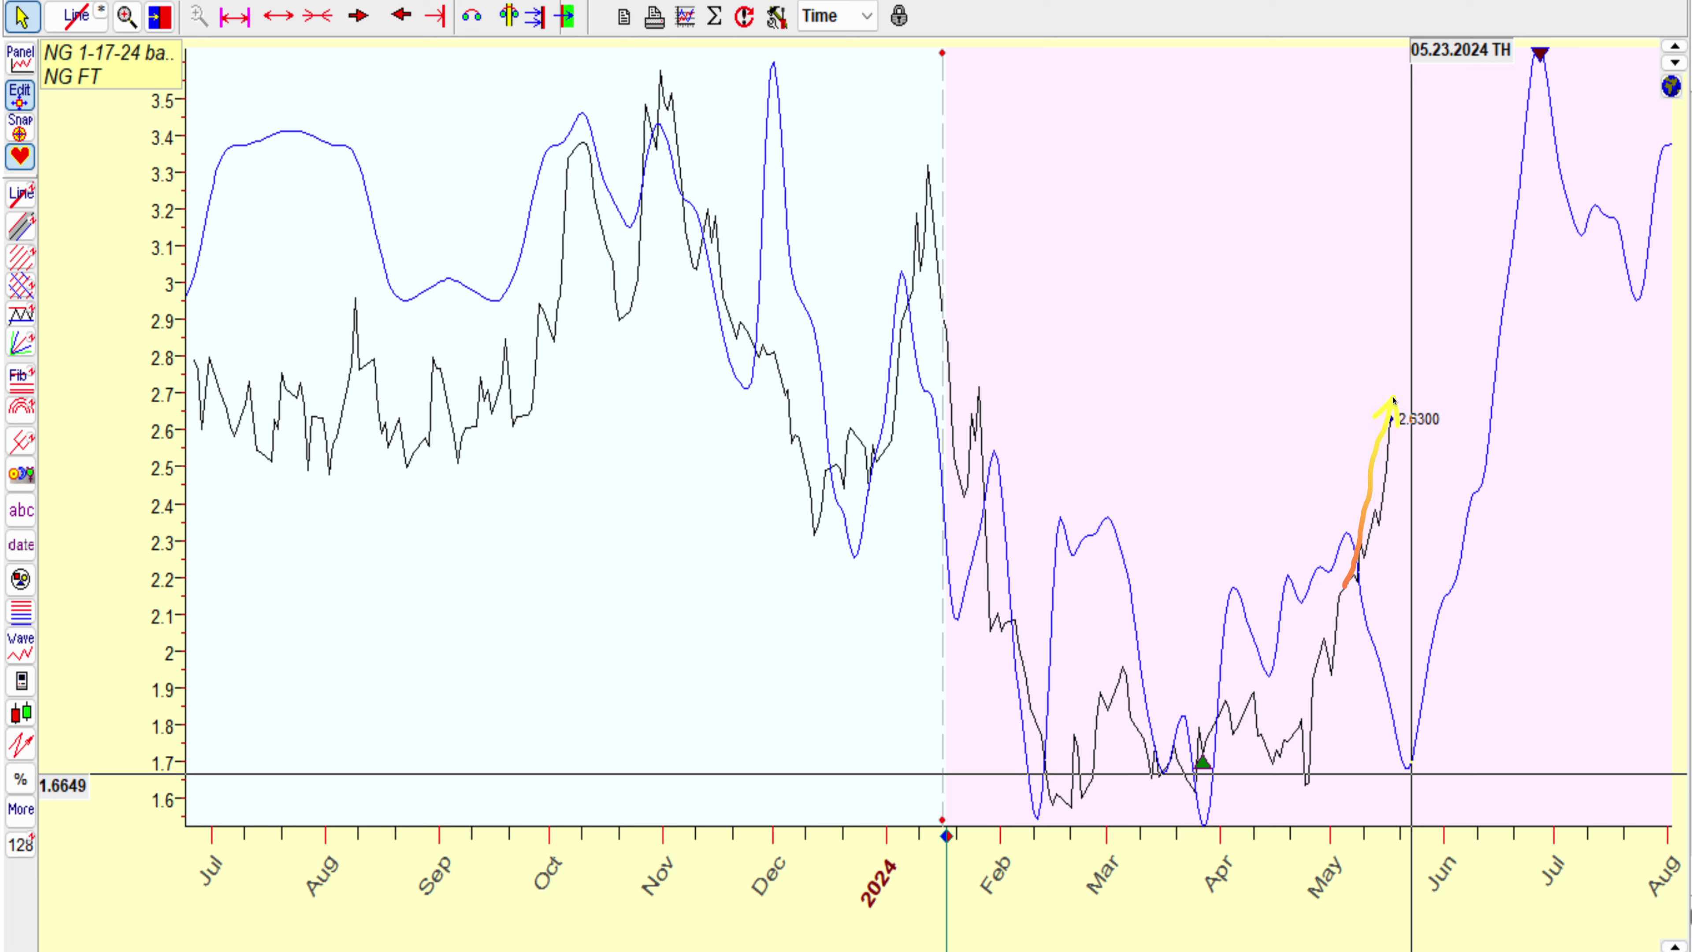
Trace the blue projection line's swings from February through its late May low and up to its late June peak, comparing the price line.
mouse_move(1077, 767)
left_mouse_down()
mouse_move(1149, 746)
mouse_move(1201, 644)
mouse_move(1282, 637)
mouse_move(1304, 579)
mouse_move(1336, 557)
mouse_move(1372, 661)
left_mouse_up()
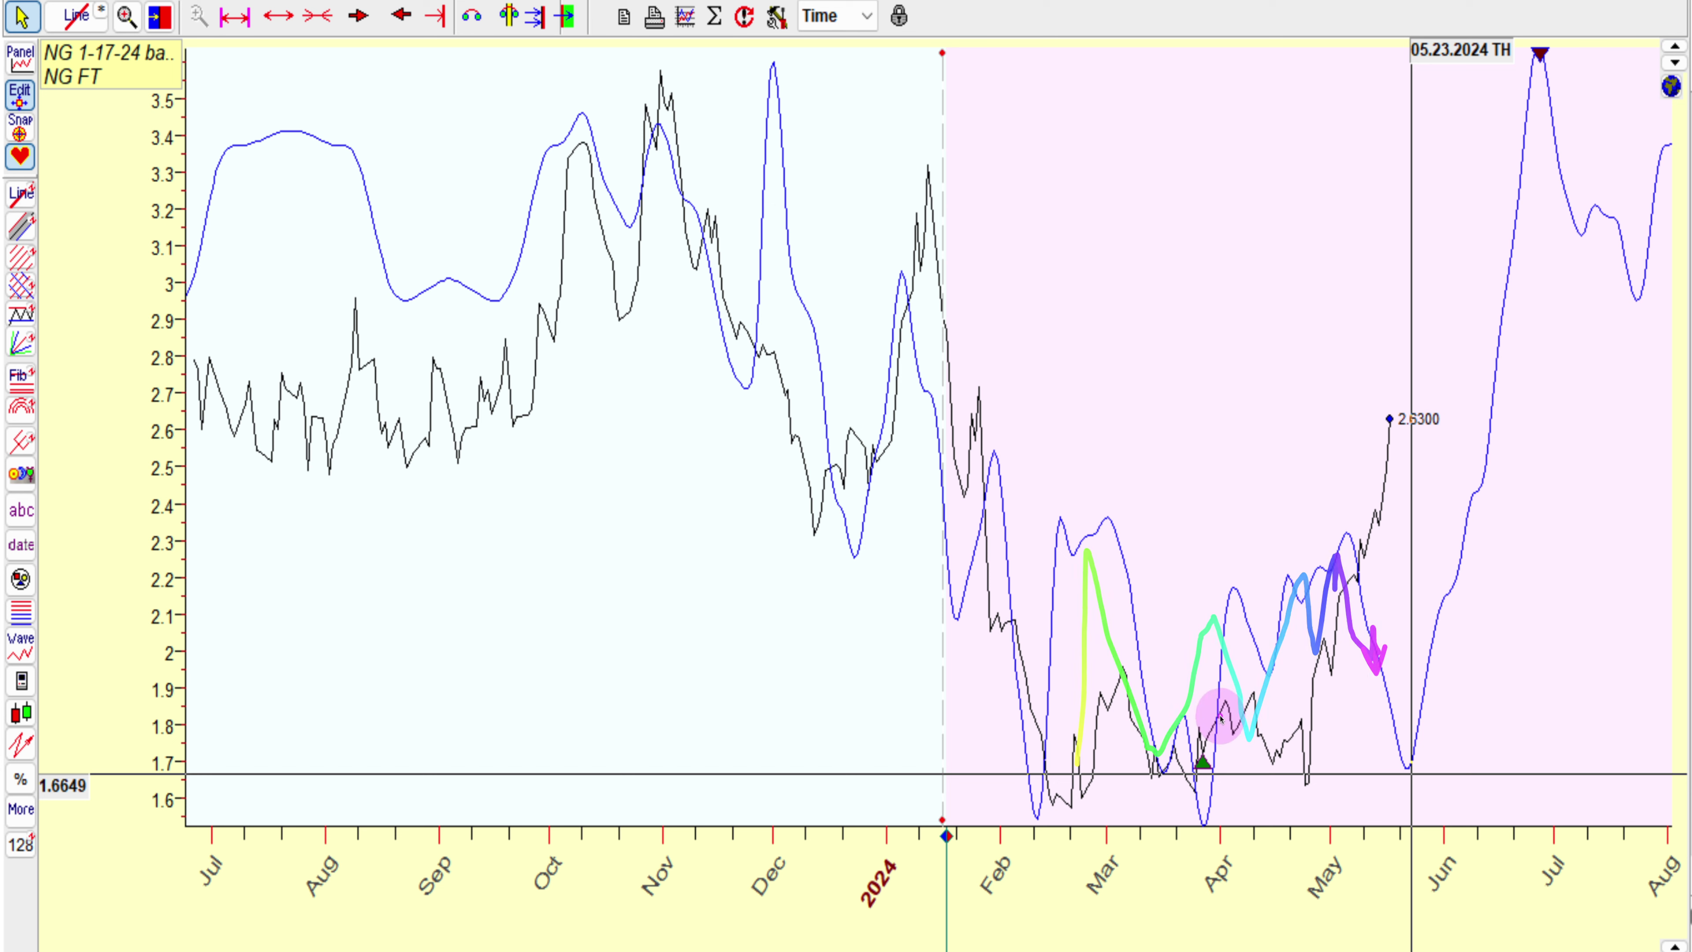
mouse_move(994, 701)
left_mouse_down()
mouse_move(1039, 697)
mouse_move(1152, 741)
mouse_move(1226, 677)
mouse_move(1319, 716)
left_mouse_up()
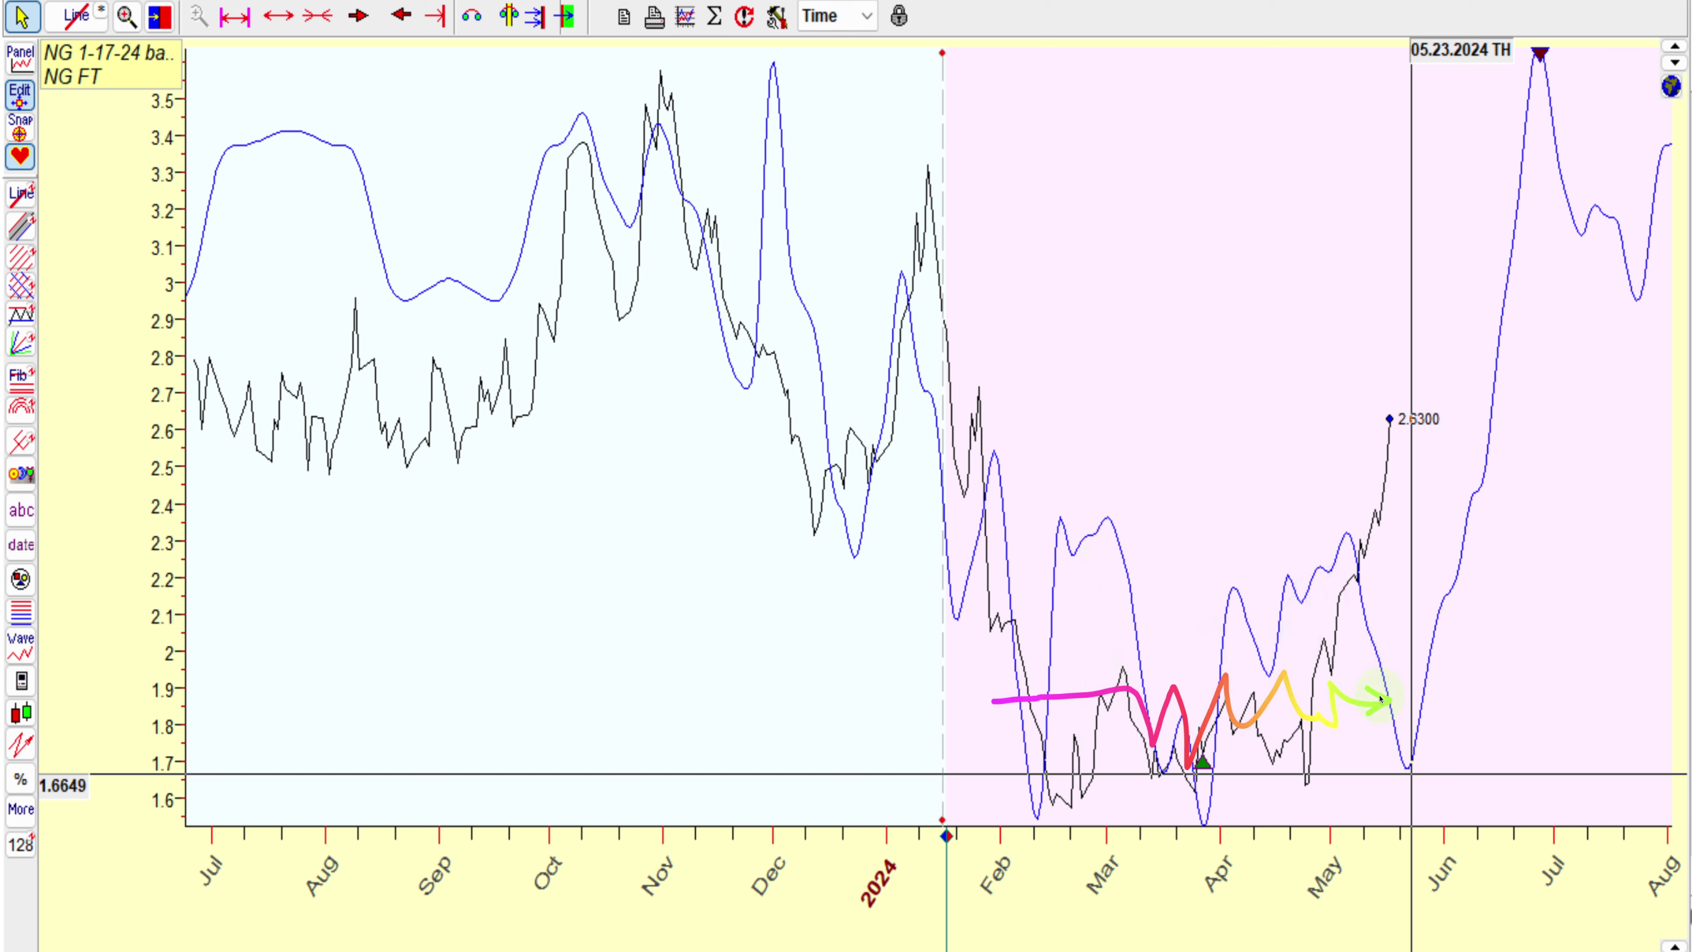
left_click_drag(1333, 610, 1418, 397)
left_click_drag(1310, 568, 1411, 787)
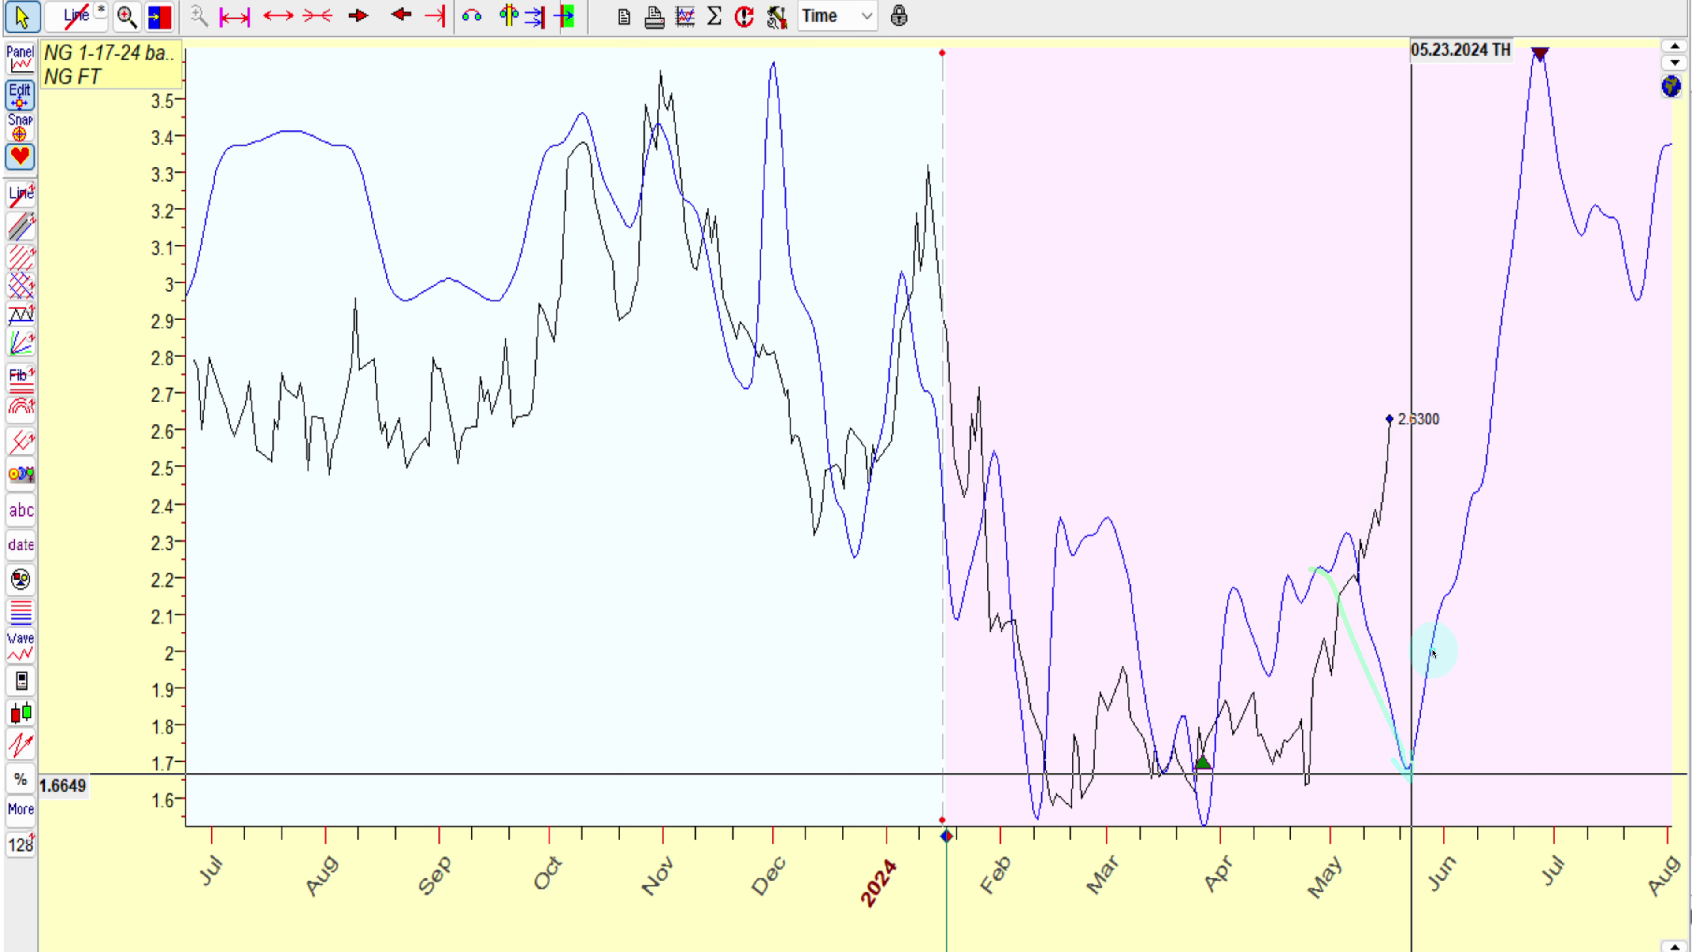
left_click_drag(1414, 720, 1499, 113)
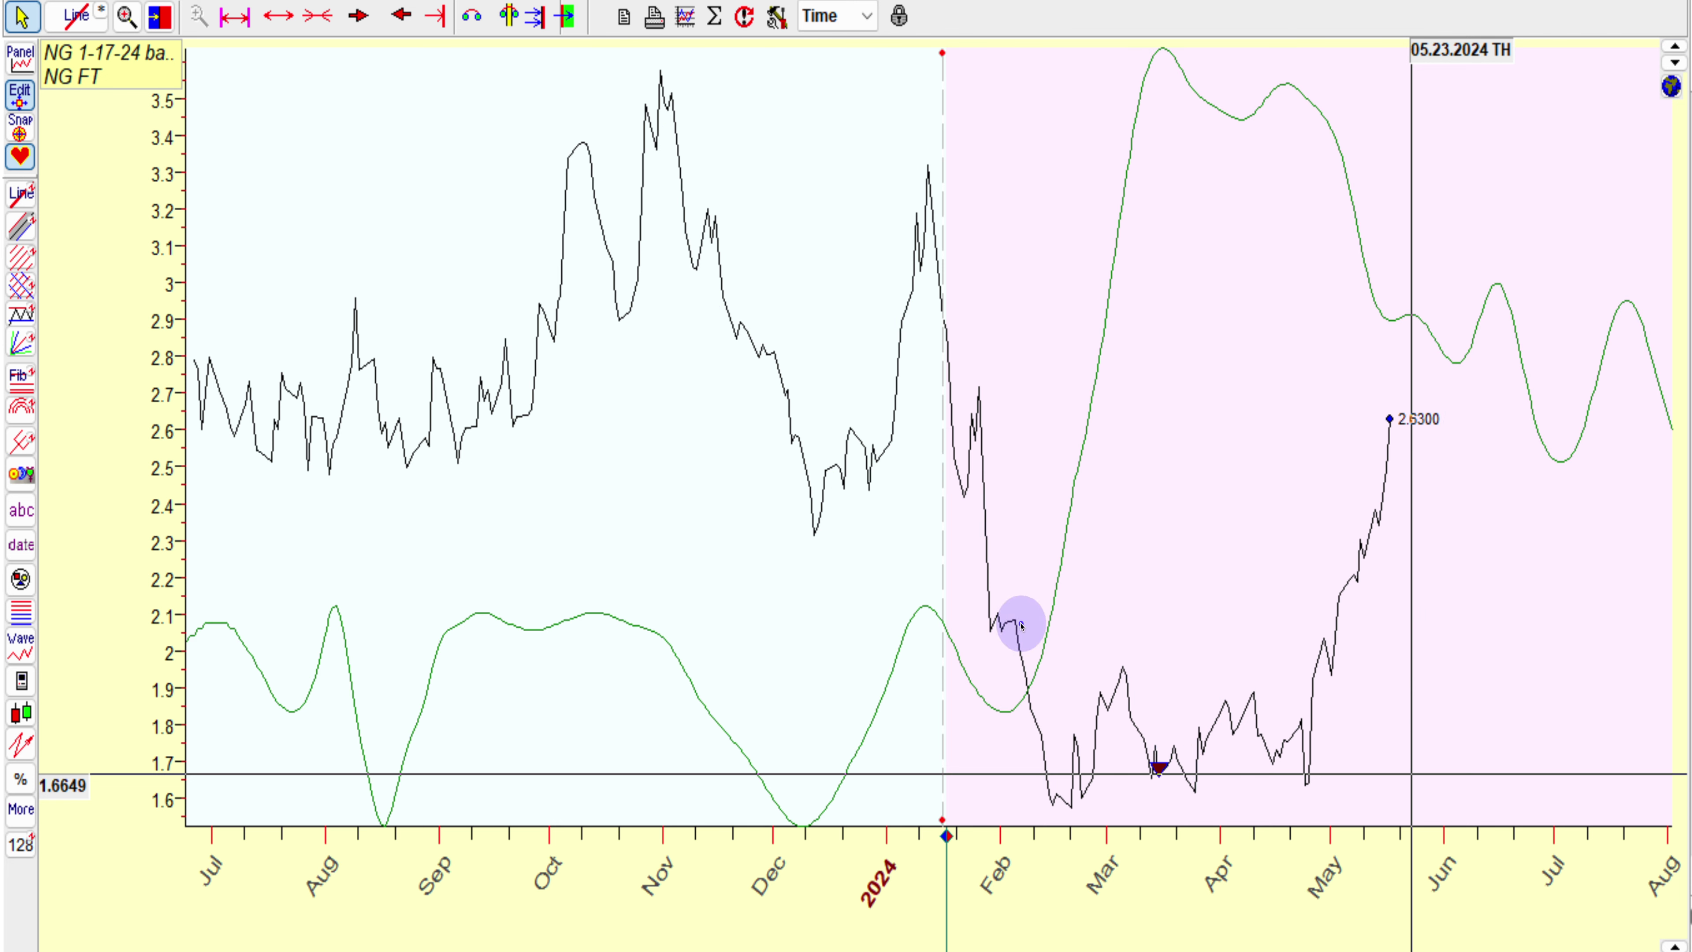
Trace the green projection line's rise from early February to mid-March and its fall into May, comparing the sideways price line.
mouse_move(971, 703)
left_mouse_down()
mouse_move(1108, 485)
mouse_move(1159, 25)
left_mouse_up()
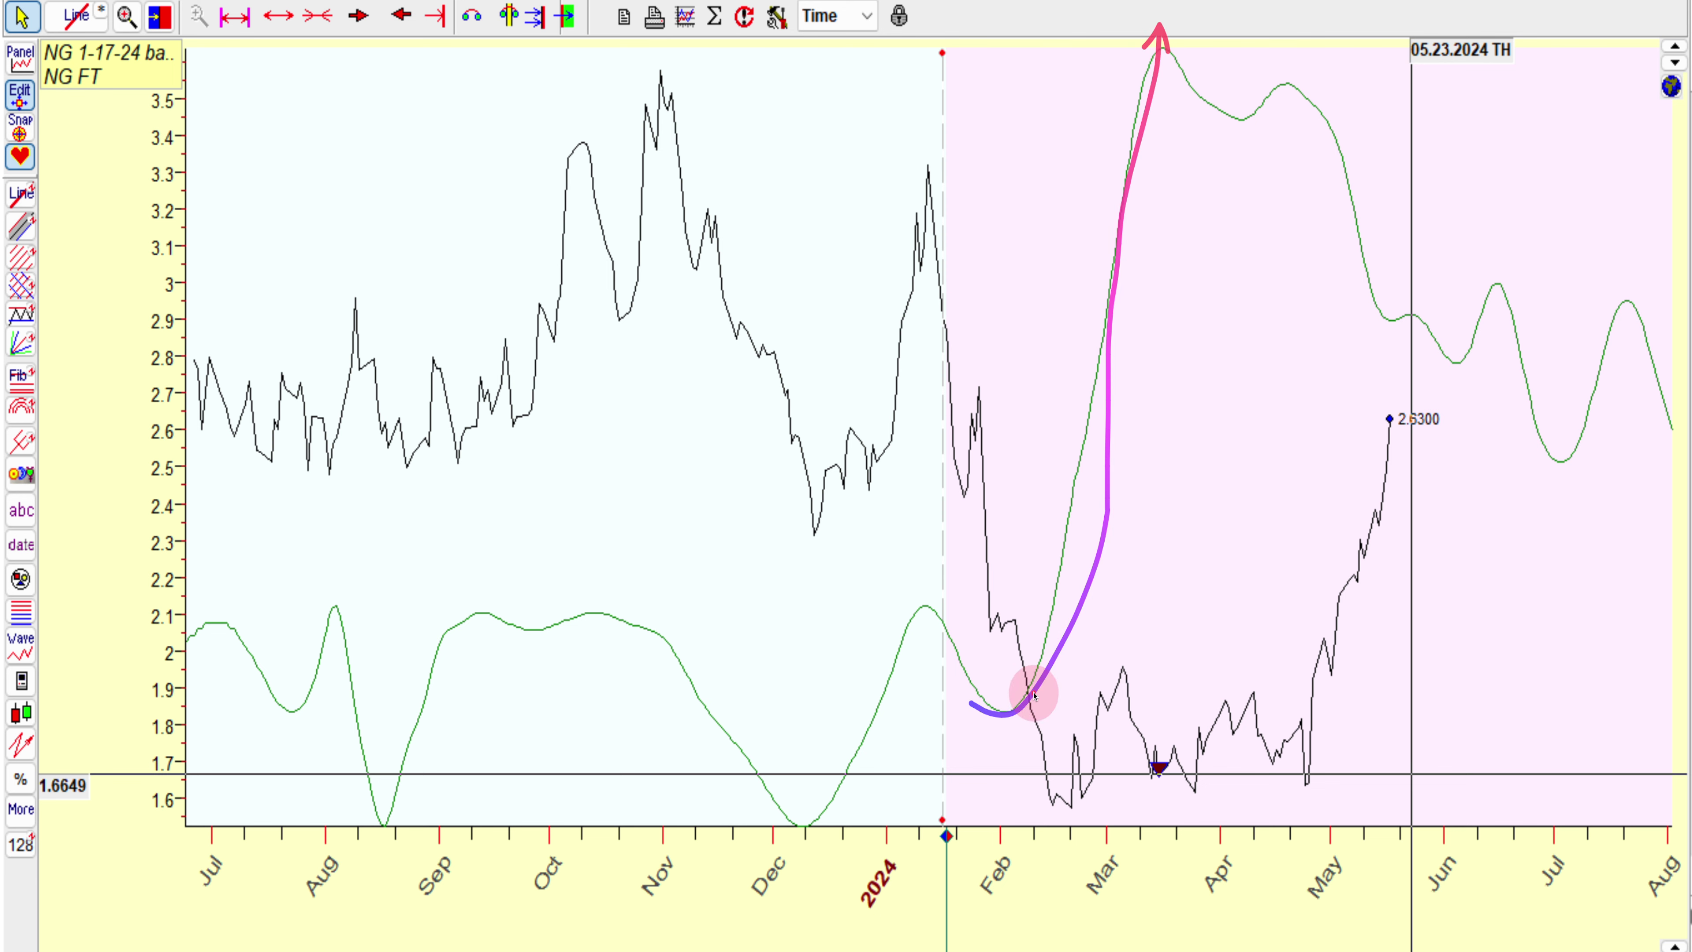
left_click_drag(1022, 708, 1326, 718)
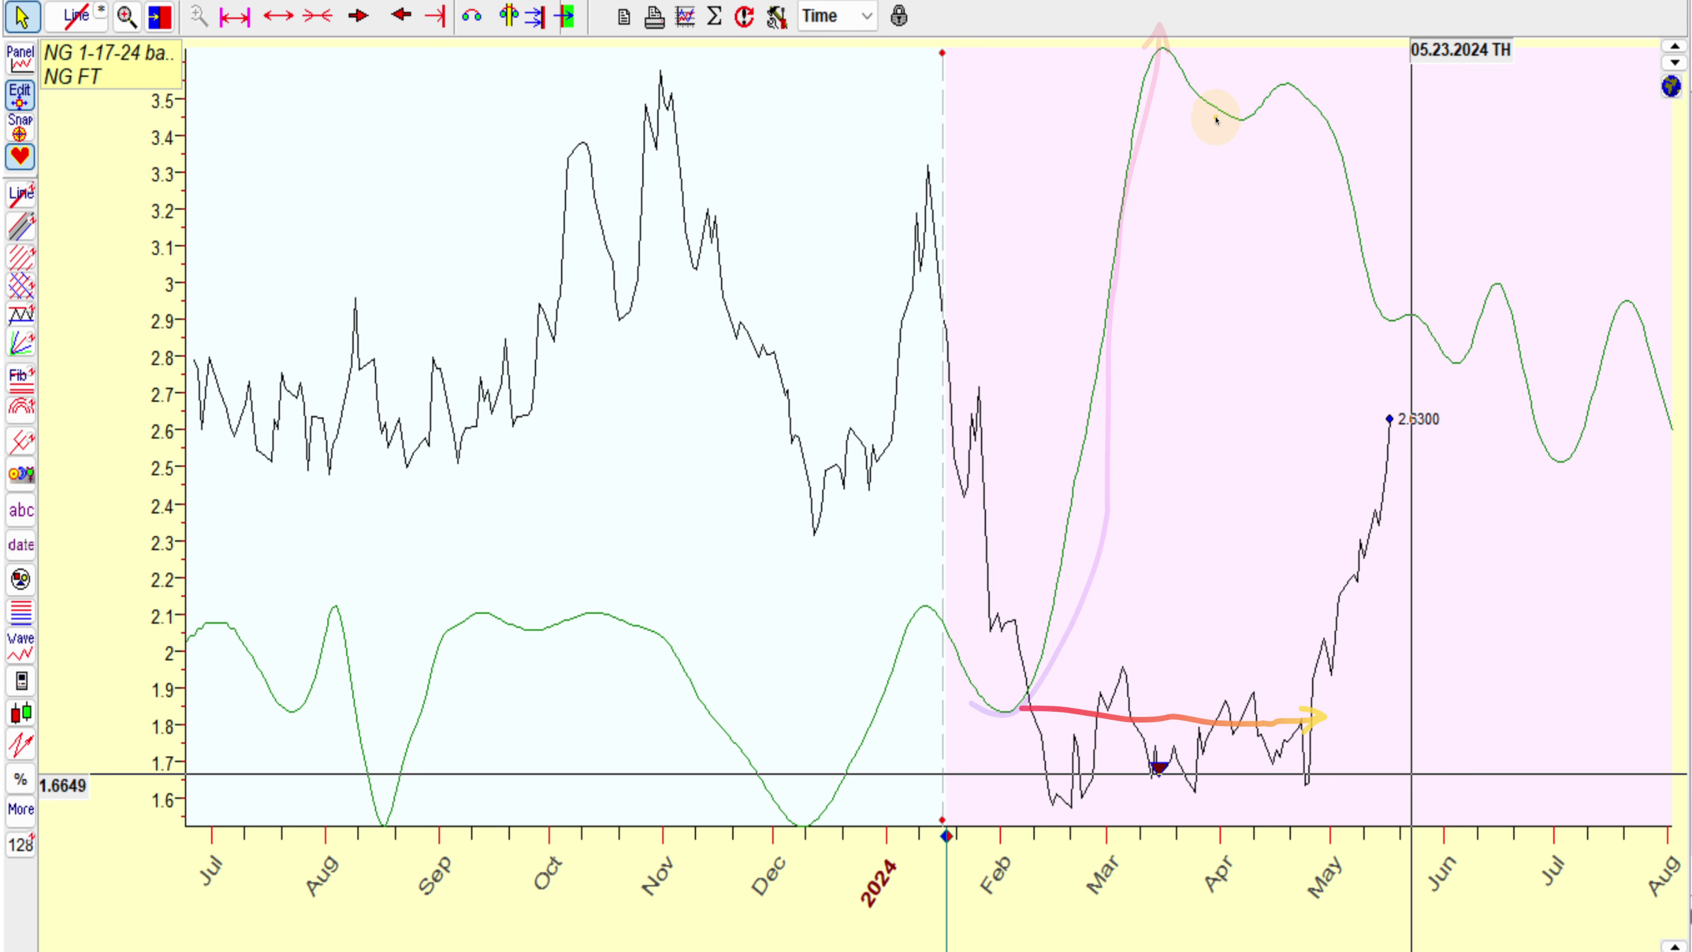
mouse_move(1216, 58)
left_mouse_down()
mouse_move(1343, 140)
mouse_move(1426, 320)
left_mouse_up()
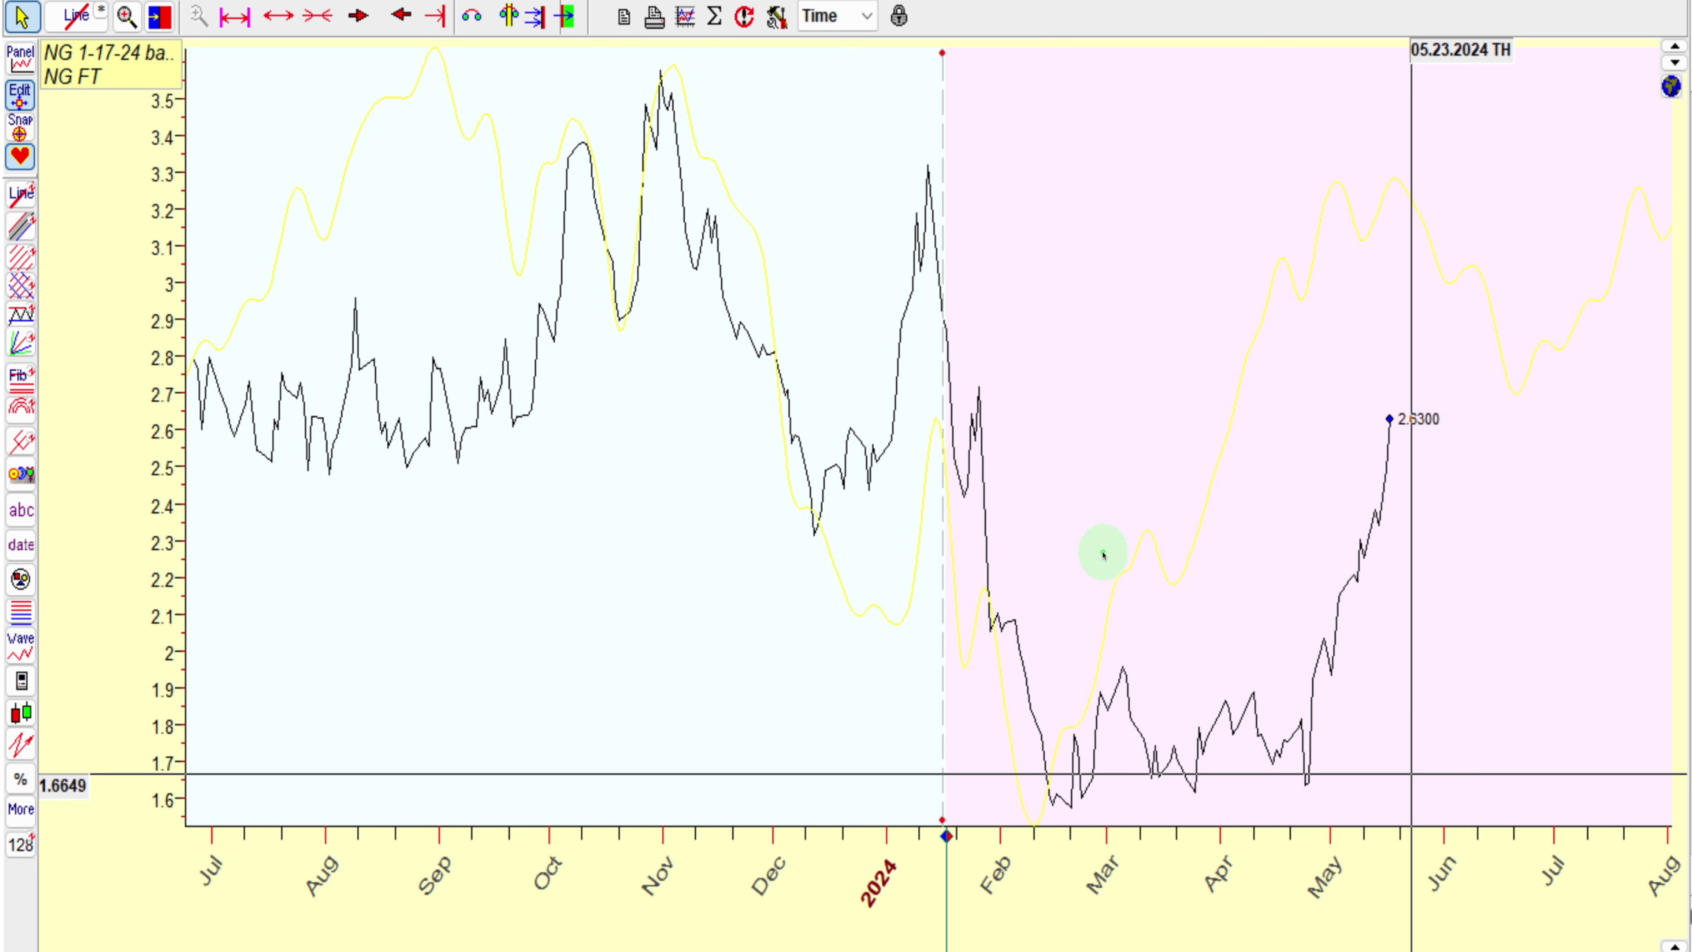
Place the cursor on the yellow line's 02.10.2024 low and 05.19.2024 peak, comparing these swings with the price rise to 2.6300.
left_click_drag(1002, 365, 1026, 753)
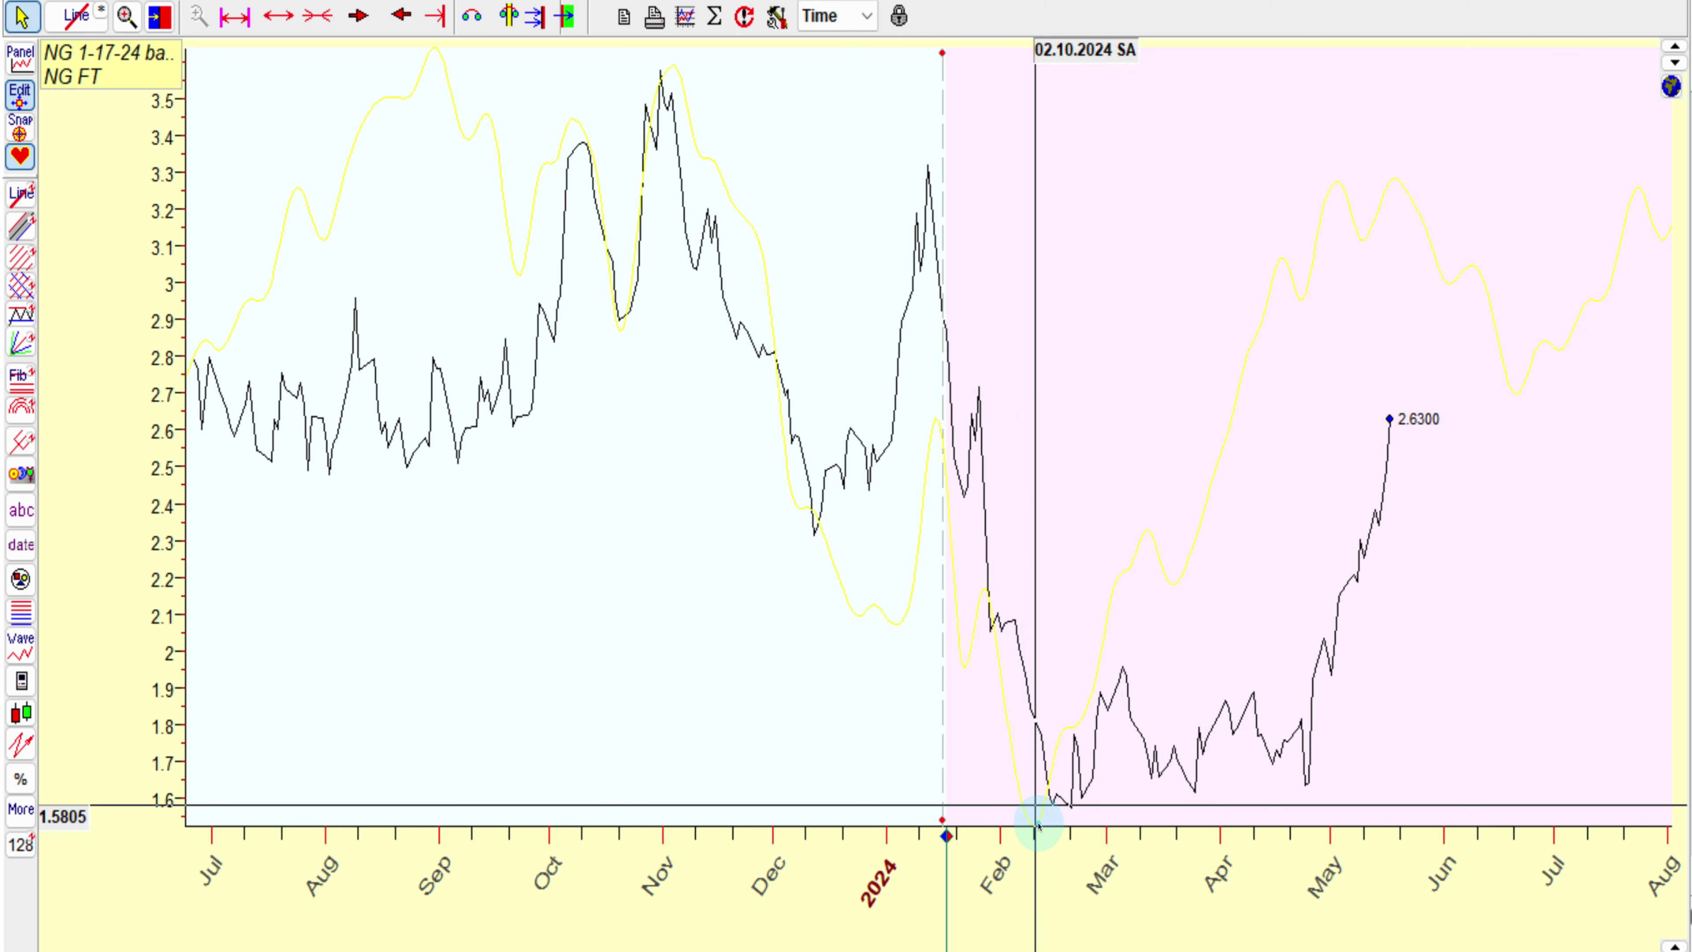
mouse_move(1036, 826)
left_mouse_down()
mouse_move(1126, 550)
mouse_move(1158, 590)
mouse_move(1266, 332)
mouse_move(1394, 180)
left_mouse_up()
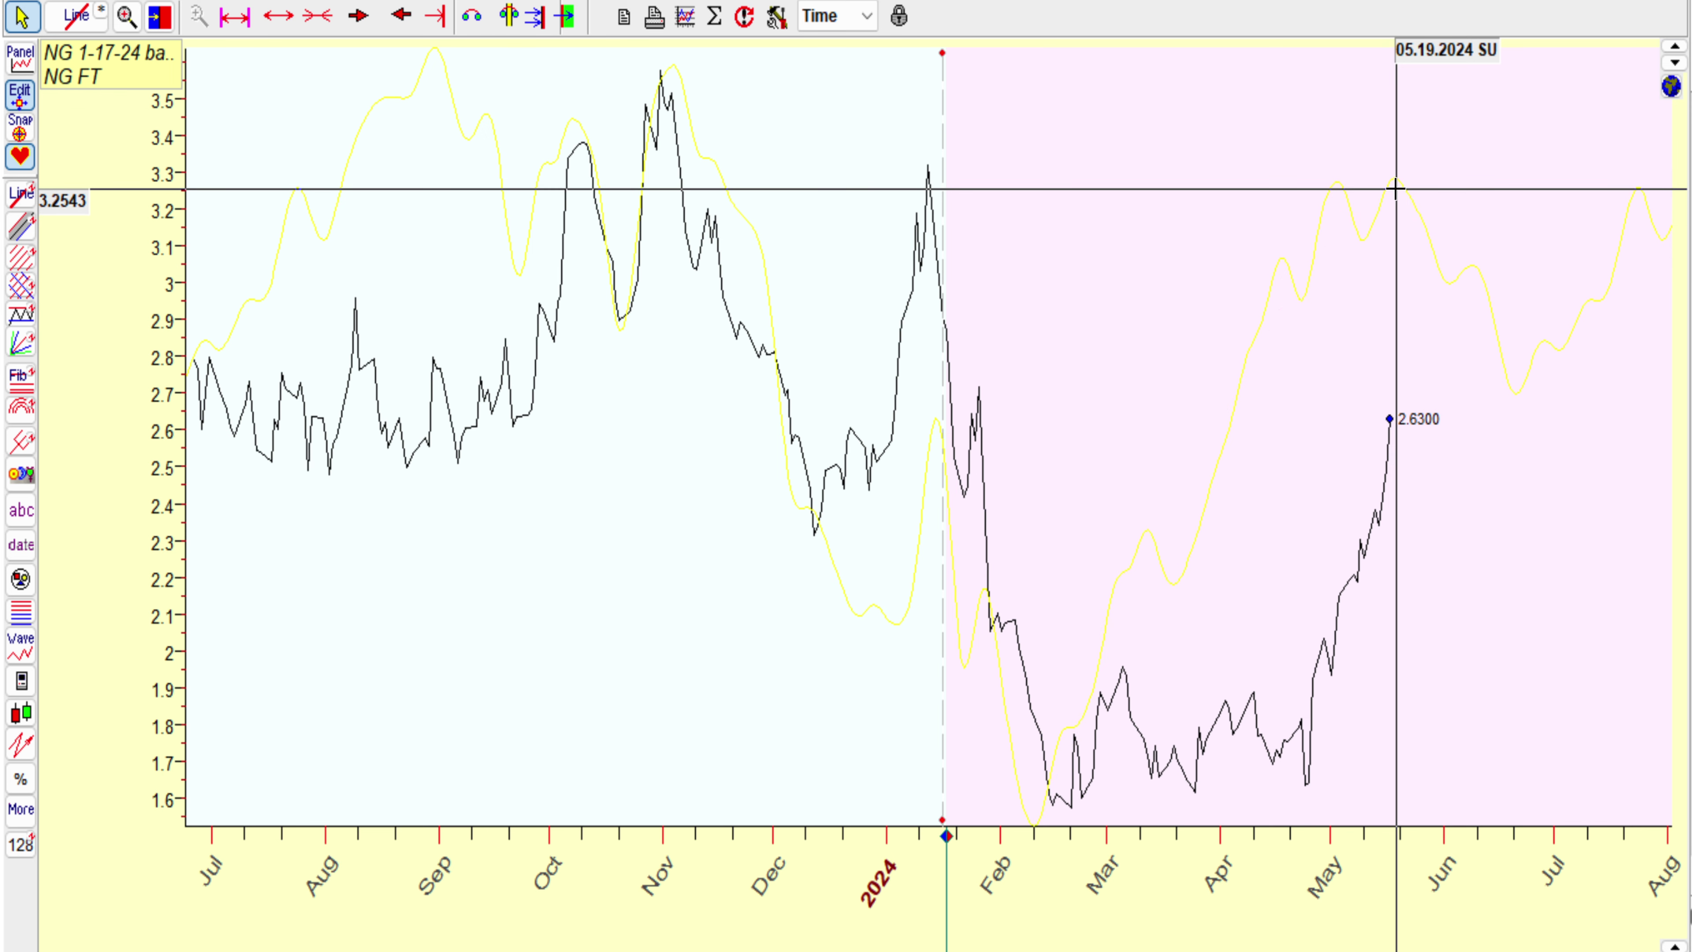
left_click_drag(1358, 501, 1392, 414)
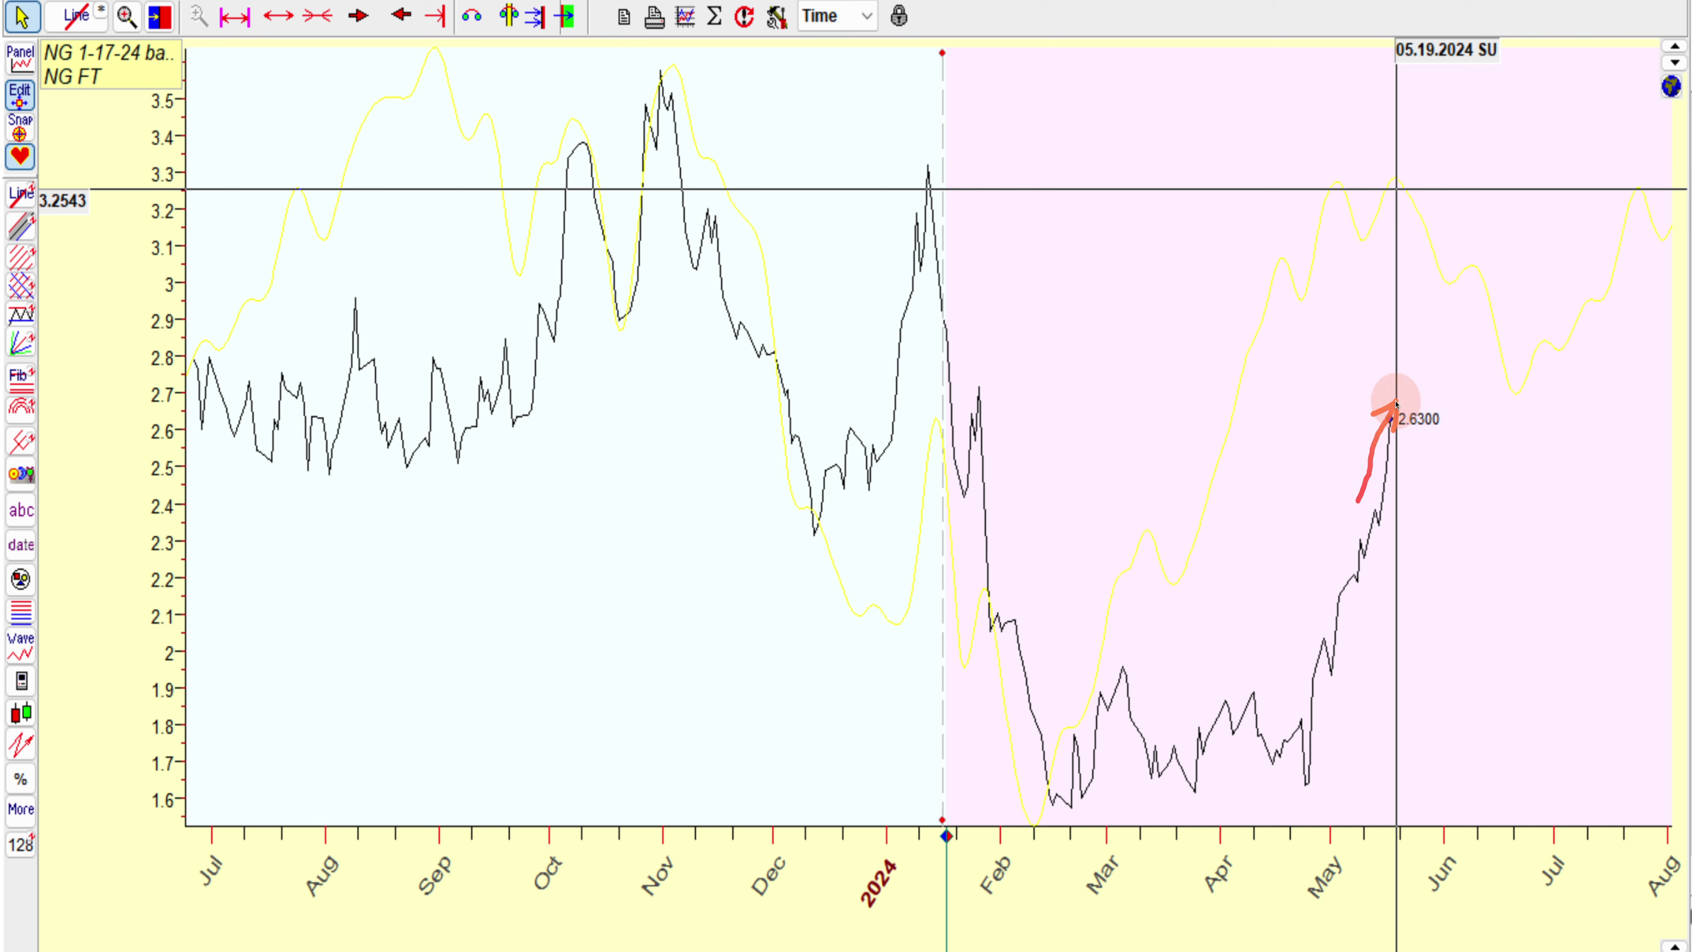
left_click_drag(1393, 172, 1524, 327)
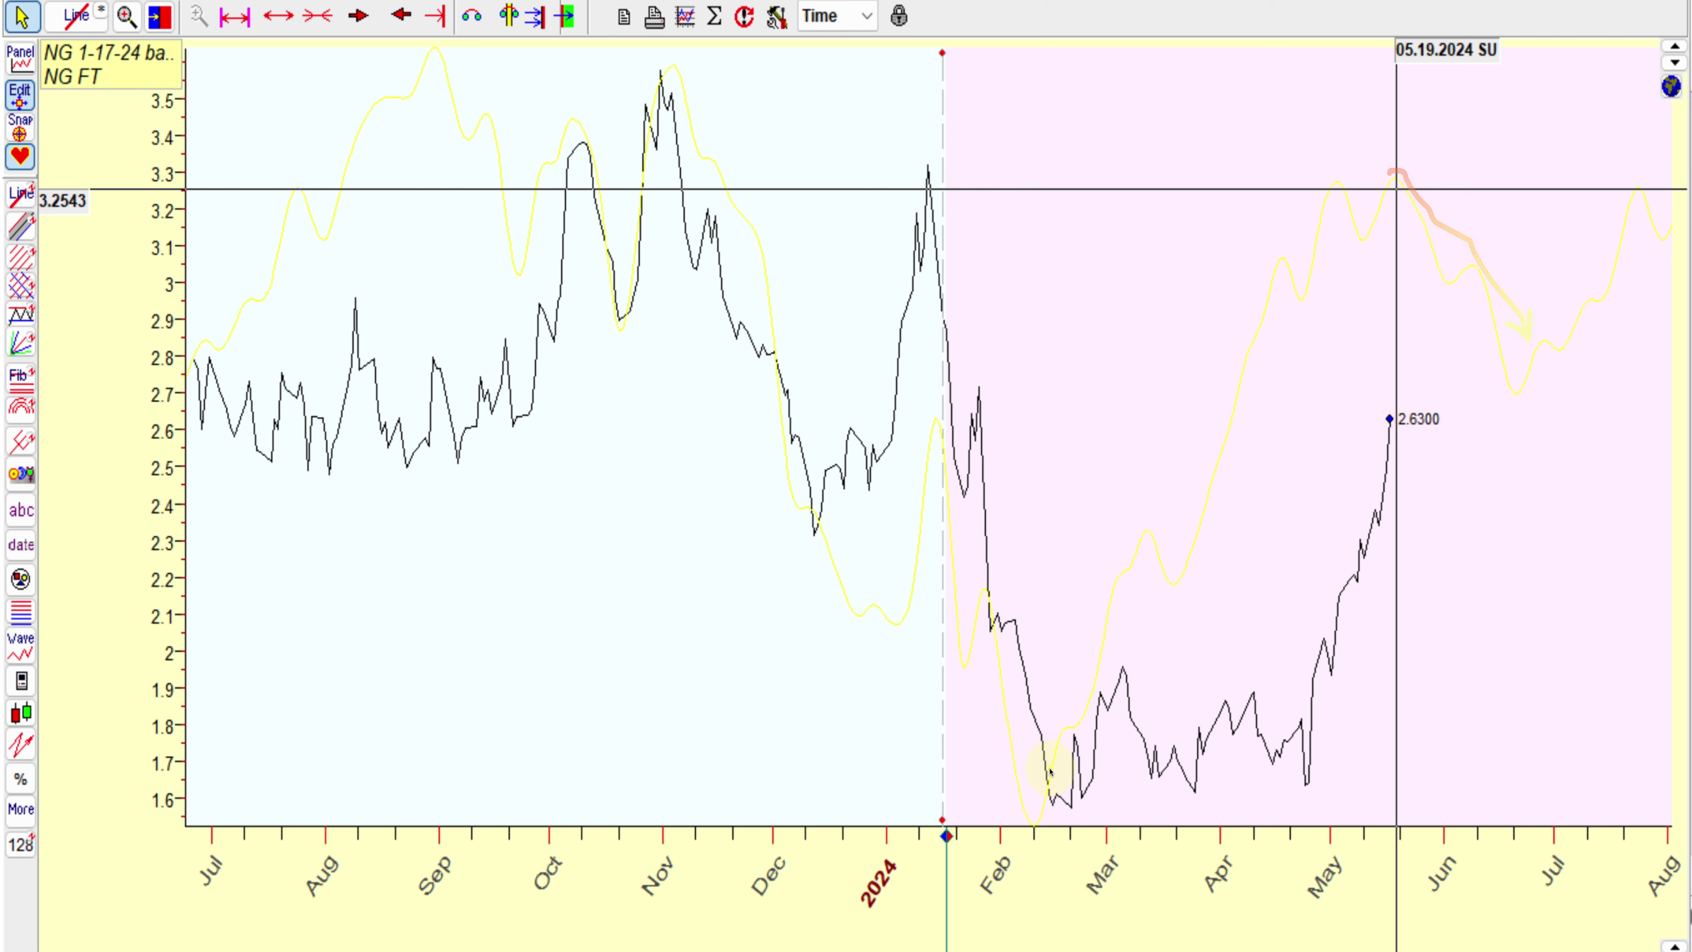
Compare the yellow line's February-to-May rise with the price, and trace its decline to the 06.20.2024 low with the cursor.
mouse_move(1084, 684)
left_mouse_down()
mouse_move(1258, 329)
mouse_move(1394, 163)
left_mouse_up()
mouse_move(1051, 731)
left_mouse_down()
mouse_move(1292, 744)
mouse_move(1341, 644)
mouse_move(1374, 436)
left_mouse_up()
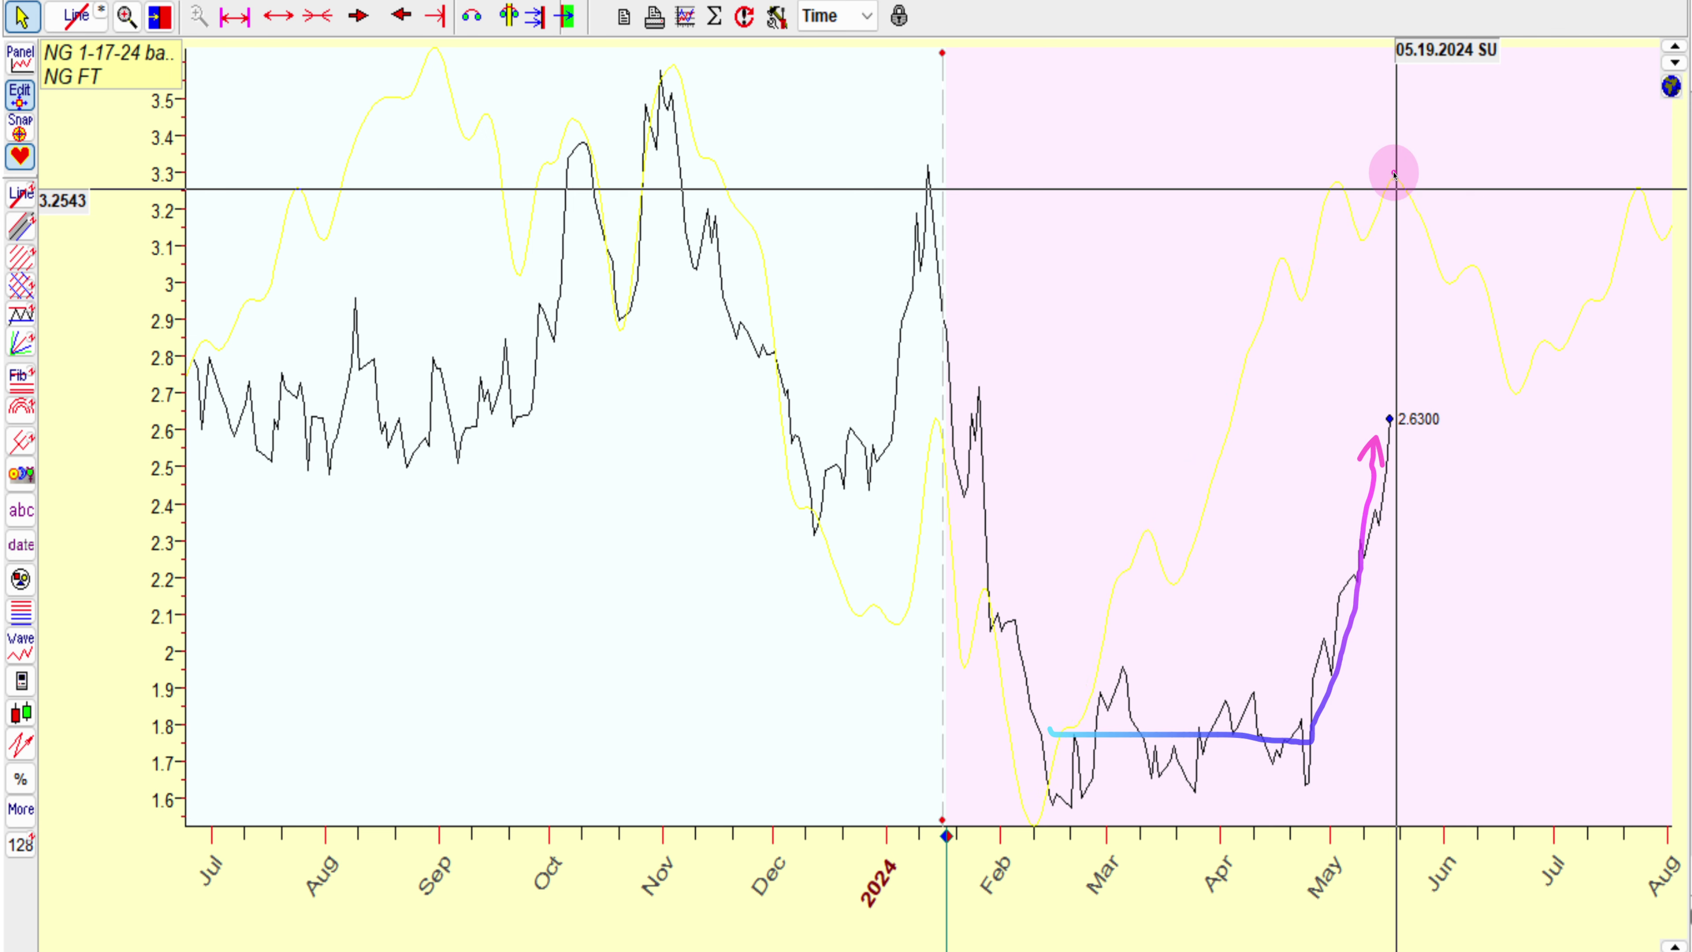
mouse_move(1398, 97)
left_mouse_down()
mouse_move(1397, 188)
mouse_move(1445, 286)
left_mouse_up()
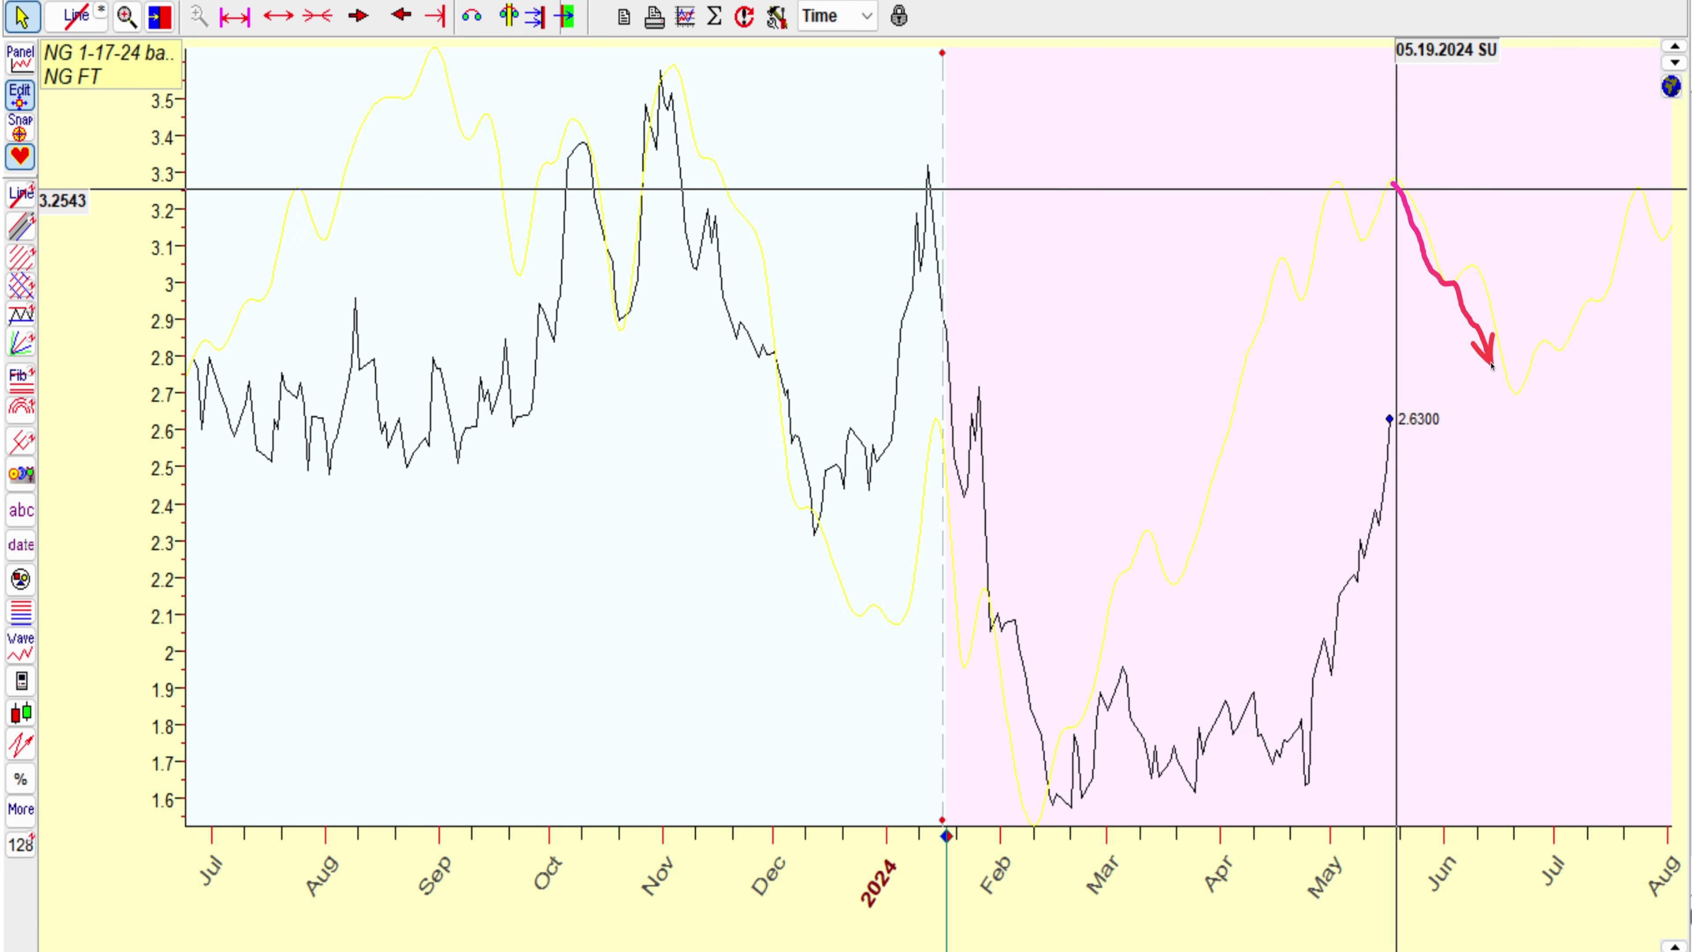
left_click_drag(1379, 175, 1492, 373)
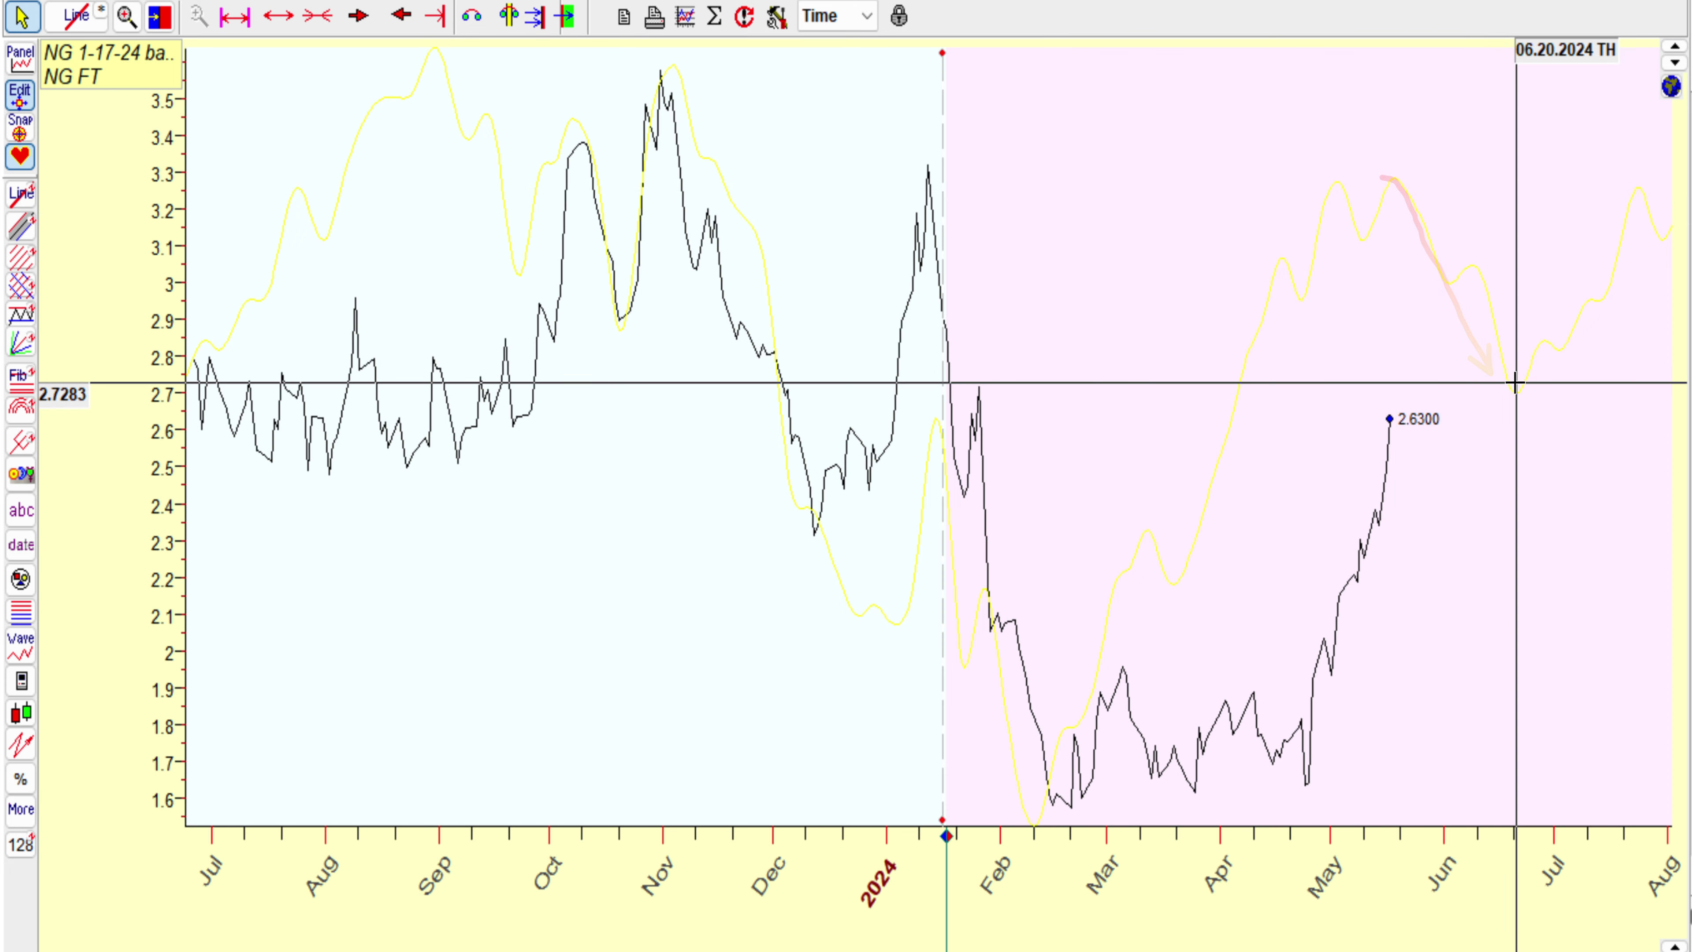
left_click_drag(1344, 160, 1539, 372)
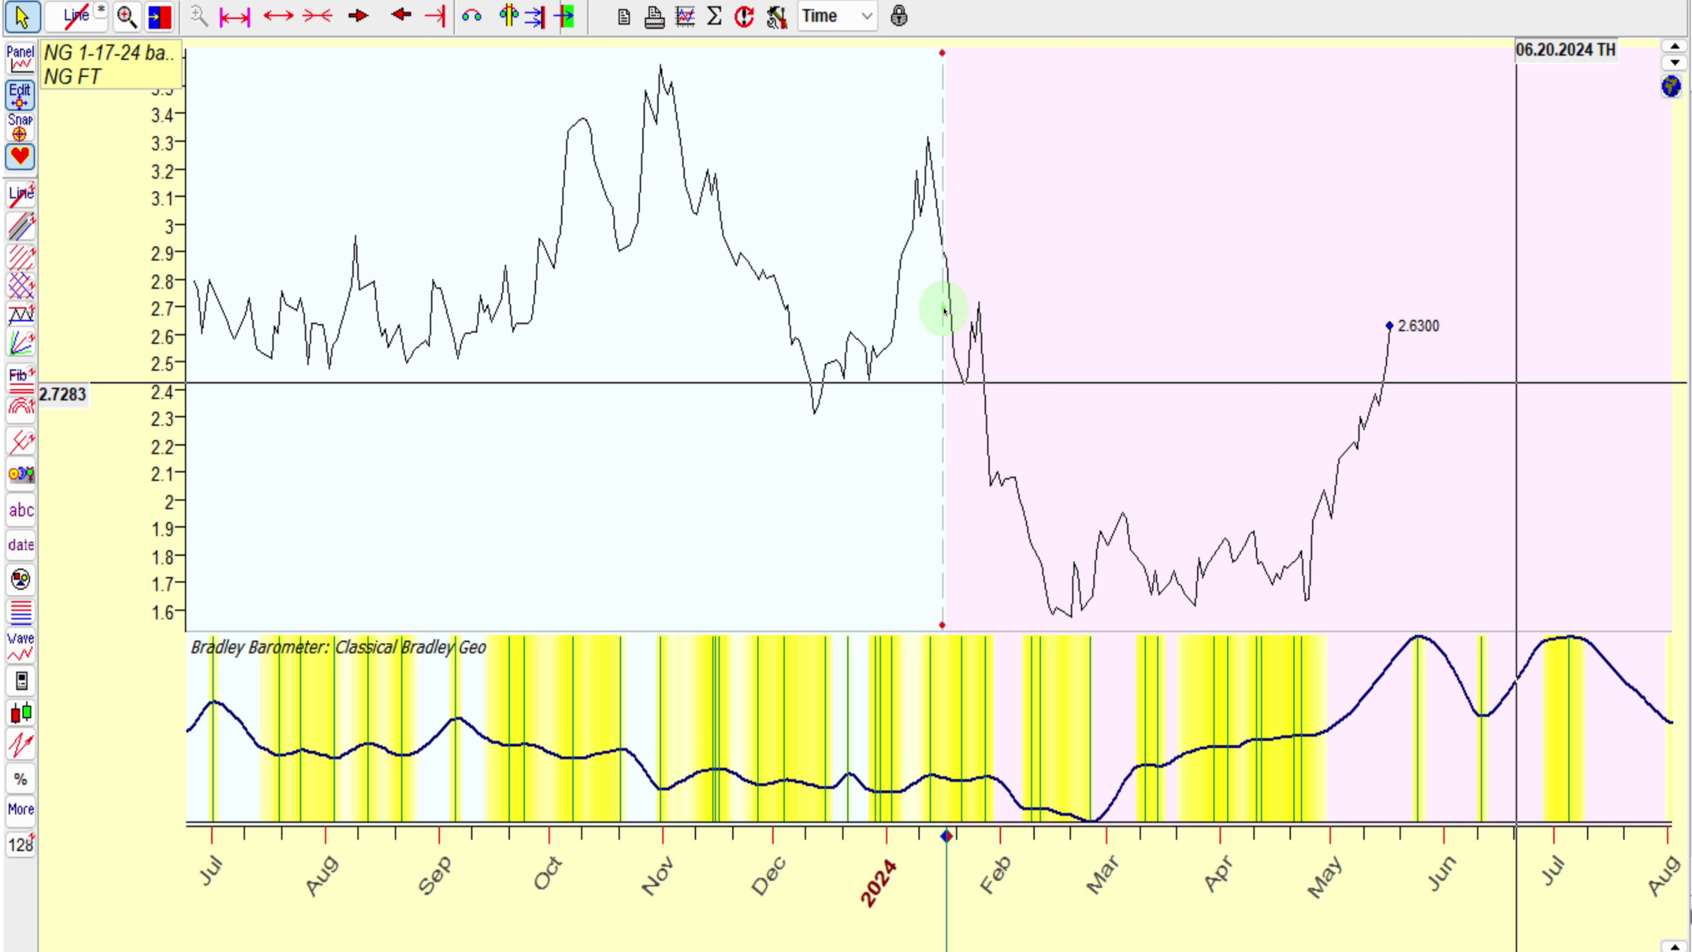
Trace the price decline from January to its mid-February low on the chart with the Bradley Barometer below.
mouse_move(866, 269)
left_mouse_down()
mouse_move(956, 513)
mouse_move(1028, 572)
left_mouse_up()
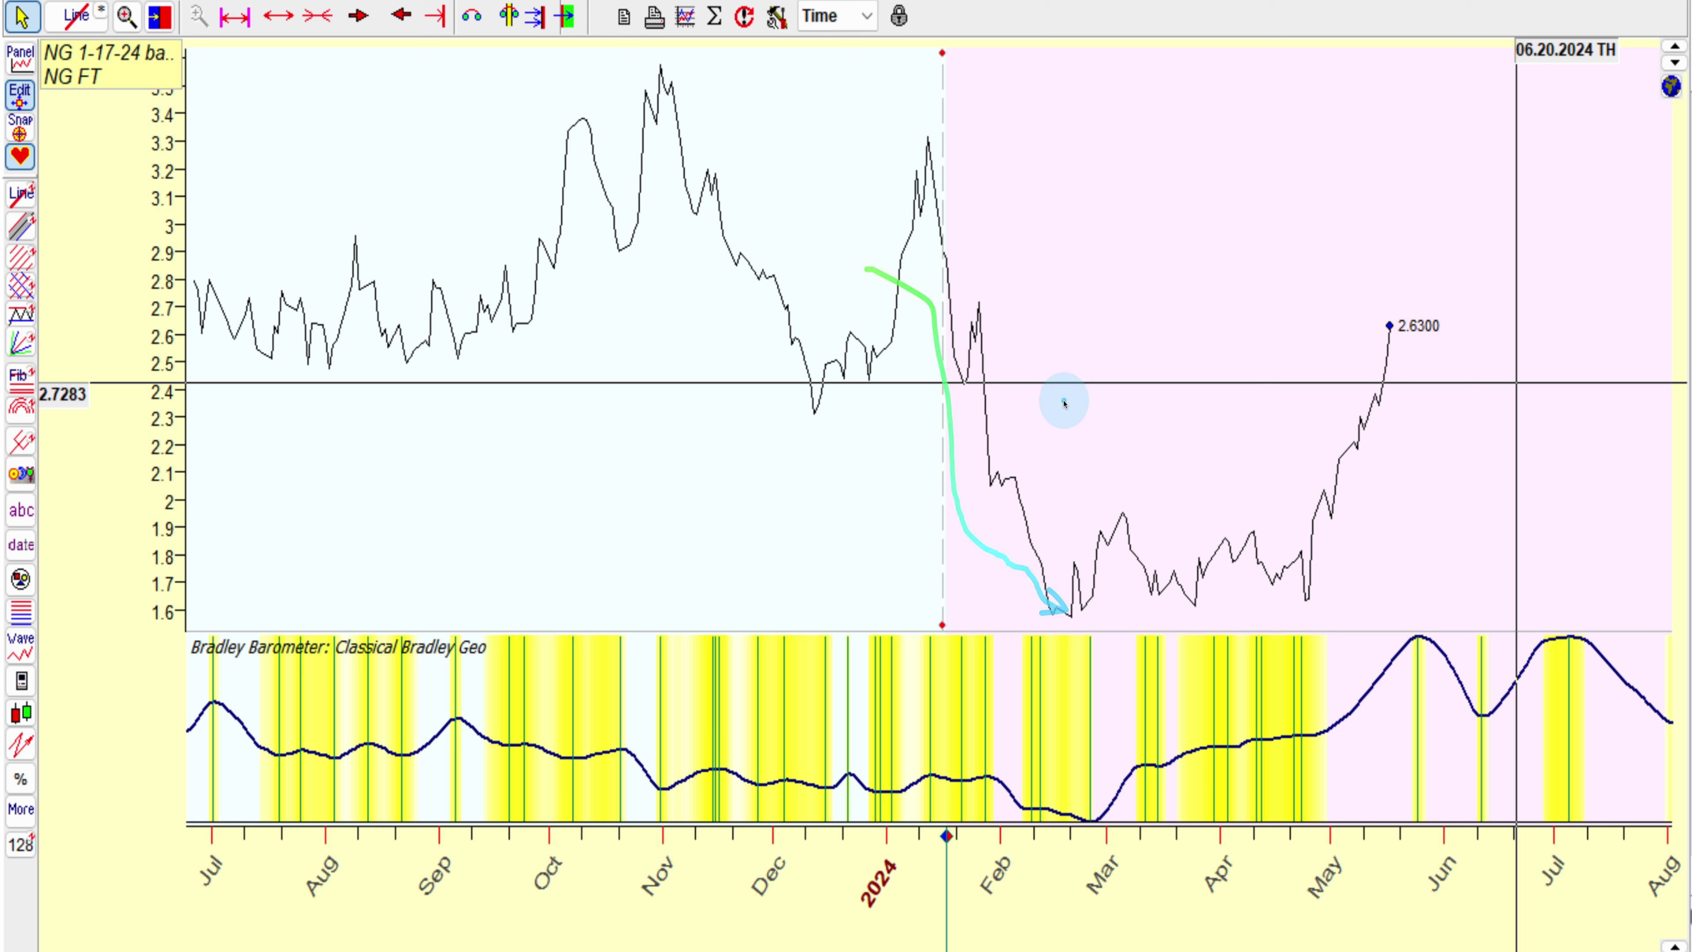
left_click_drag(1065, 399, 1062, 598)
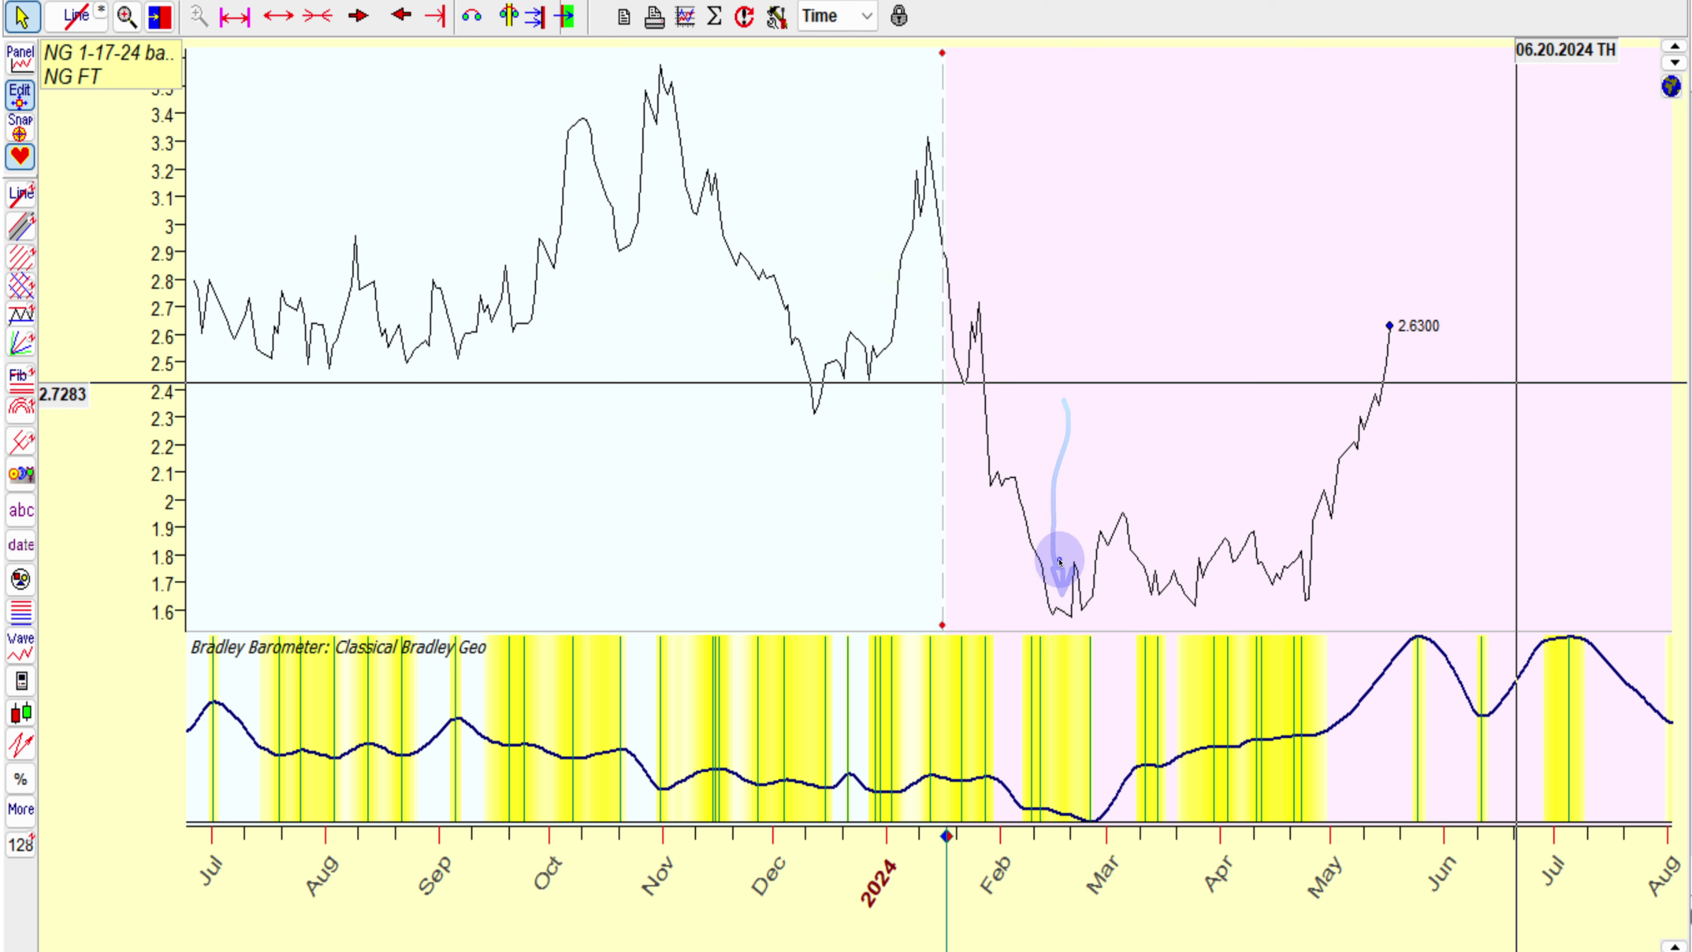
left_click_drag(1068, 535, 1068, 534)
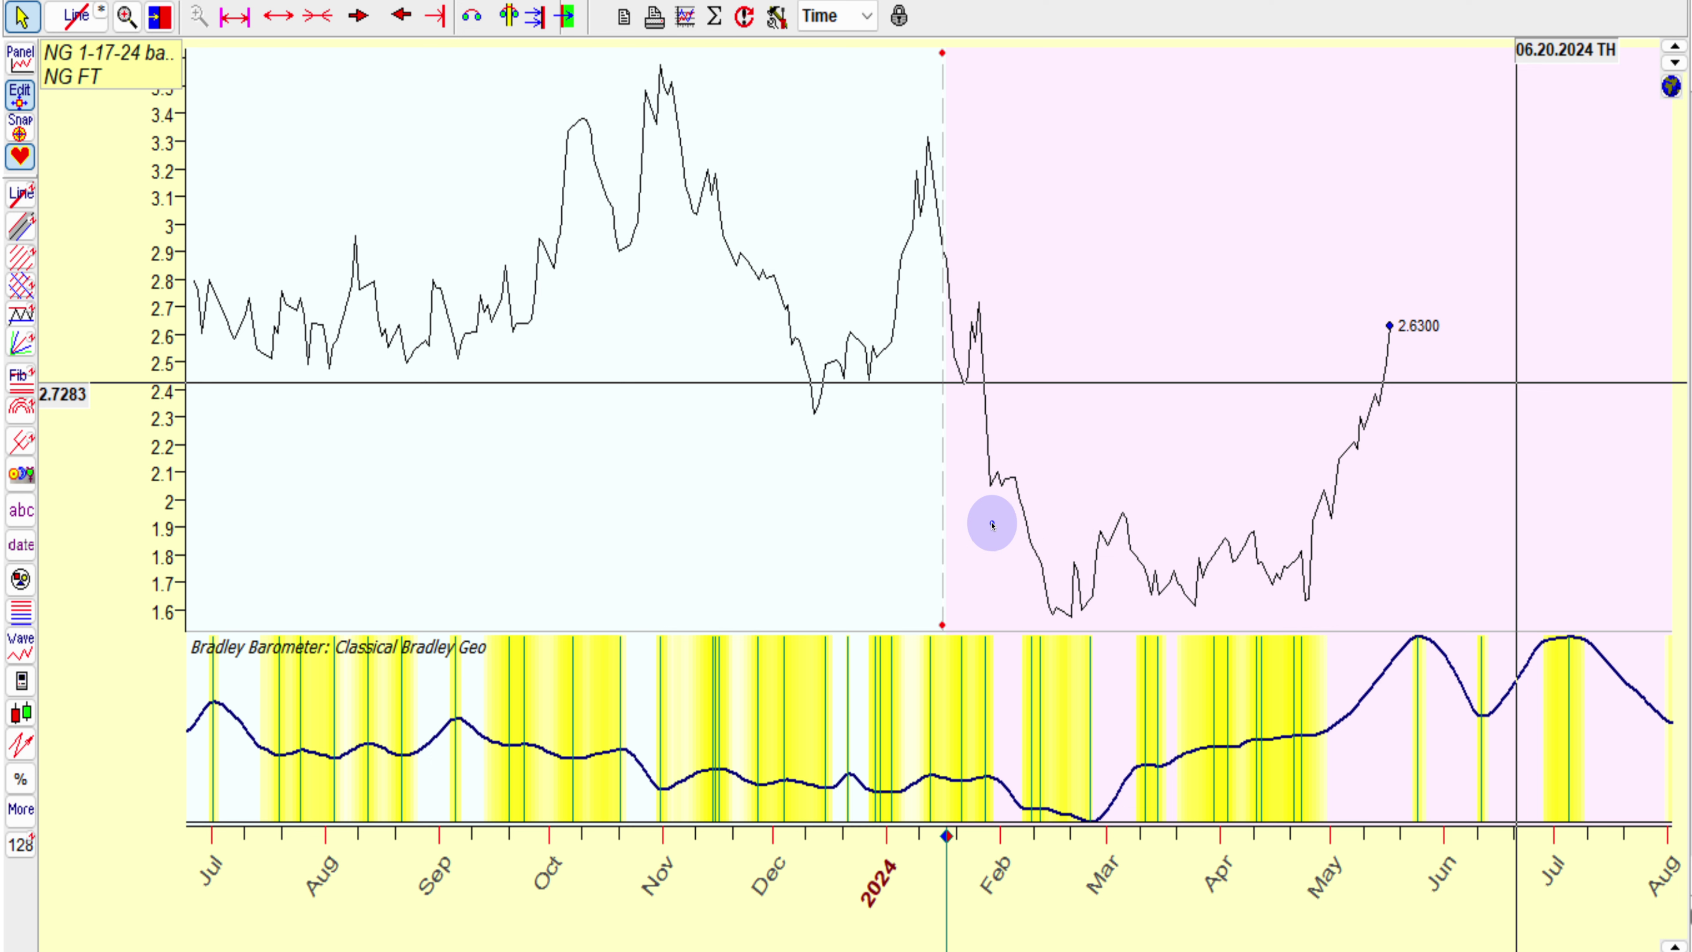
Point out the Classical Bradley Geo barometer and its highlighted bands, comparing them with the February price low.
left_click_drag(379, 462, 272, 640)
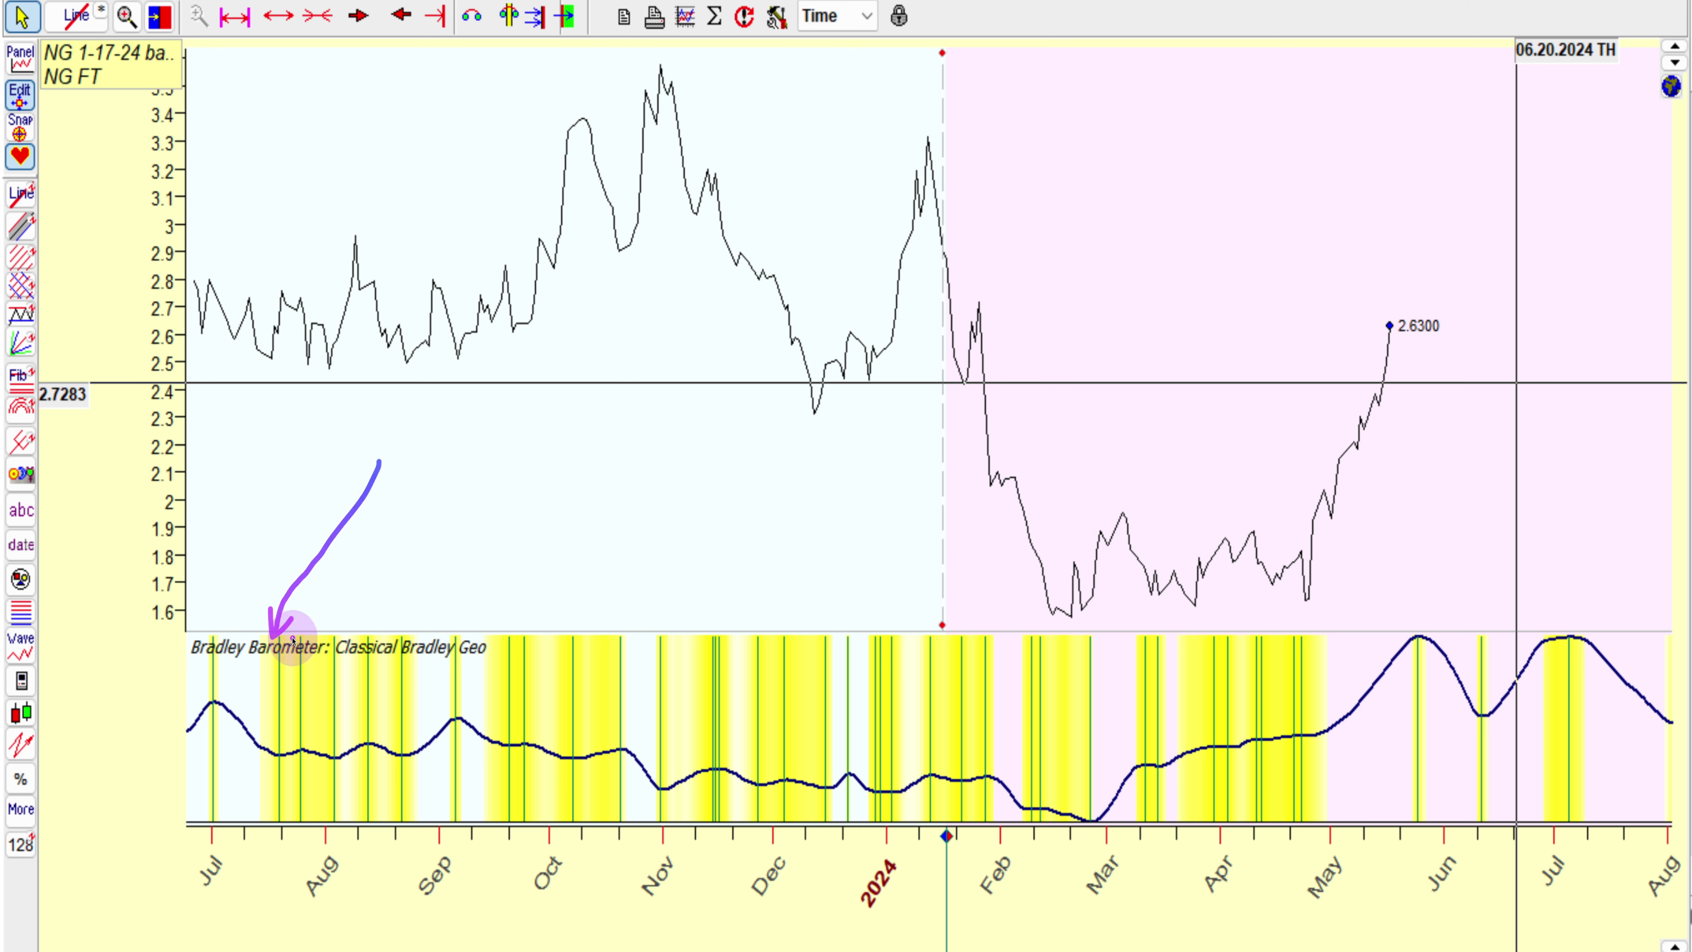
left_click(480, 477)
left_click_drag(480, 478, 427, 620)
left_click(793, 584)
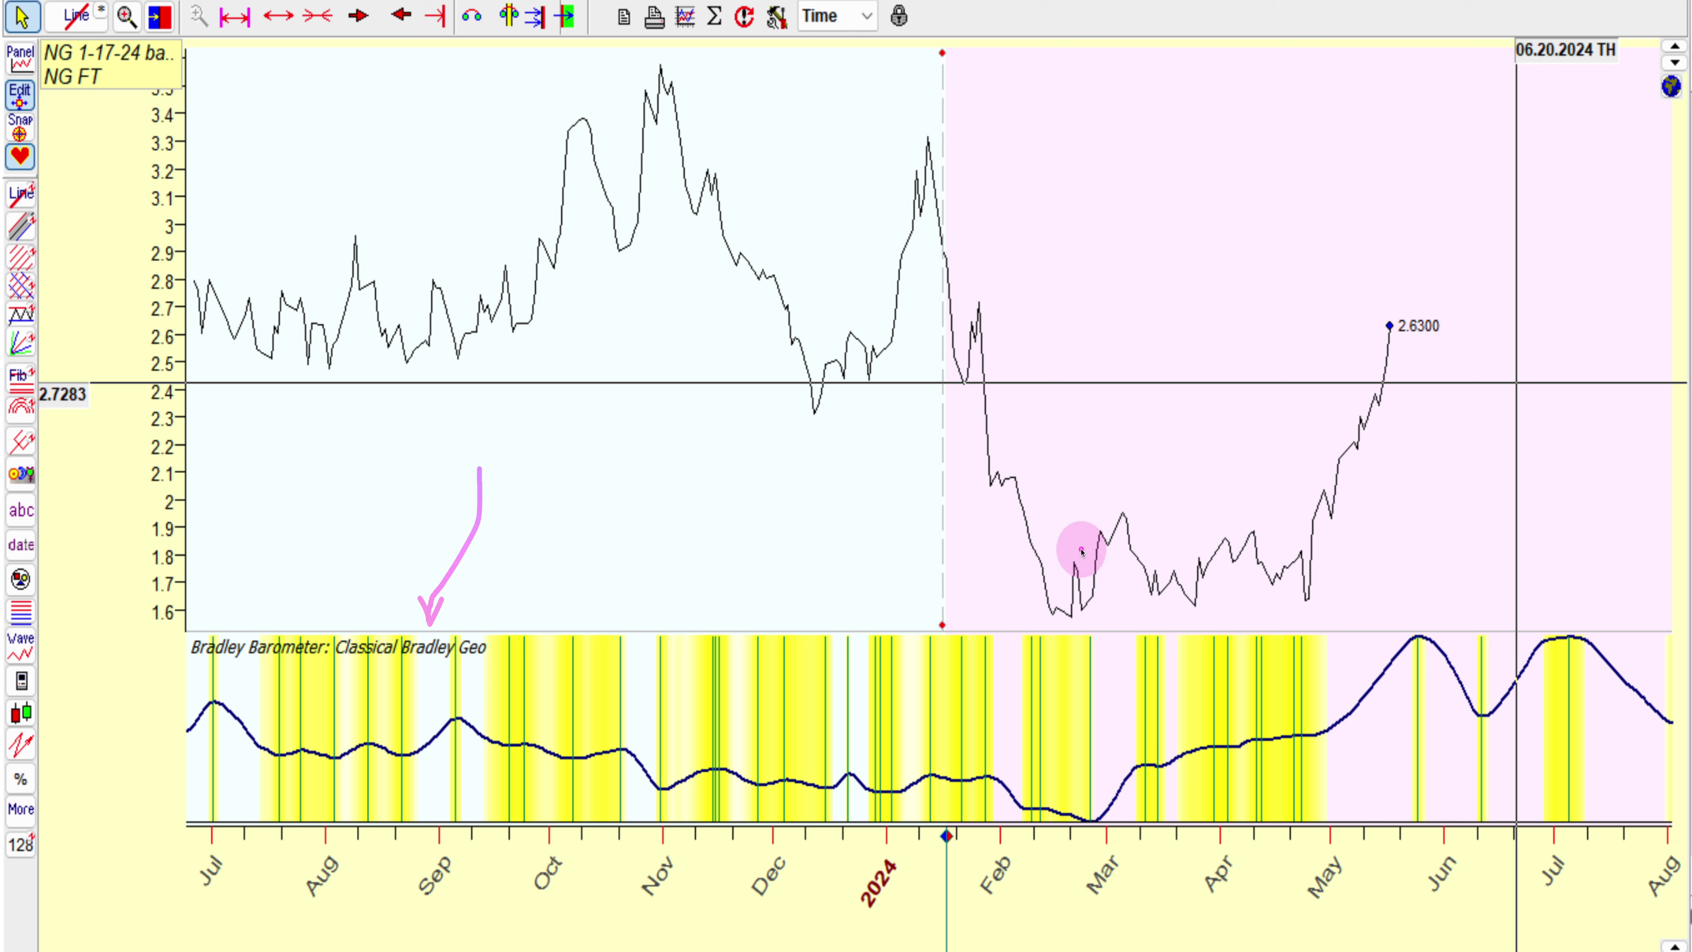
mouse_move(1074, 461)
left_mouse_down()
mouse_move(1068, 575)
mouse_move(1058, 548)
left_mouse_up()
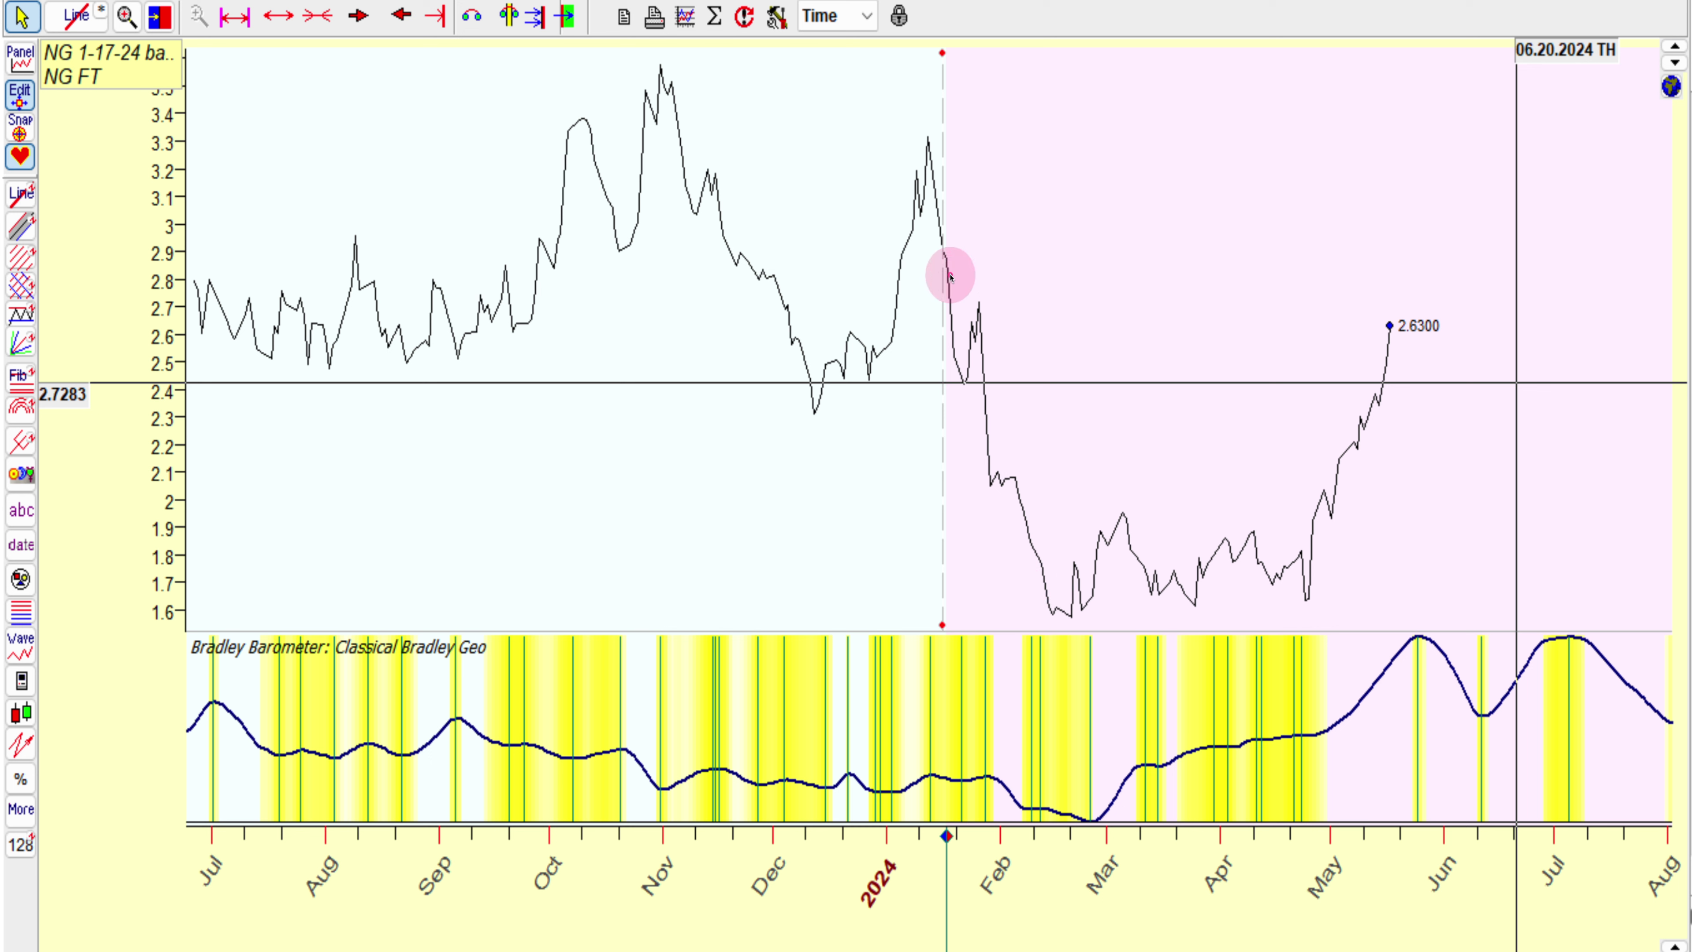
Place the cursor on the Bradley line's 02.25.2024 low and compare its rise to the 05.25.2024 peak with the price path.
left_click_drag(936, 260, 950, 447)
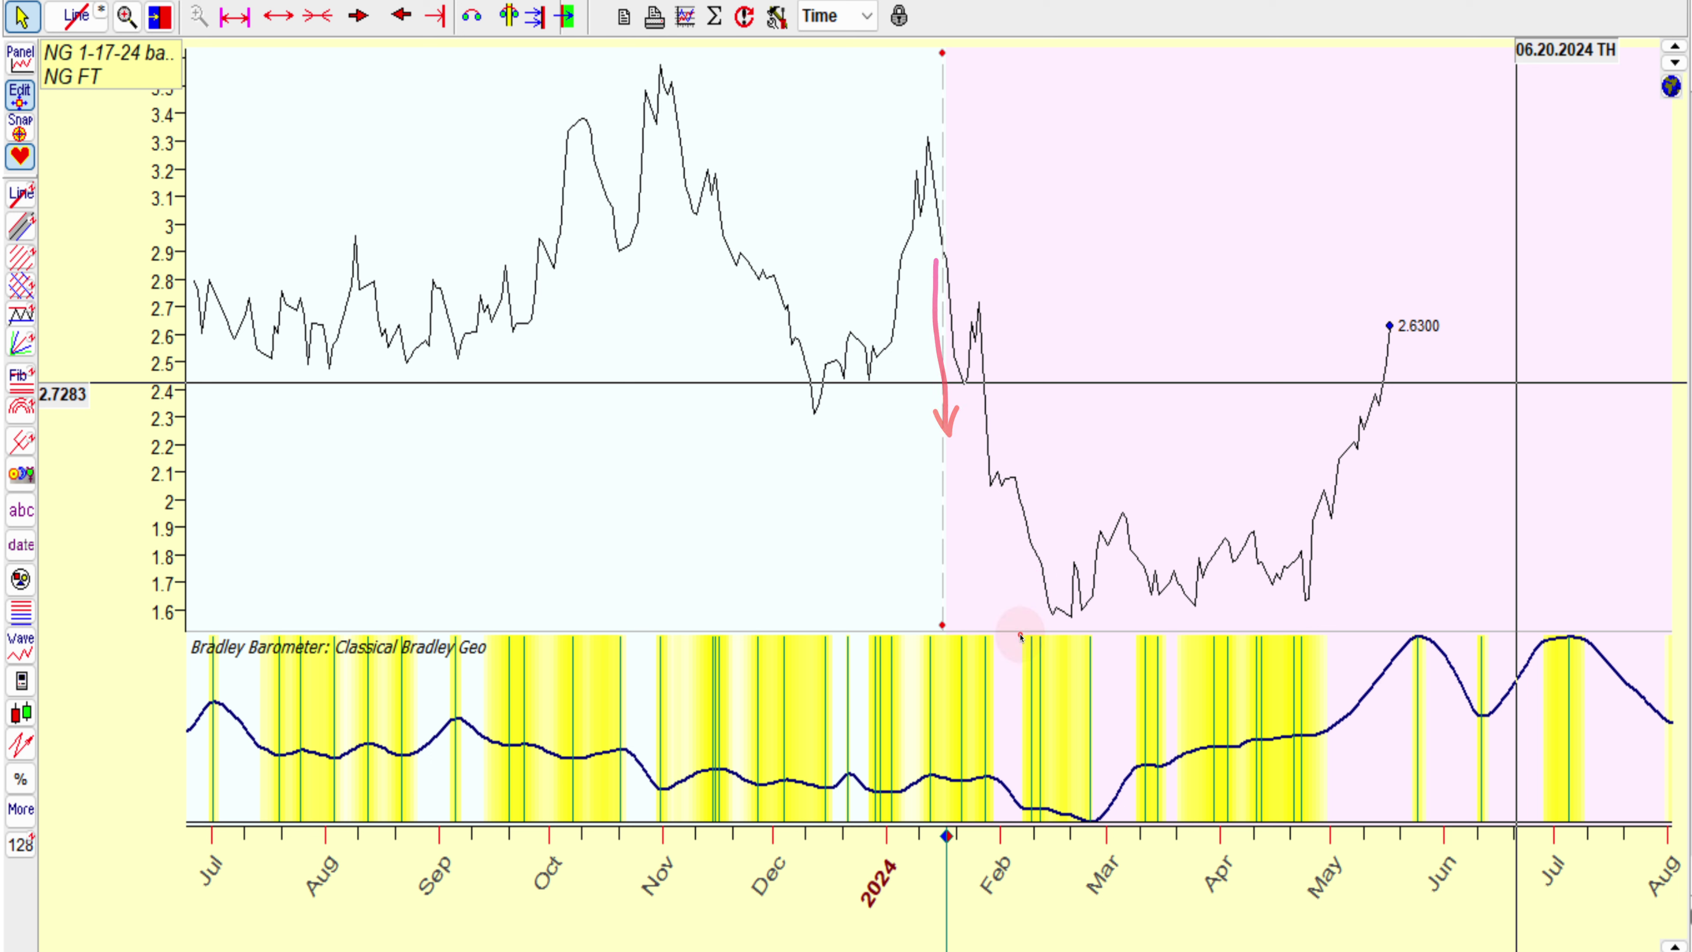
mouse_move(1020, 634)
left_mouse_down()
mouse_move(1023, 824)
mouse_move(1078, 830)
mouse_move(1099, 629)
mouse_move(996, 655)
left_mouse_up()
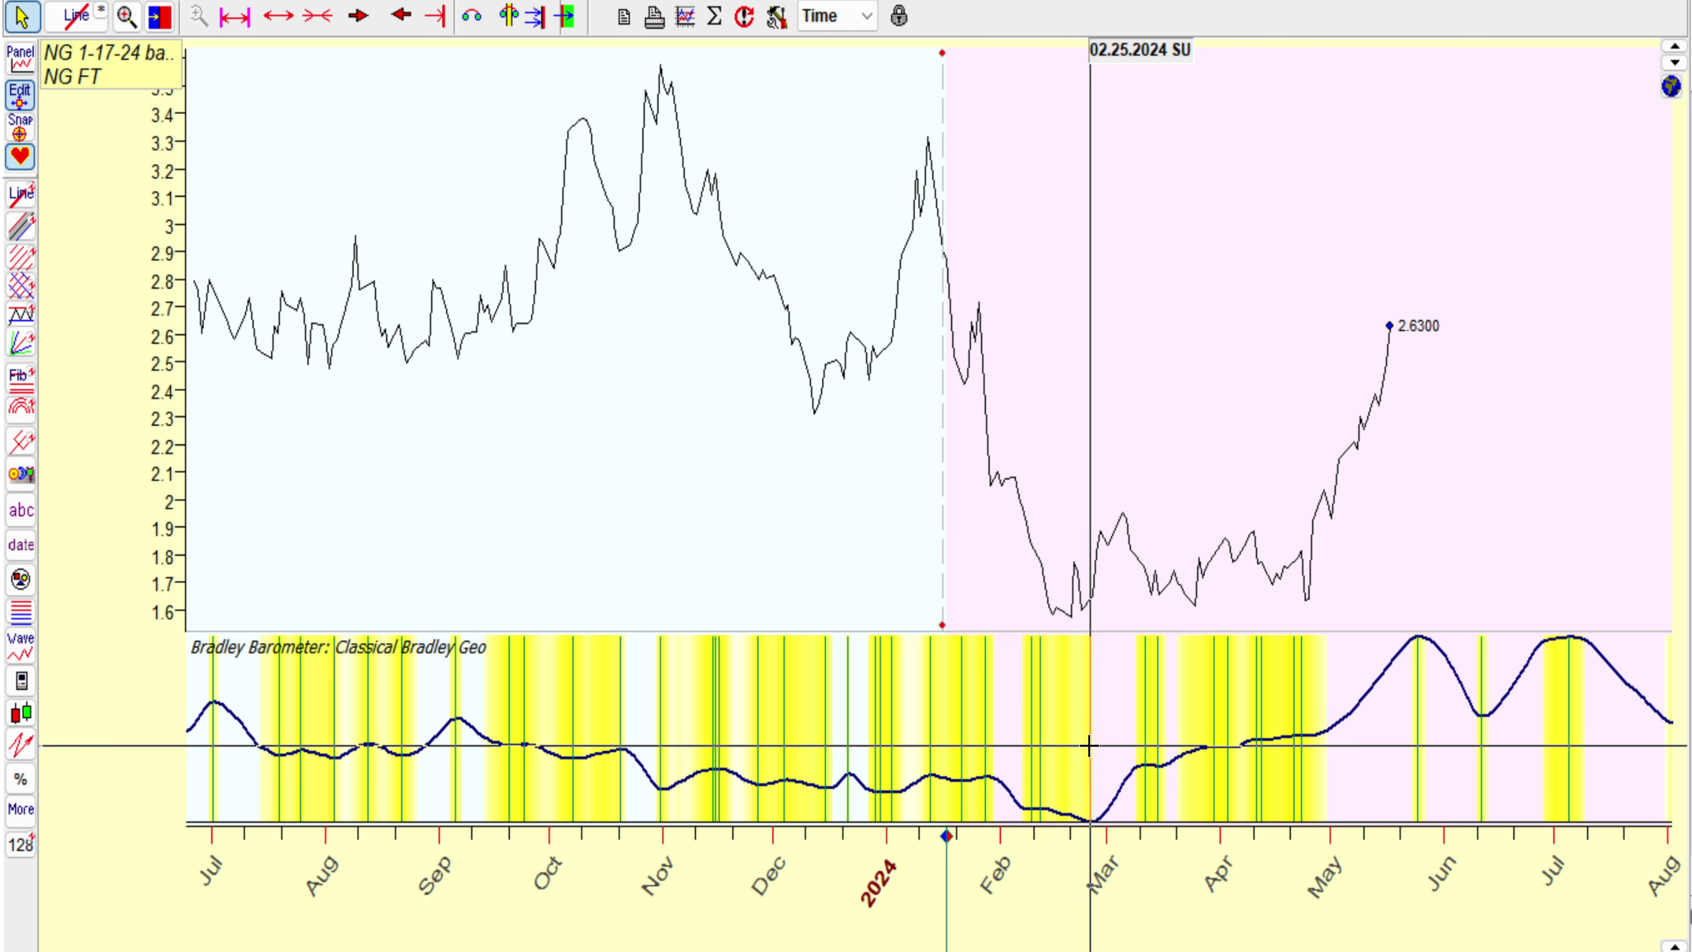
left_click_drag(1053, 550, 1076, 637)
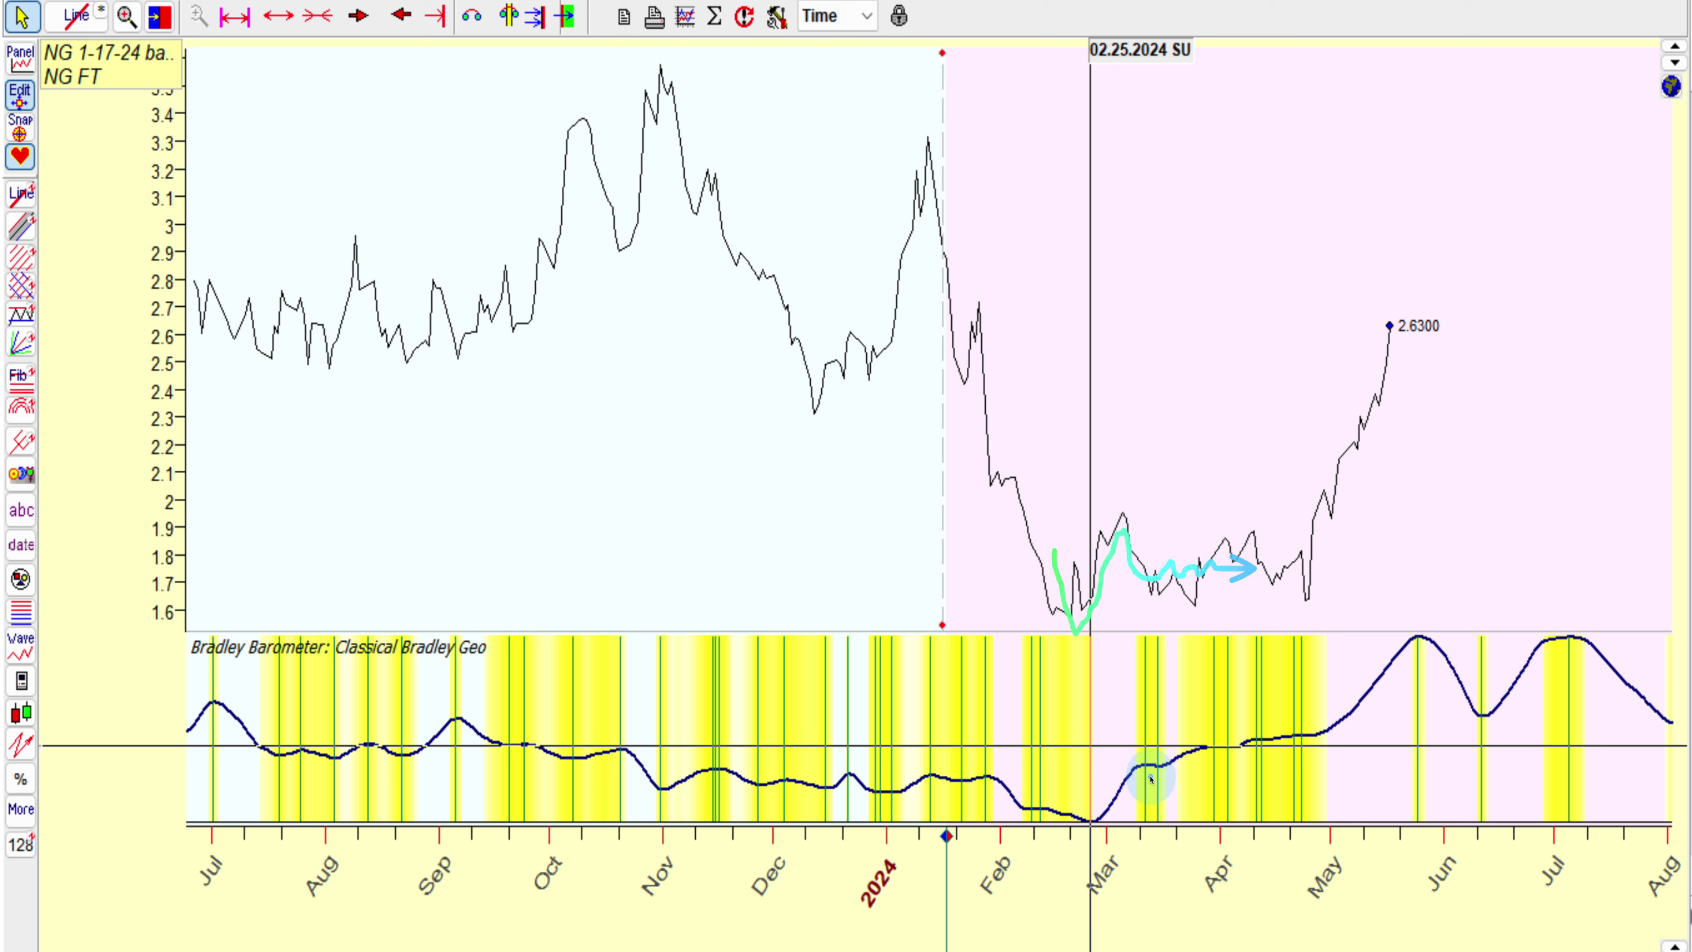
mouse_move(1291, 583)
left_mouse_down()
mouse_move(1297, 621)
mouse_move(1315, 601)
left_mouse_up()
mouse_move(1128, 619)
left_mouse_down()
mouse_move(1137, 828)
mouse_move(1370, 799)
mouse_move(1314, 610)
mouse_move(1133, 631)
mouse_move(1303, 575)
mouse_move(1307, 610)
mouse_move(1359, 430)
left_mouse_up()
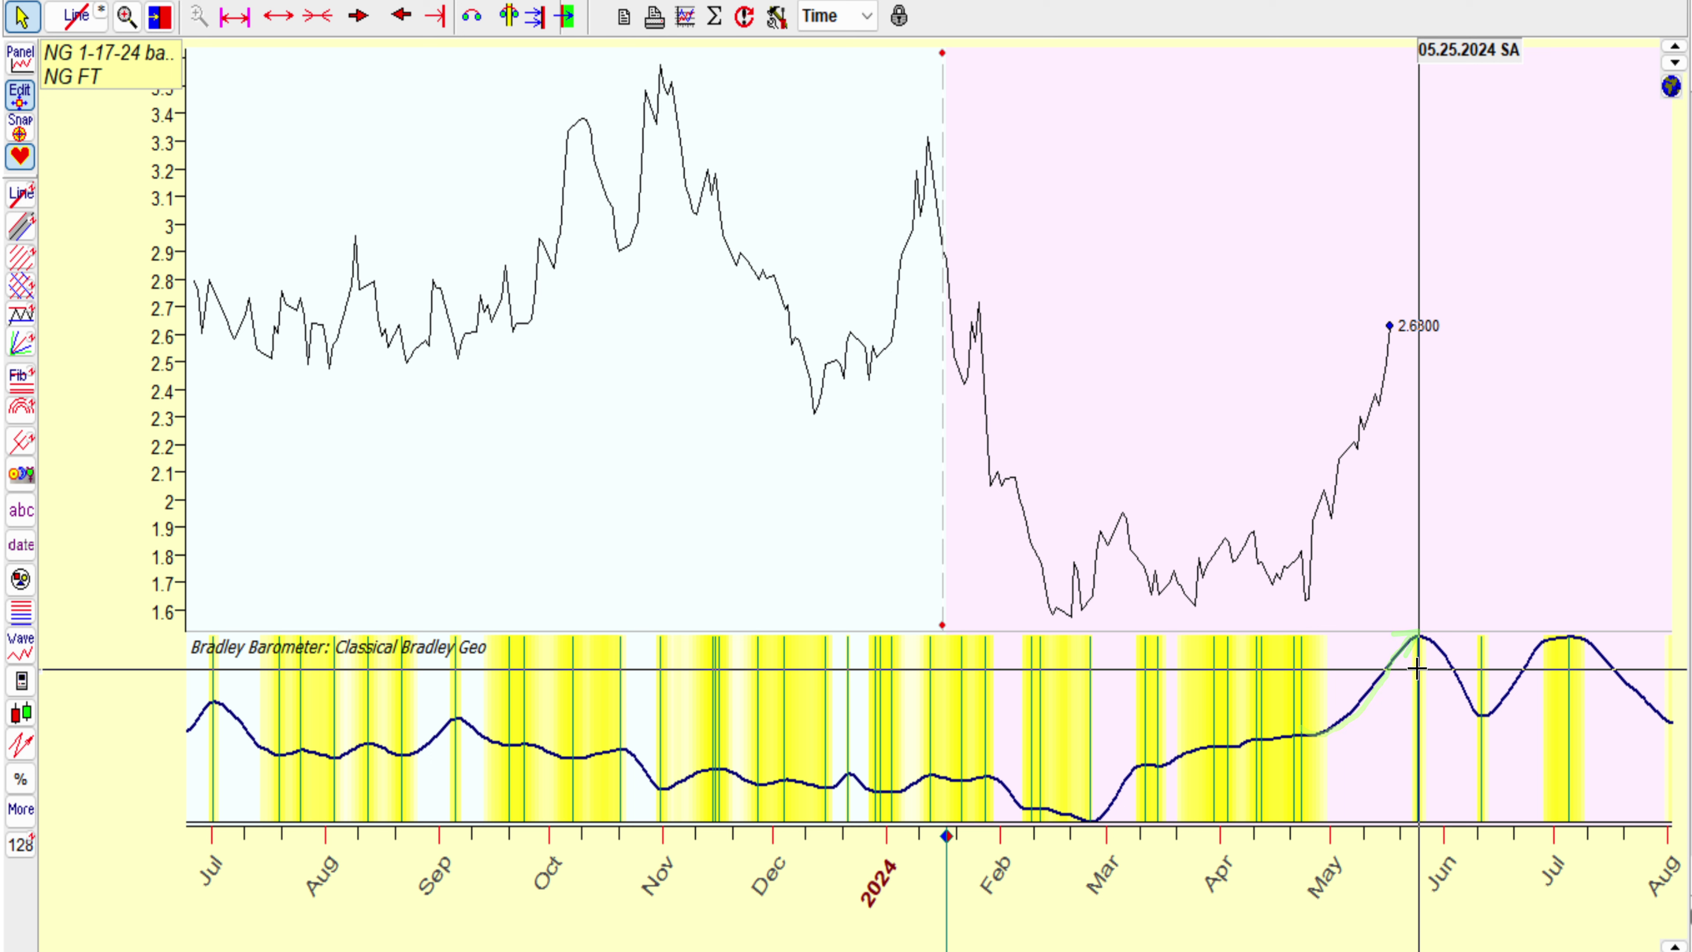
Trace the Bradley line from its late May peak to the 06.11.2024 low and up to the 07.04.2024 peak with the cursor.
left_click_drag(1416, 639, 1465, 659)
left_click_drag(1442, 649, 1465, 662)
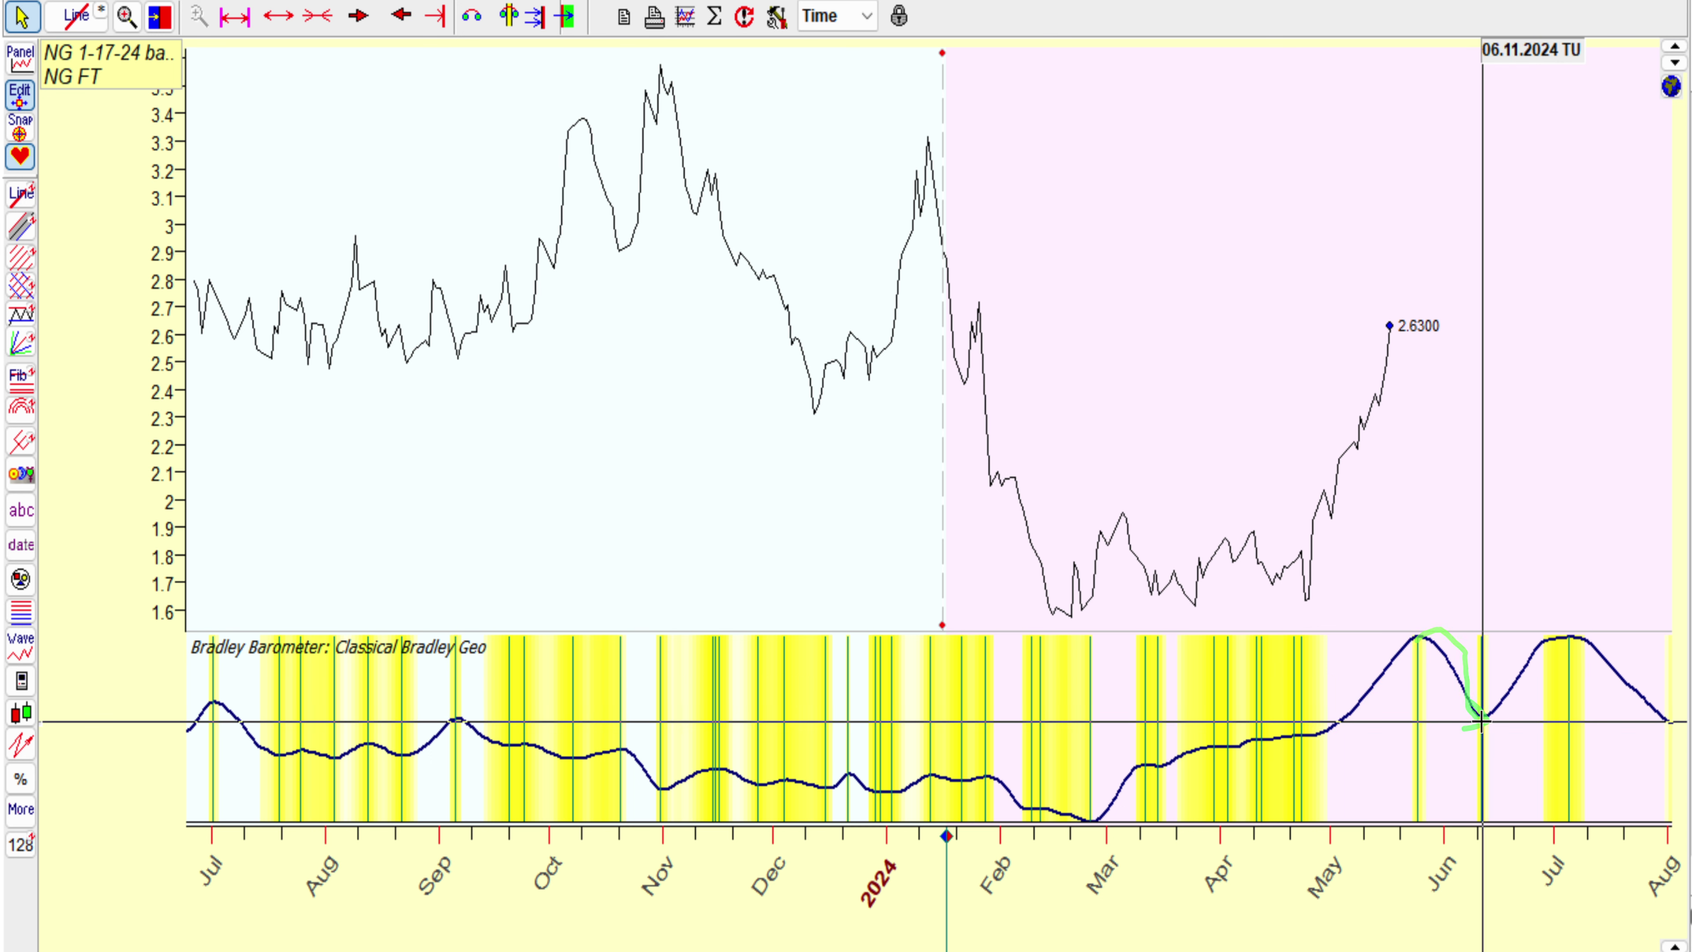
left_click(1481, 711)
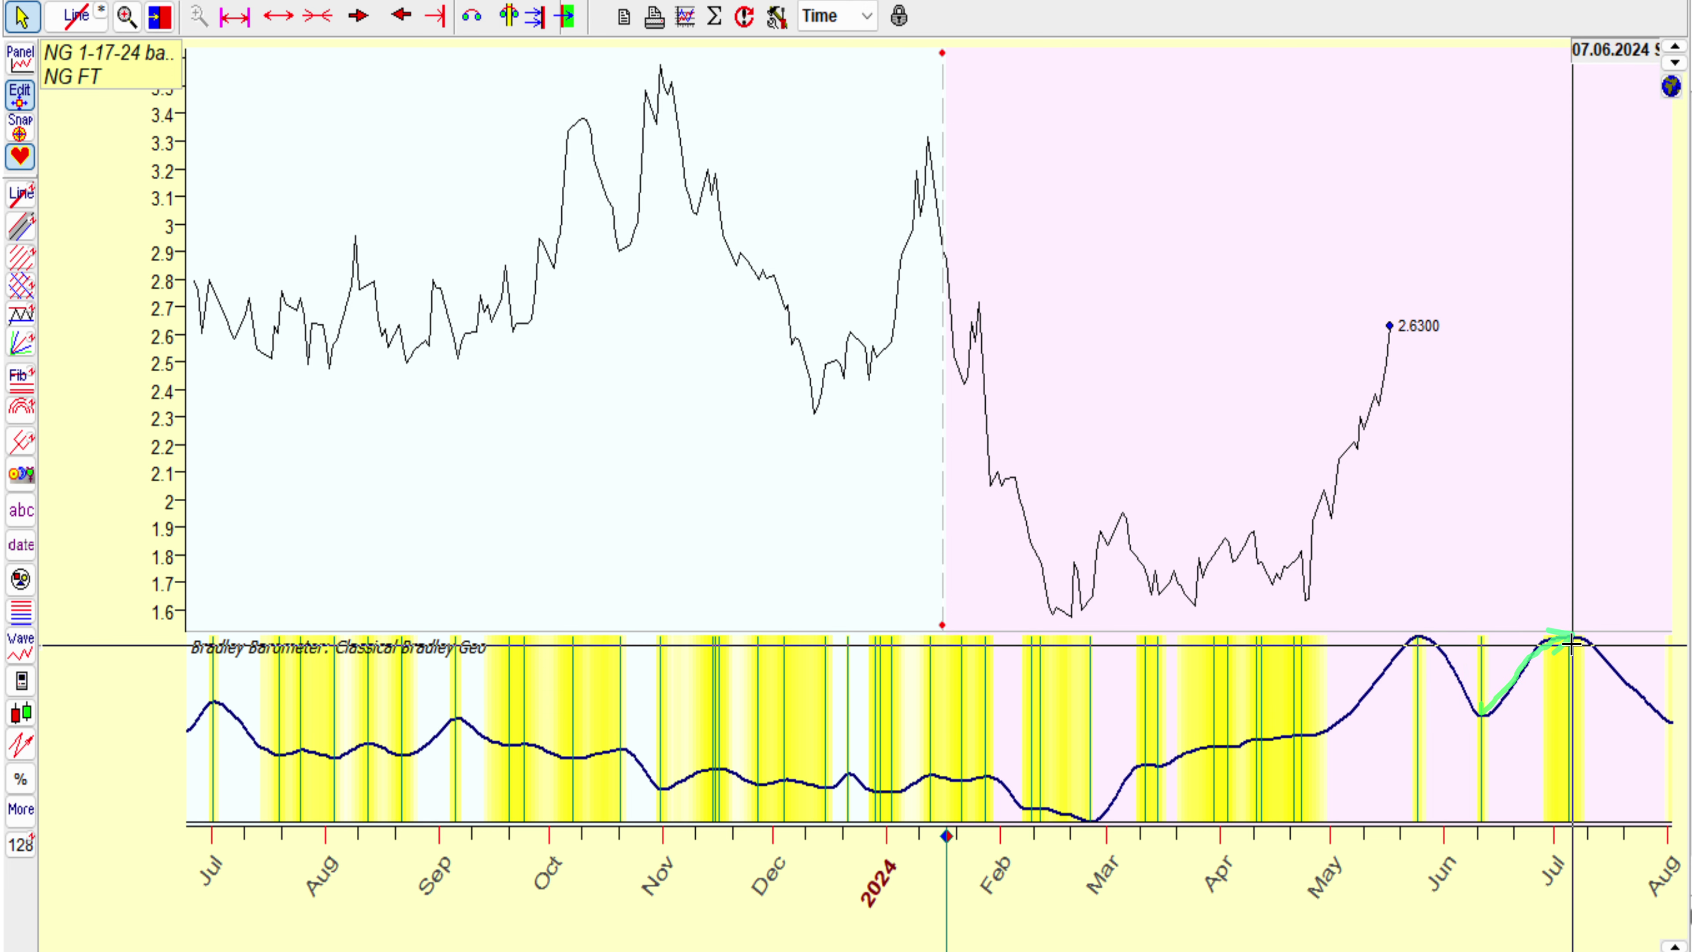
mouse_move(1567, 647)
left_mouse_down()
mouse_move(1565, 631)
mouse_move(1617, 692)
left_mouse_up()
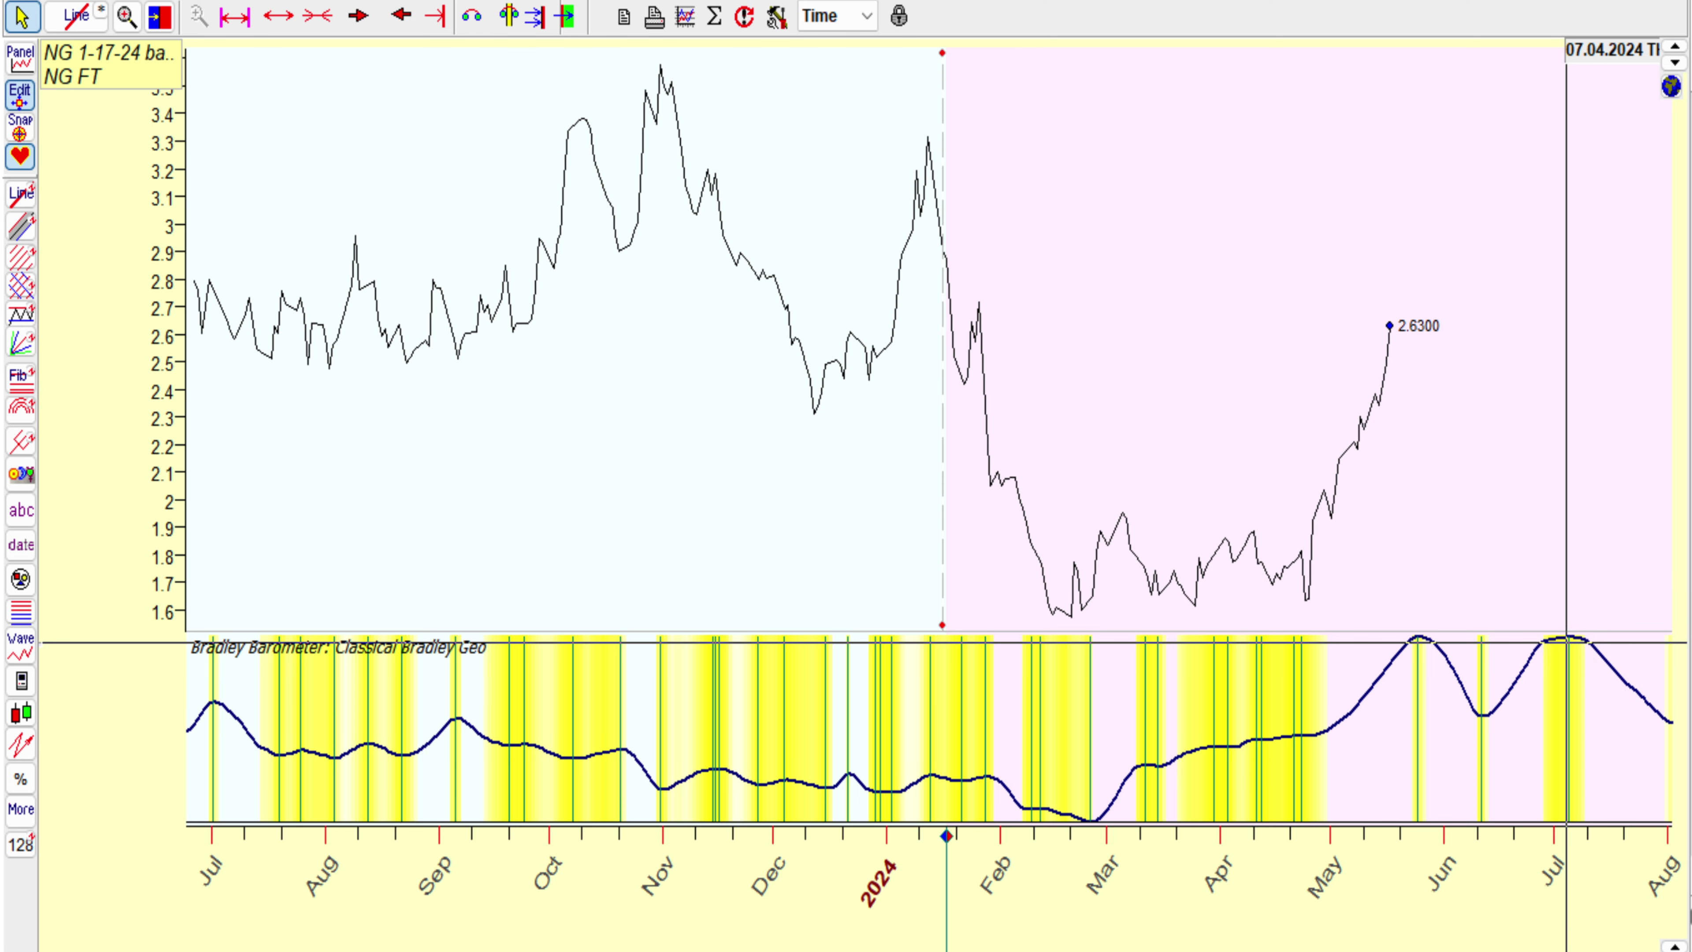
left_click(1568, 642)
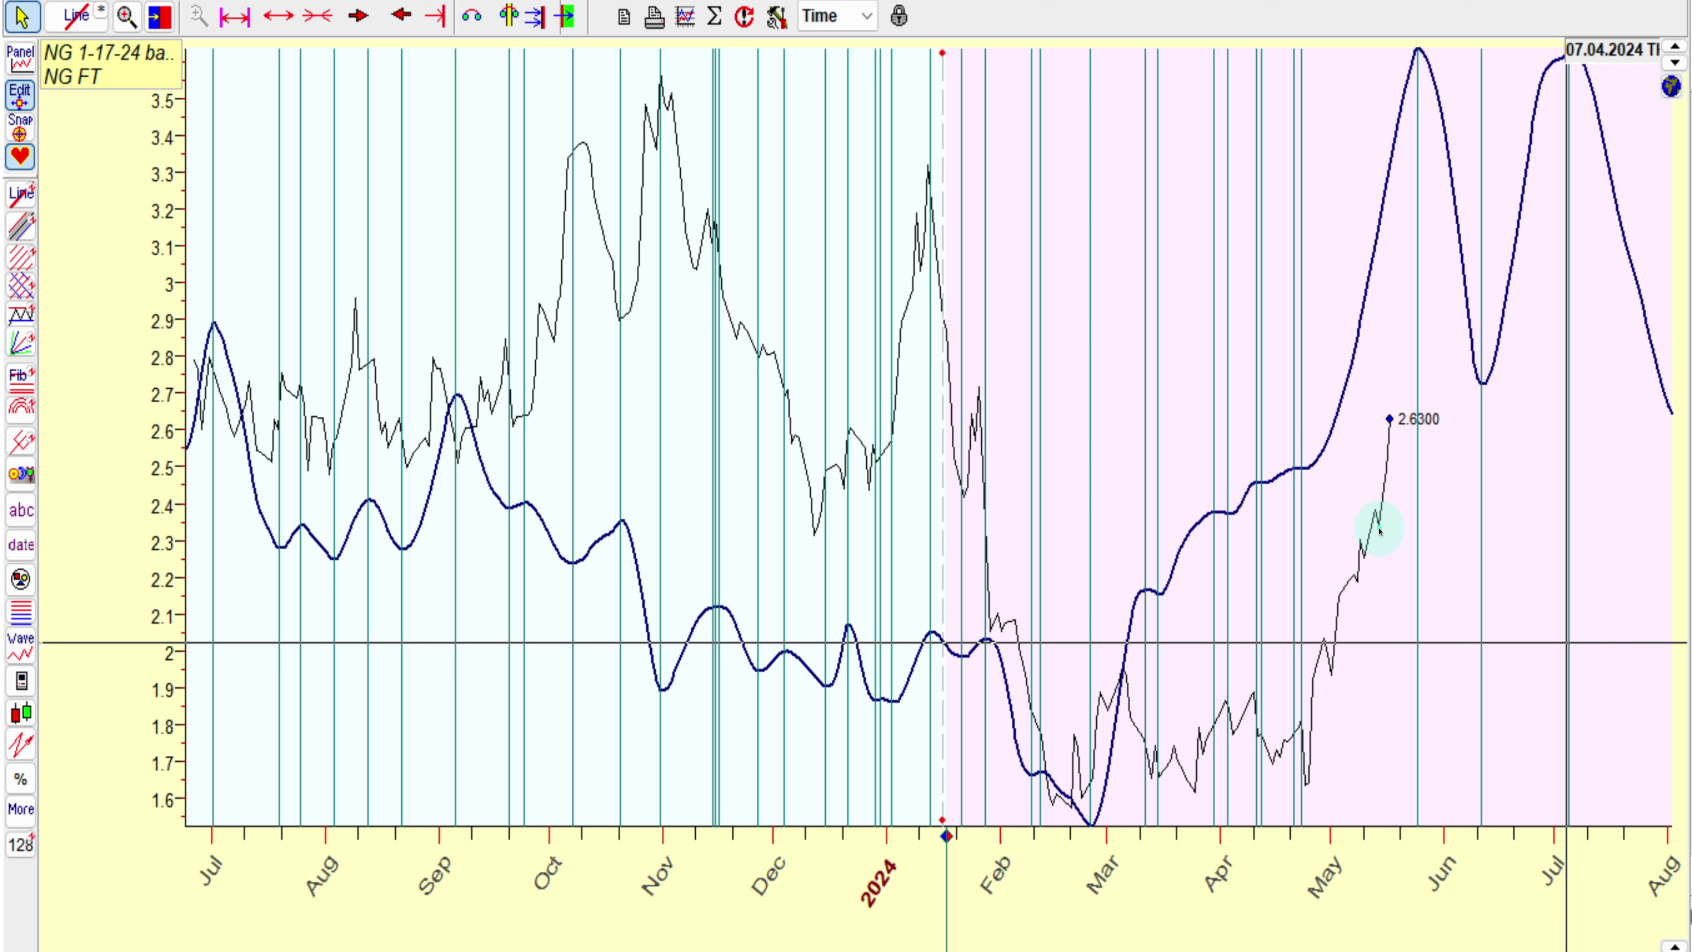
Place the cursor at 05.24.2024 on the overlaid Bradley line's peak and trace the price's May rise toward it.
left_click_drag(1379, 532, 1402, 325)
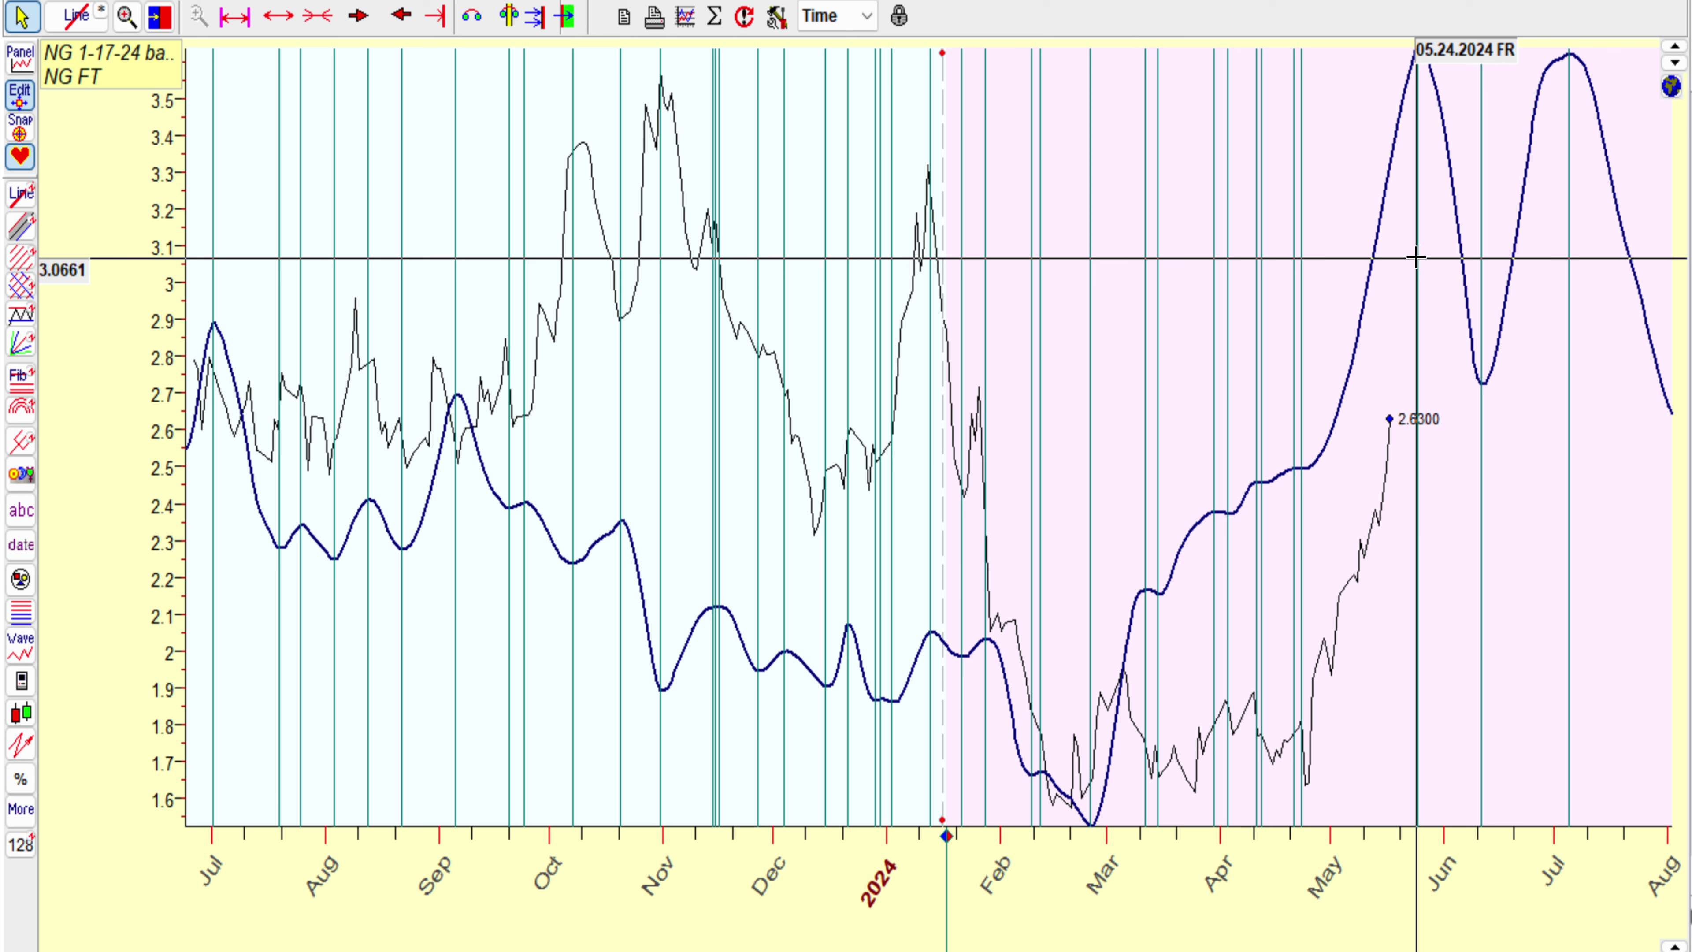
left_click(1418, 260)
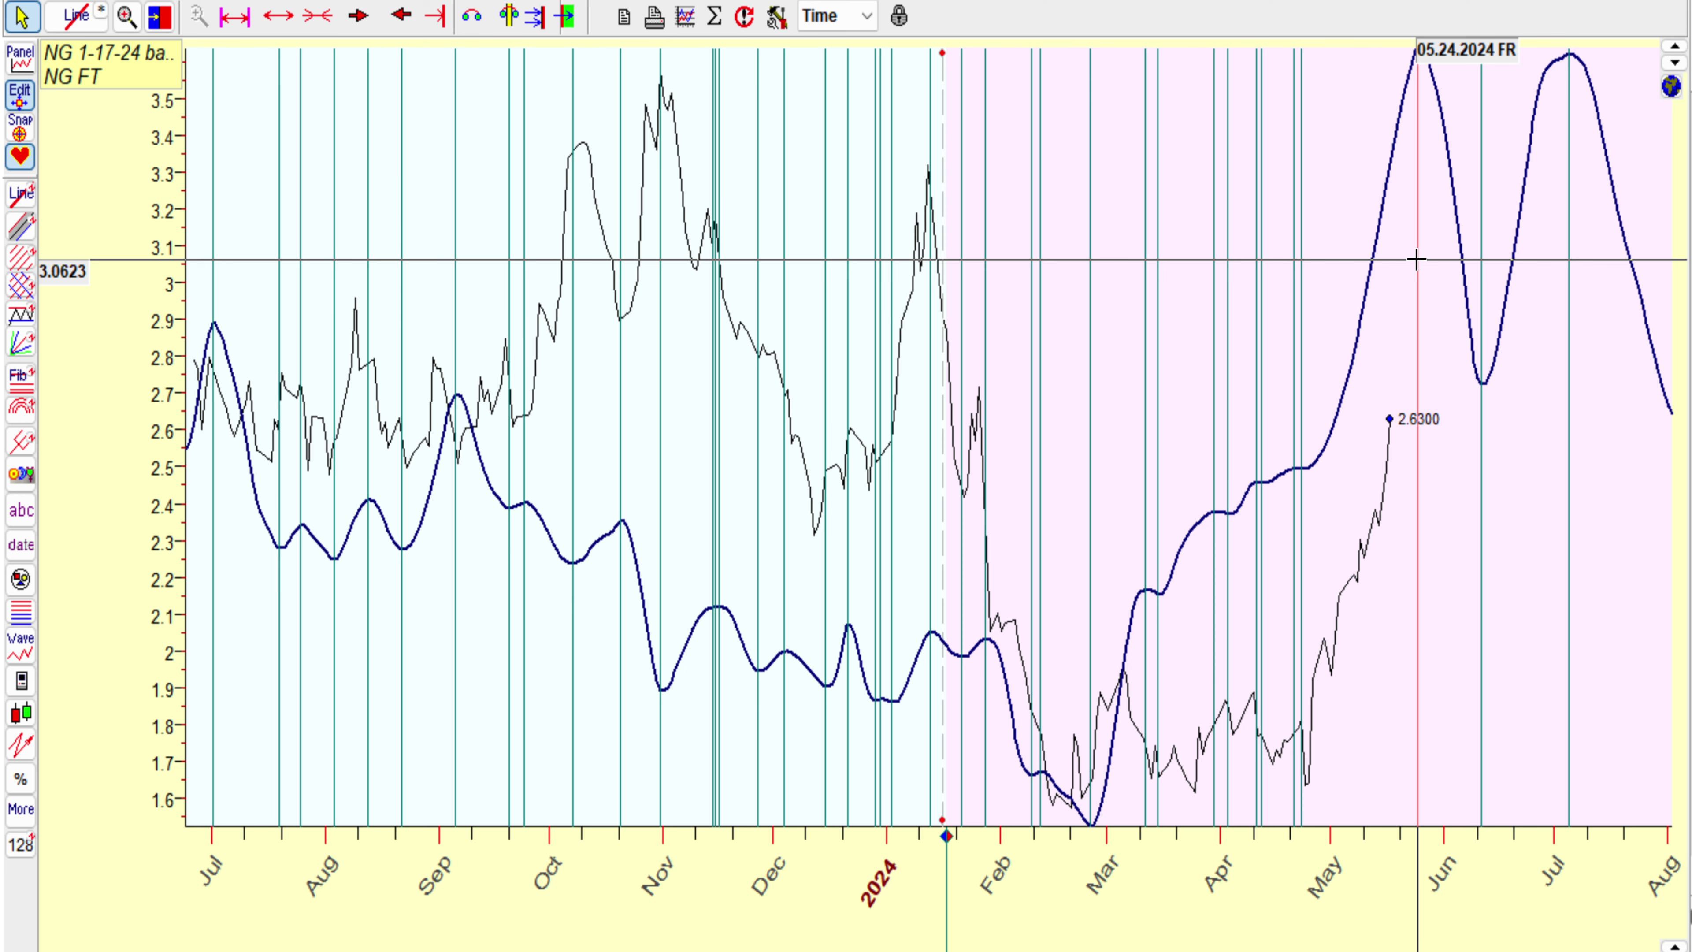
left_click_drag(1346, 565, 1420, 357)
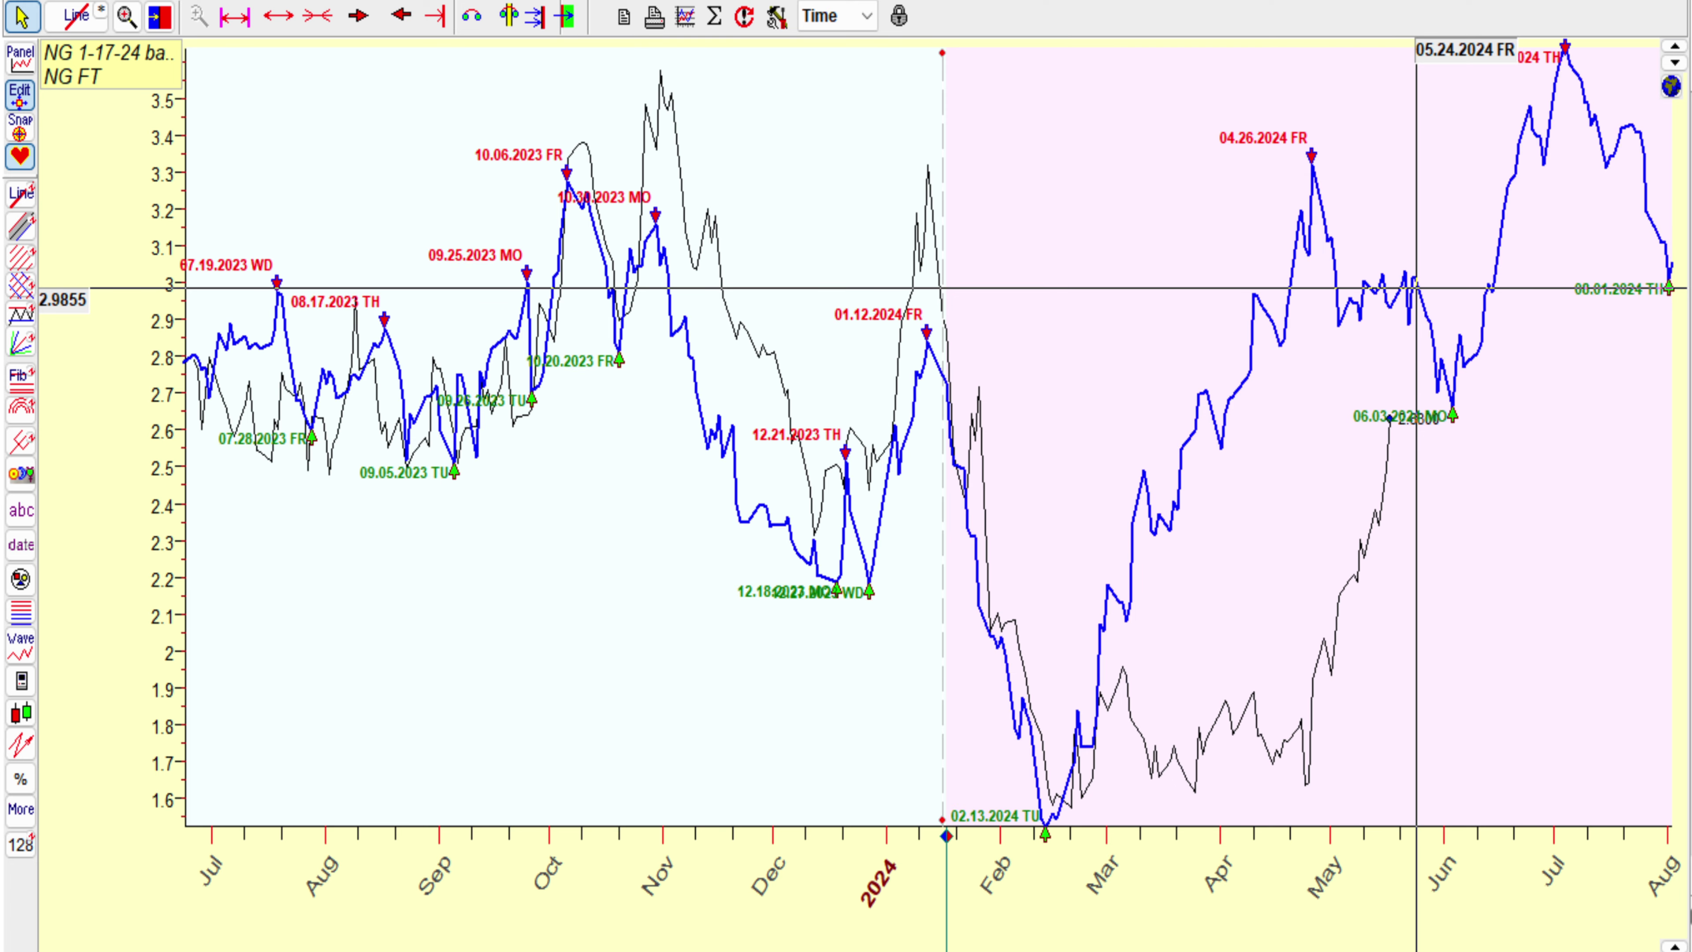
Compare the blue projection line's 02.13.2024 low with the price decline from mid-January to the mid-February bottom.
left_click_drag(1043, 568, 1048, 816)
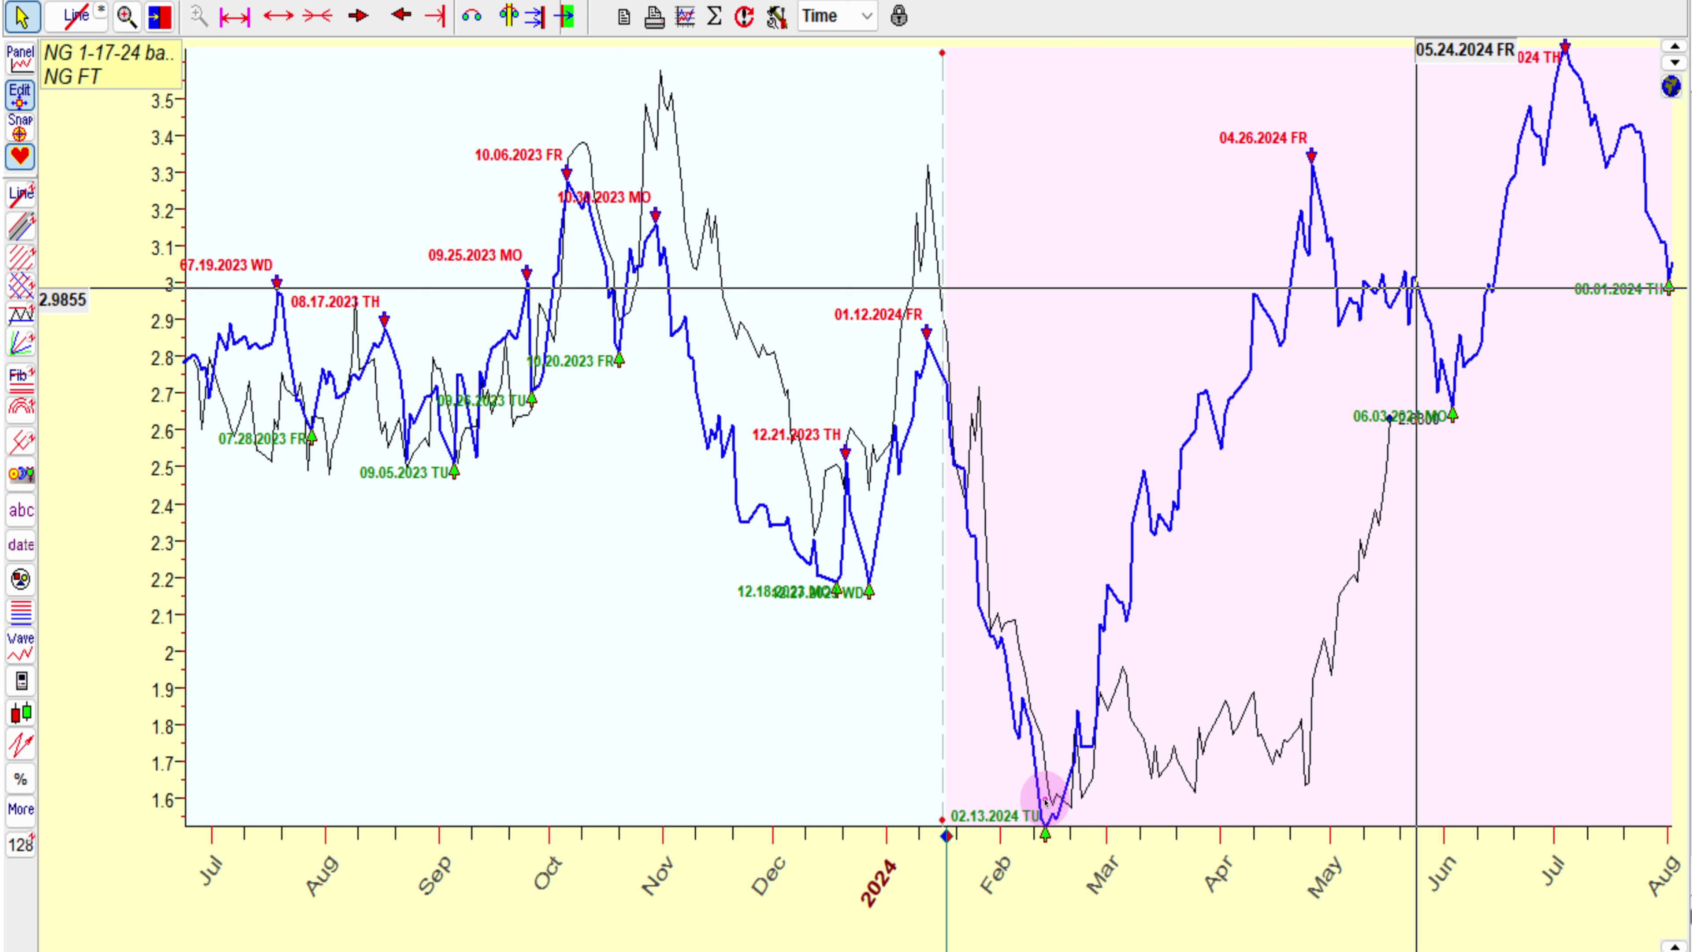
left_click_drag(928, 246, 947, 455)
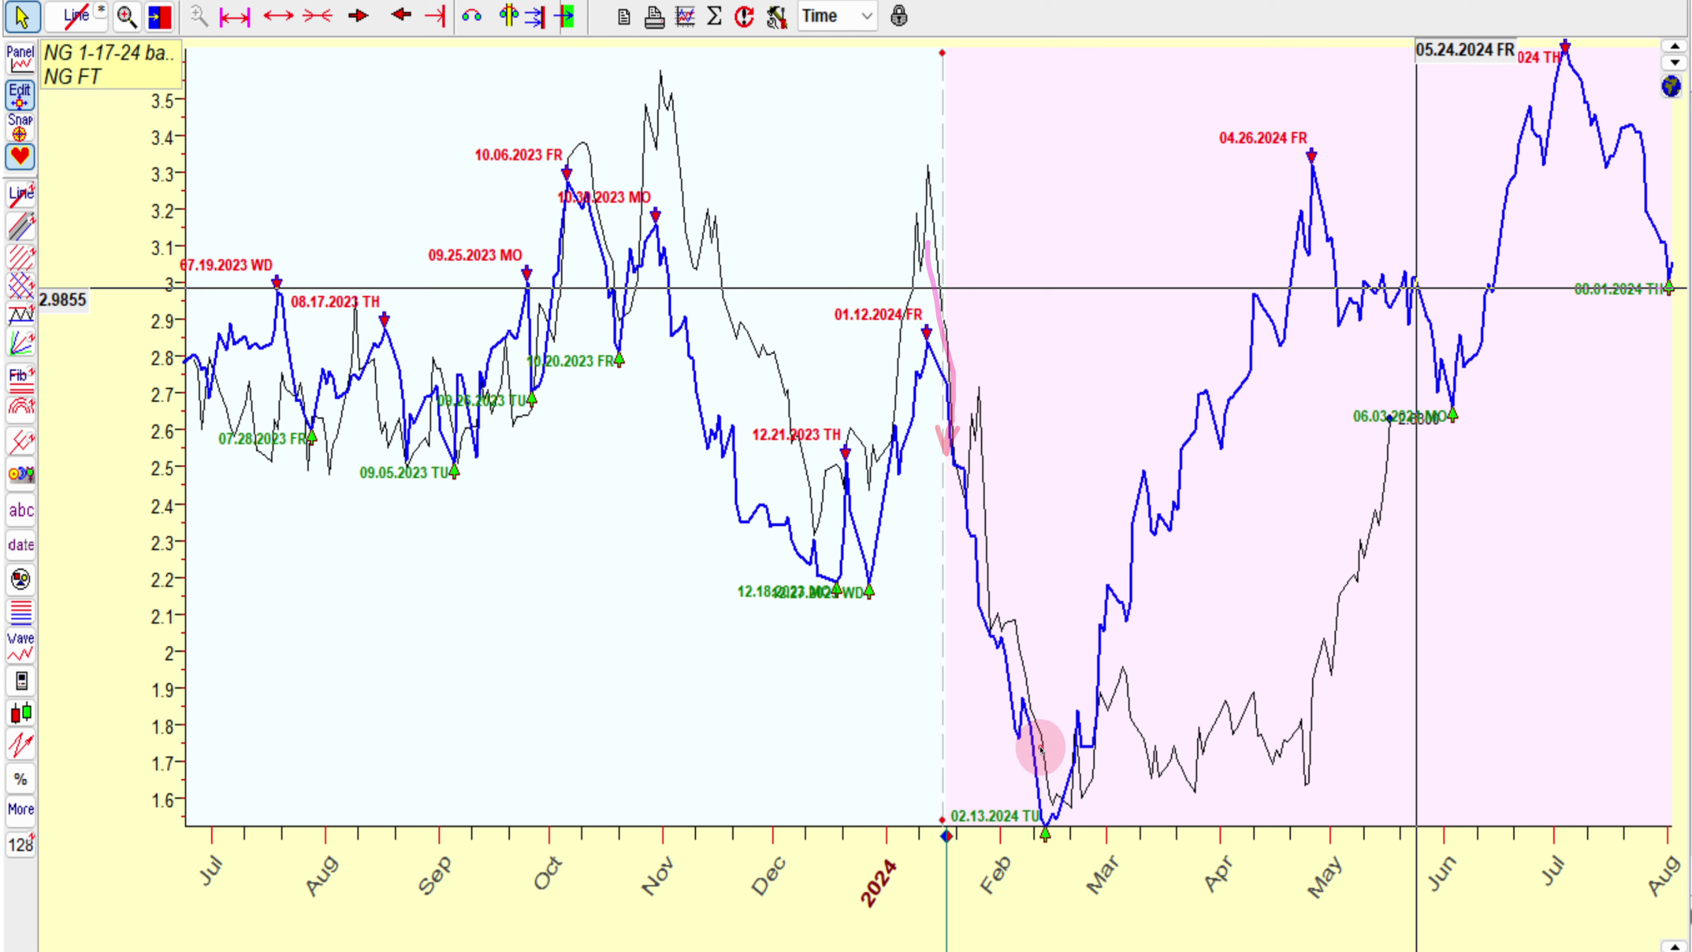
left_click_drag(1012, 675, 1064, 808)
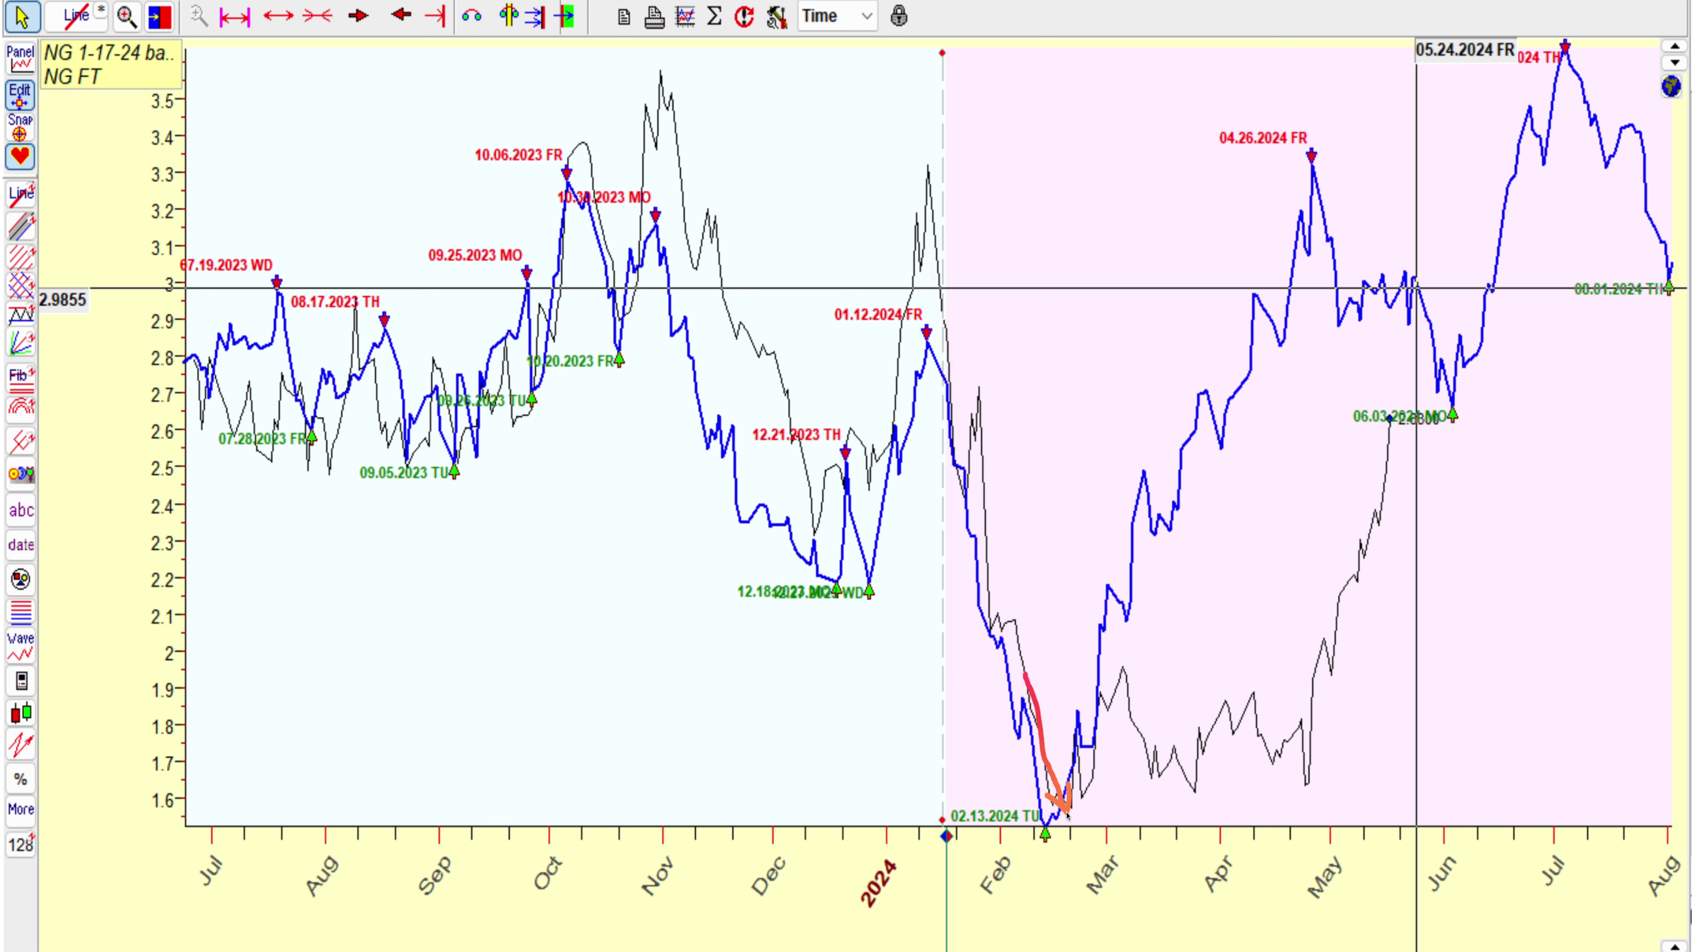
left_click_drag(1055, 632, 1056, 735)
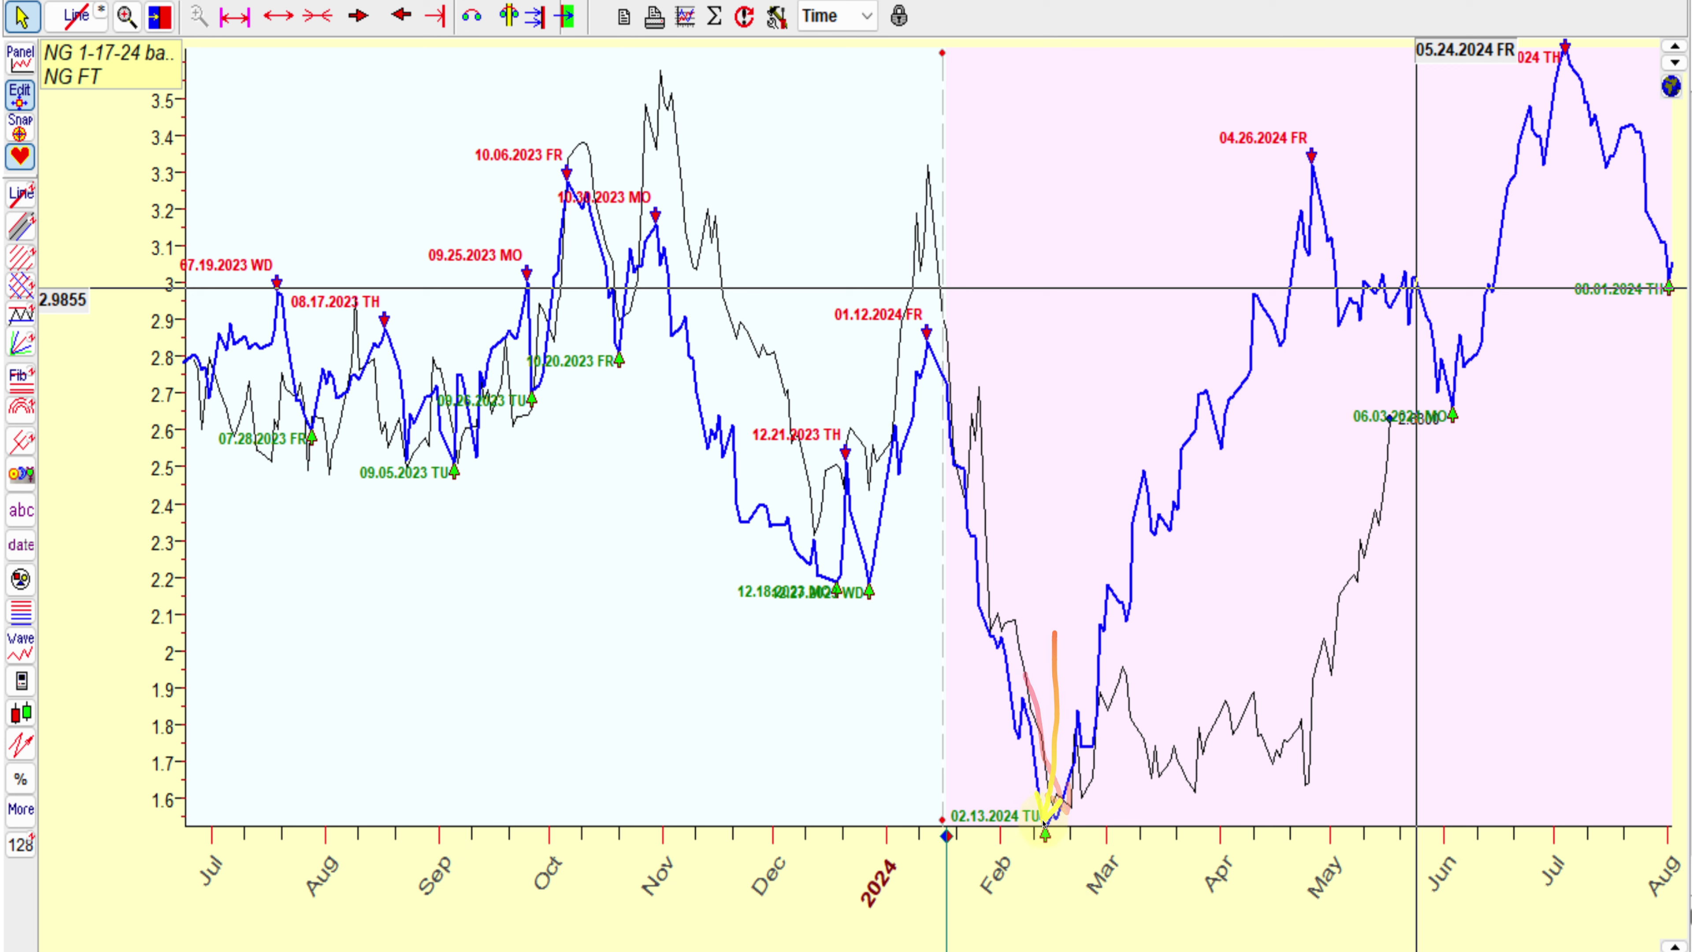
Trace the price from late January through its sideways spring to the May rise, and recheck the February low against the blue line.
mouse_move(969, 537)
left_mouse_down()
mouse_move(1019, 710)
mouse_move(1141, 738)
mouse_move(1244, 731)
mouse_move(1343, 582)
mouse_move(1371, 400)
left_mouse_up()
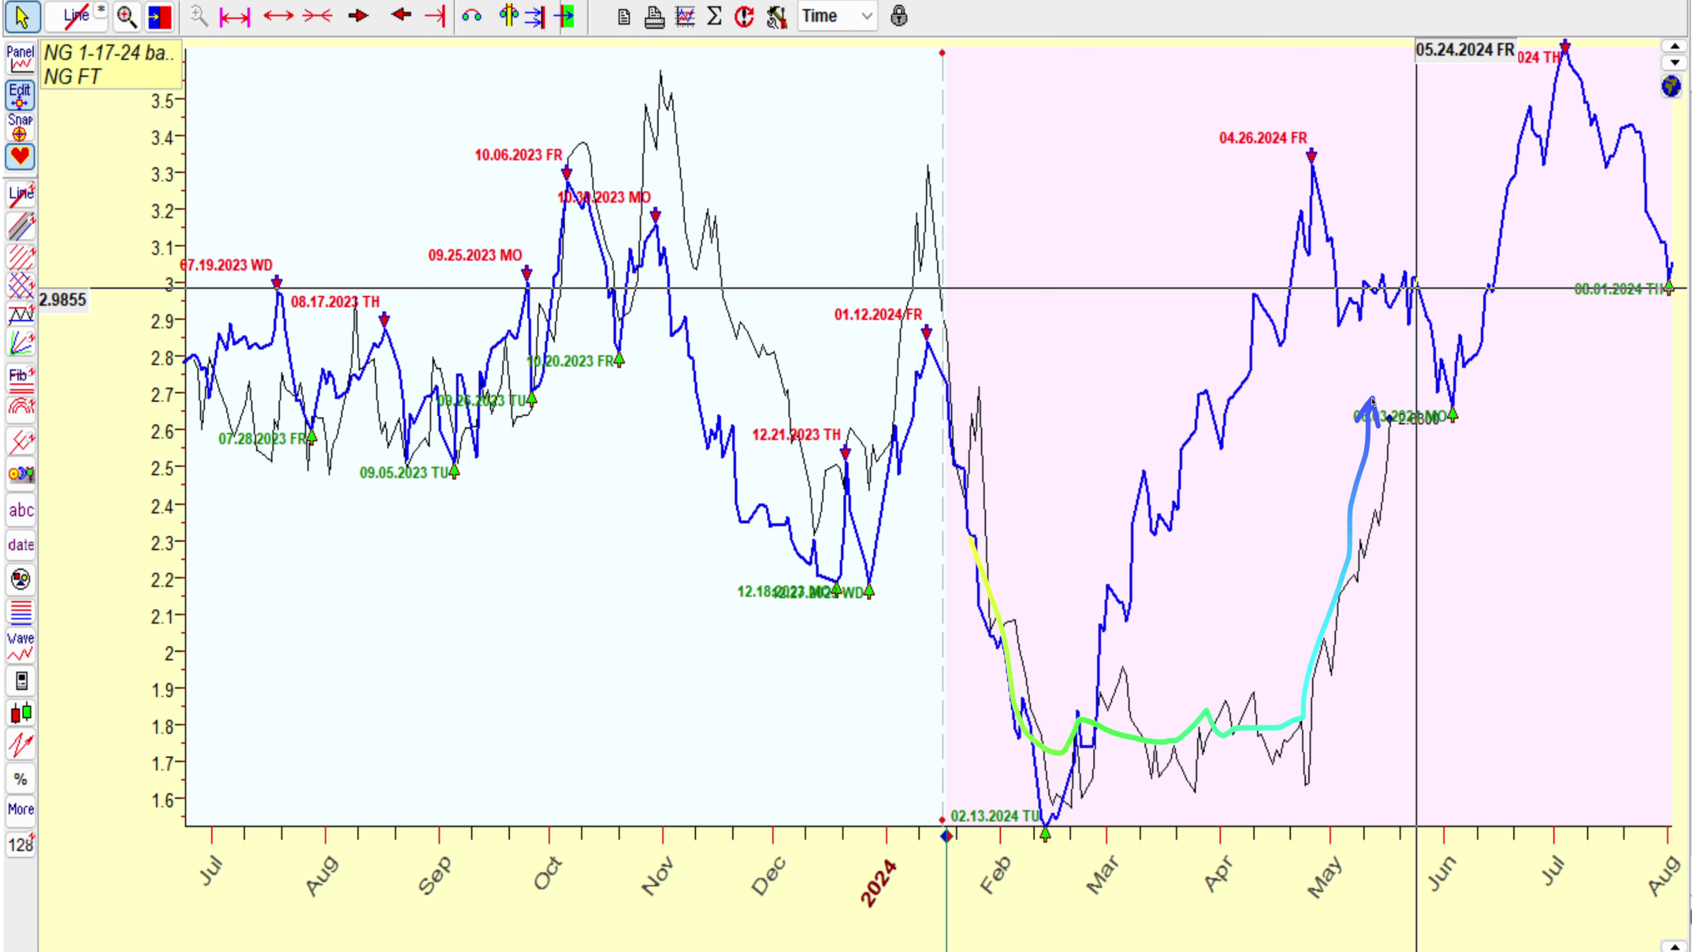
left_click_drag(1065, 495, 1067, 805)
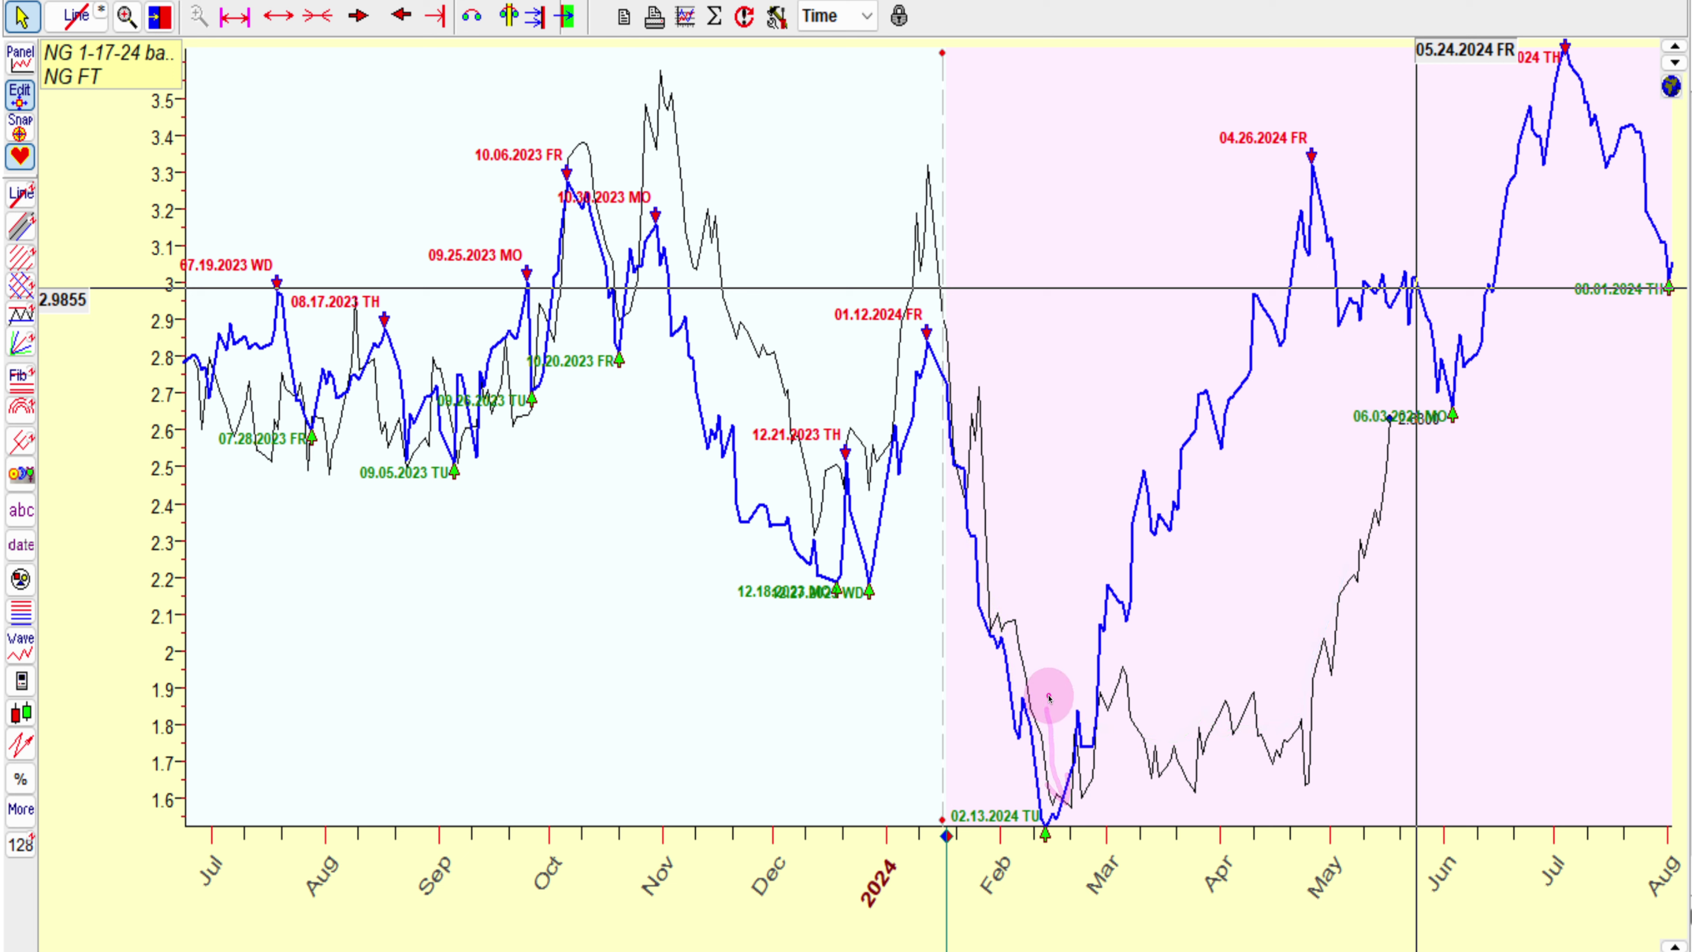
left_click_drag(1049, 694, 1067, 814)
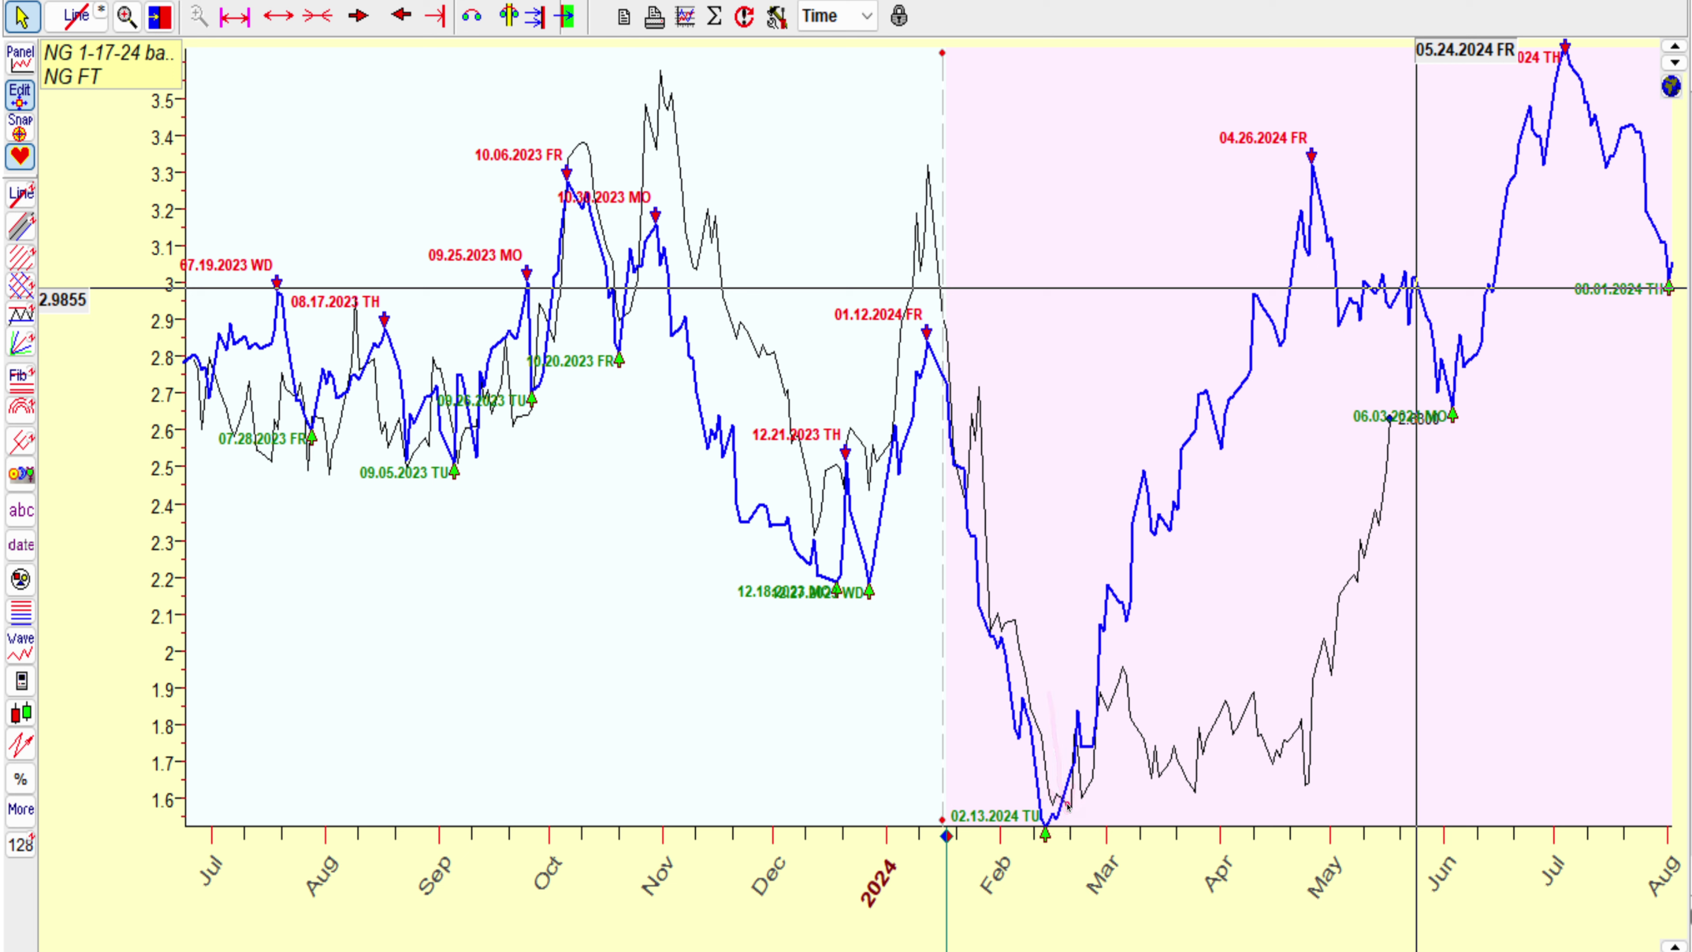
Trace the blue projection line's rise from its February low to the 04.26.2024 peak and point out its 06.03.2024 low.
mouse_move(1068, 805)
left_mouse_down()
mouse_move(1144, 445)
mouse_move(1245, 212)
left_mouse_up()
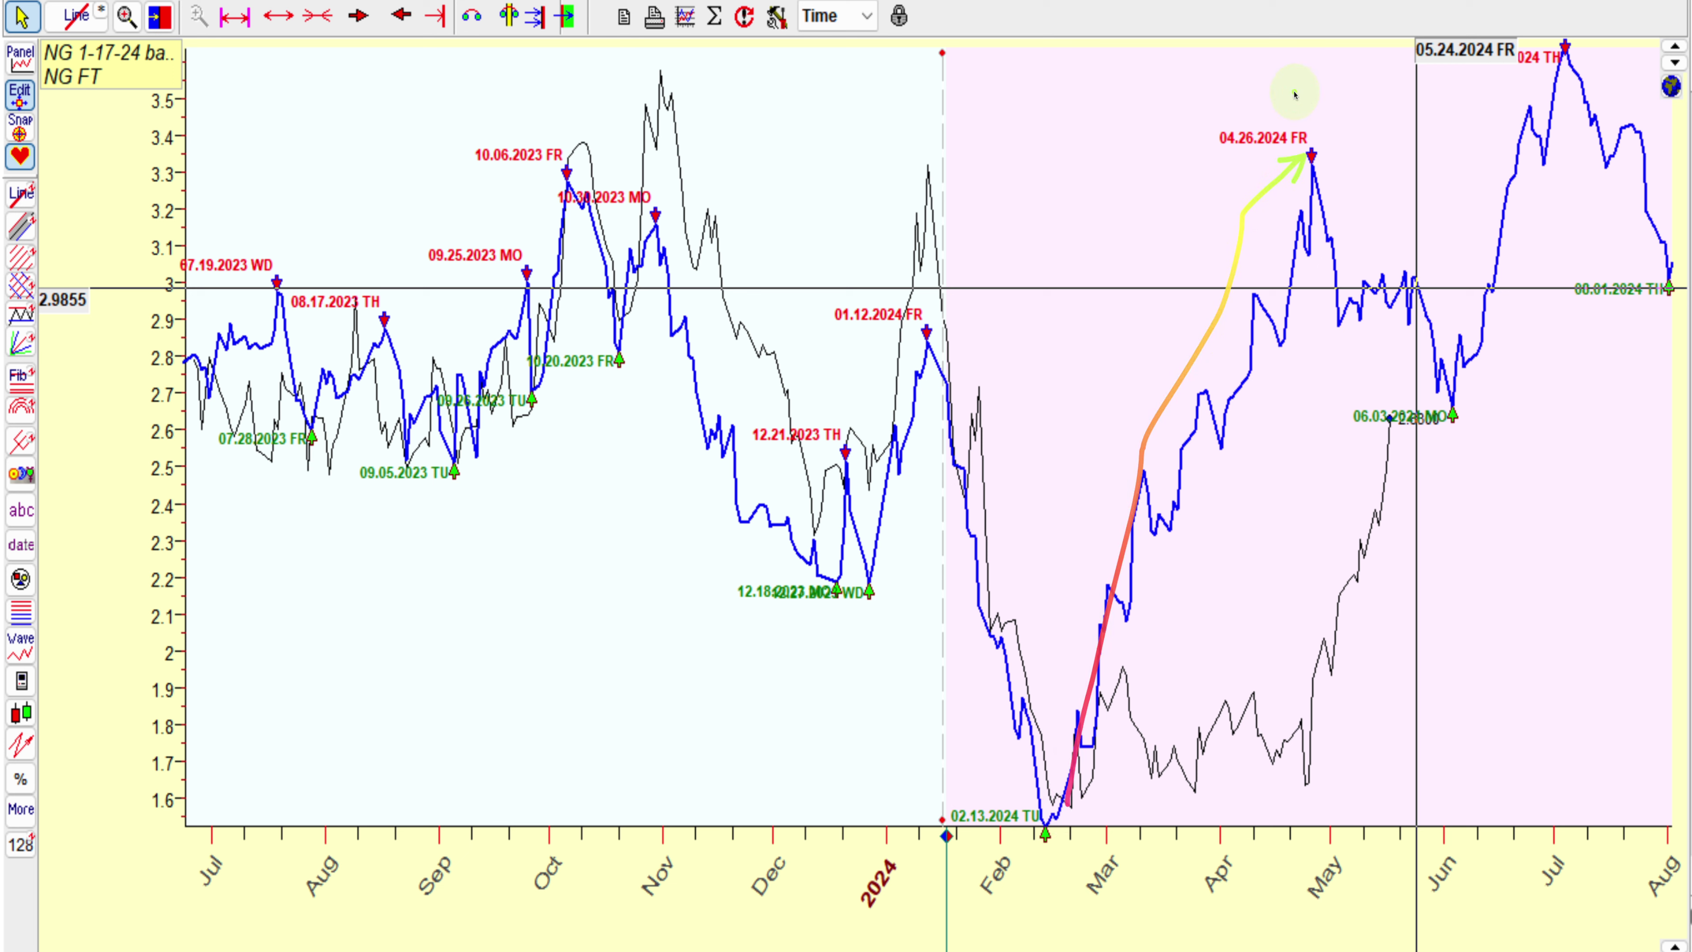
left_click_drag(1314, 64, 1312, 138)
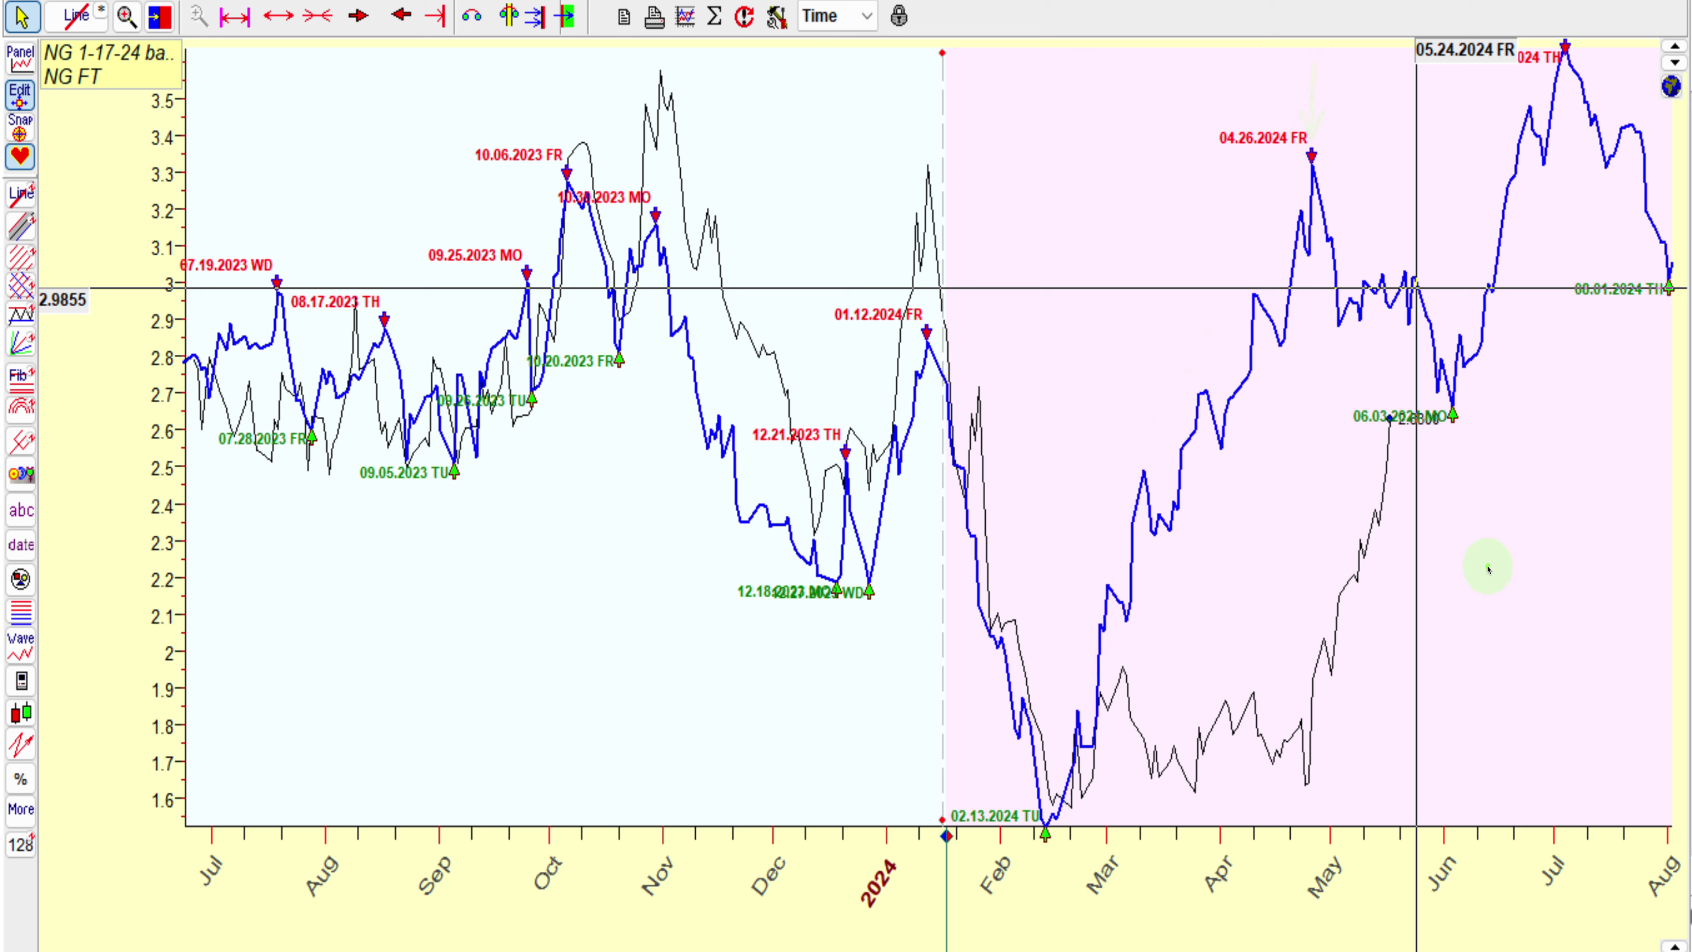
left_click_drag(1488, 569, 1454, 473)
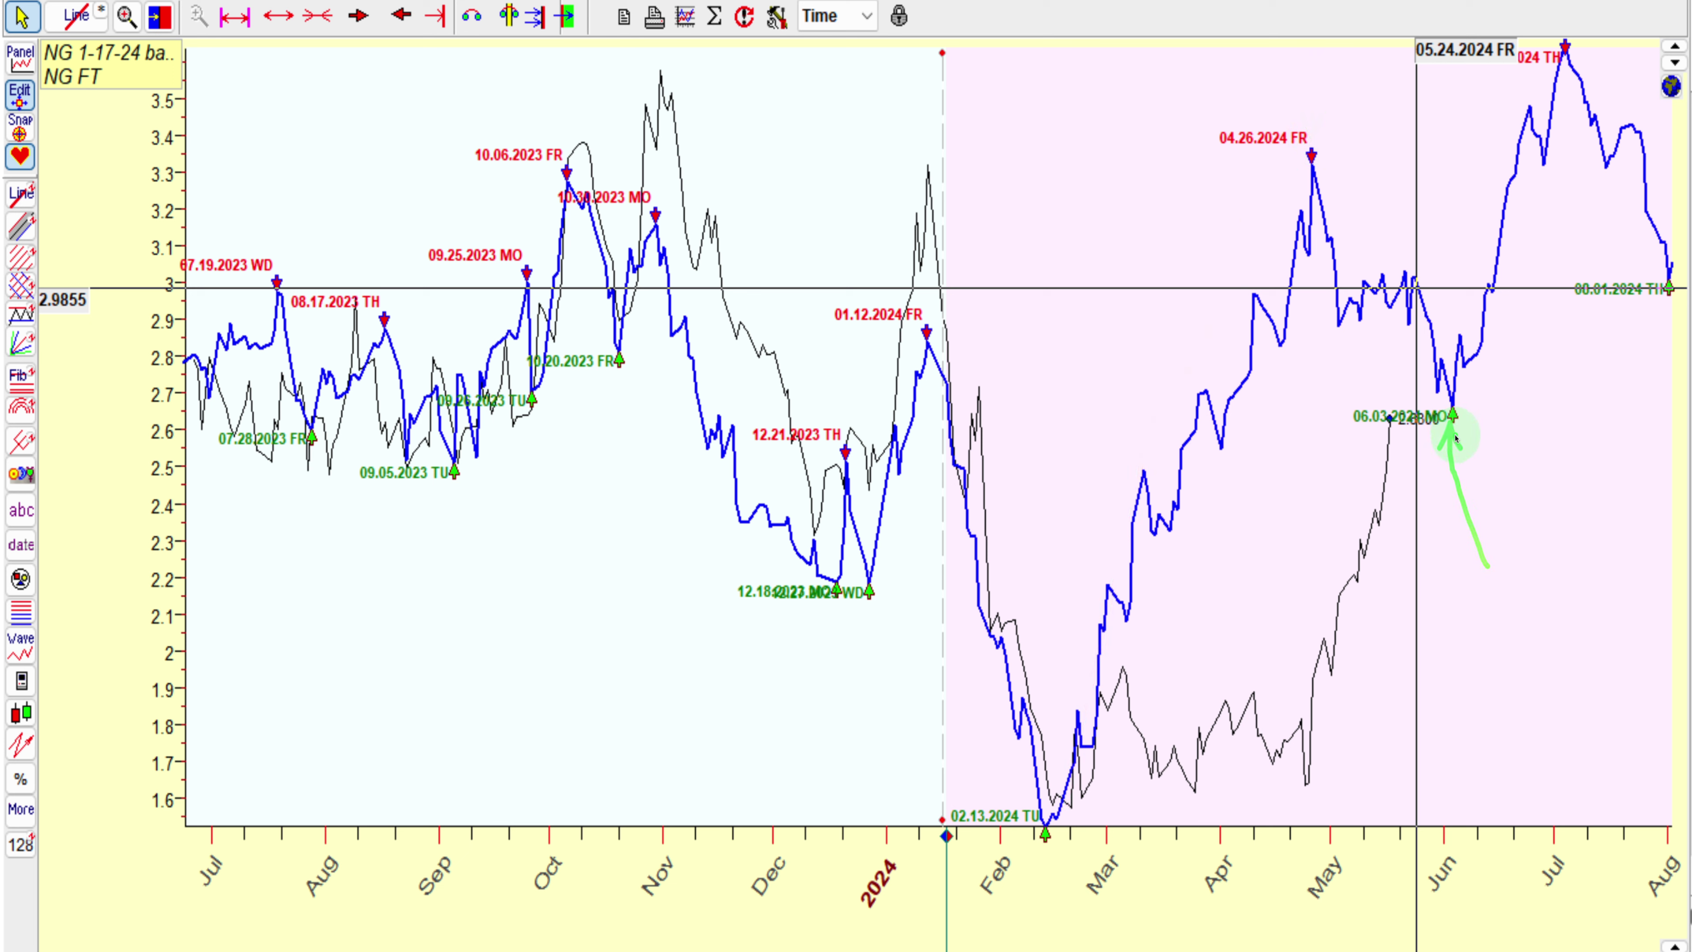
left_click(1437, 448)
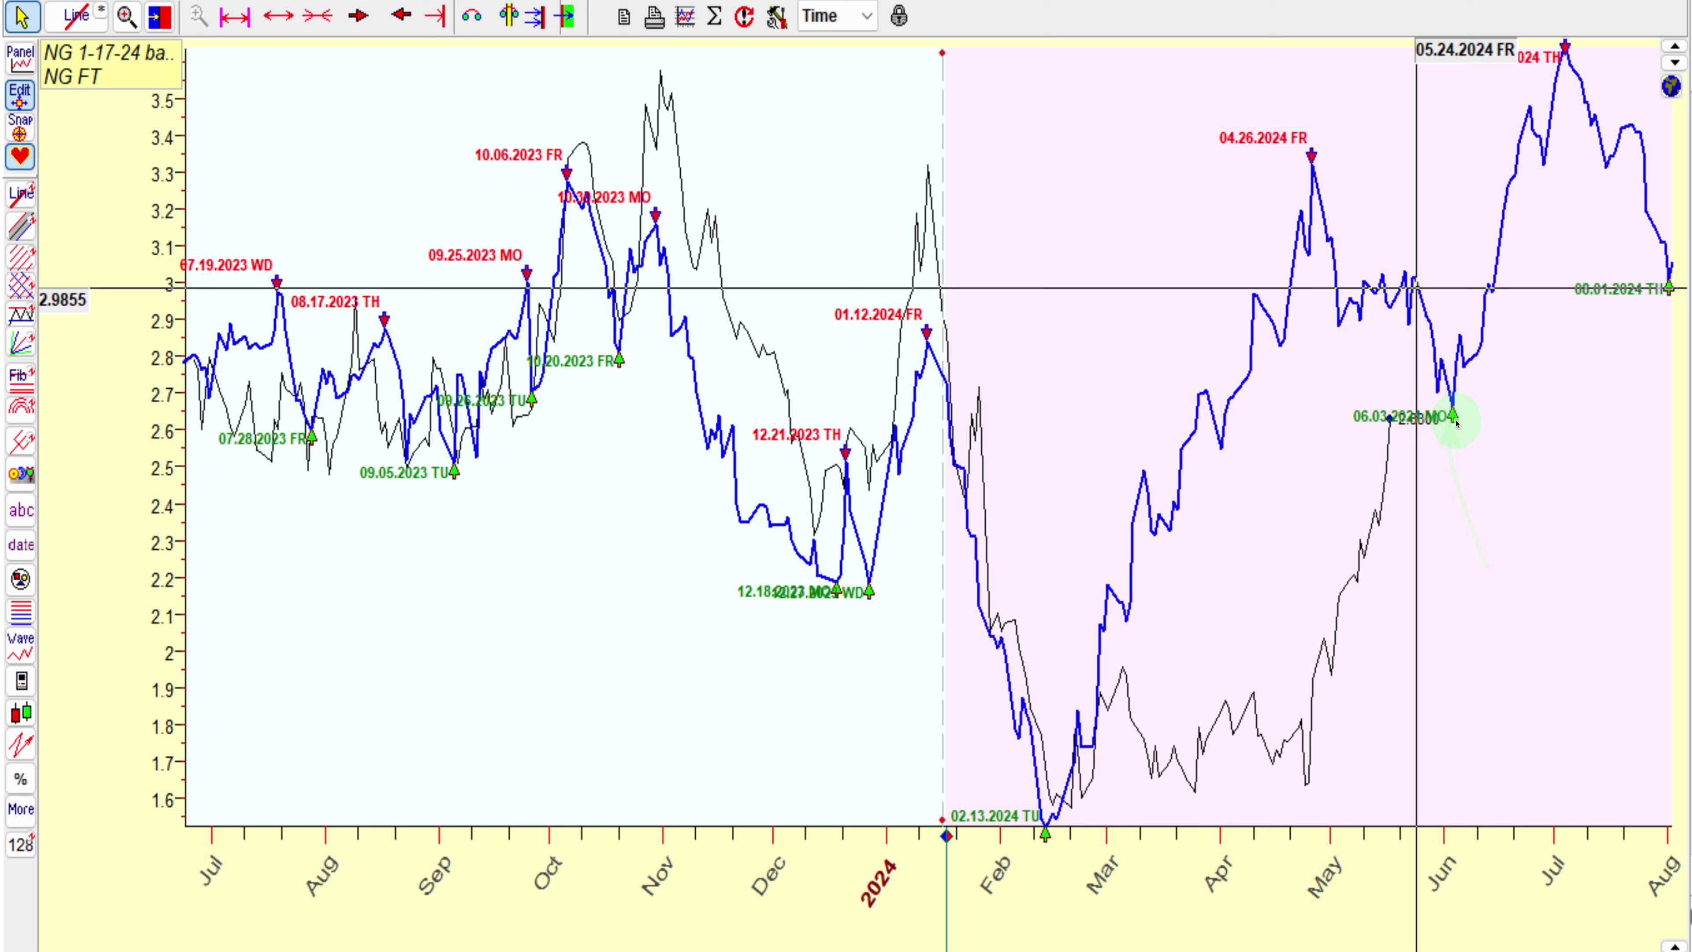
left_click_drag(1444, 507, 1454, 435)
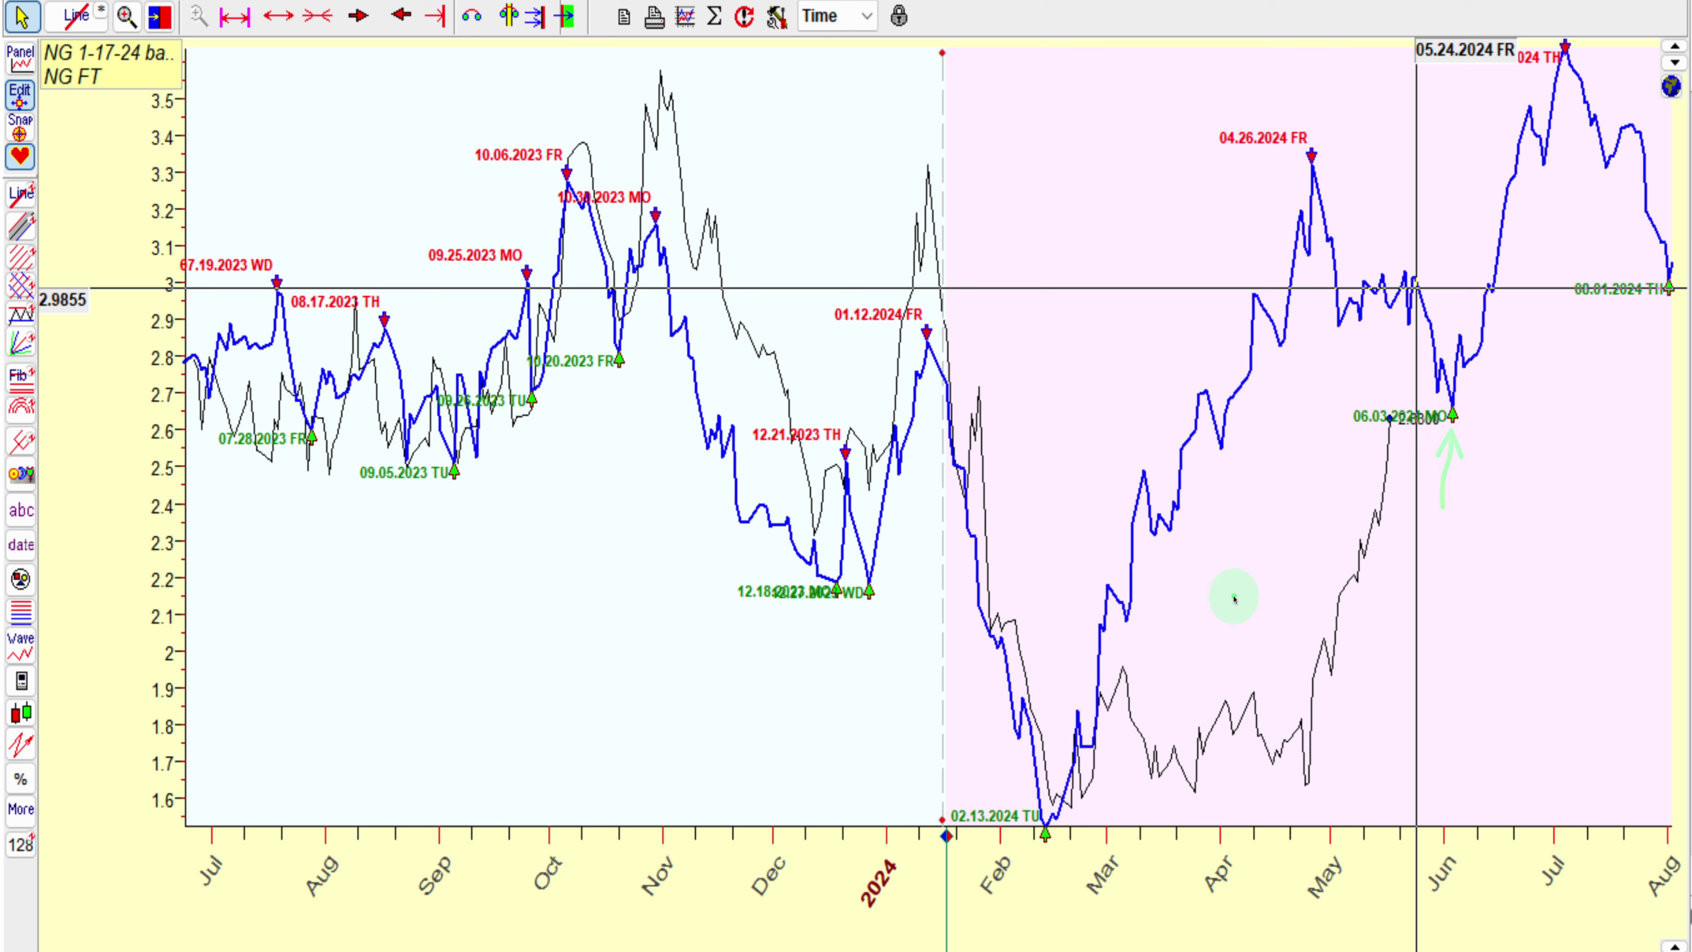
Compare the projection's 02.13.2024 low with the price's drop into its mid-February bottom.
left_click_drag(1040, 550, 1050, 799)
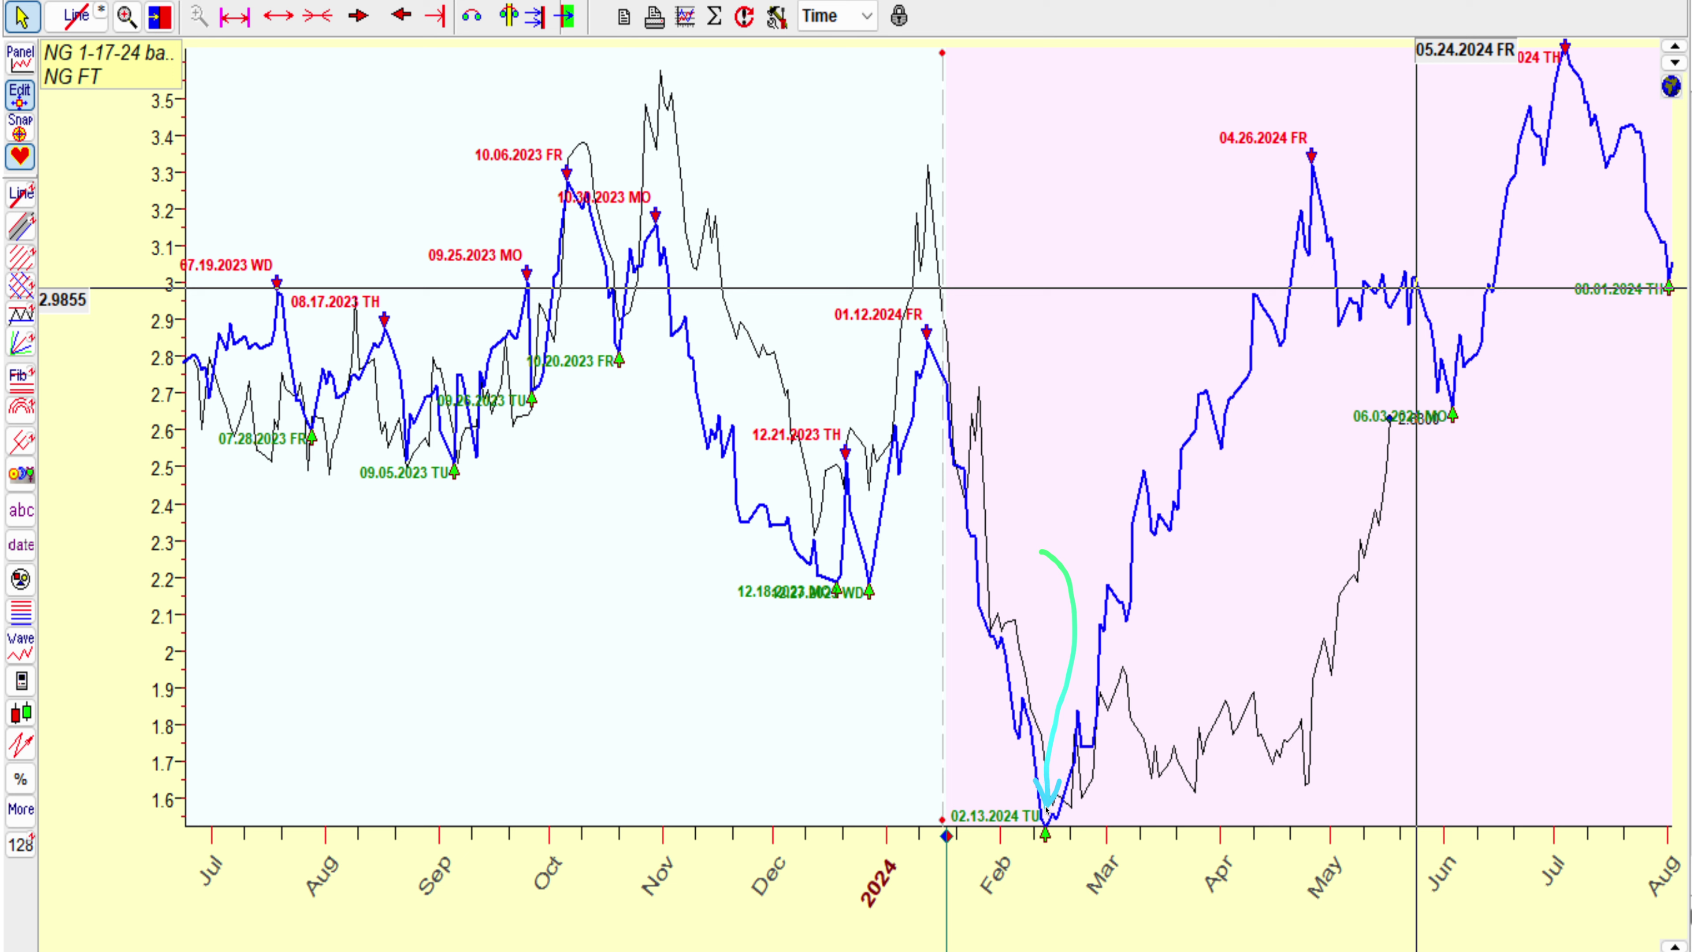
left_click_drag(999, 648, 1023, 749)
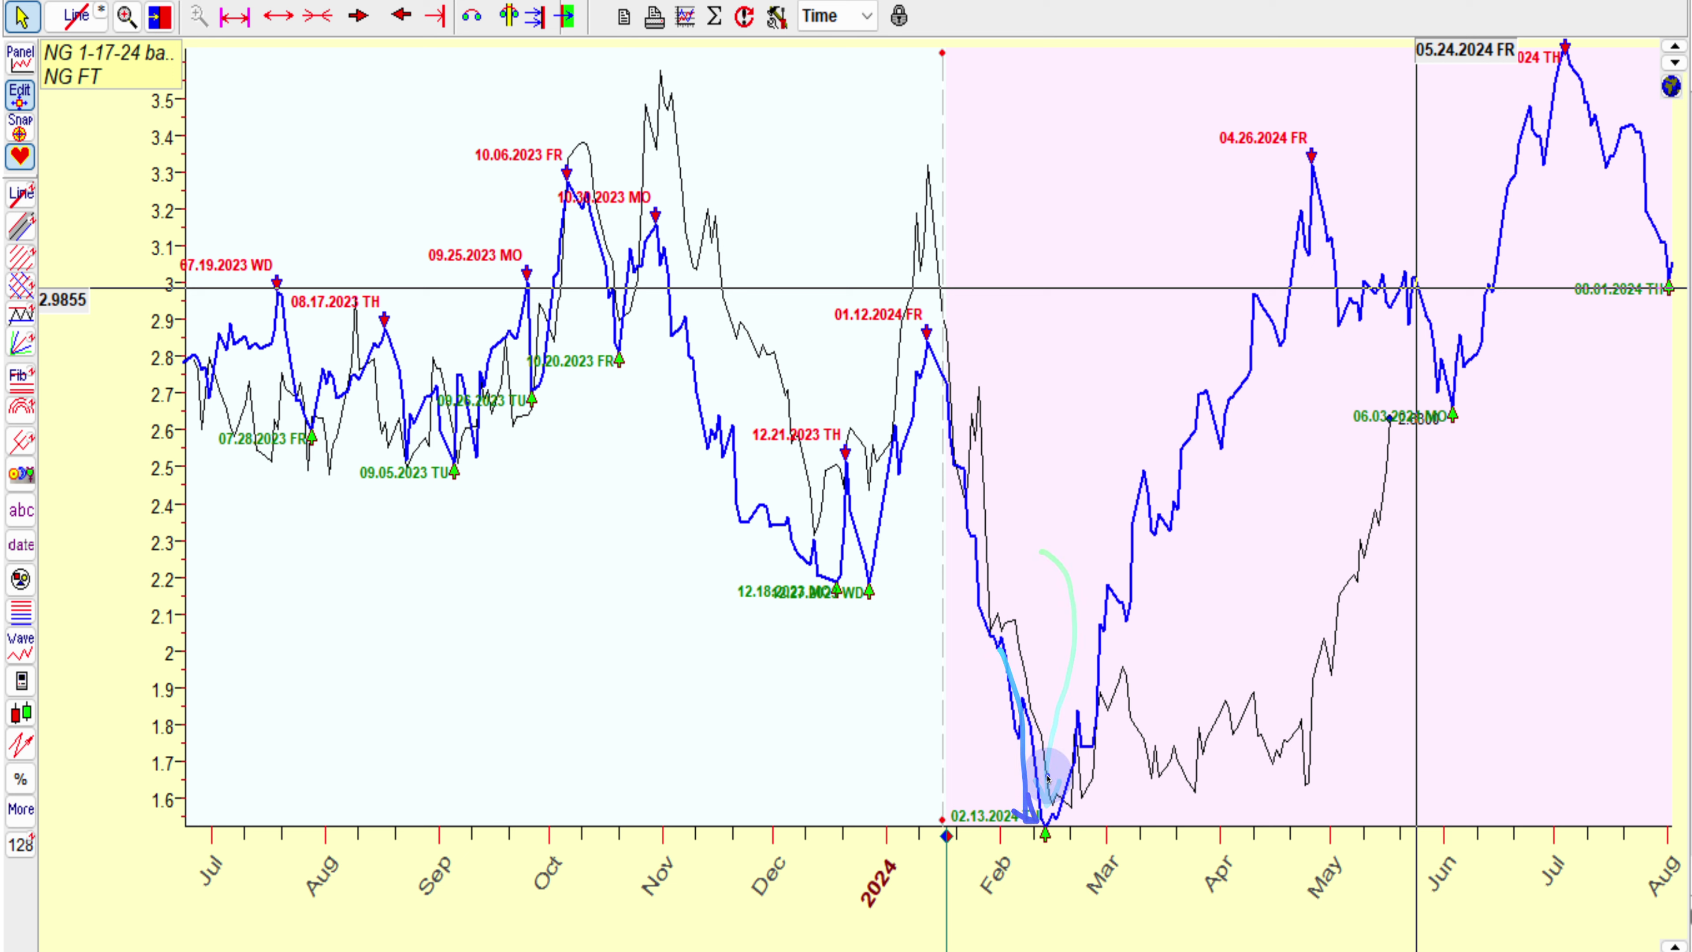
left_click_drag(950, 698, 1019, 793)
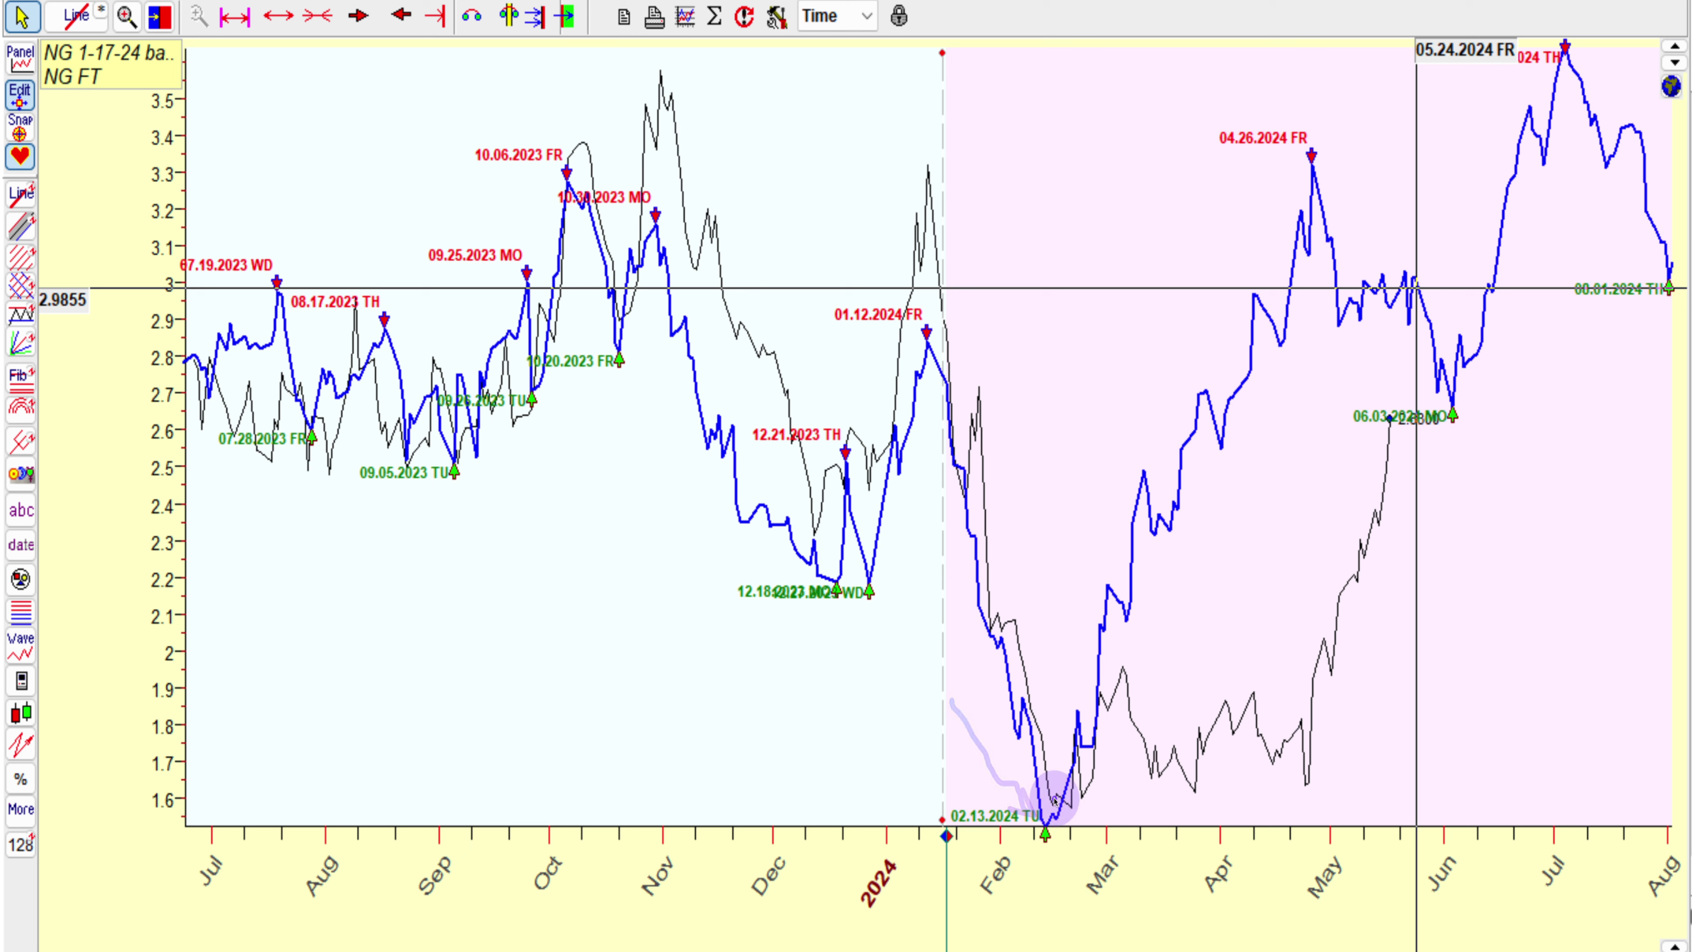
left_click_drag(1046, 715, 1064, 793)
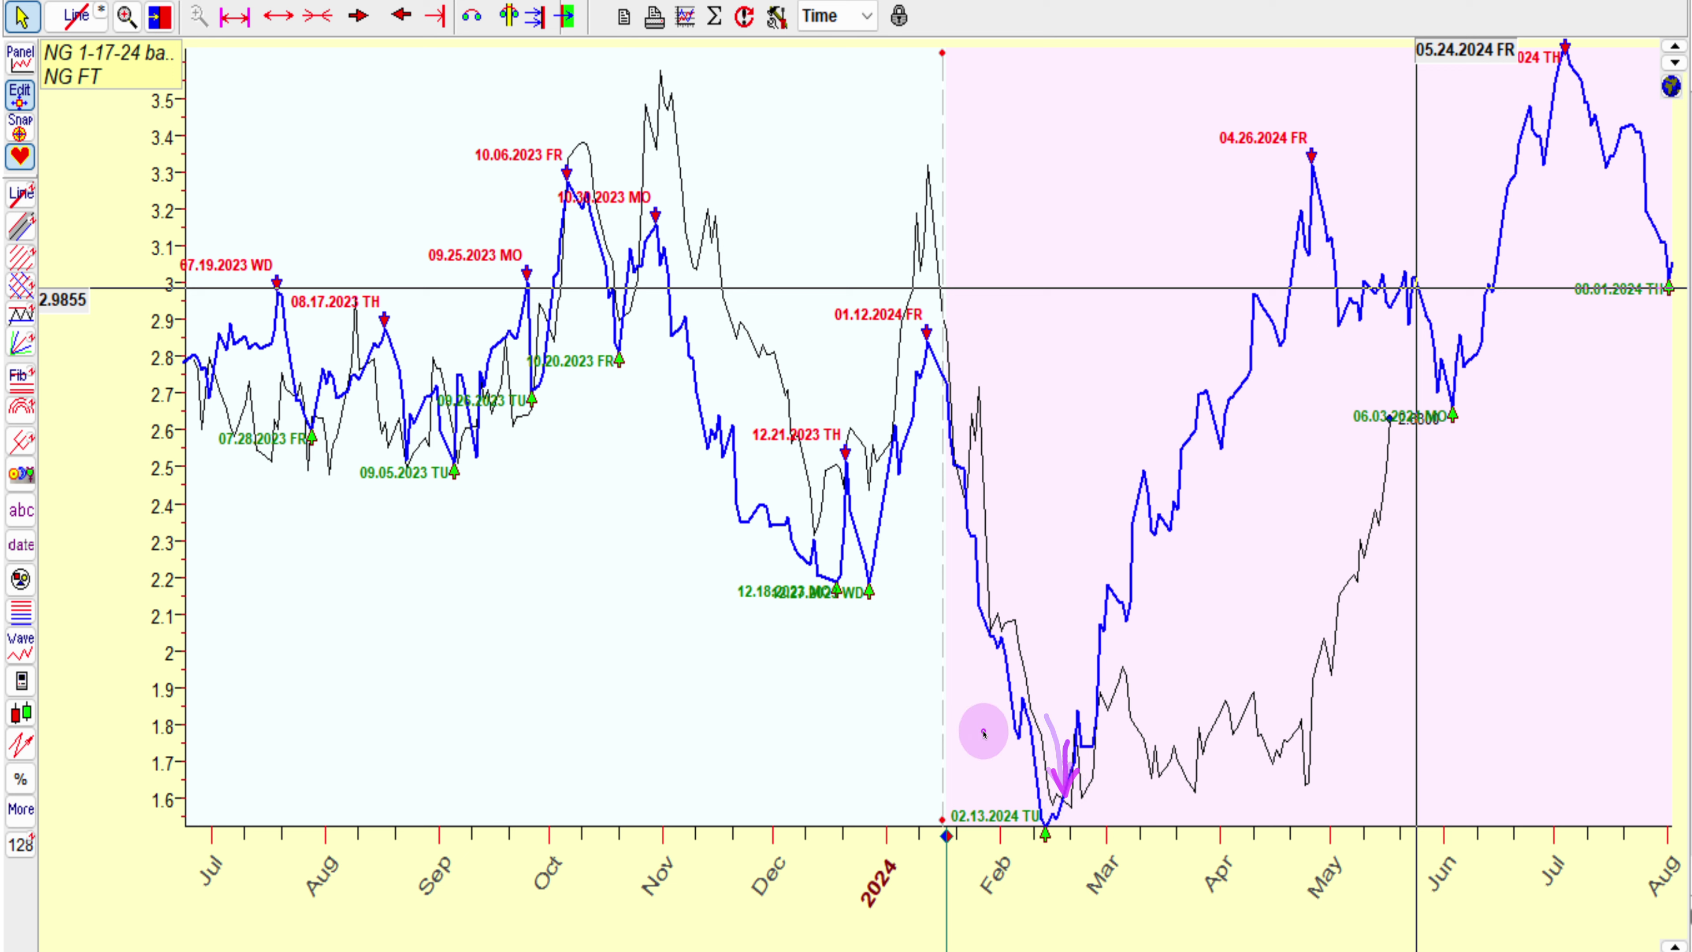
mouse_move(1003, 848)
left_mouse_down()
mouse_move(1026, 863)
mouse_move(1040, 843)
left_mouse_up()
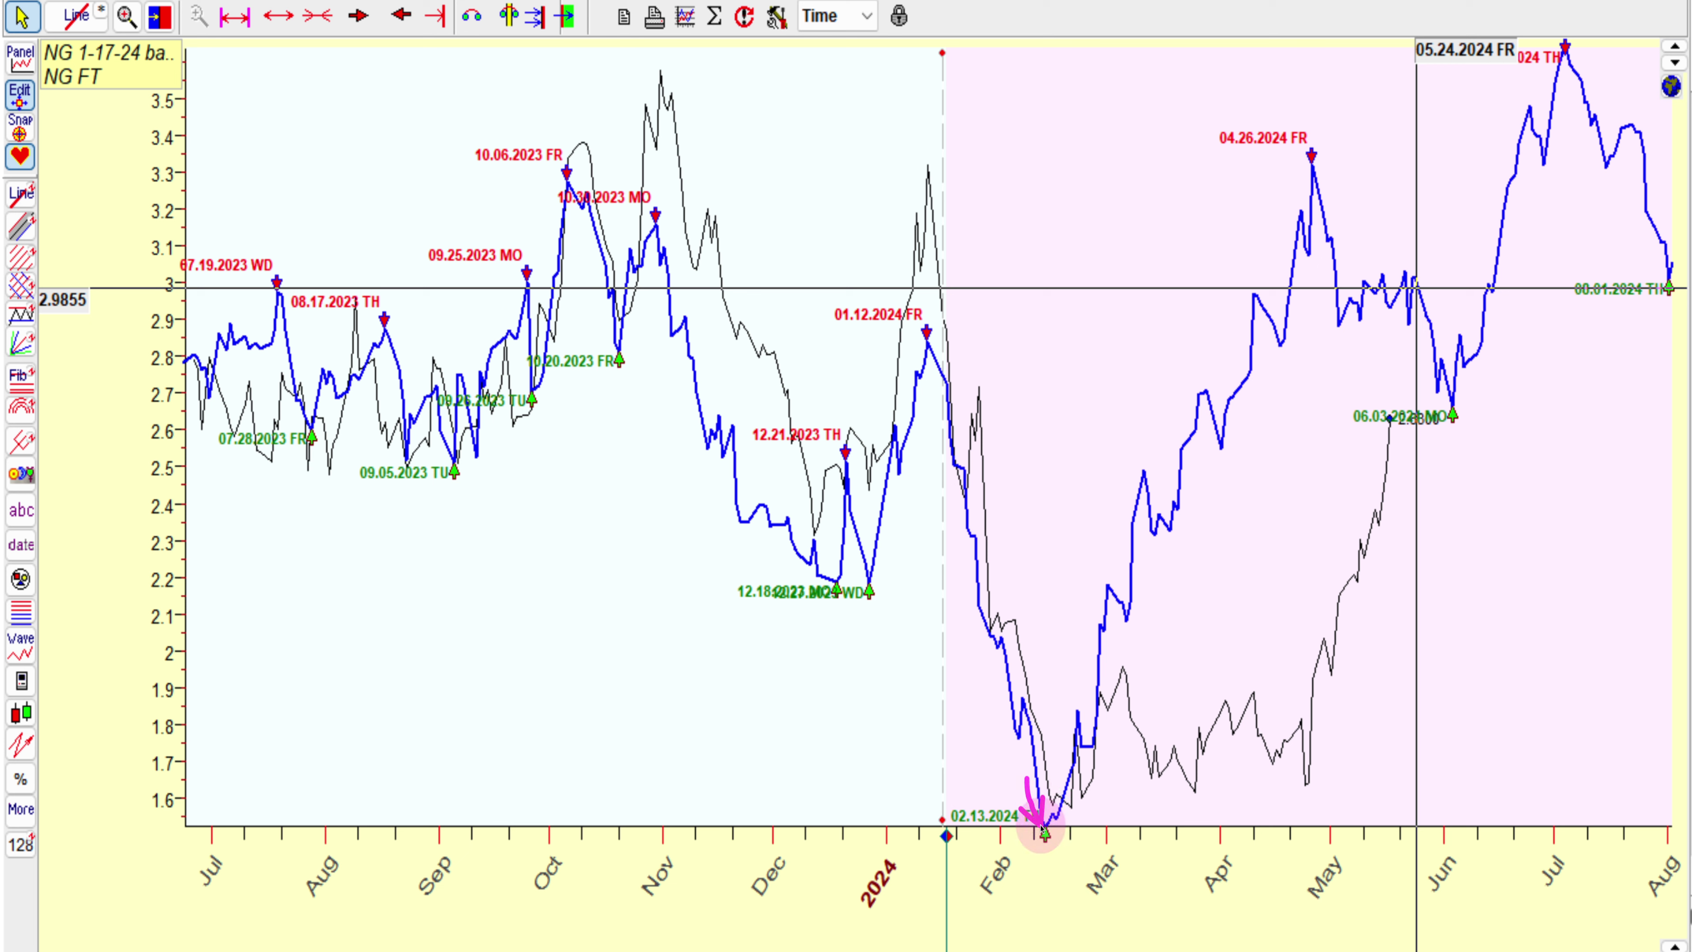
Trace the blue line's climb from the February low to its 04.26.2024 peak and place the cursor at 04.25.2024.
left_click_drag(1319, 78, 1326, 119)
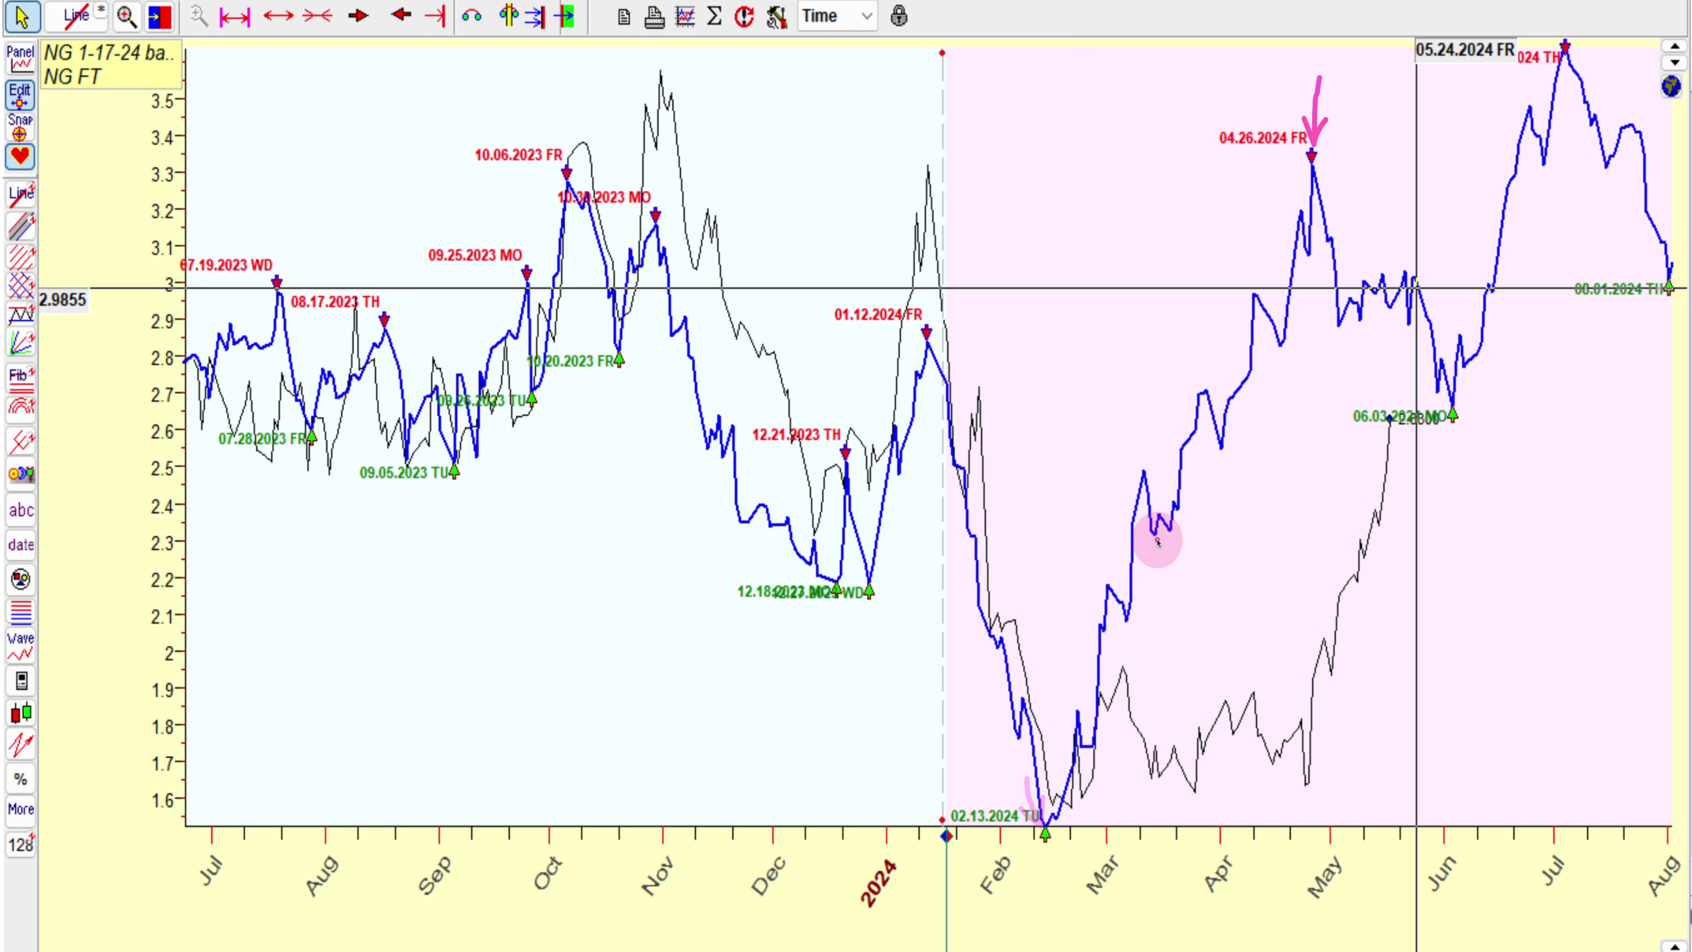
mouse_move(1058, 798)
left_mouse_down()
mouse_move(1162, 483)
mouse_move(1304, 200)
left_mouse_up()
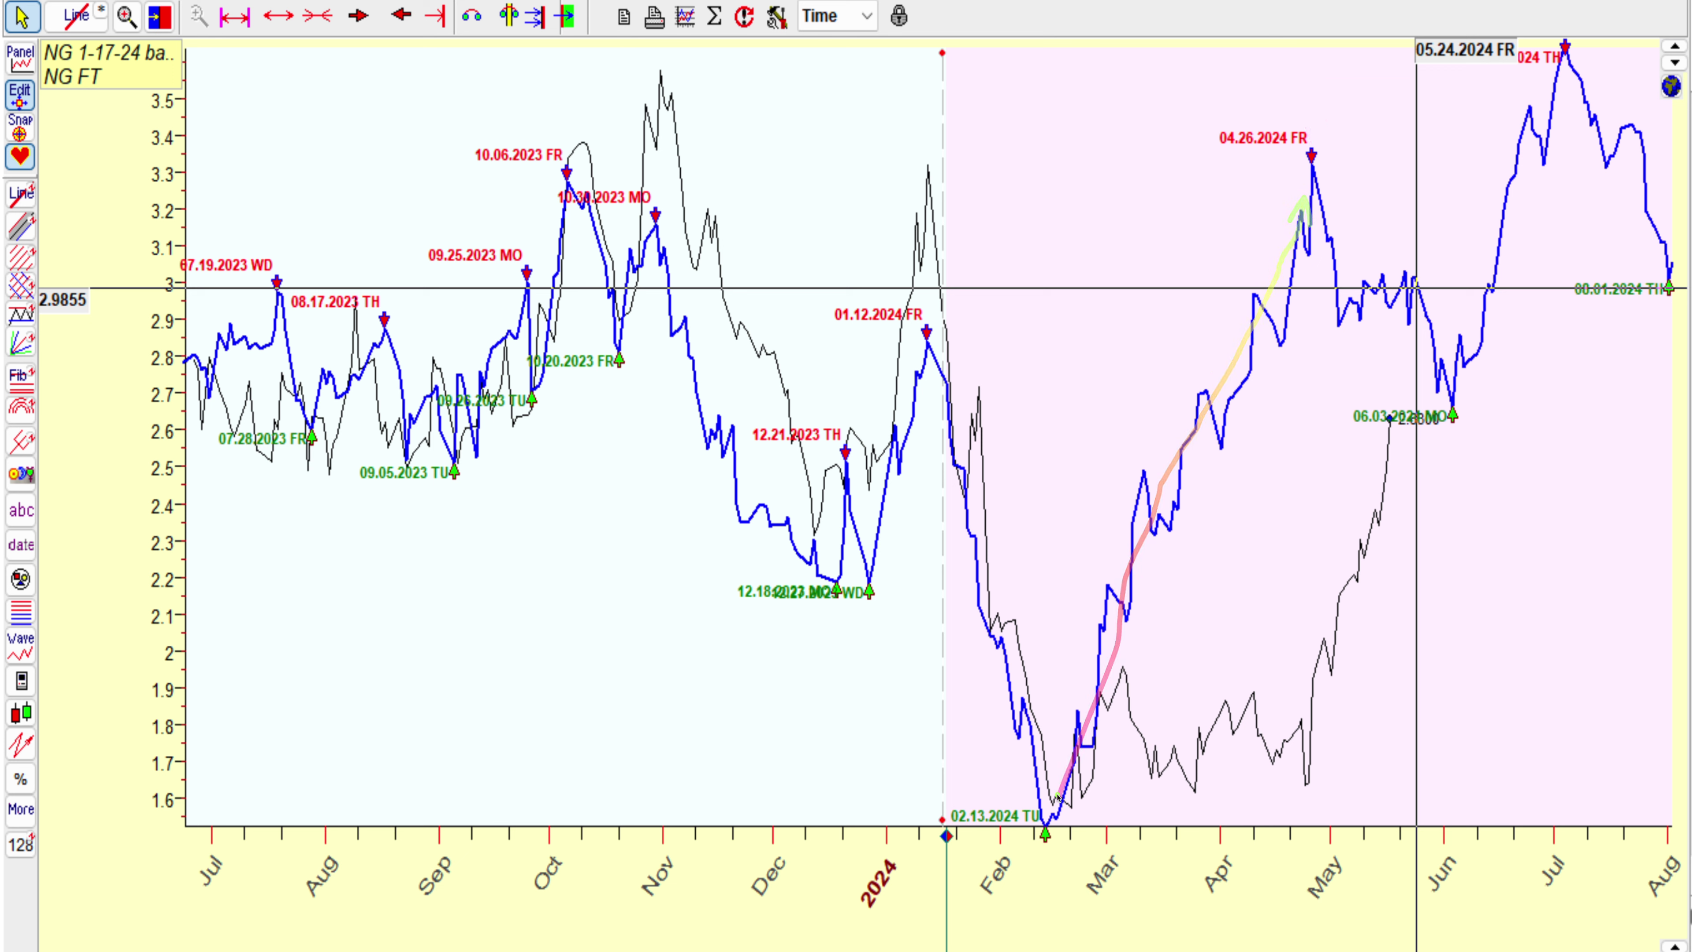
mouse_move(1058, 797)
left_mouse_down()
mouse_move(1193, 409)
mouse_move(1309, 200)
left_mouse_up()
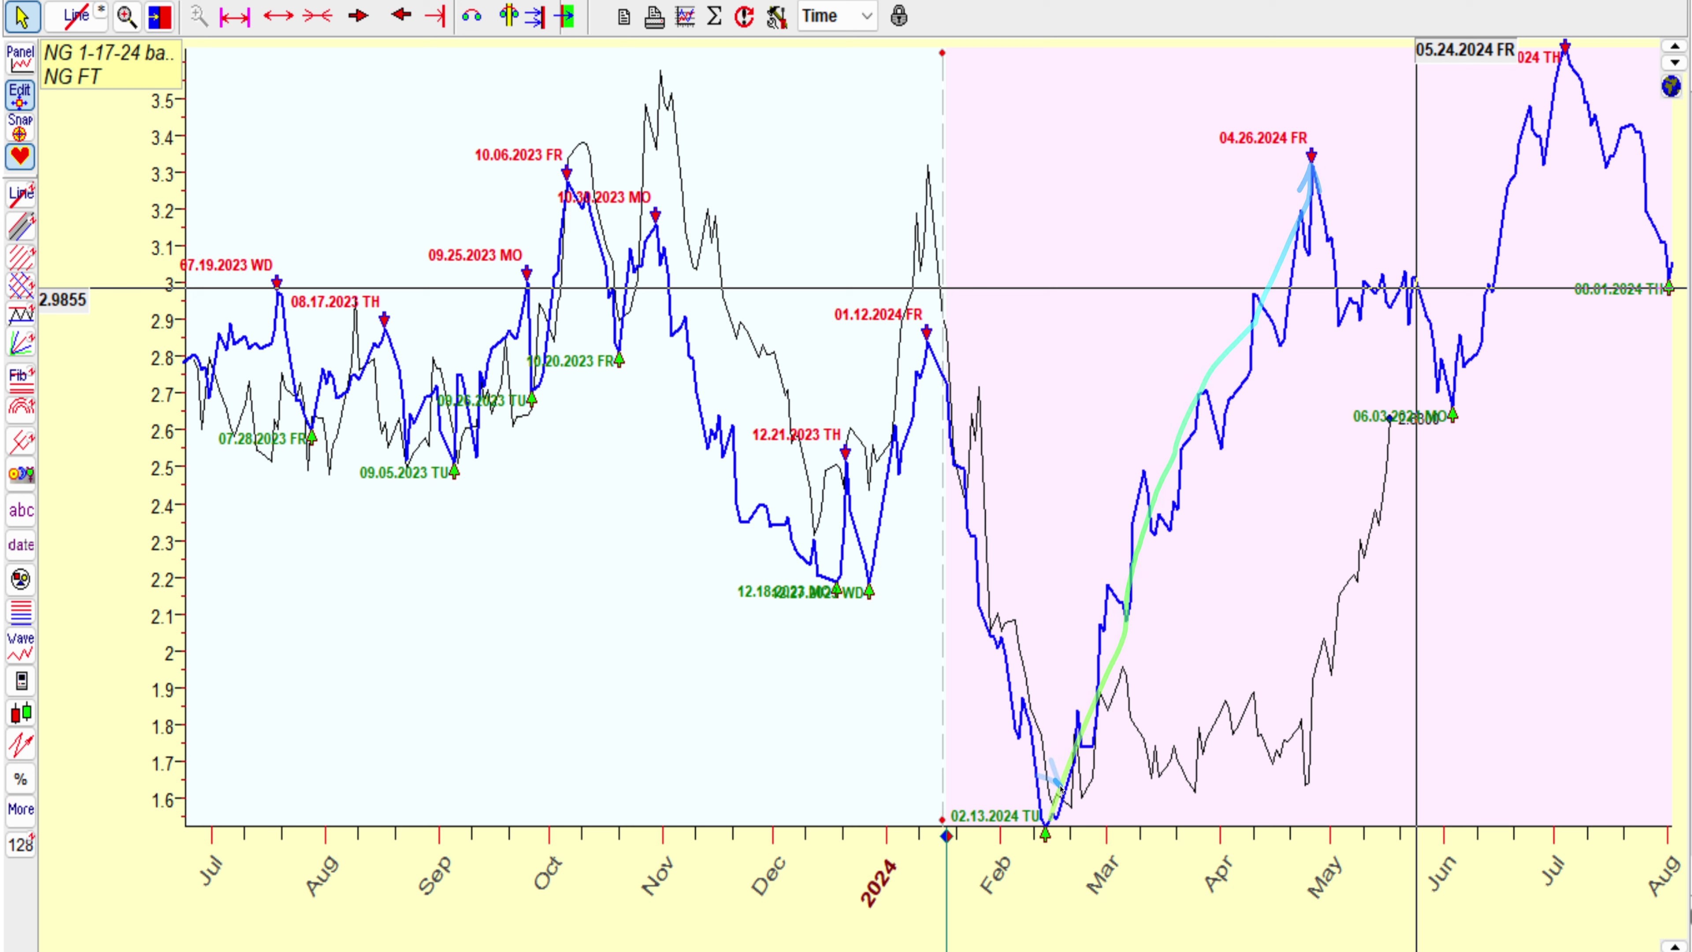
mouse_move(1058, 786)
left_mouse_down()
mouse_move(1127, 547)
mouse_move(1213, 453)
mouse_move(1298, 203)
left_mouse_up()
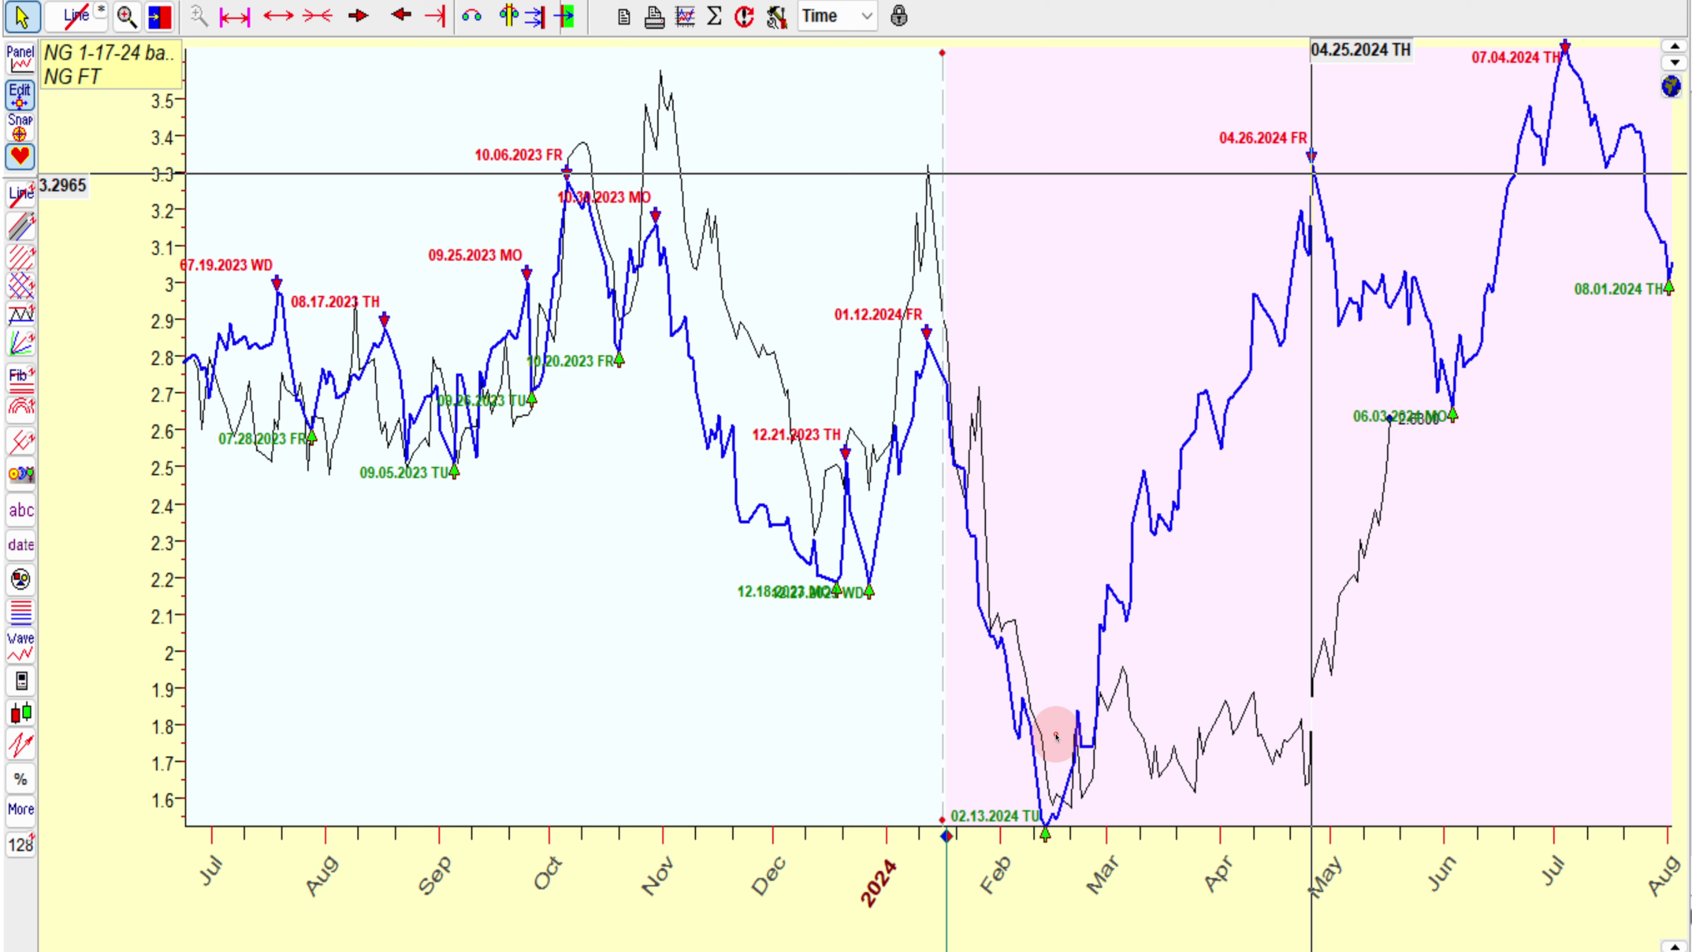
Place the cursor level at 1.7187 across the price's sideways February-to-April stretch and retrace the decline into the February low.
left_click_drag(1033, 749, 1233, 756)
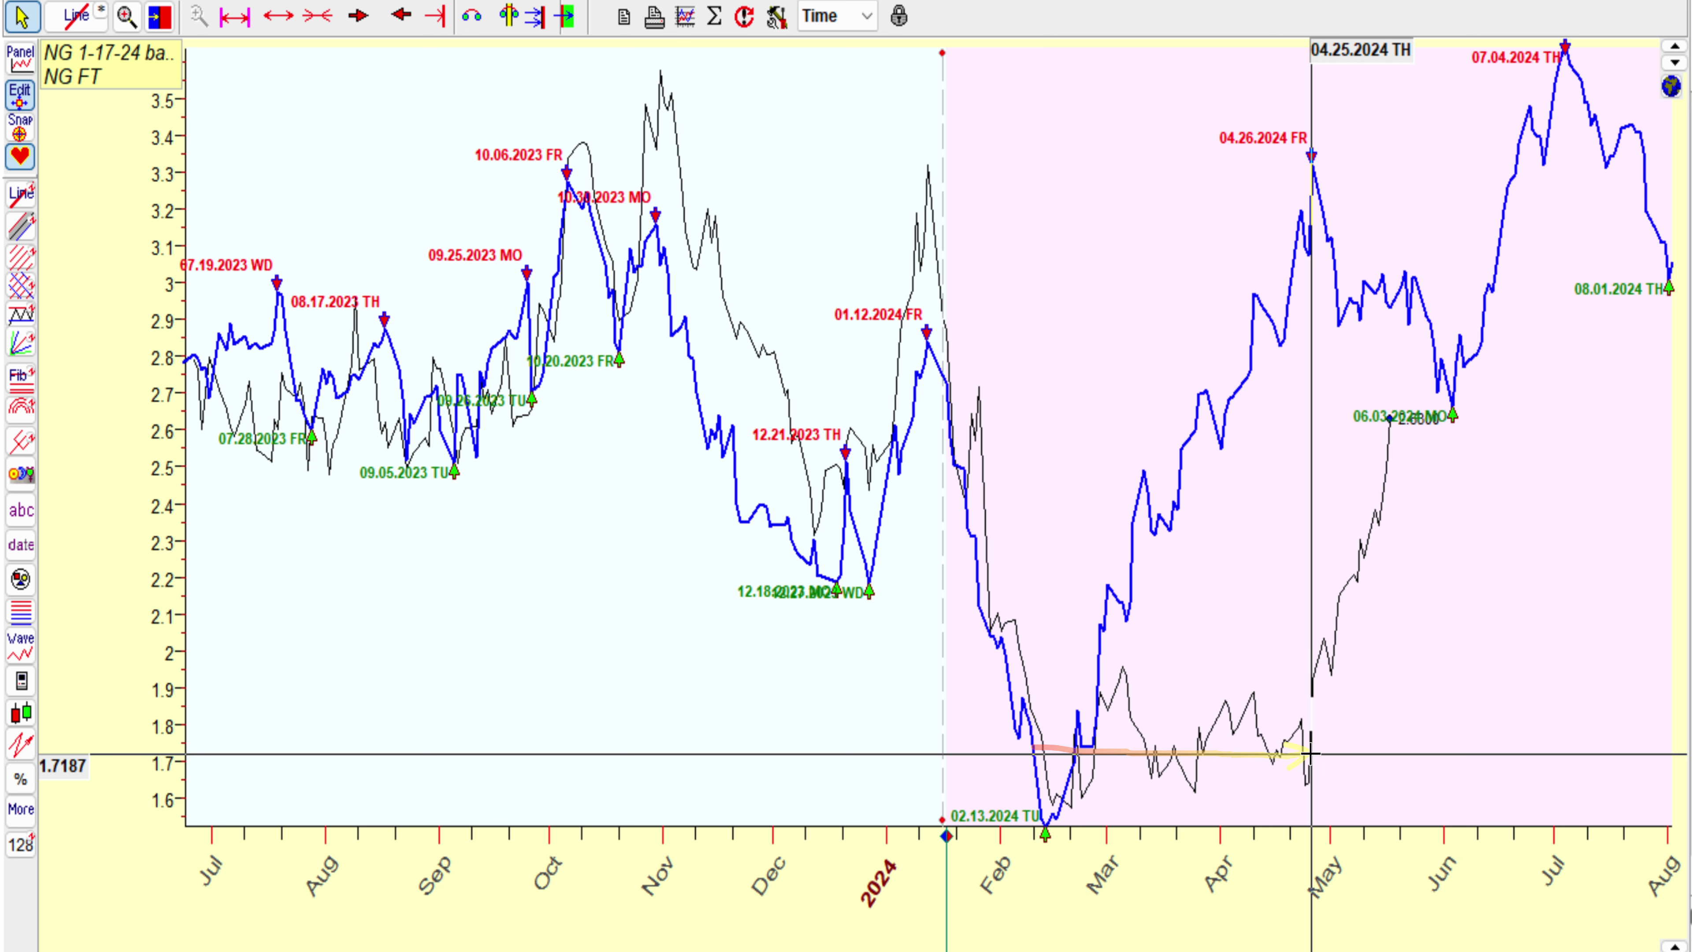
mouse_move(989, 702)
left_mouse_down()
mouse_move(1289, 685)
mouse_move(1328, 723)
mouse_move(1190, 830)
mouse_move(1016, 840)
mouse_move(1026, 717)
left_mouse_up()
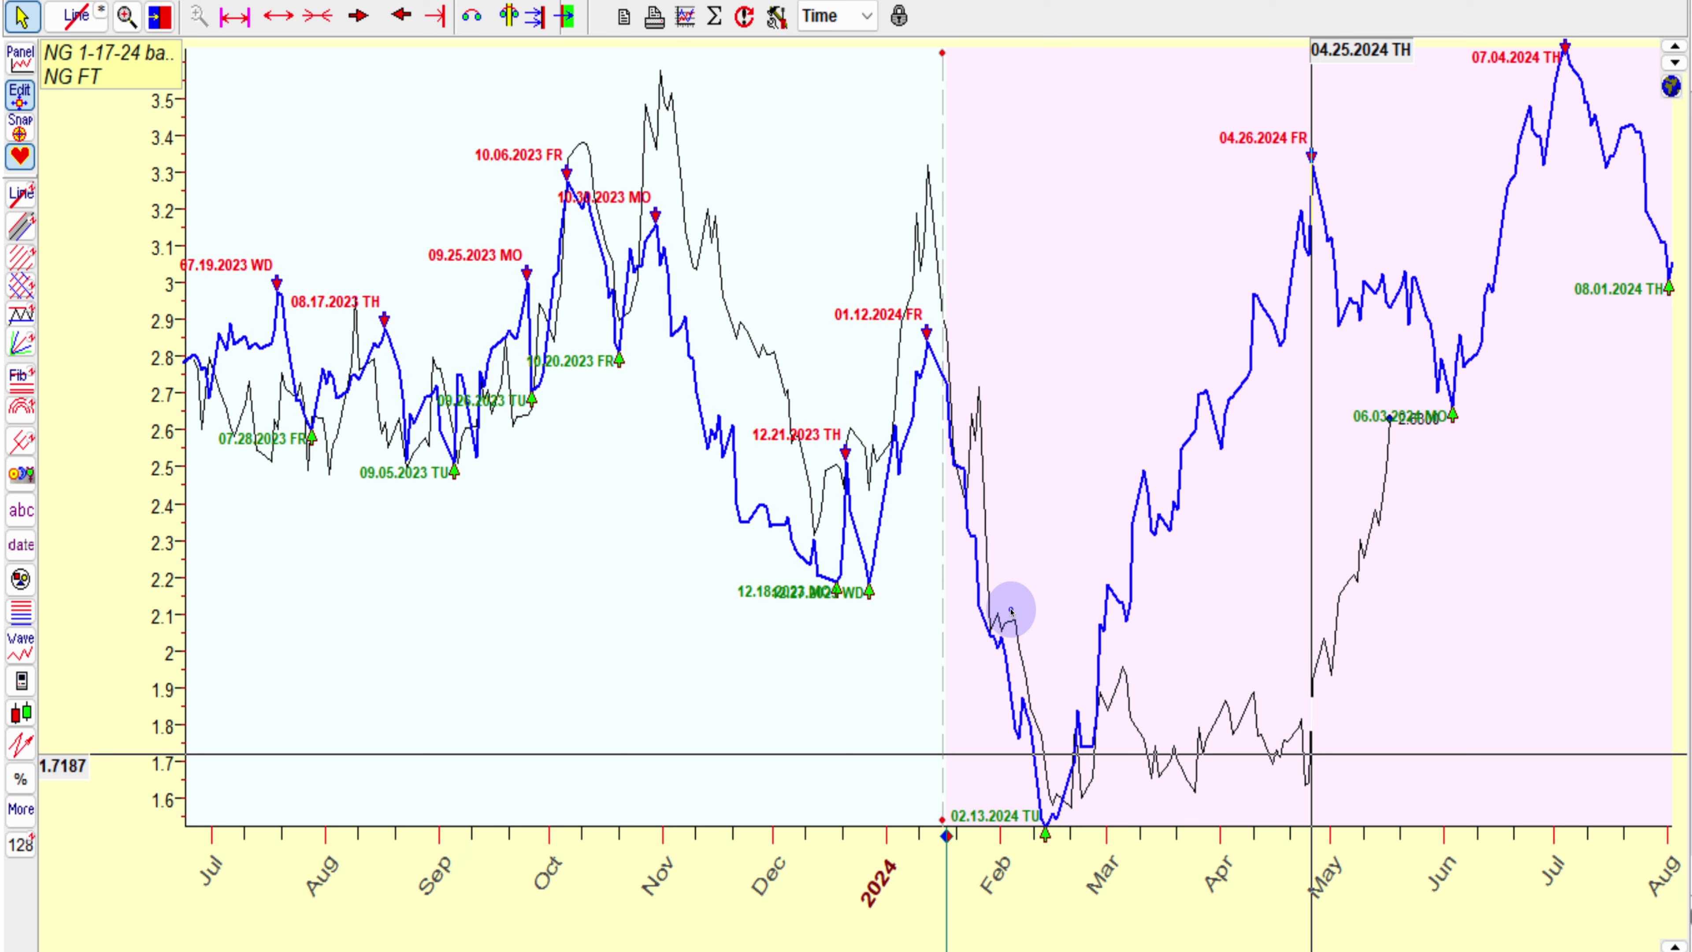
mouse_move(1010, 610)
left_mouse_down()
mouse_move(1002, 730)
mouse_move(1040, 804)
left_mouse_up()
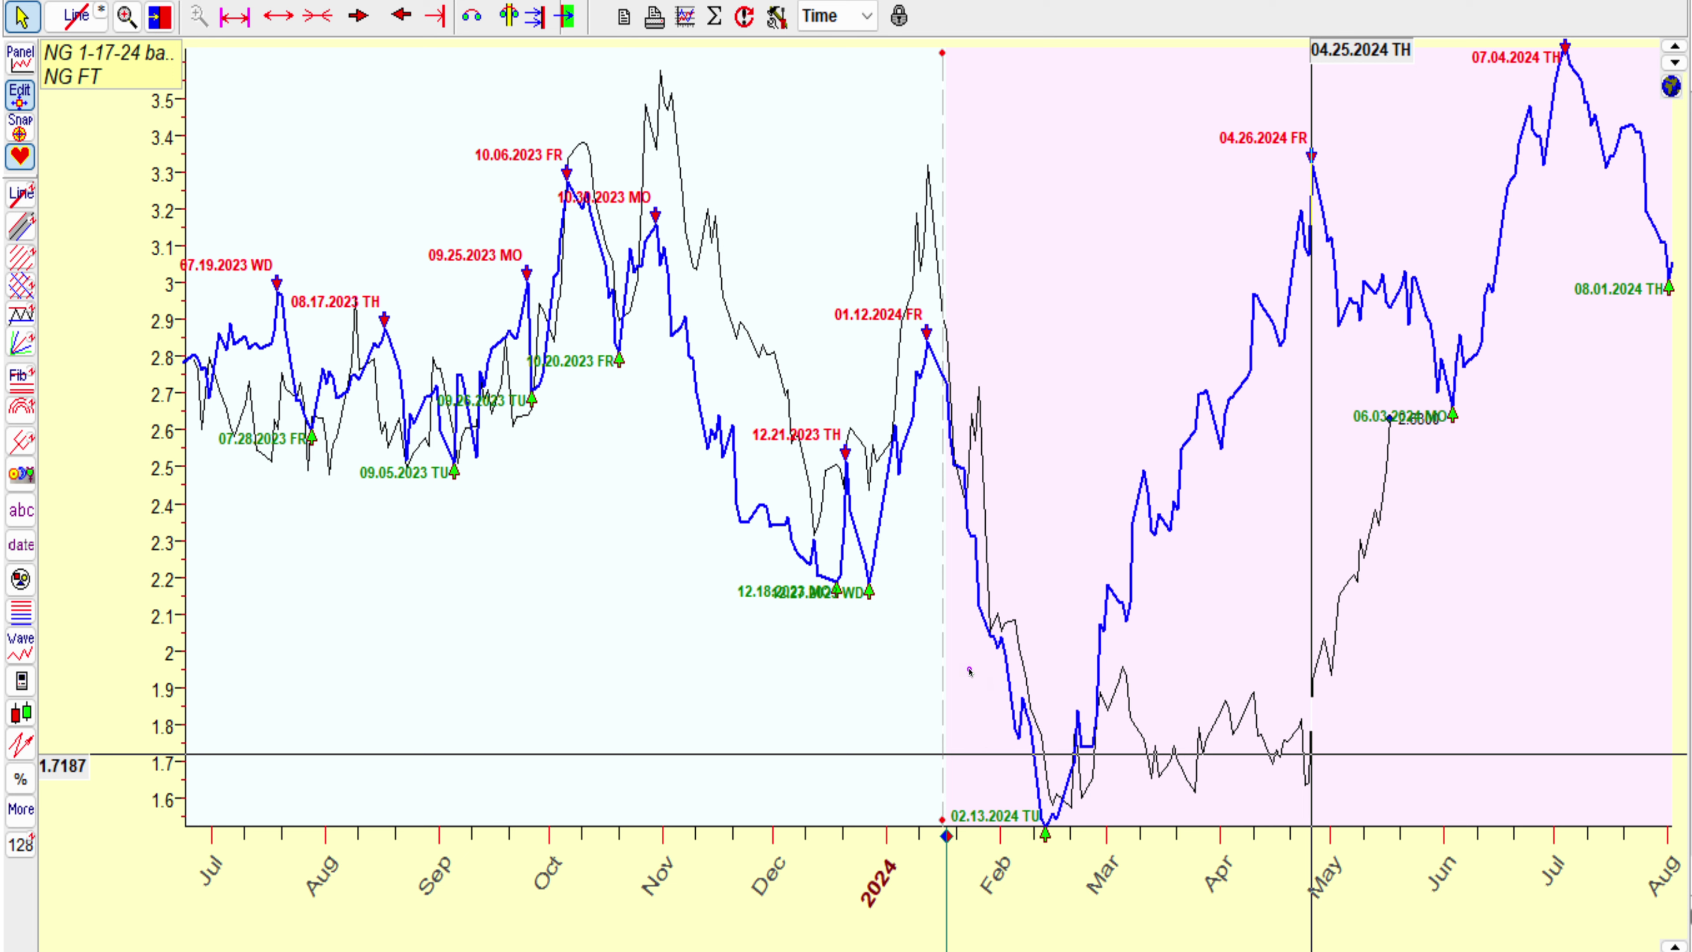
Compare the blue line's rise from 02.13.2024 to its 04.26.2024 peak with the price's sideways path over the same period.
mouse_move(969, 663)
left_mouse_down()
mouse_move(1006, 797)
mouse_move(1066, 803)
mouse_move(1156, 494)
mouse_move(1225, 362)
left_mouse_up()
mouse_move(1057, 799)
left_mouse_down()
mouse_move(1122, 560)
mouse_move(1305, 175)
left_mouse_up()
left_click_drag(1043, 740, 1313, 735)
mouse_move(1051, 64)
left_mouse_down()
mouse_move(1271, 70)
mouse_move(1302, 152)
left_mouse_up()
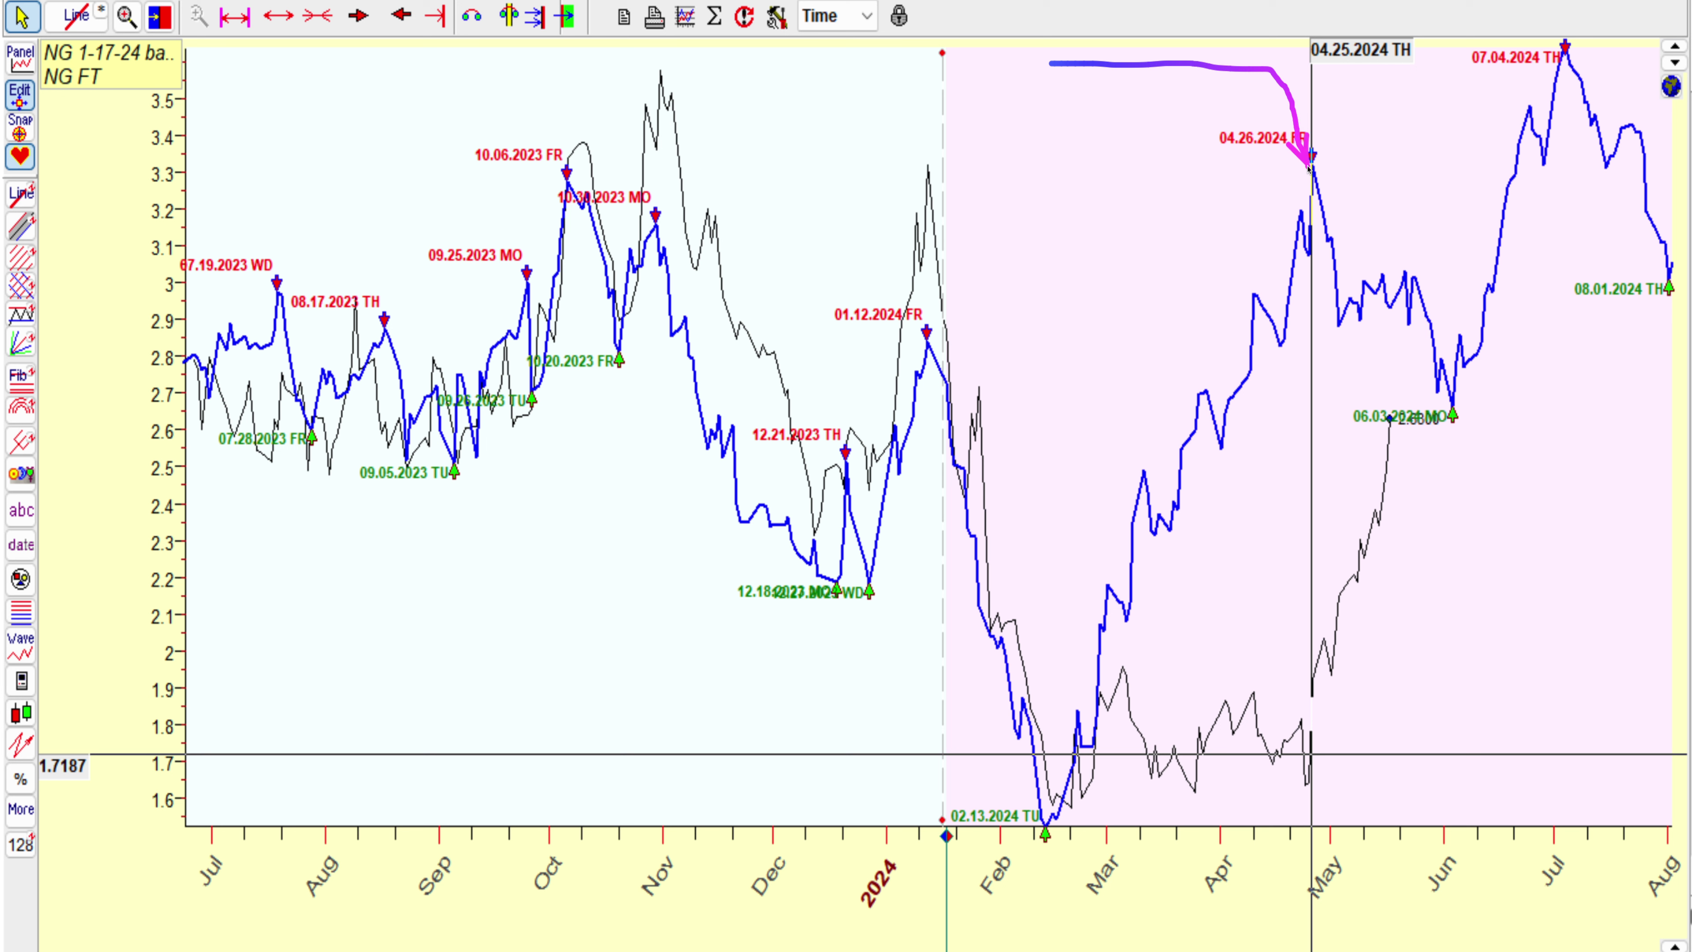
left_click_drag(1308, 656, 1310, 753)
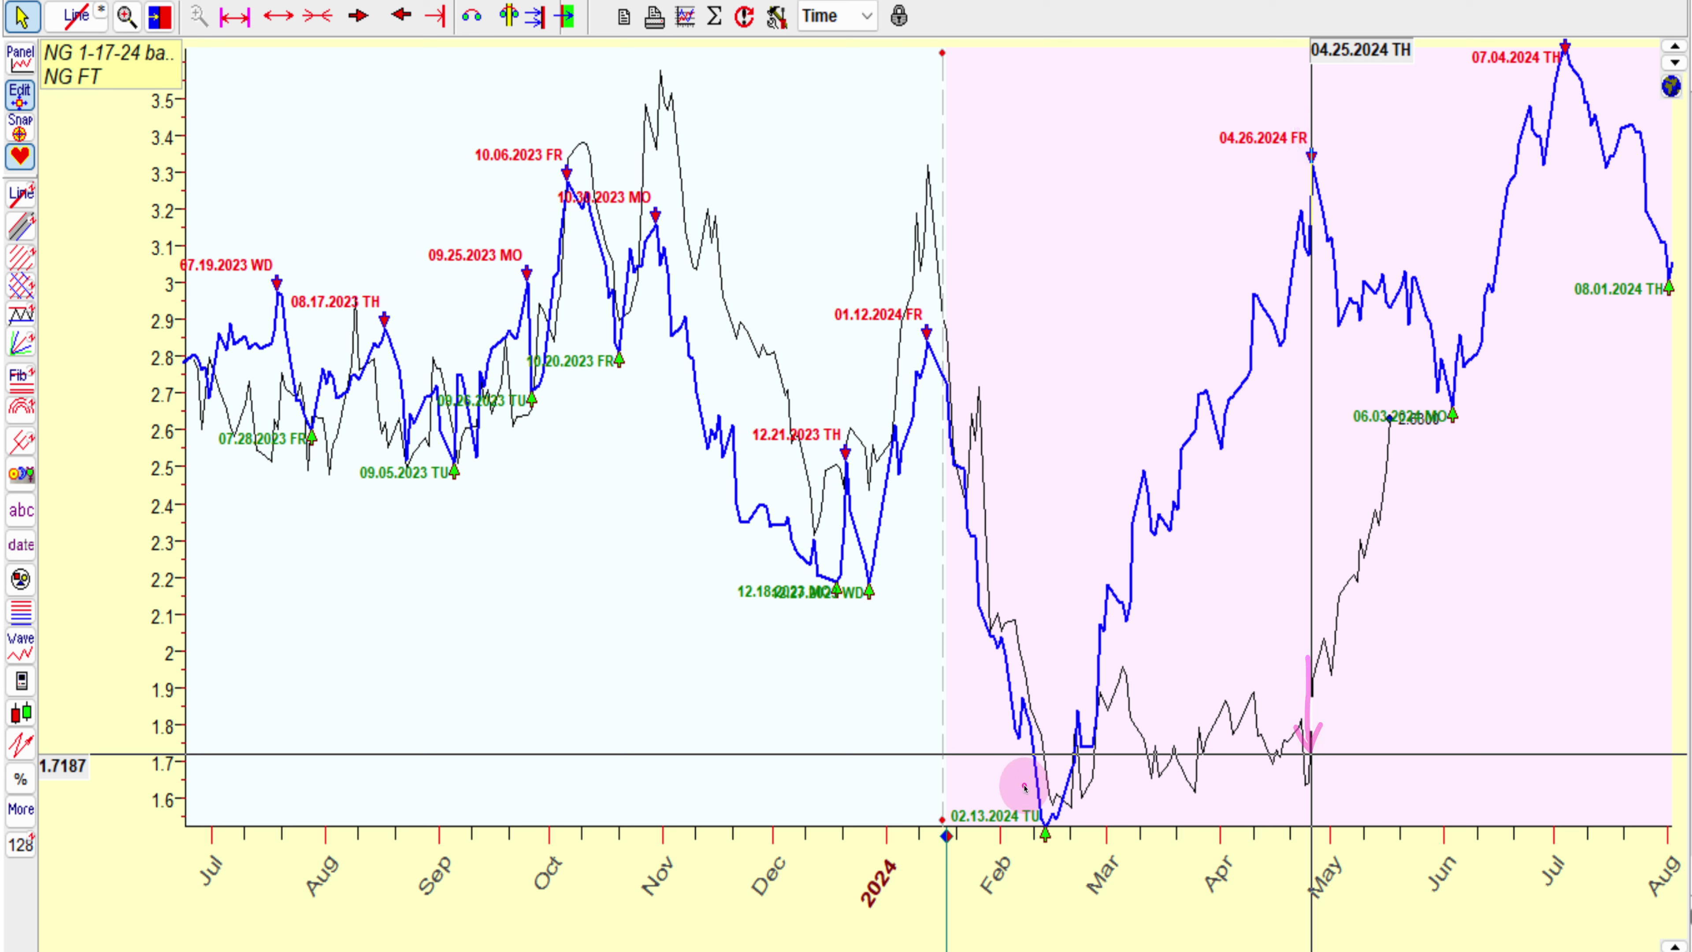
mouse_move(1039, 829)
left_mouse_down()
mouse_move(1152, 526)
mouse_move(1320, 169)
left_mouse_up()
left_click_drag(1020, 760, 1299, 752)
left_click_drag(1314, 53, 1316, 58)
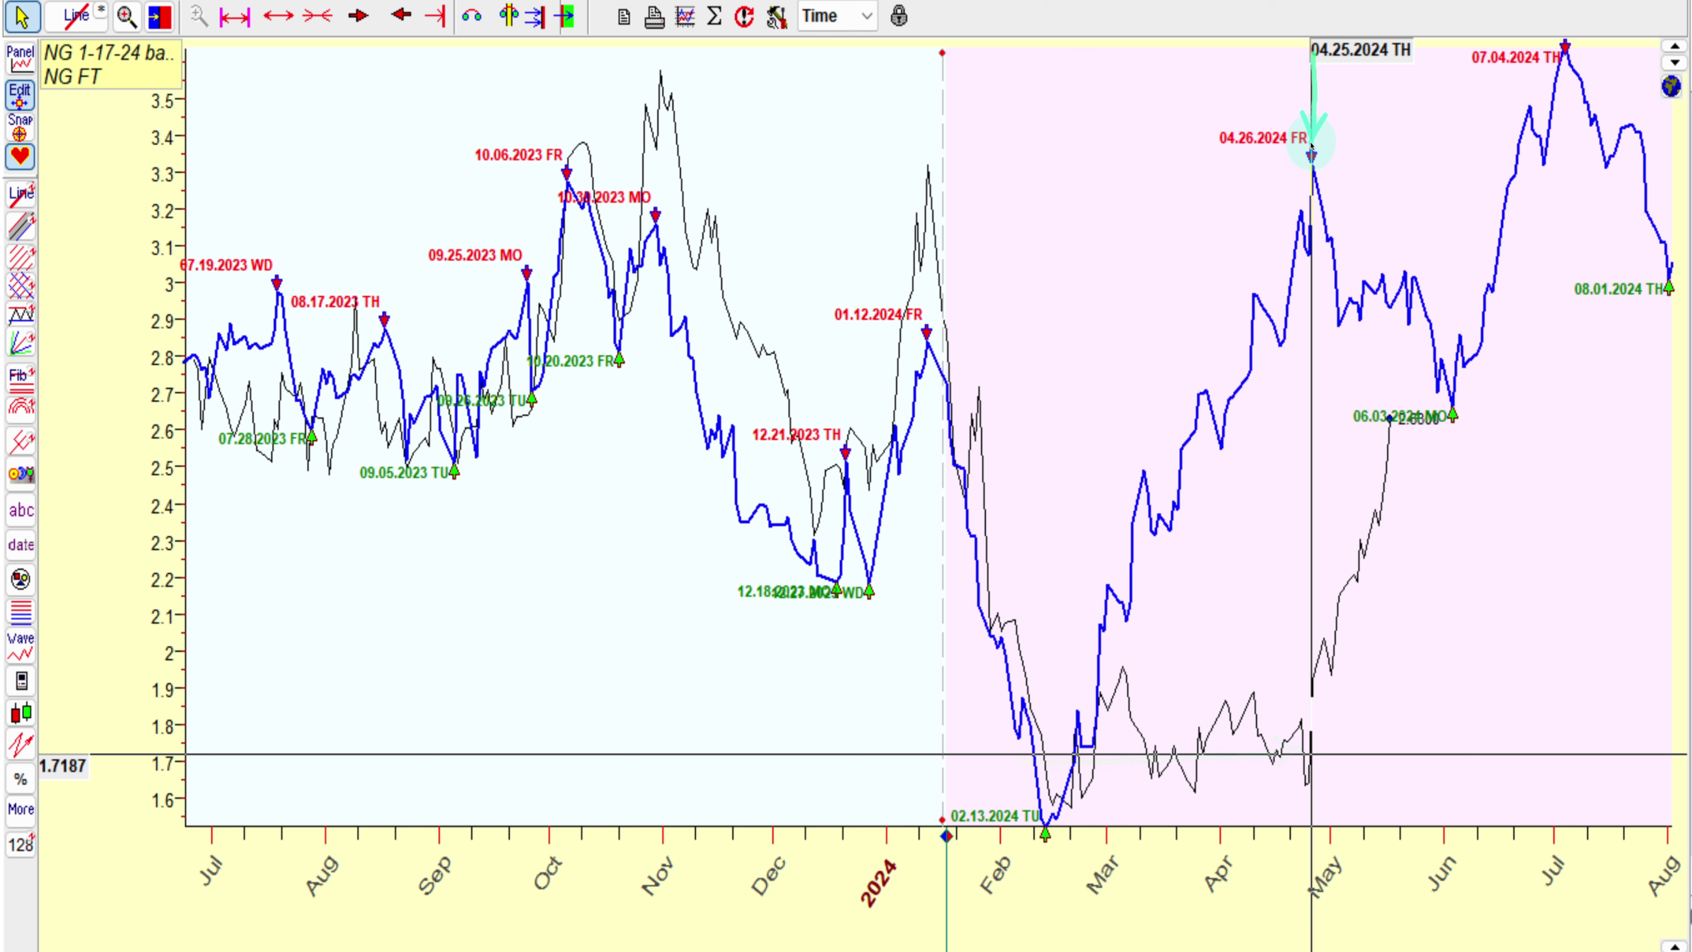
Sketch a hypothetical price decline from the February-March area into late April, opposite the projection's 04.26.2024 peak.
mouse_move(1048, 623)
left_mouse_down()
mouse_move(1048, 825)
mouse_move(1060, 795)
left_mouse_up()
left_click_drag(1286, 101, 1273, 119)
mouse_move(1057, 793)
left_mouse_down()
mouse_move(1107, 697)
mouse_move(1146, 708)
mouse_move(1281, 859)
left_mouse_up()
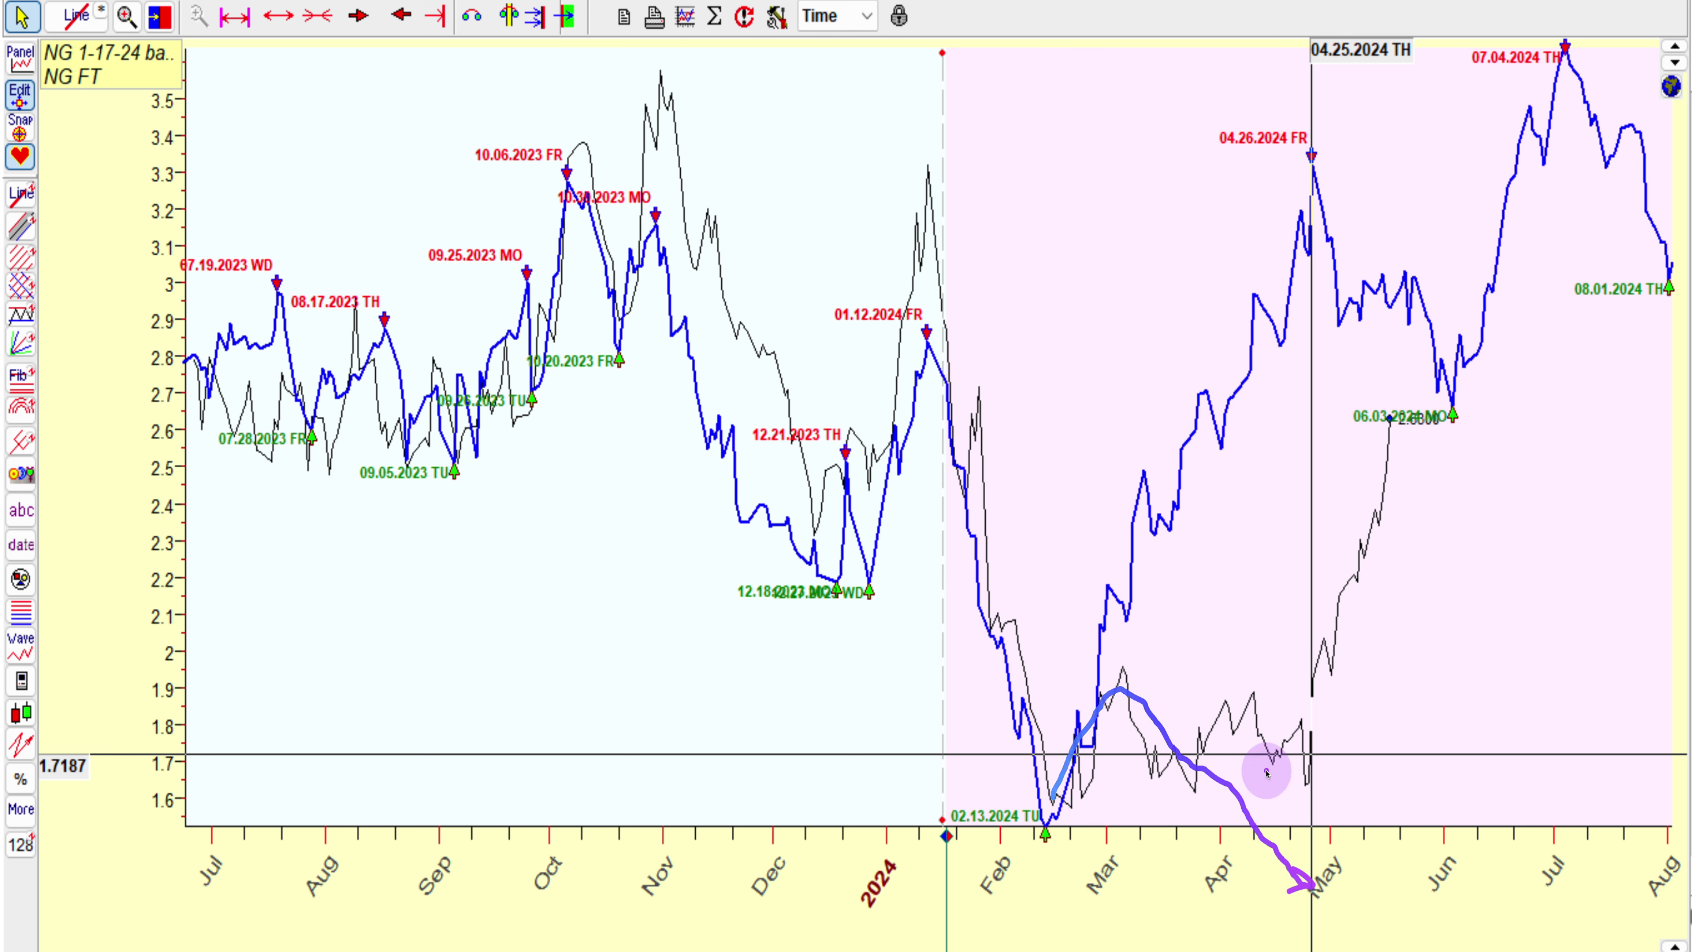
left_click_drag(1199, 757, 1305, 817)
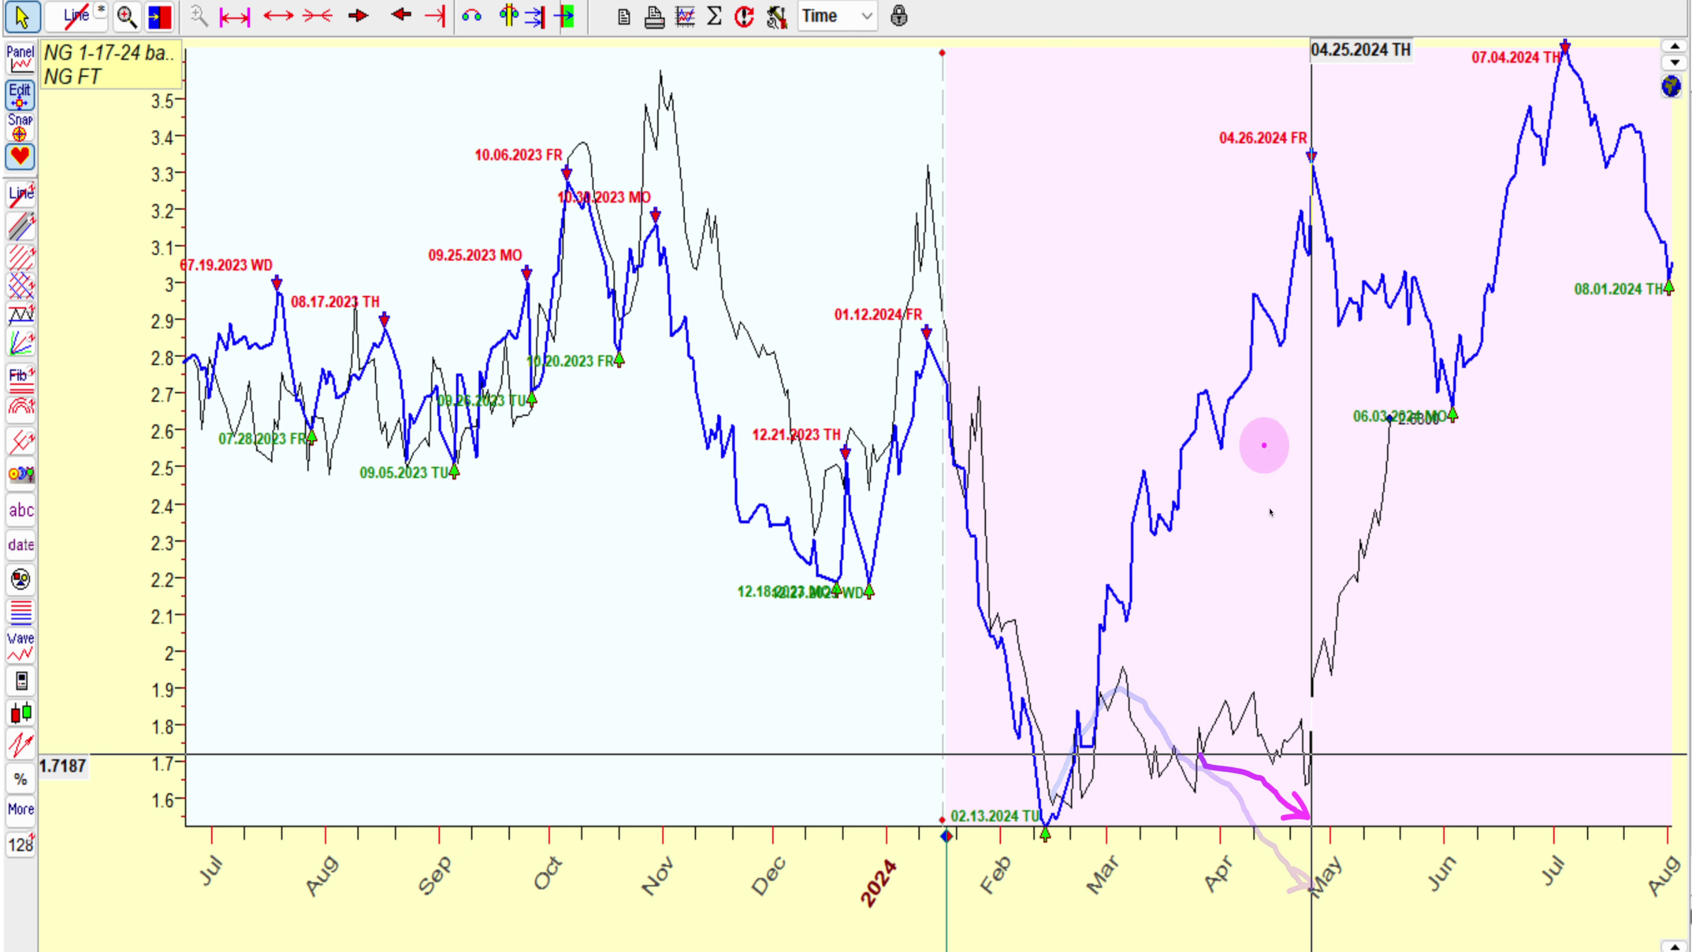
left_click_drag(1269, 80, 1307, 137)
mouse_move(1083, 675)
left_mouse_down()
mouse_move(1179, 722)
mouse_move(1290, 822)
mouse_move(1329, 818)
left_mouse_up()
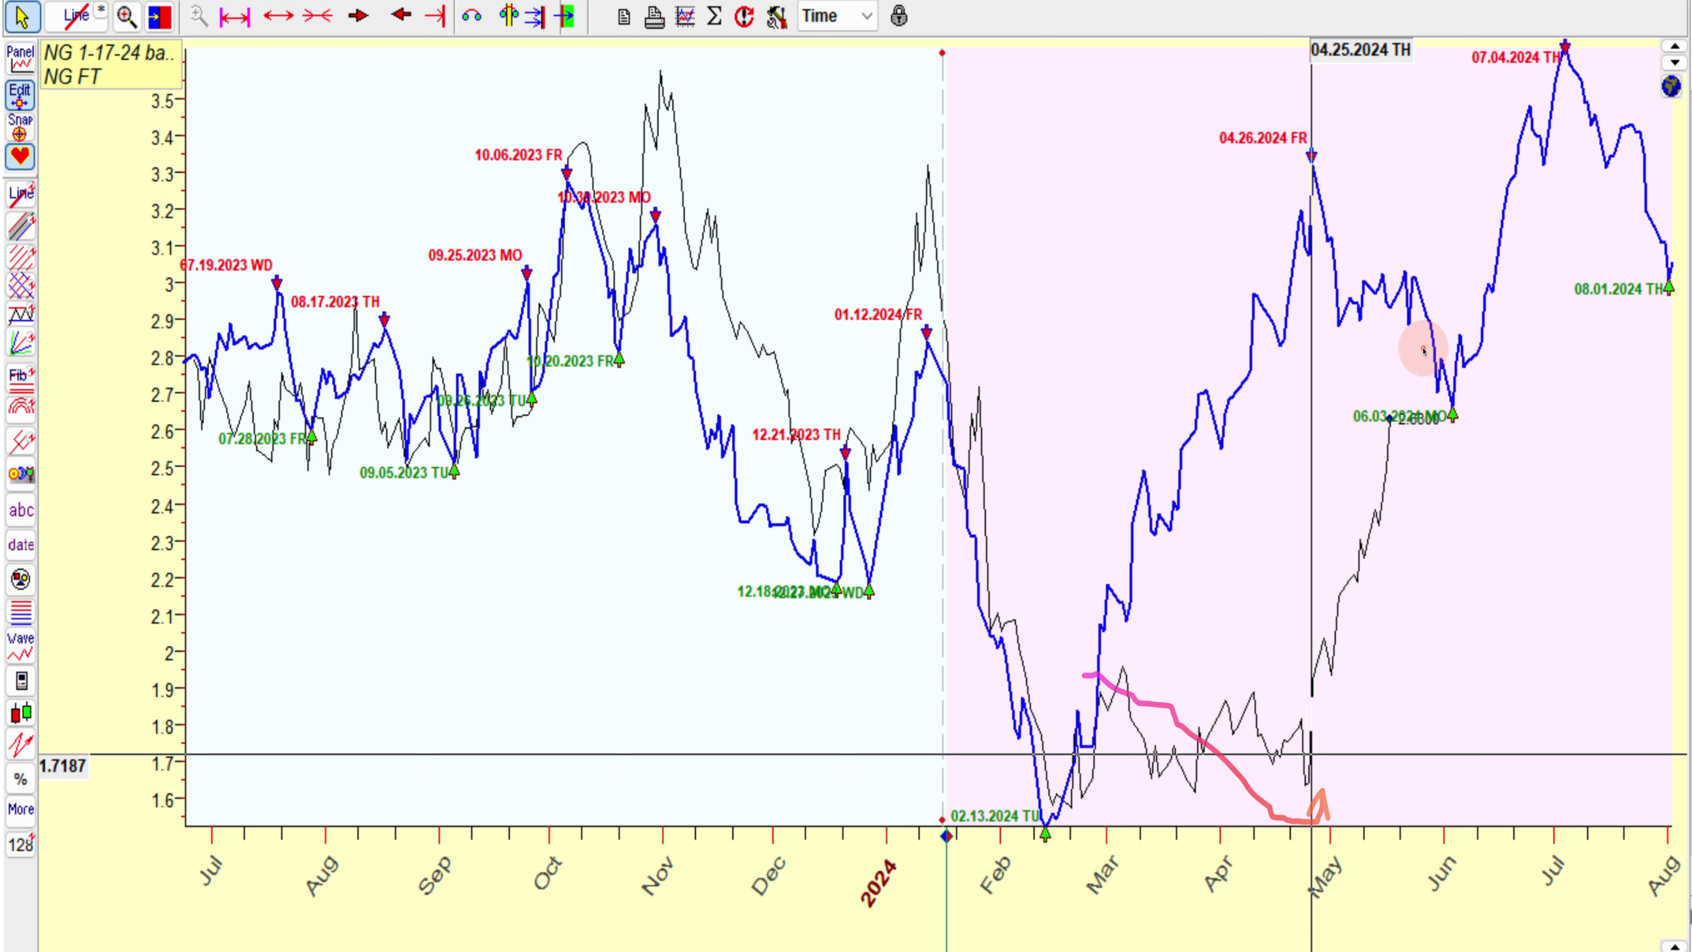
Point out the latest May price, the projection's 06.03.2024 low and the February turning point.
left_click_drag(1435, 142, 1384, 401)
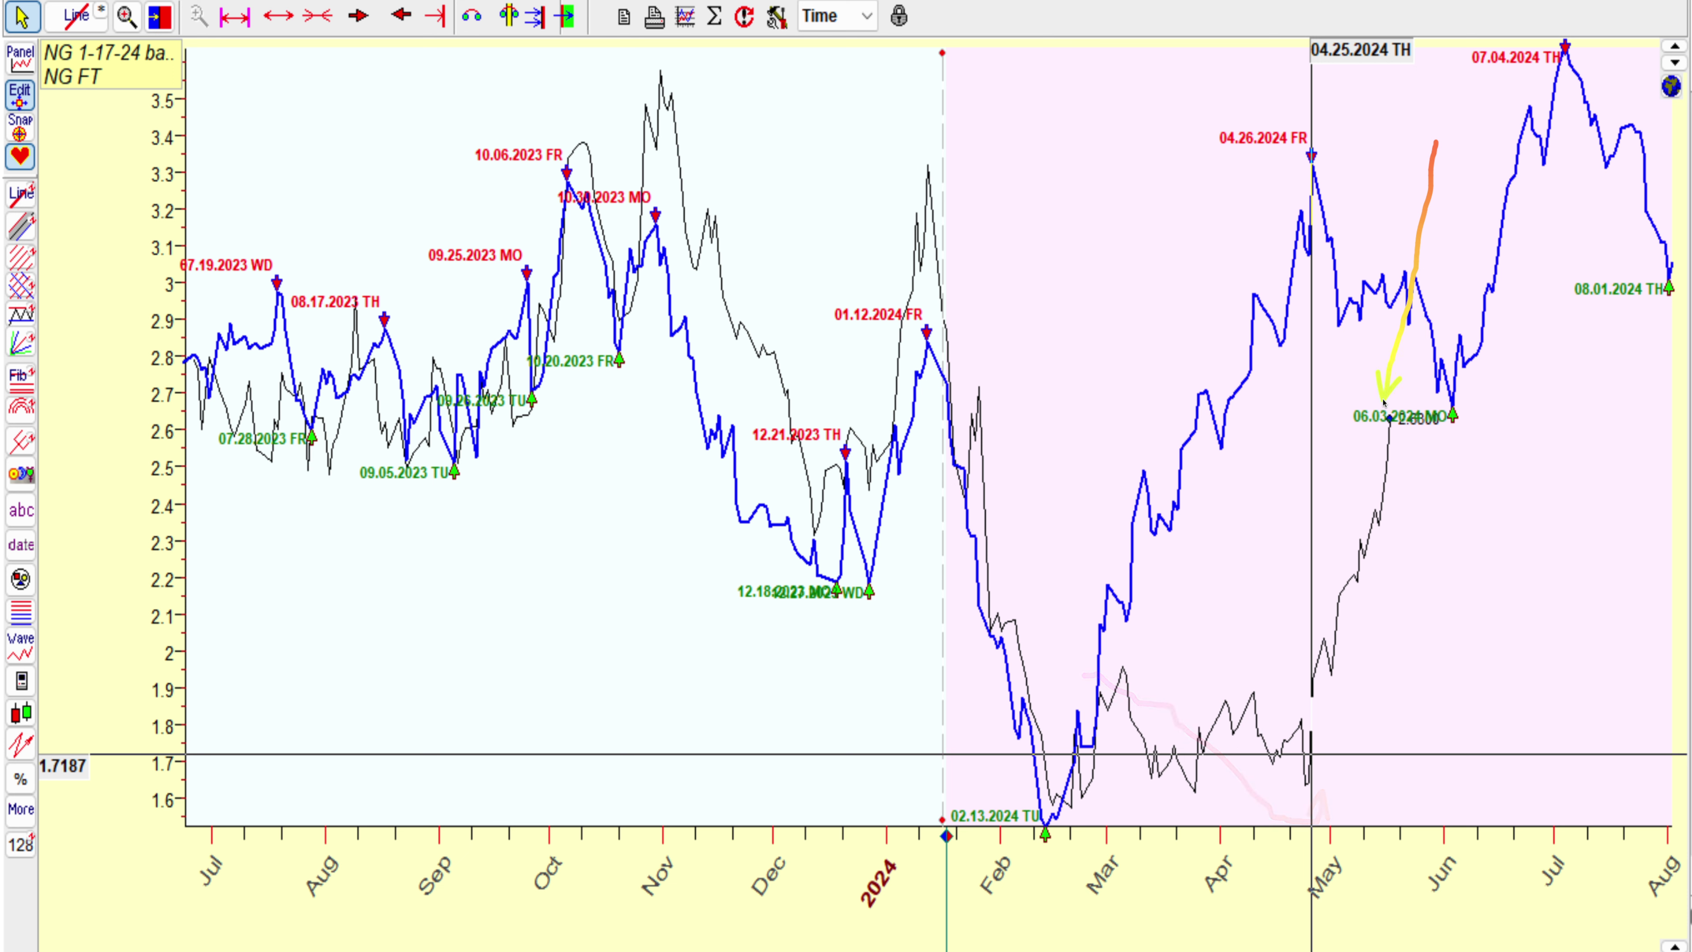
left_click_drag(1621, 346, 1460, 410)
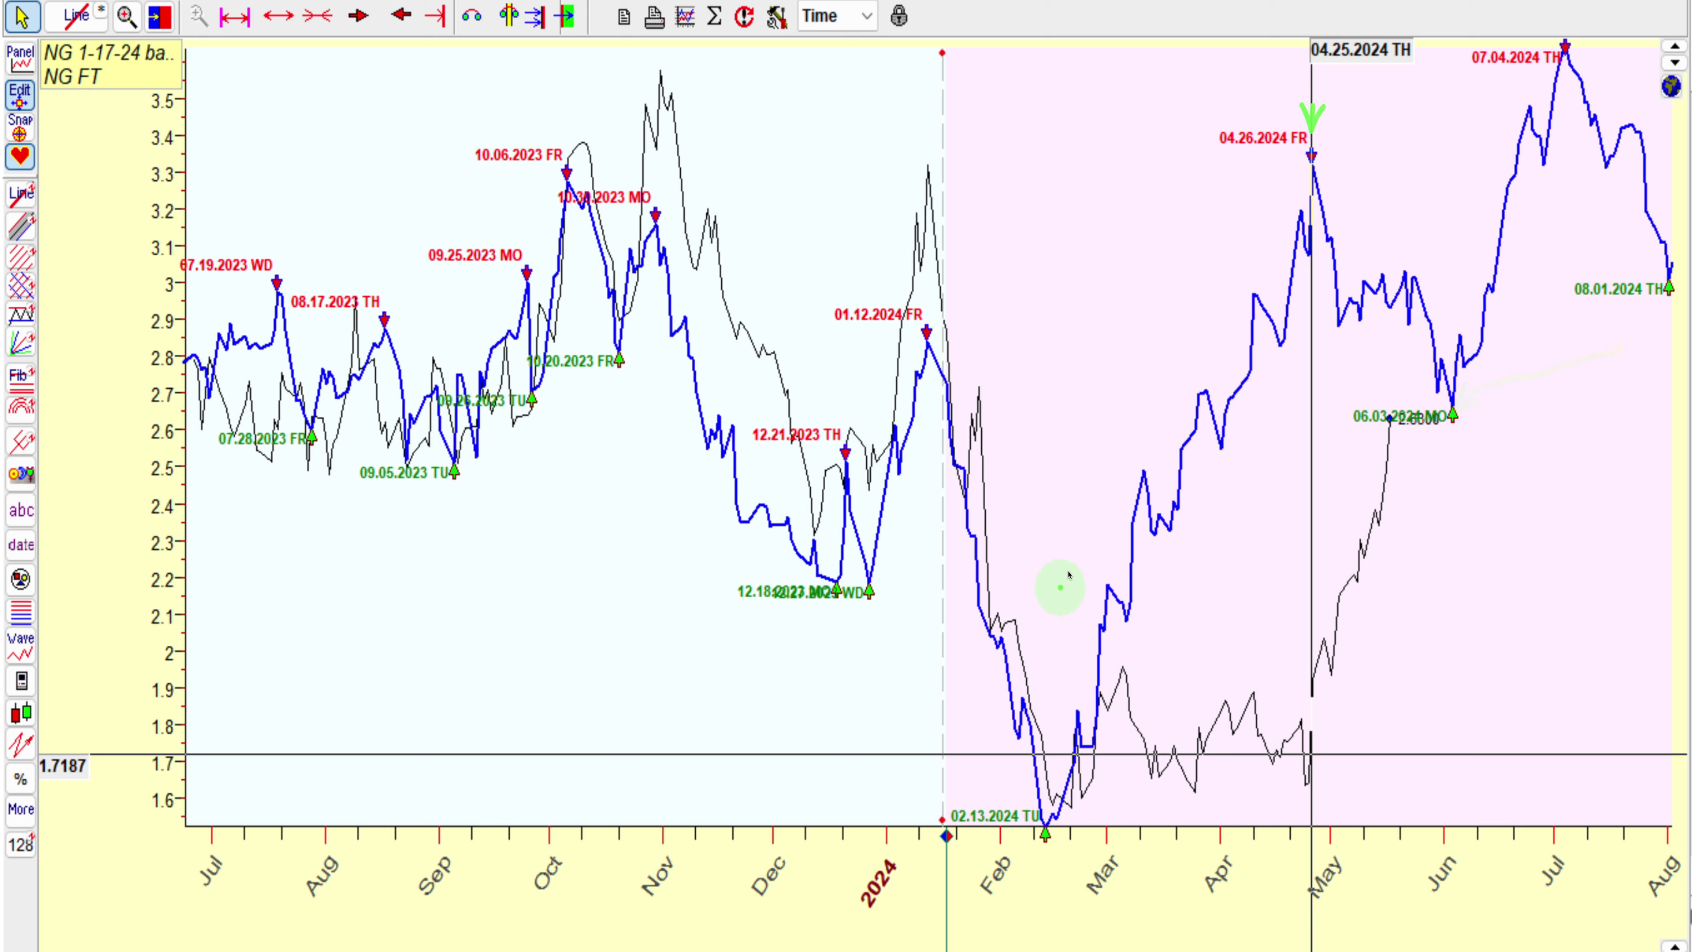
left_click_drag(1042, 690, 1066, 763)
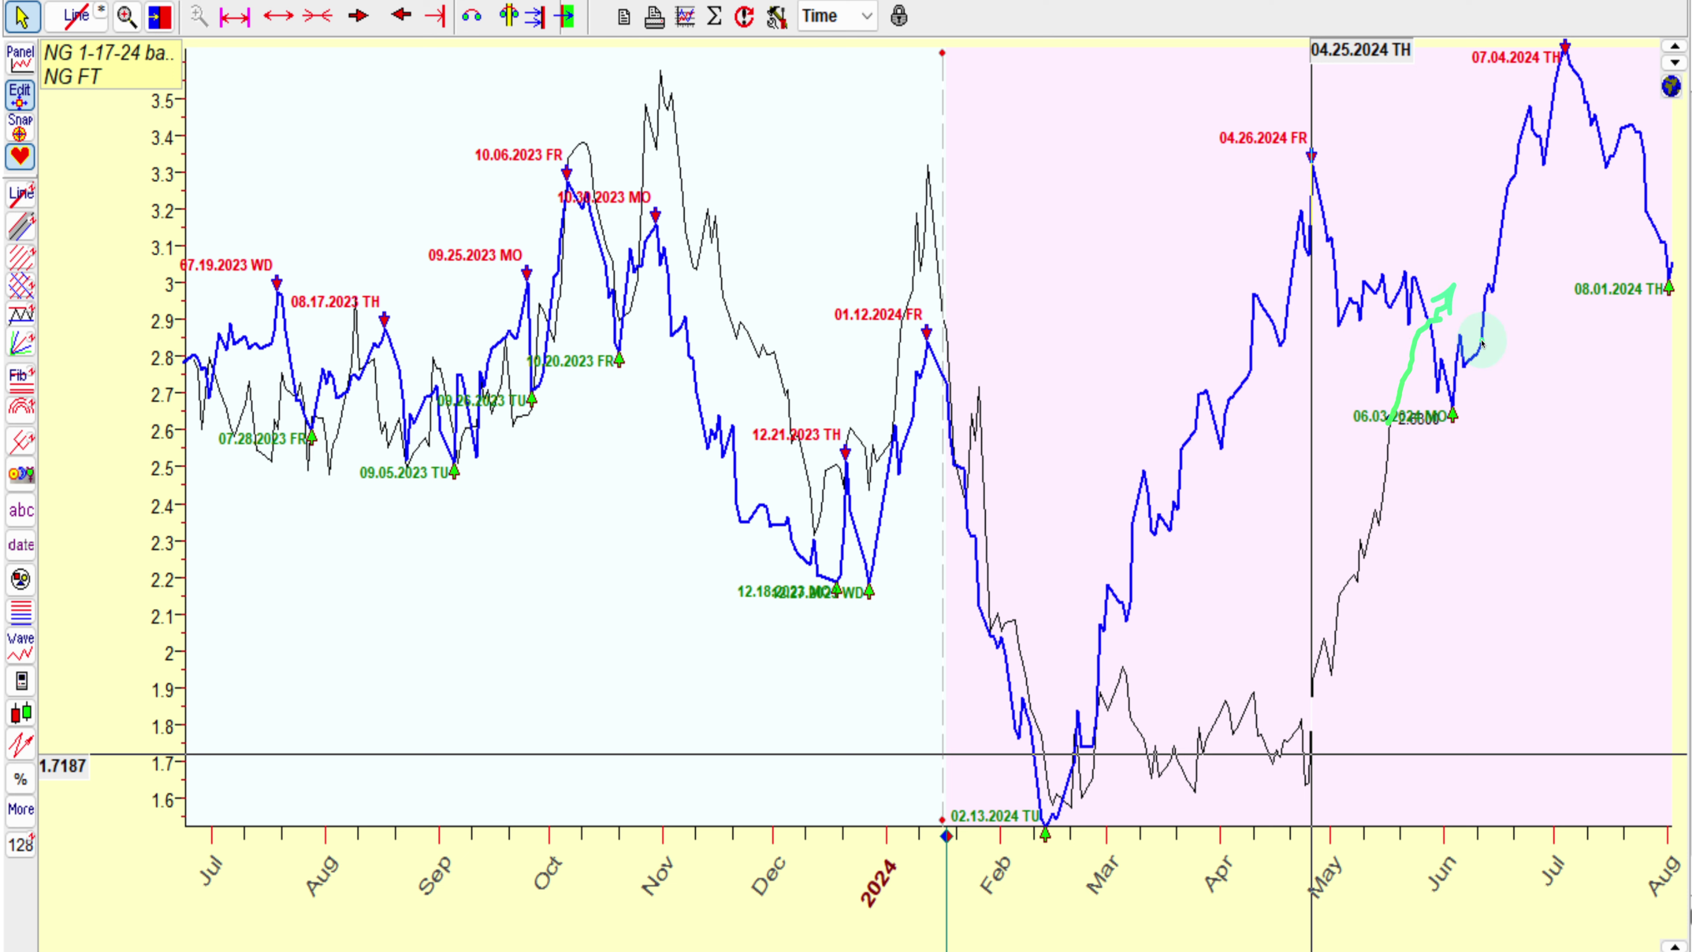
Sketch a continued price rise into a possible early June top at the projection's 06.03.2024 turning date.
left_click_drag(1556, 382, 1483, 409)
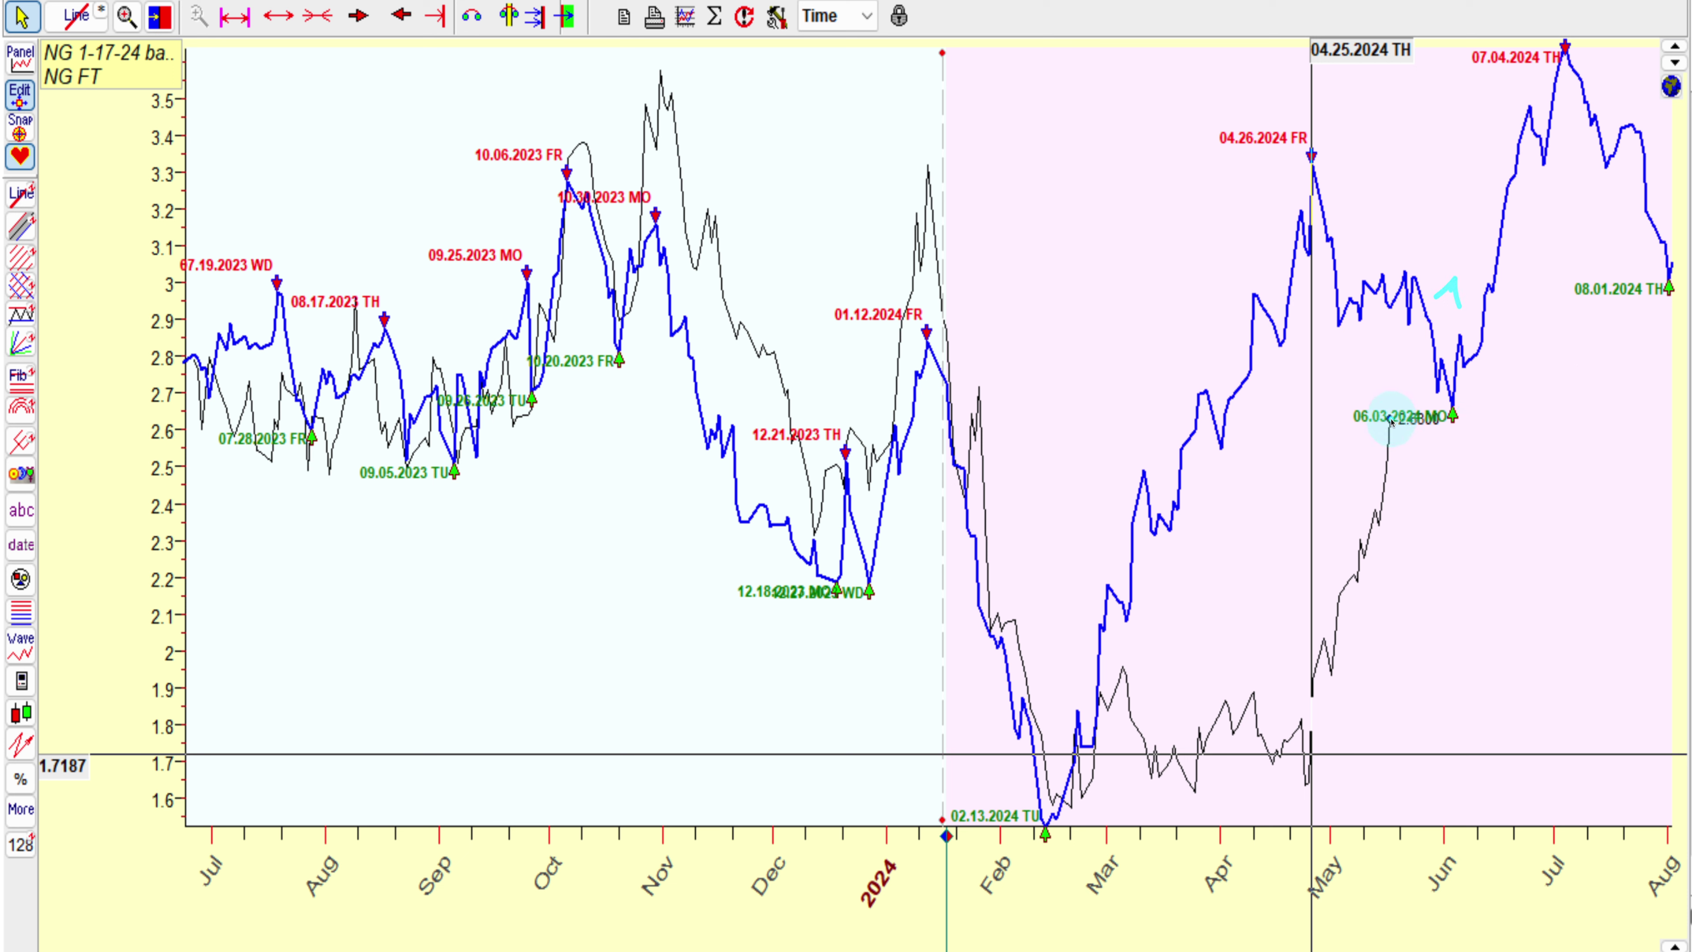
left_click_drag(1422, 342, 1447, 303)
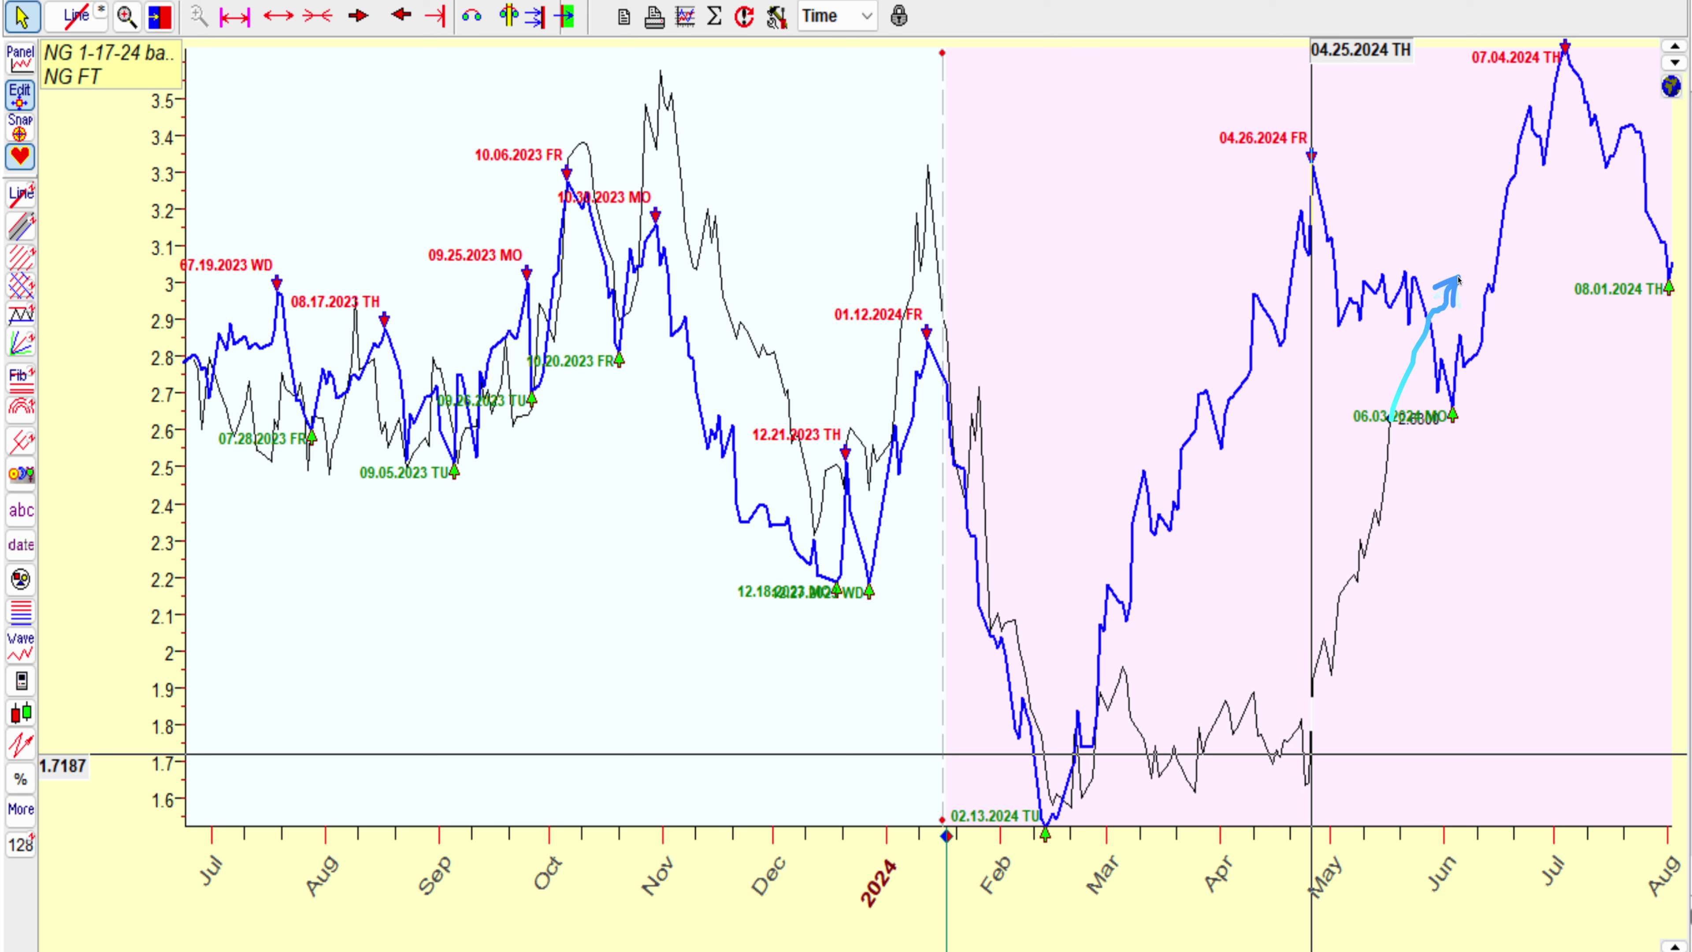
mouse_move(1444, 250)
left_mouse_down()
mouse_move(1466, 251)
mouse_move(1459, 270)
left_mouse_up()
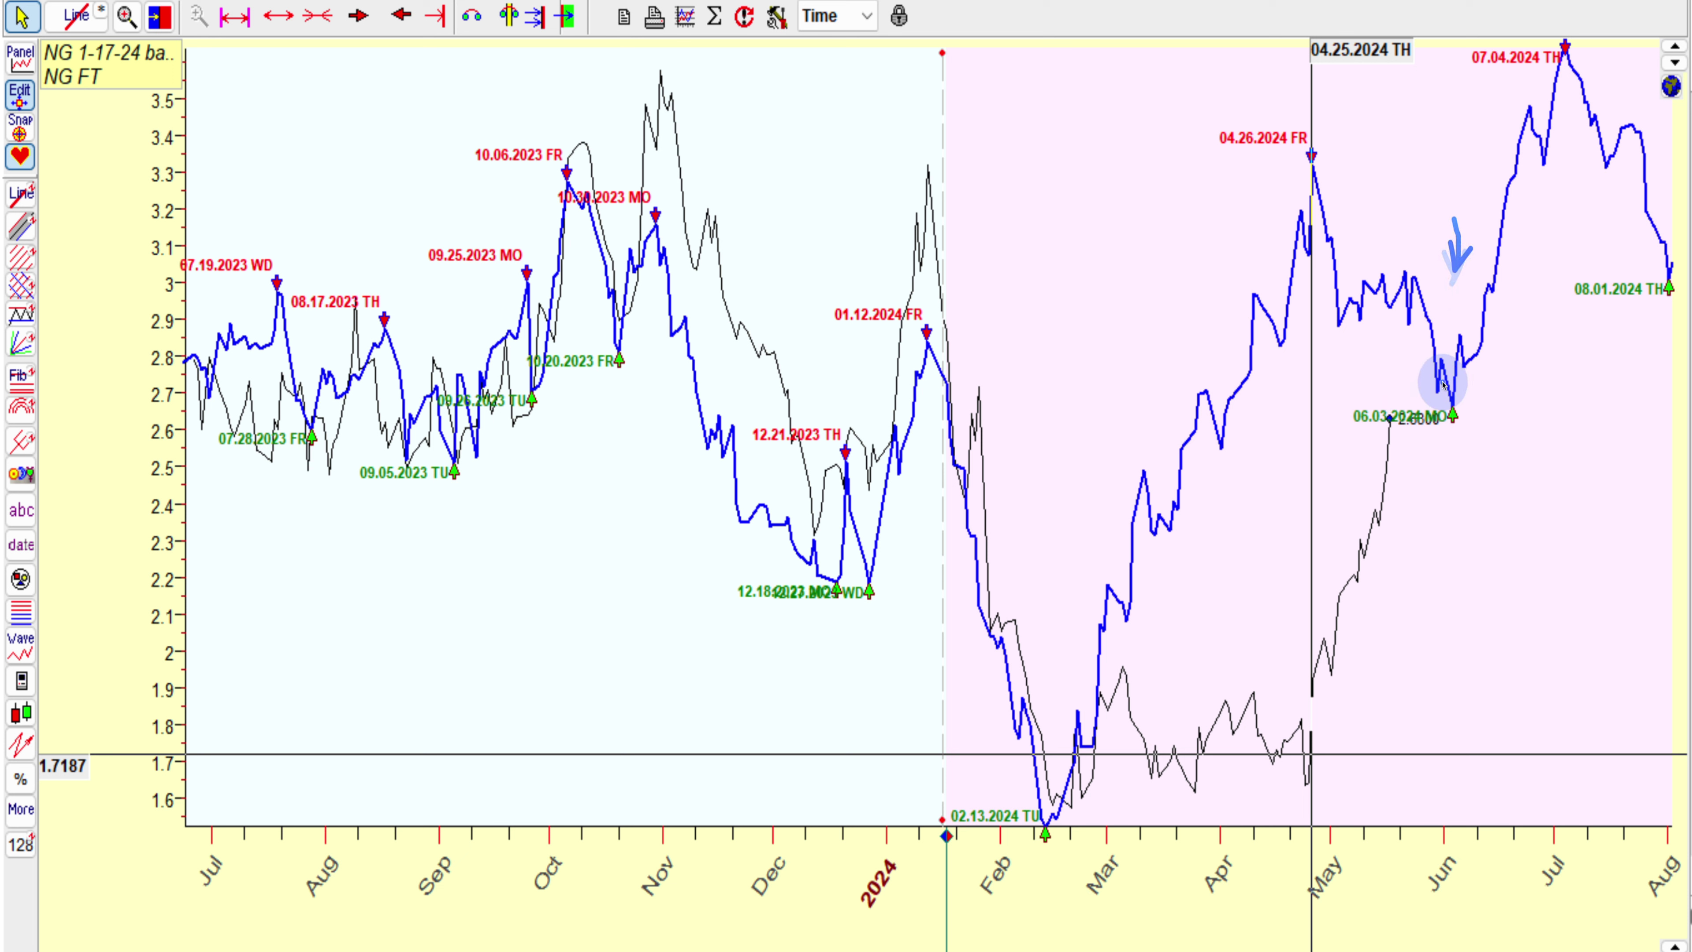
mouse_move(1558, 426)
left_mouse_down()
mouse_move(1464, 421)
mouse_move(1481, 439)
mouse_move(1393, 400)
mouse_move(1449, 296)
left_mouse_up()
Sketch the alternative price path from the latest price down to an early June low and back up.
left_click_drag(1388, 407, 1419, 495)
left_click_drag(1403, 475, 1419, 497)
mouse_move(1427, 467)
left_mouse_down()
mouse_move(1419, 497)
mouse_move(1456, 511)
left_mouse_up()
left_click_drag(1446, 485, 1457, 511)
mouse_move(1431, 507)
left_mouse_down()
mouse_move(1456, 512)
mouse_move(1449, 454)
mouse_move(1451, 507)
mouse_move(1487, 365)
mouse_move(1454, 453)
left_mouse_up()
left_click_drag(1440, 430, 1454, 453)
mouse_move(1386, 414)
left_mouse_down()
mouse_move(1426, 490)
mouse_move(1504, 345)
left_mouse_up()
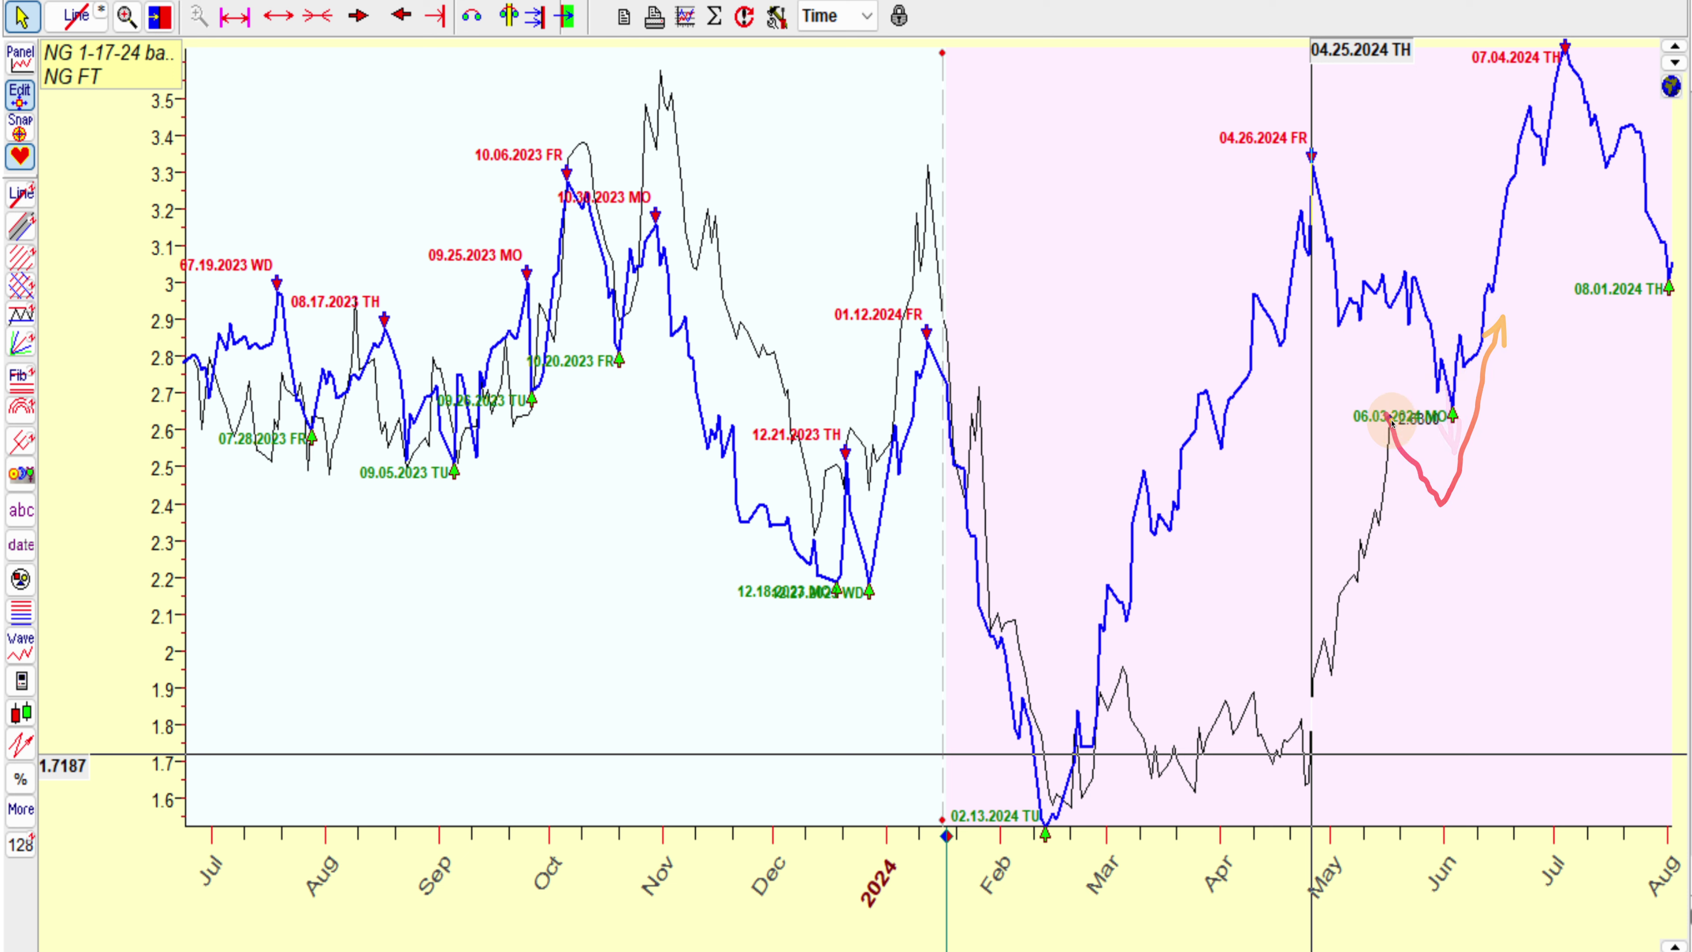
Sketch a price rise into an early June top followed by a decline, and relate it to the projection's 07.04.2024 peak.
left_click_drag(1391, 421, 1447, 320)
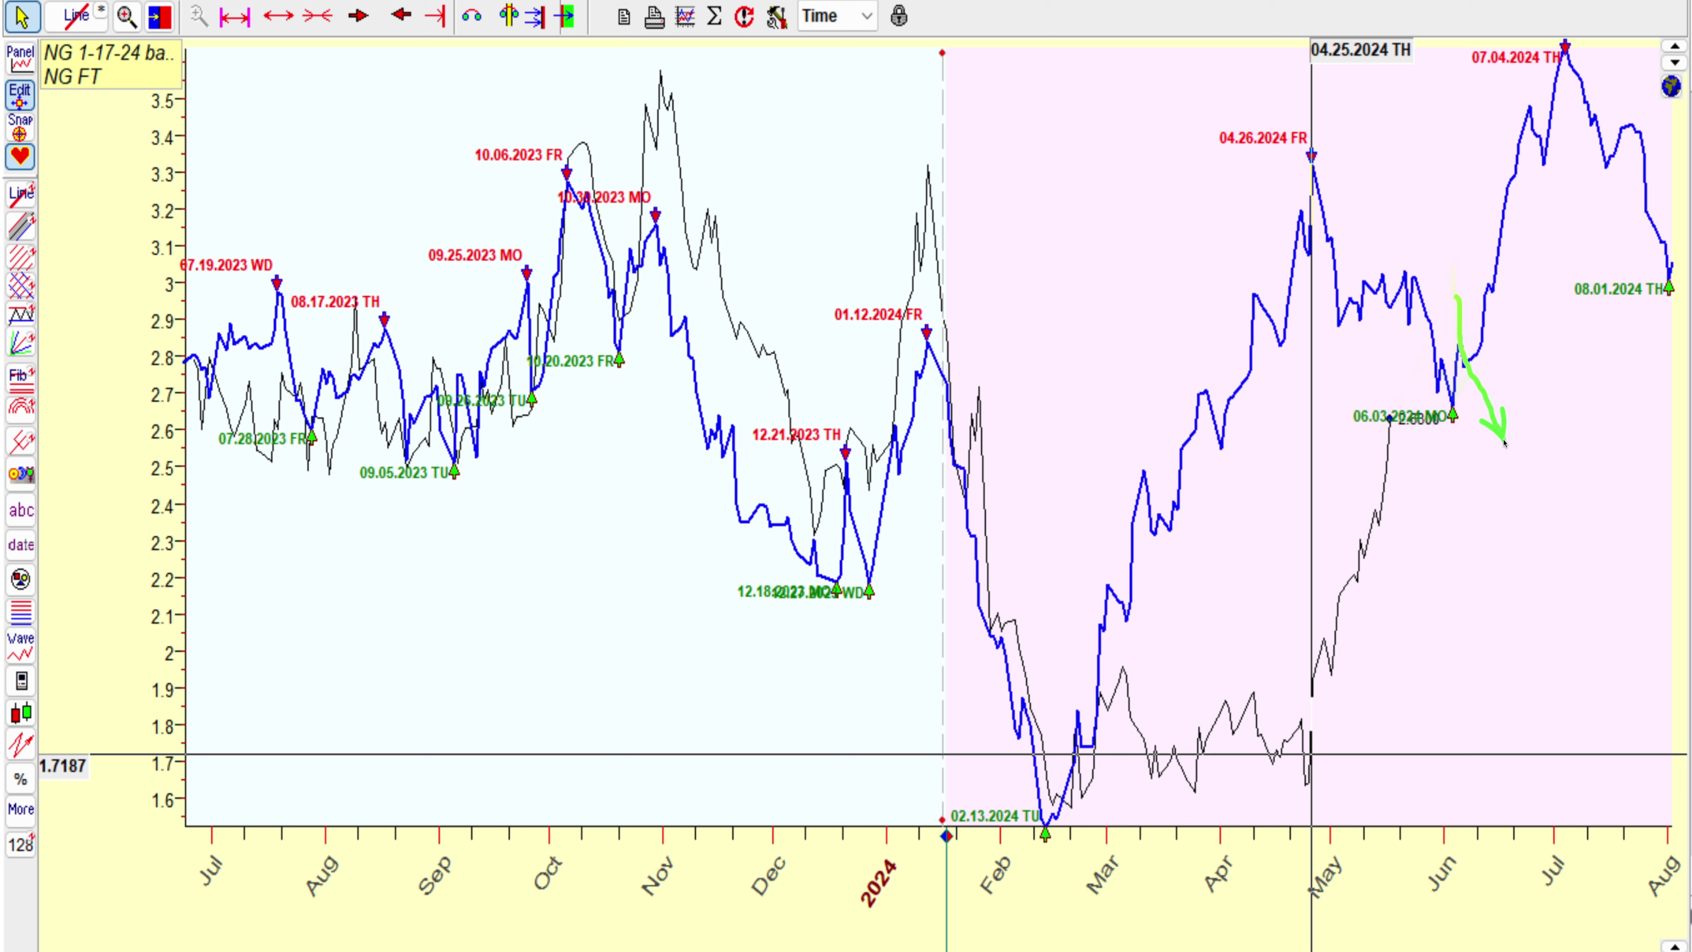
left_click_drag(1505, 442, 1531, 521)
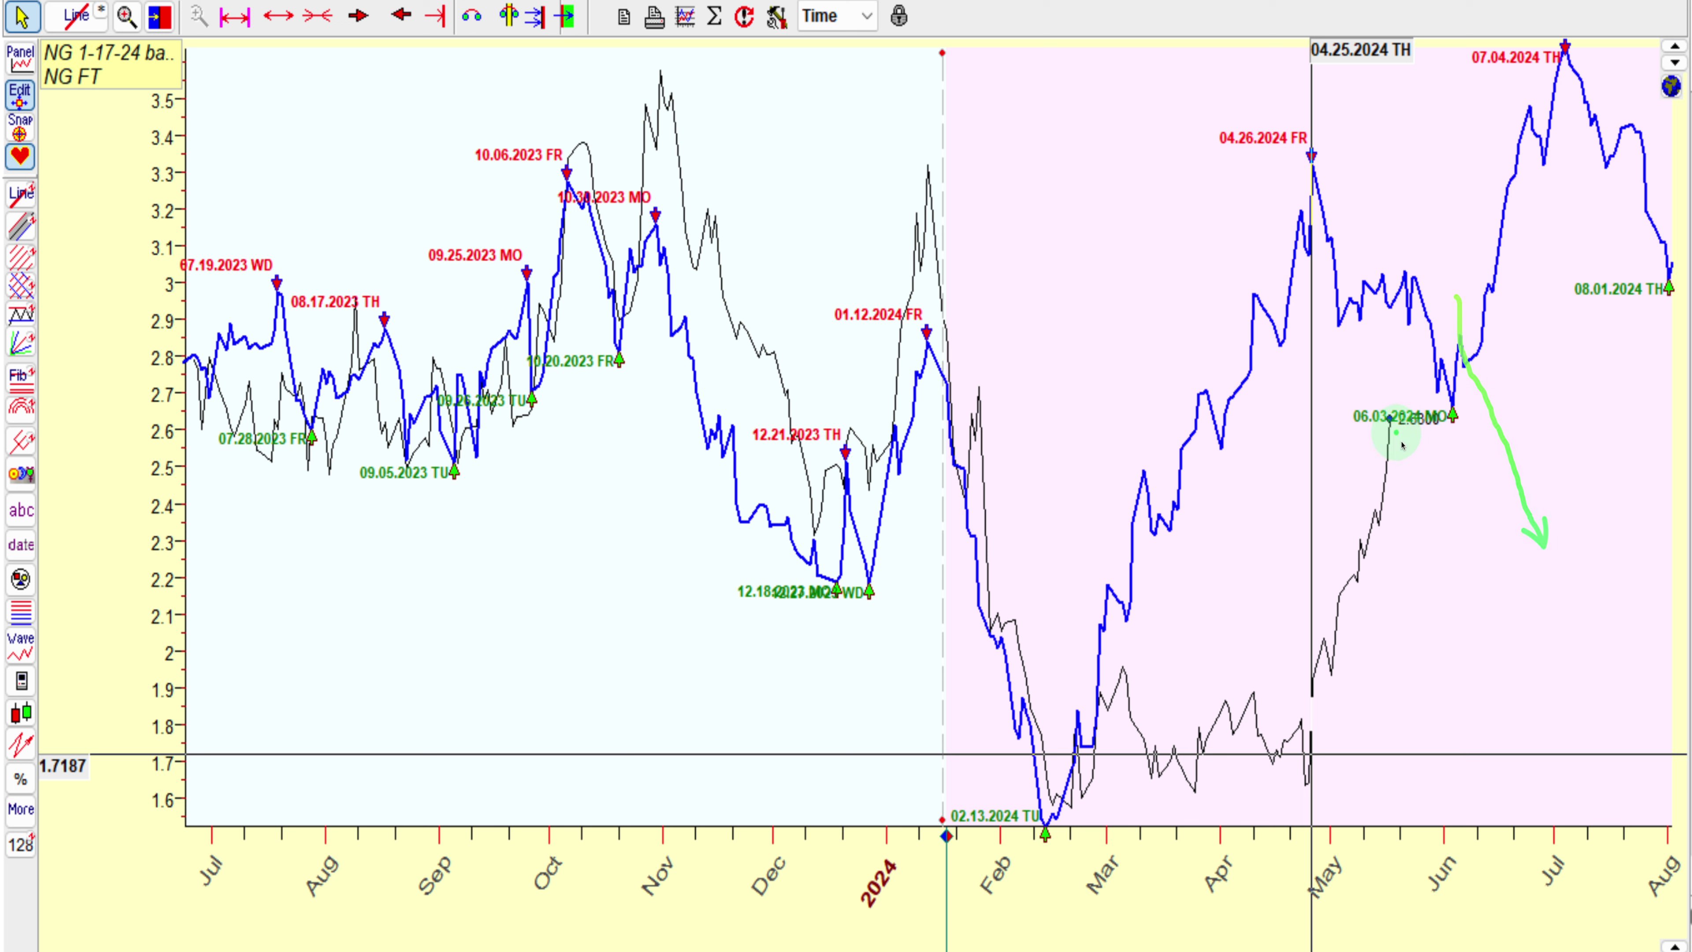
left_click(1380, 421)
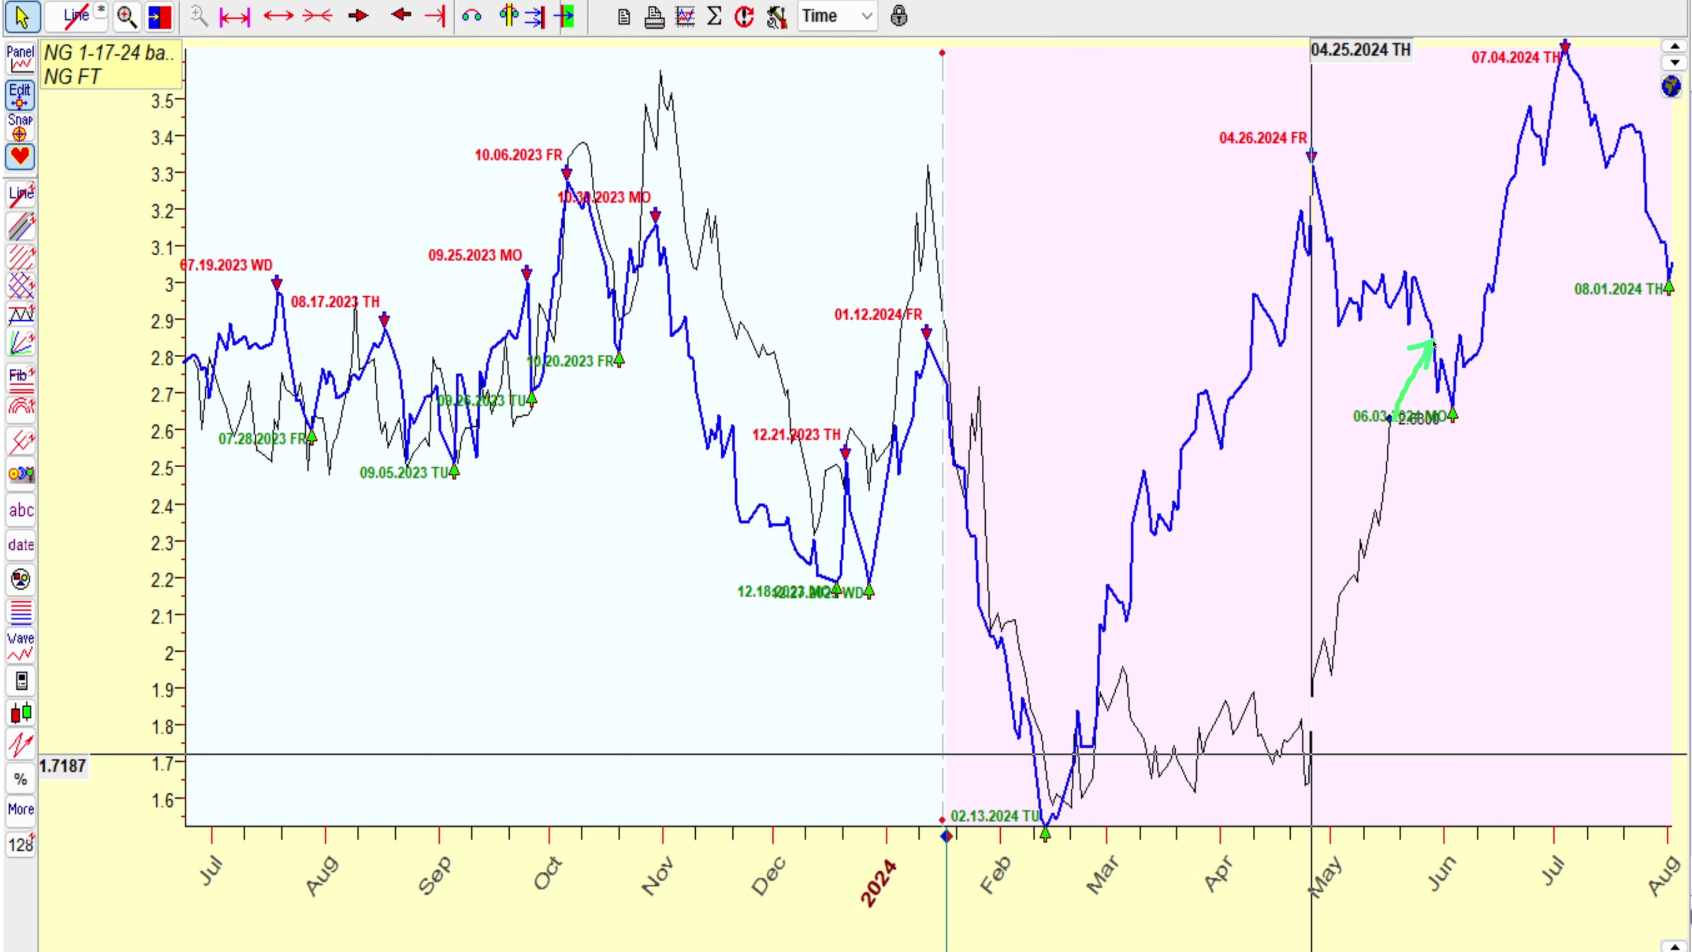
left_click(1387, 427)
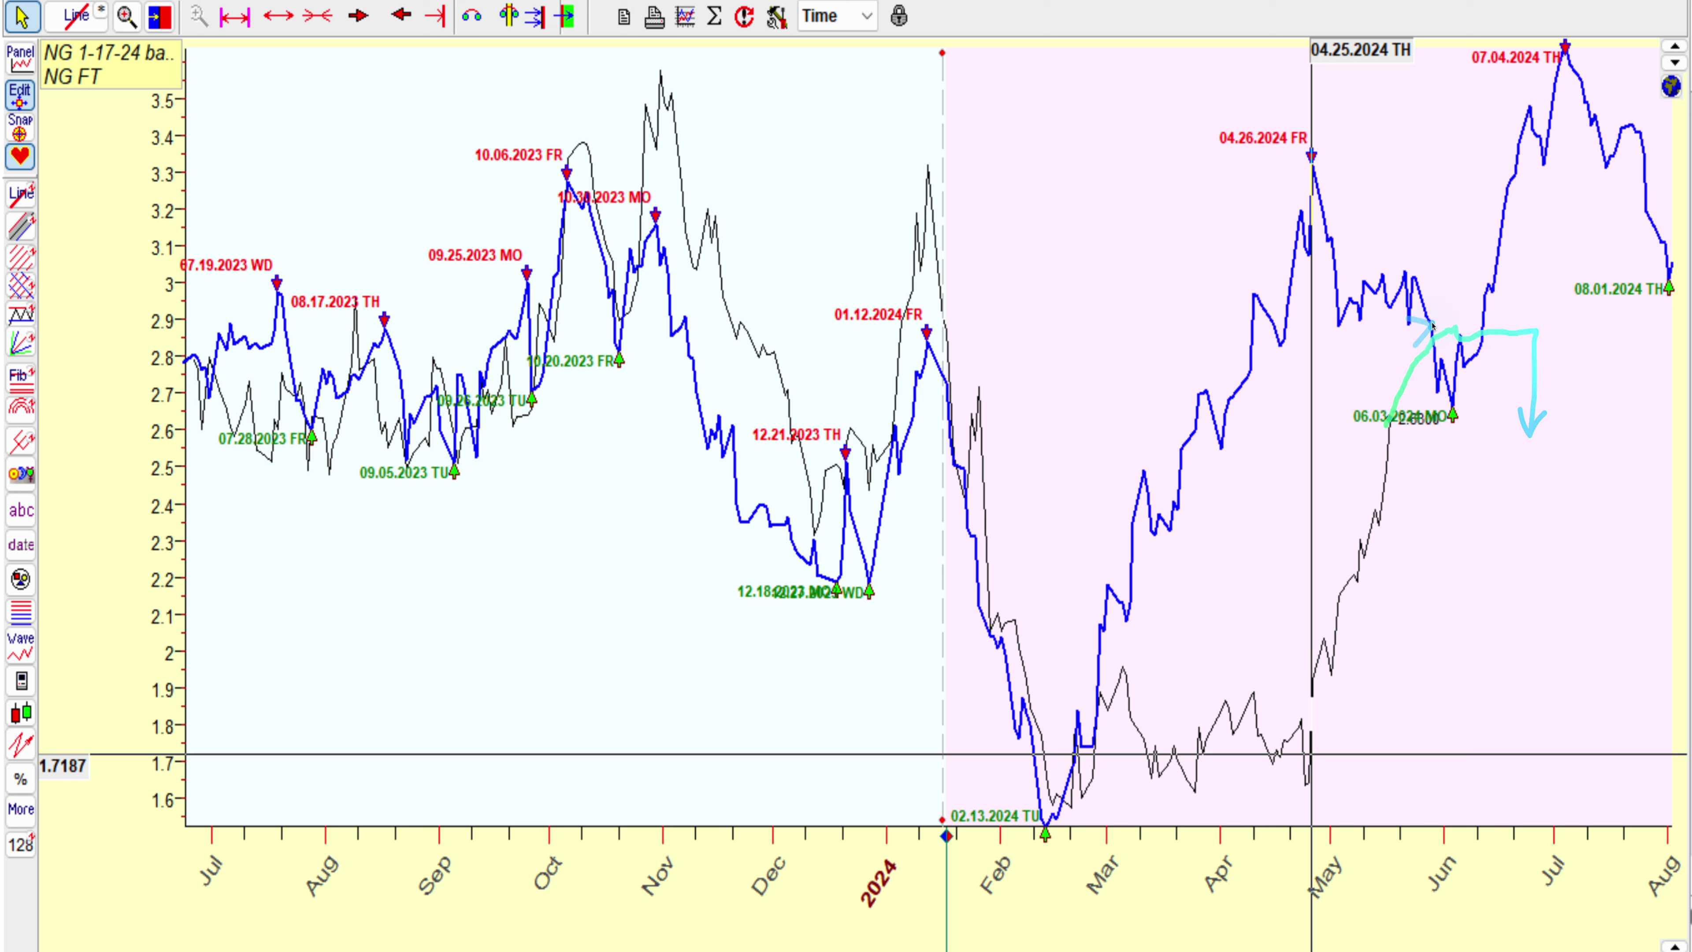
mouse_move(1432, 325)
left_mouse_down()
mouse_move(1575, 308)
mouse_move(1562, 78)
left_mouse_up()
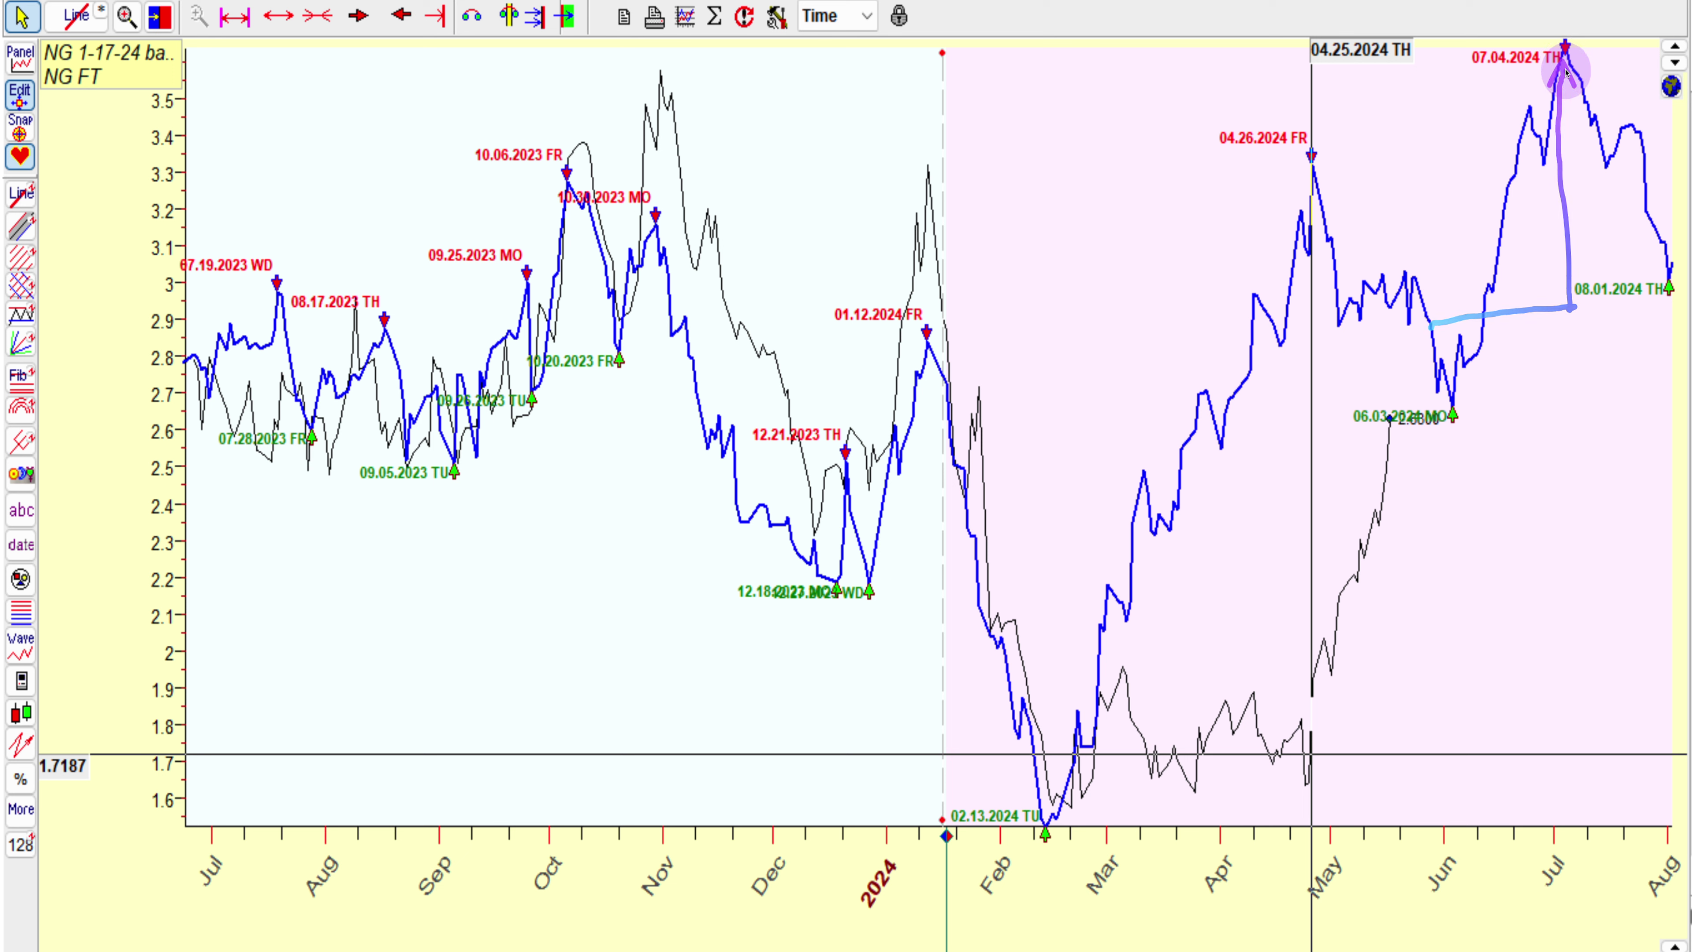
Mark the projection's 07.04.2024 peak date and sketch a price decline following it.
left_click_drag(1567, 290, 1568, 310)
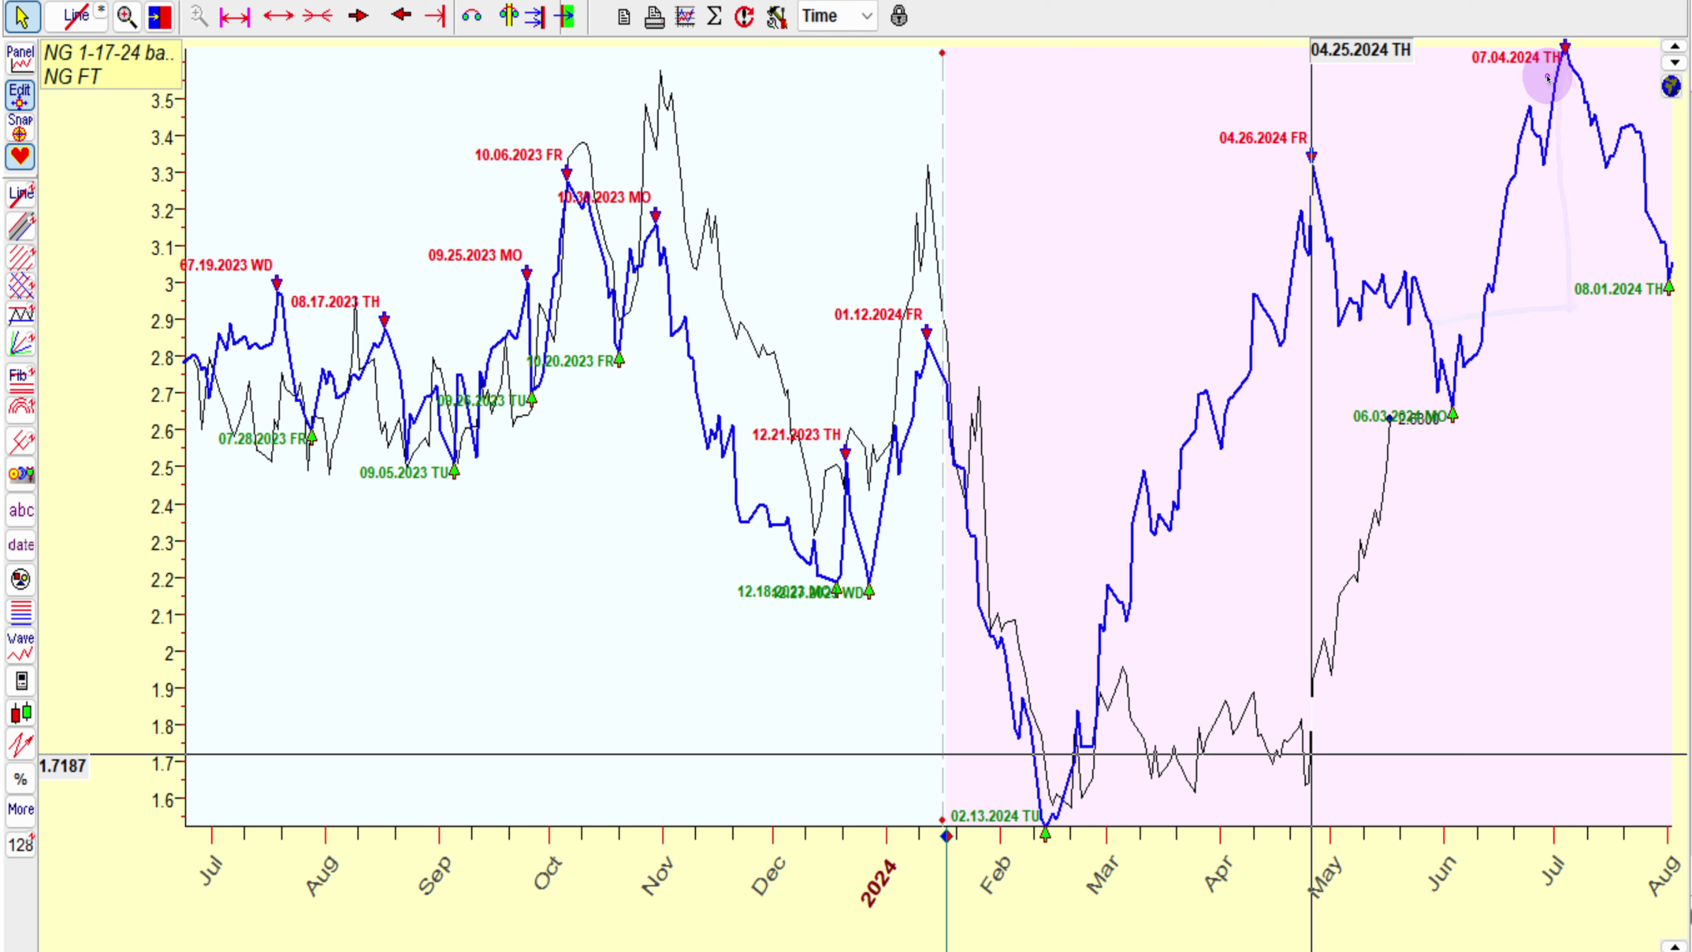
left_click_drag(1557, 298, 1626, 490)
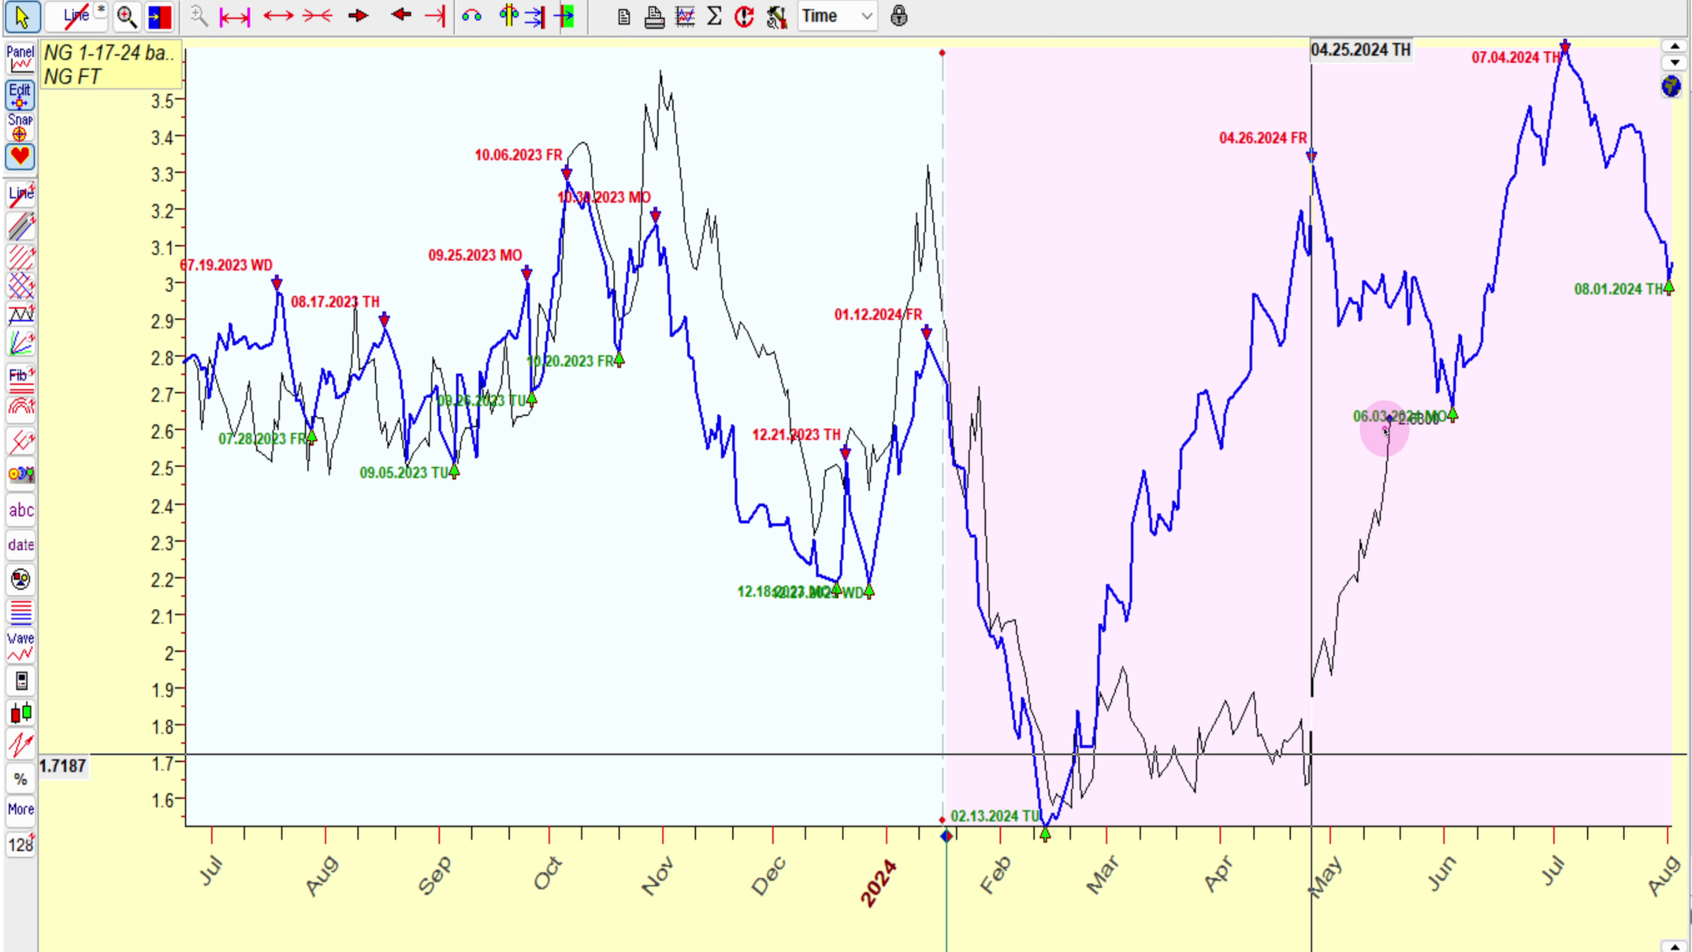
Sketch price paths dipping from the latest May price into an early June low, followed by a rally toward the projection's 07.04.2024 peak.
mouse_move(1440, 399)
left_mouse_down()
mouse_move(1442, 371)
mouse_move(1457, 396)
mouse_move(1427, 420)
mouse_move(1387, 408)
mouse_move(1404, 443)
left_mouse_up()
mouse_move(1449, 507)
left_mouse_down()
mouse_move(1459, 394)
mouse_move(1495, 298)
left_mouse_up()
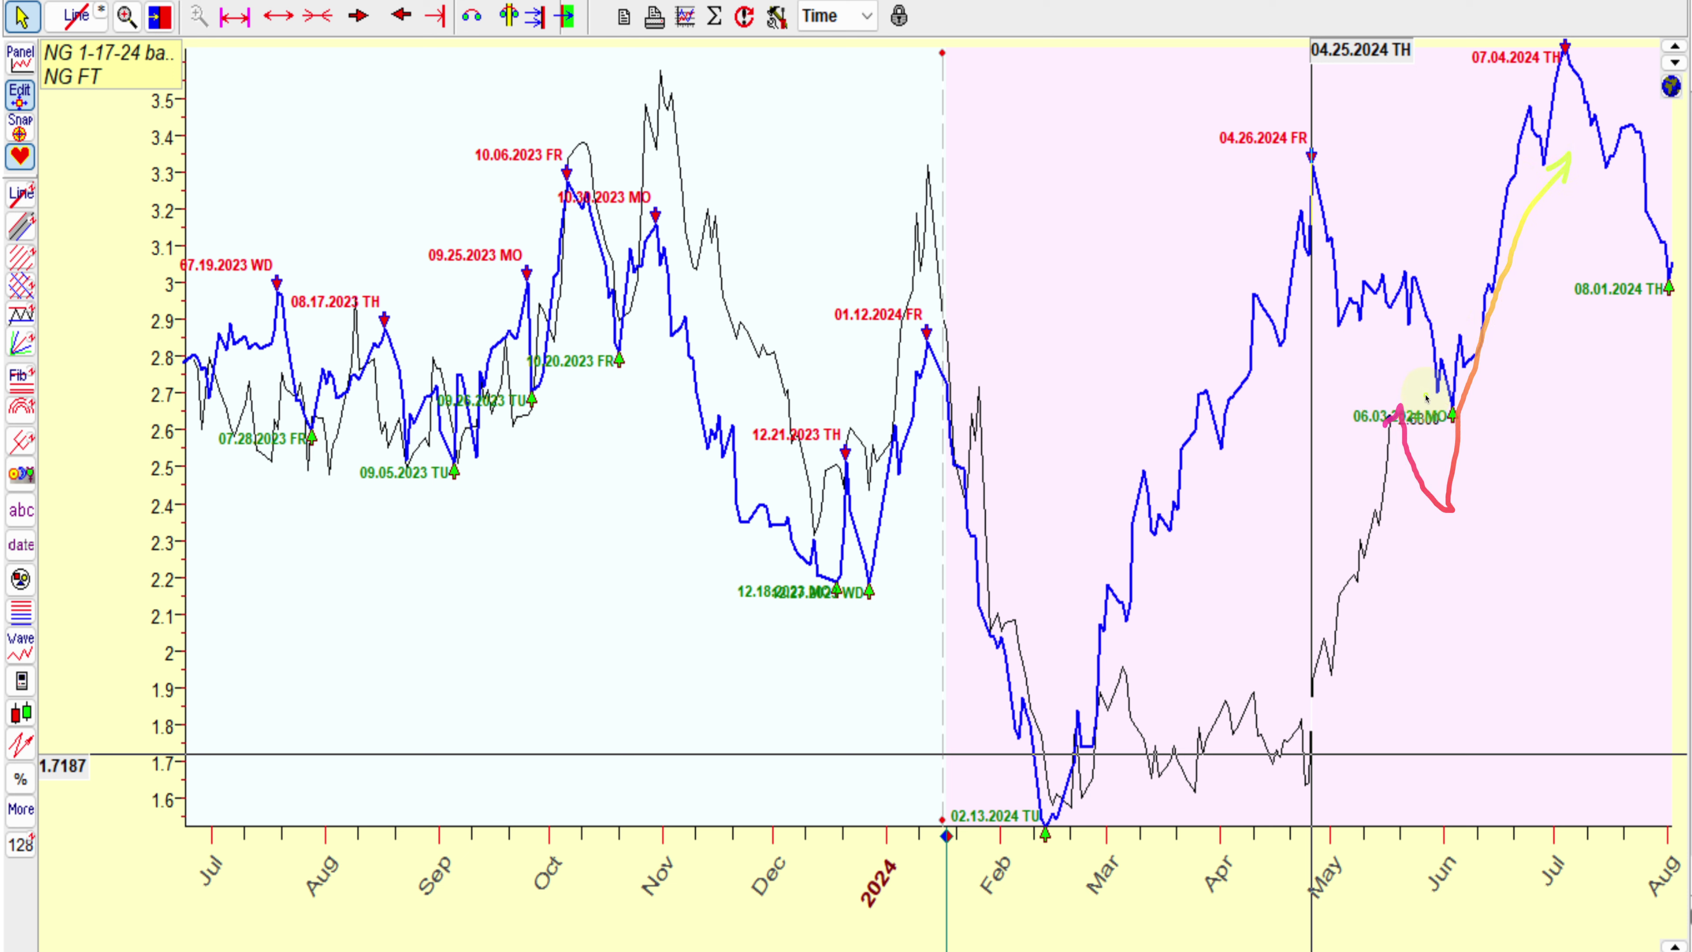
mouse_move(1393, 421)
left_mouse_down()
mouse_move(1449, 494)
mouse_move(1566, 203)
left_mouse_up()
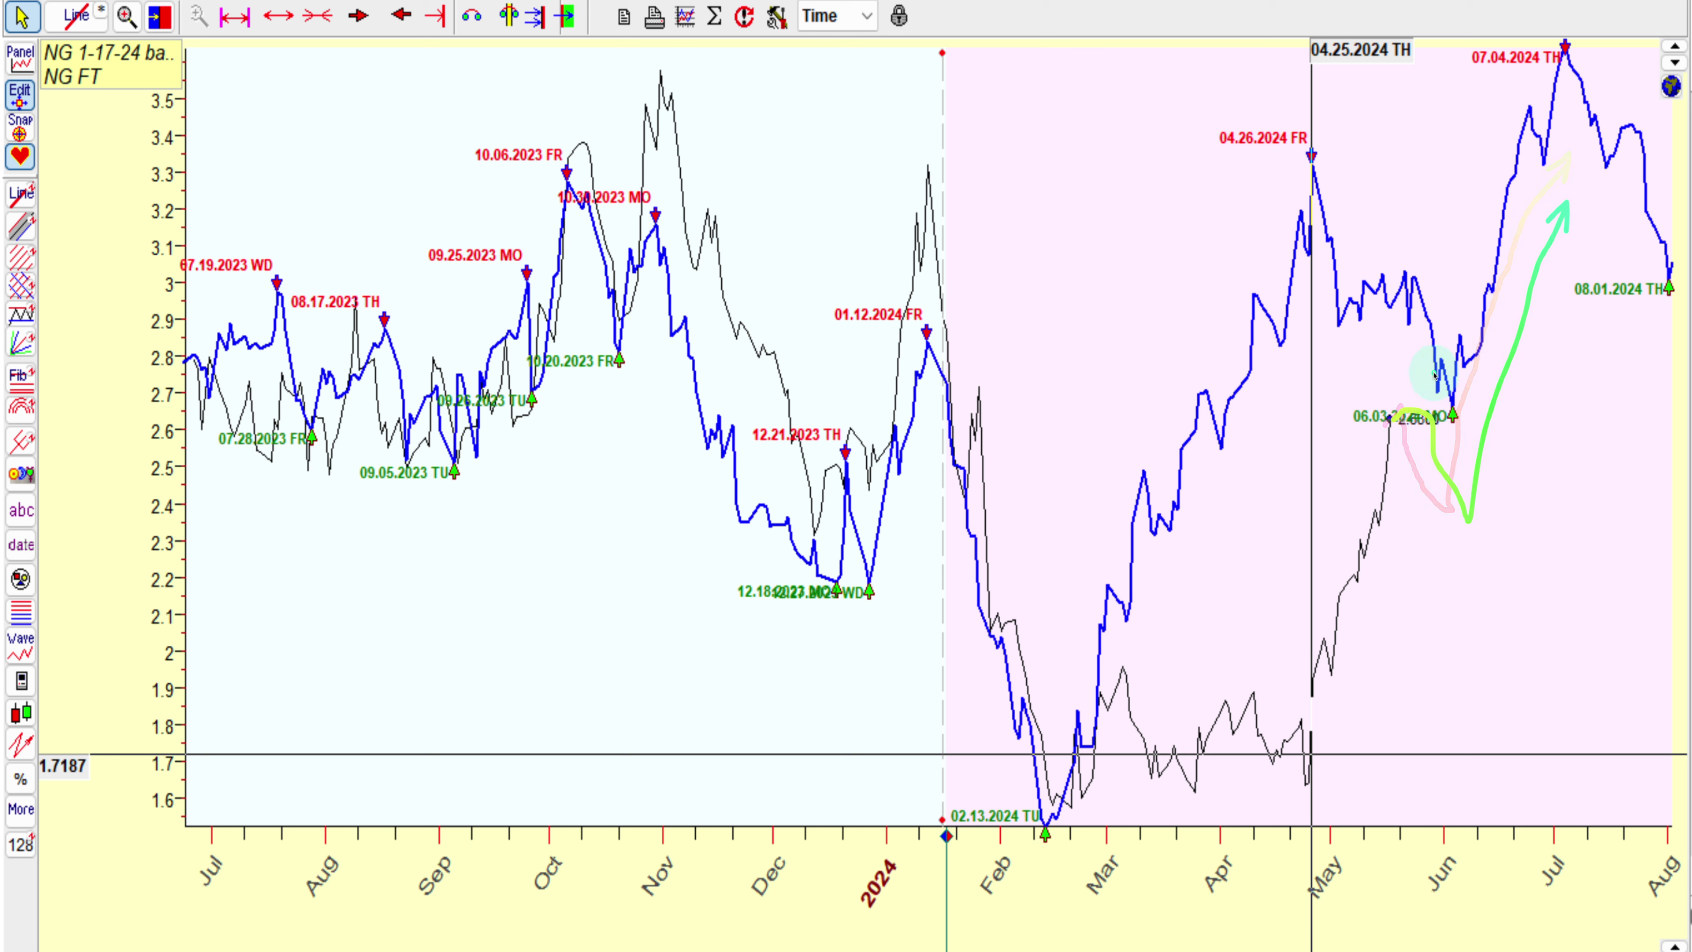
mouse_move(1418, 372)
left_mouse_down()
mouse_move(1447, 303)
mouse_move(1565, 530)
left_mouse_up()
left_click(1430, 479)
mouse_move(1395, 433)
left_mouse_down()
mouse_move(1431, 325)
mouse_move(1575, 327)
mouse_move(1569, 46)
left_mouse_up()
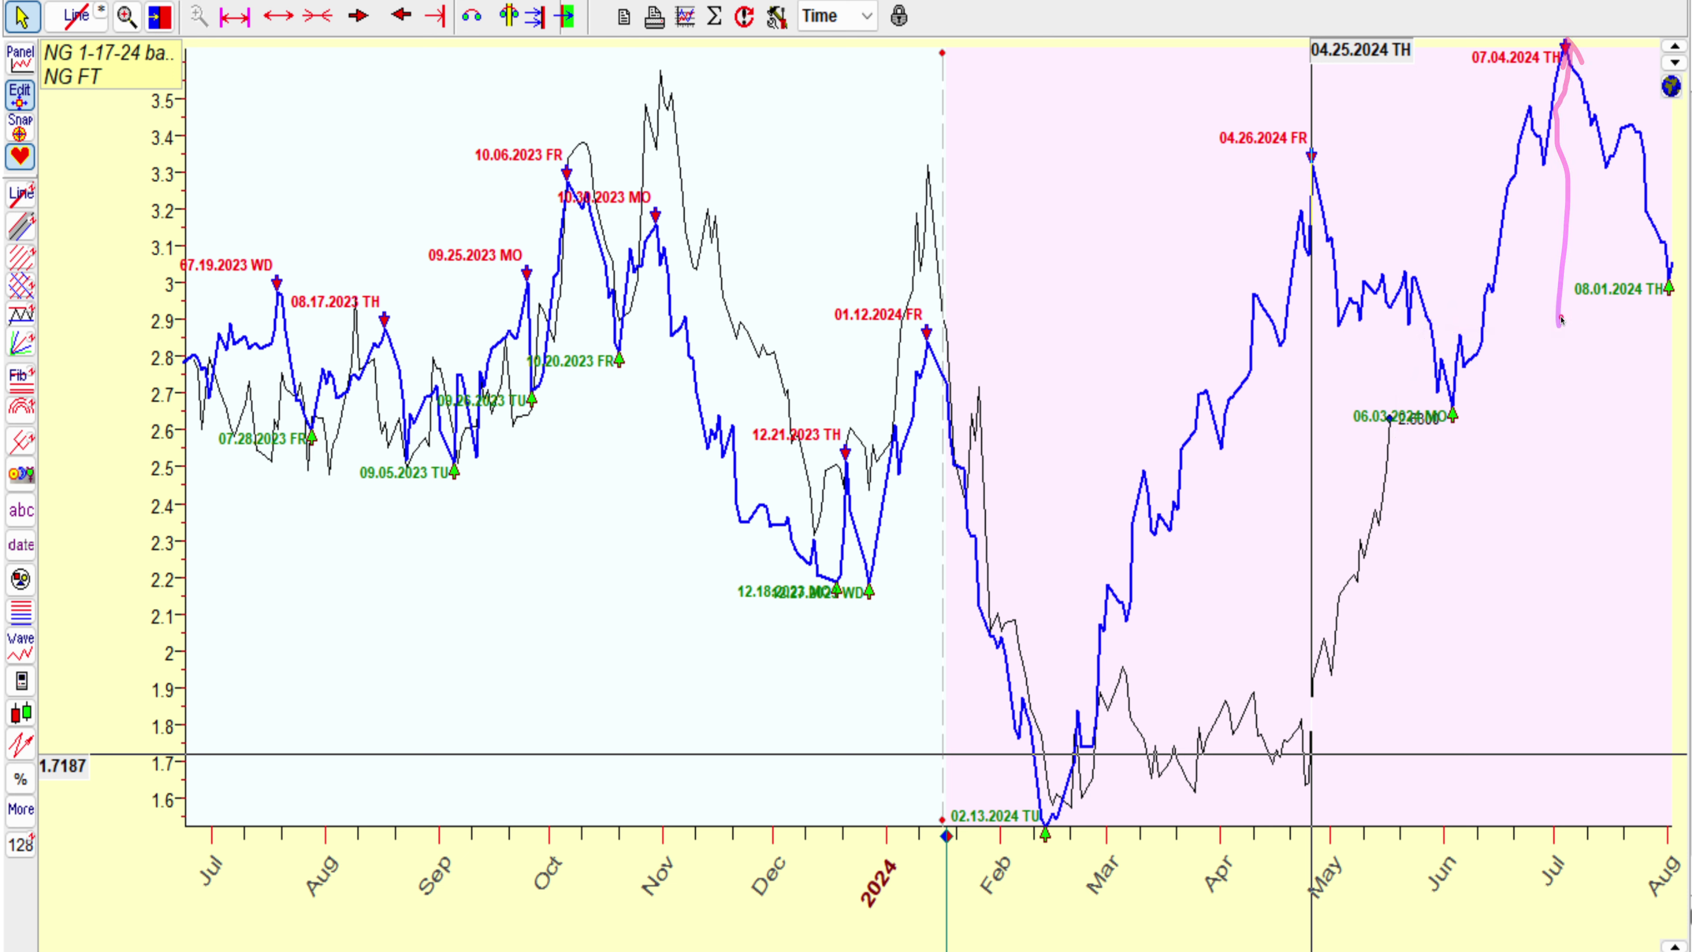
mouse_move(1562, 320)
left_mouse_down()
mouse_move(1589, 517)
mouse_move(1567, 321)
mouse_move(1611, 158)
left_mouse_up()
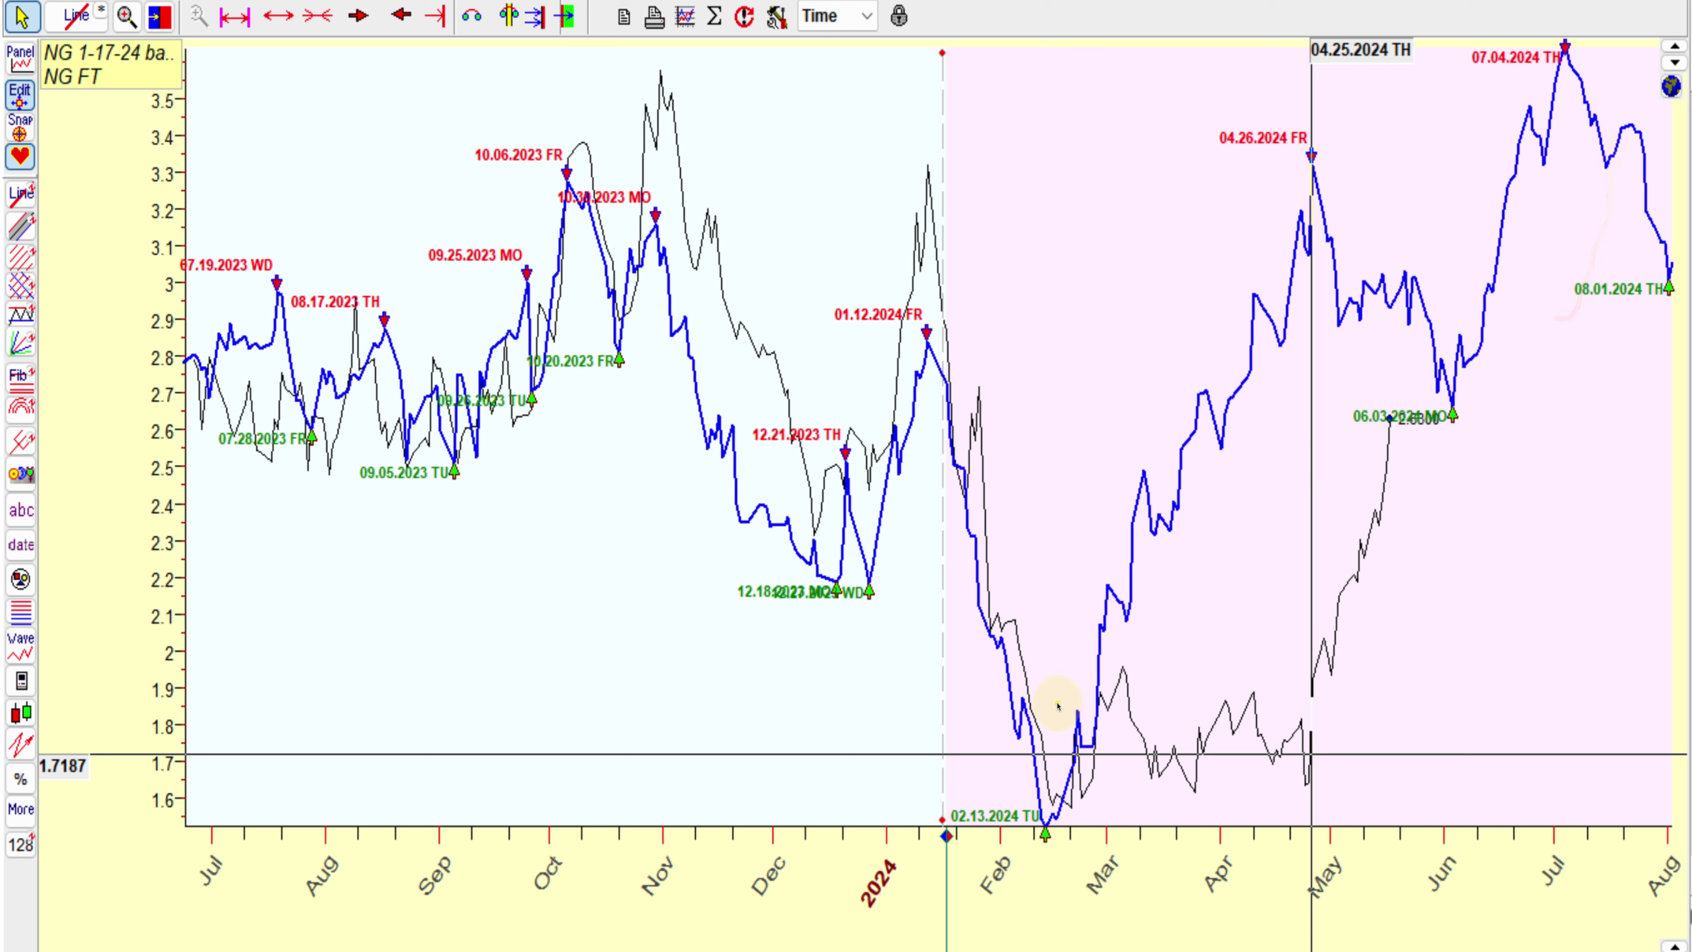
Compare the actual price's path from the 02.13.2024 low to 04.25.2024 with the projection's rise into its 04.26.2024 peak.
mouse_move(1029, 761)
left_mouse_down()
mouse_move(1062, 825)
mouse_move(1181, 803)
left_mouse_up()
mouse_move(1038, 750)
left_mouse_down()
mouse_move(1199, 742)
mouse_move(1219, 757)
left_mouse_up()
mouse_move(1059, 780)
left_mouse_down()
mouse_move(1192, 464)
mouse_move(1306, 243)
mouse_move(1336, 233)
left_mouse_up()
left_click_drag(1050, 756, 1322, 748)
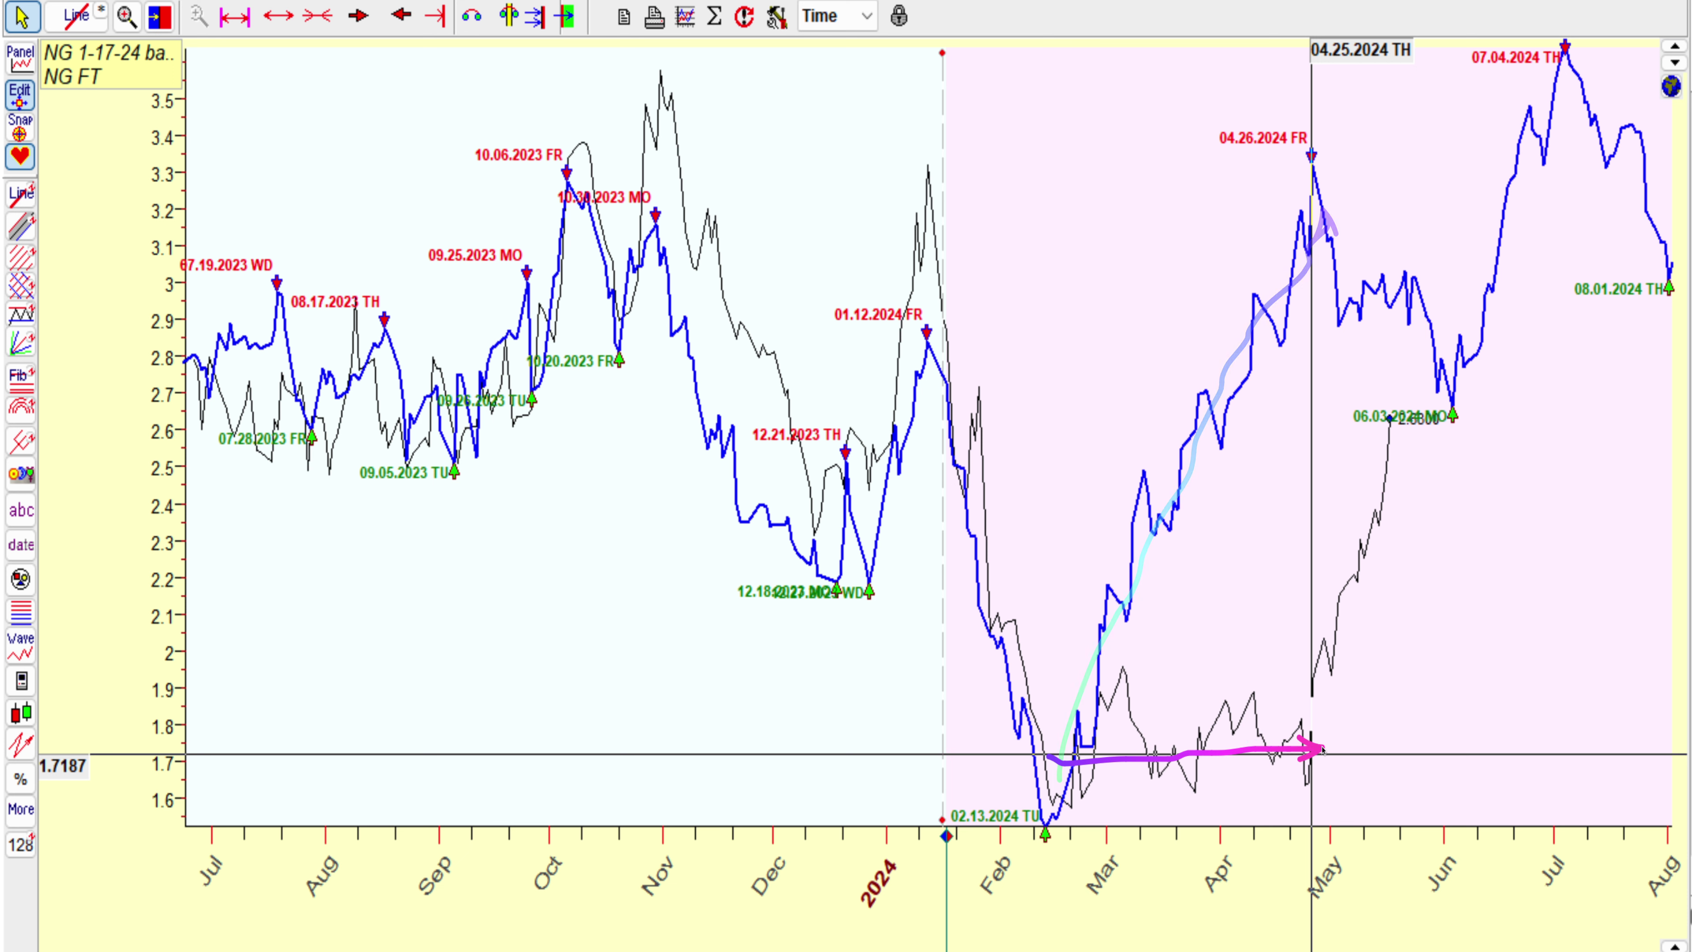
left_click_drag(1310, 73, 1315, 112)
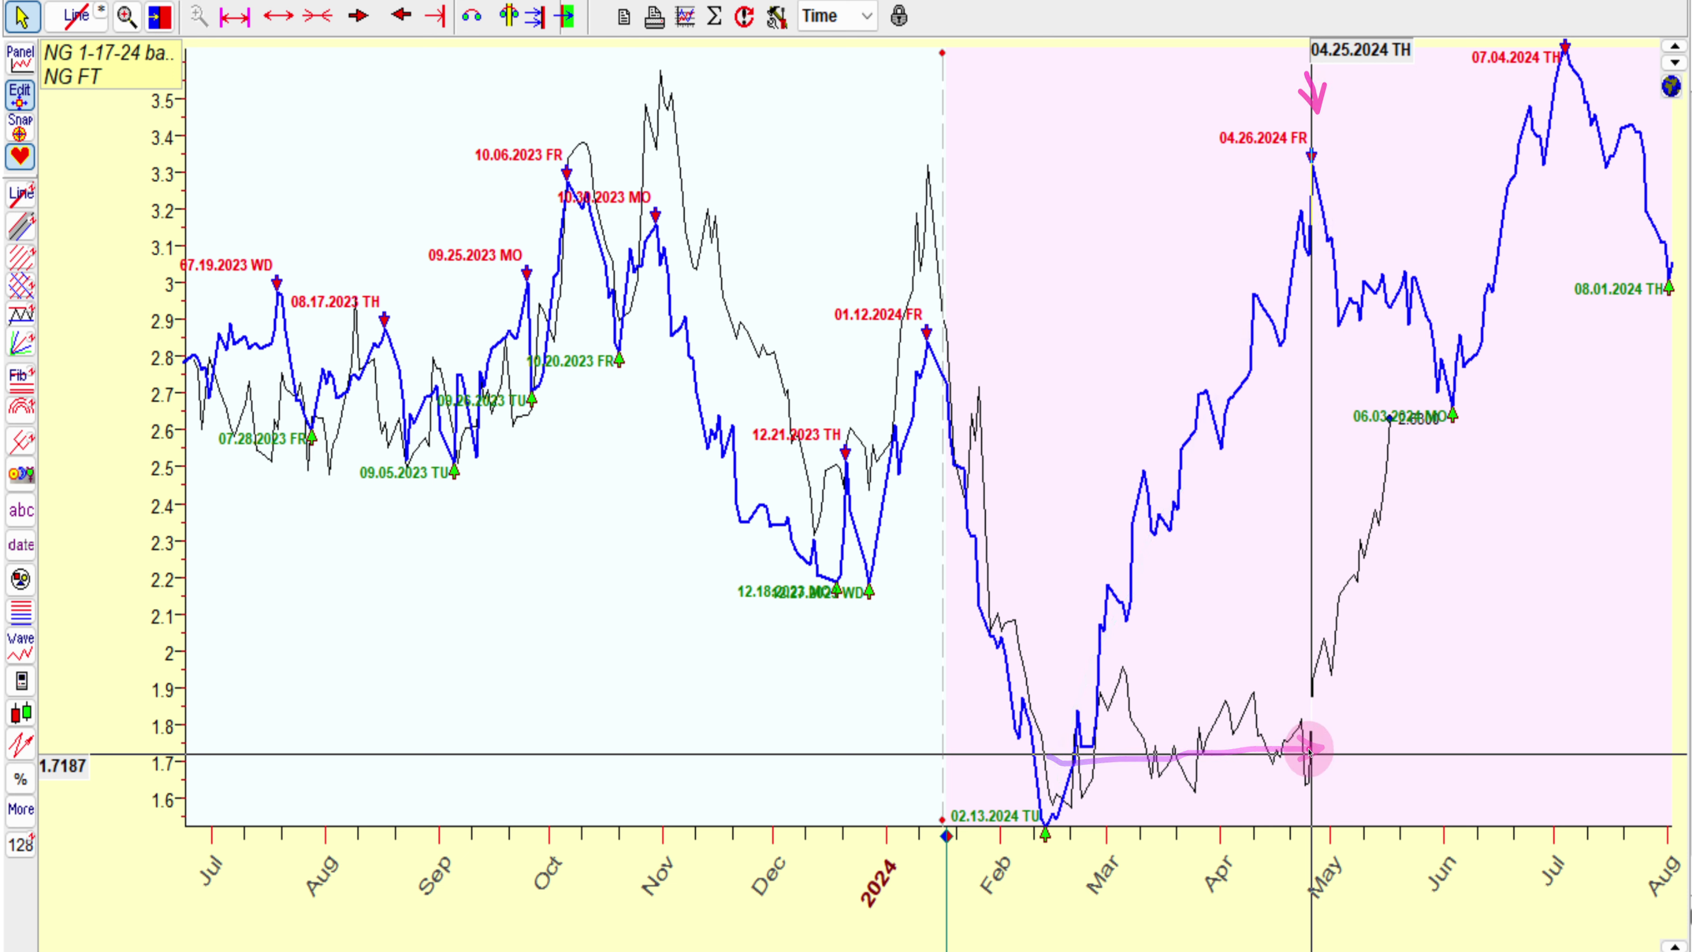
mouse_move(1304, 754)
left_mouse_down()
mouse_move(1352, 650)
mouse_move(1394, 427)
left_mouse_up()
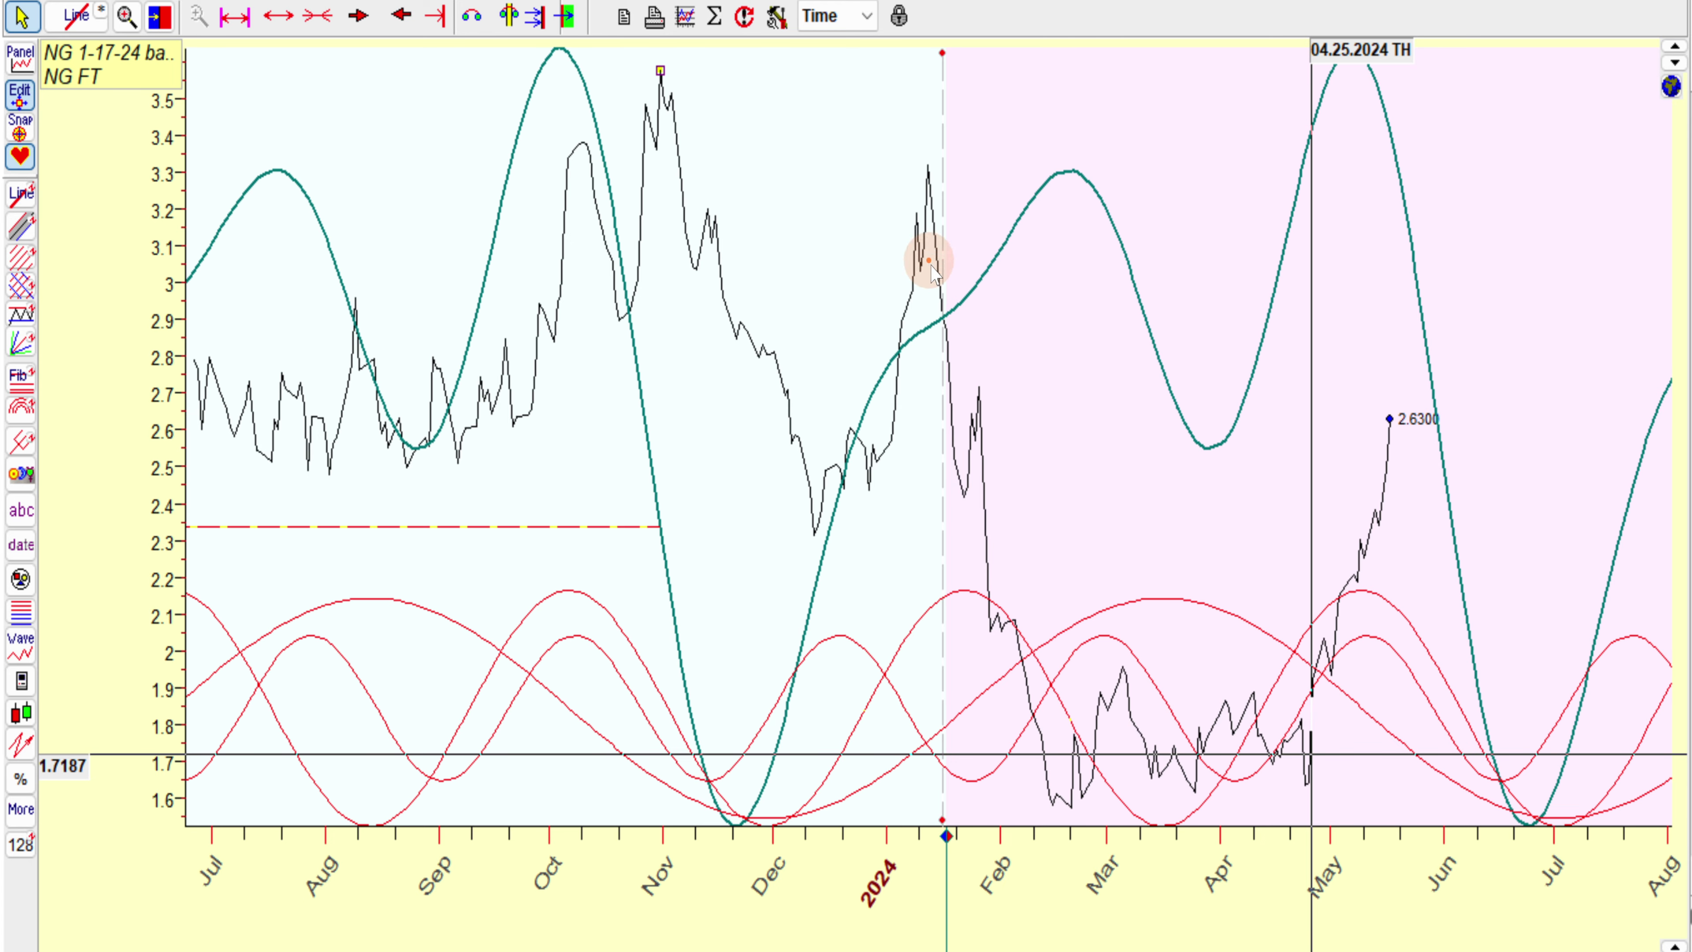
Trace the price's January-February fall and its rise since late April against the composite cycle, and mark the cycle's decline into June.
left_click_drag(908, 237, 940, 320)
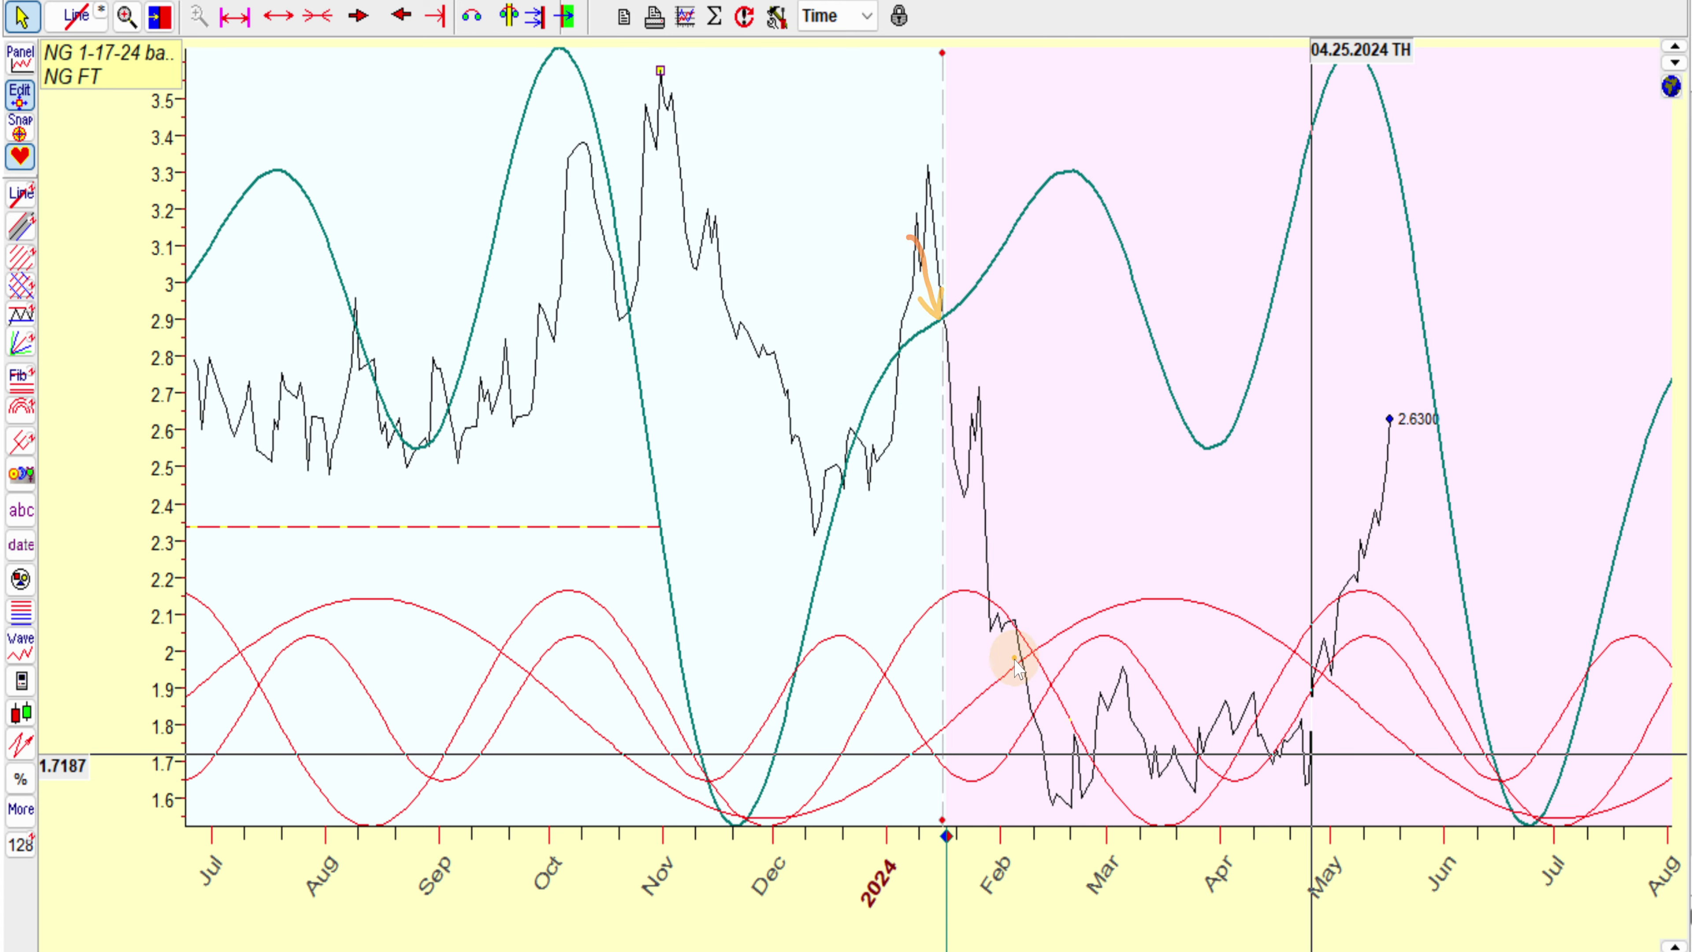
left_click_drag(1034, 539, 1033, 642)
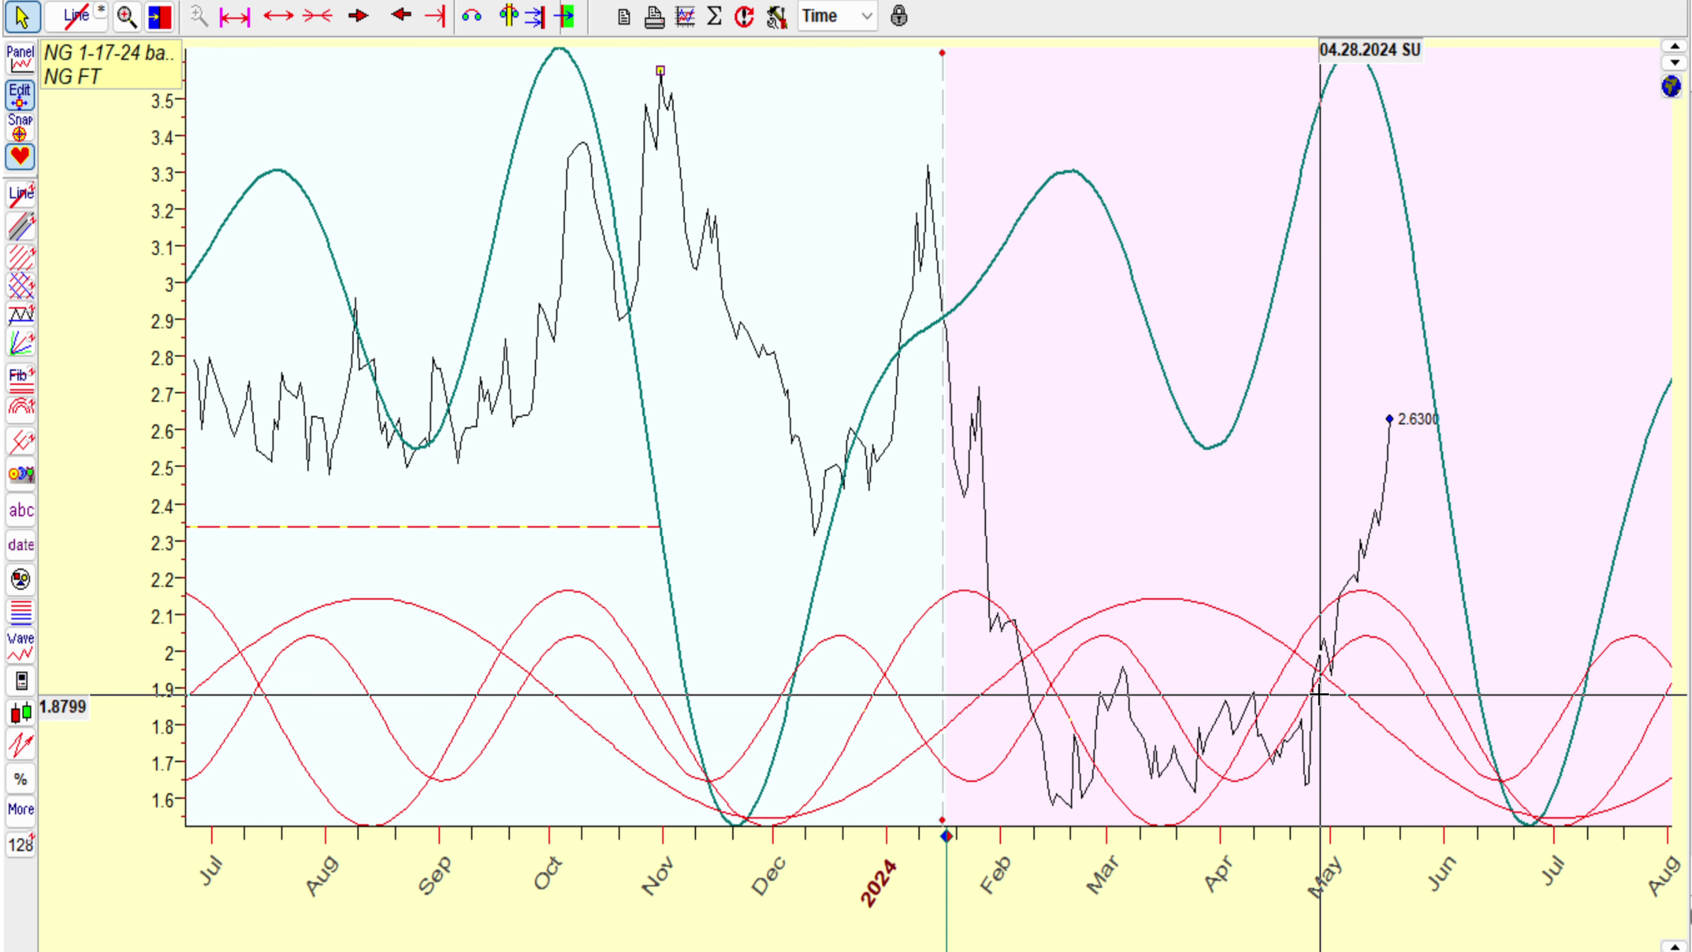
left_click_drag(1316, 683, 1379, 435)
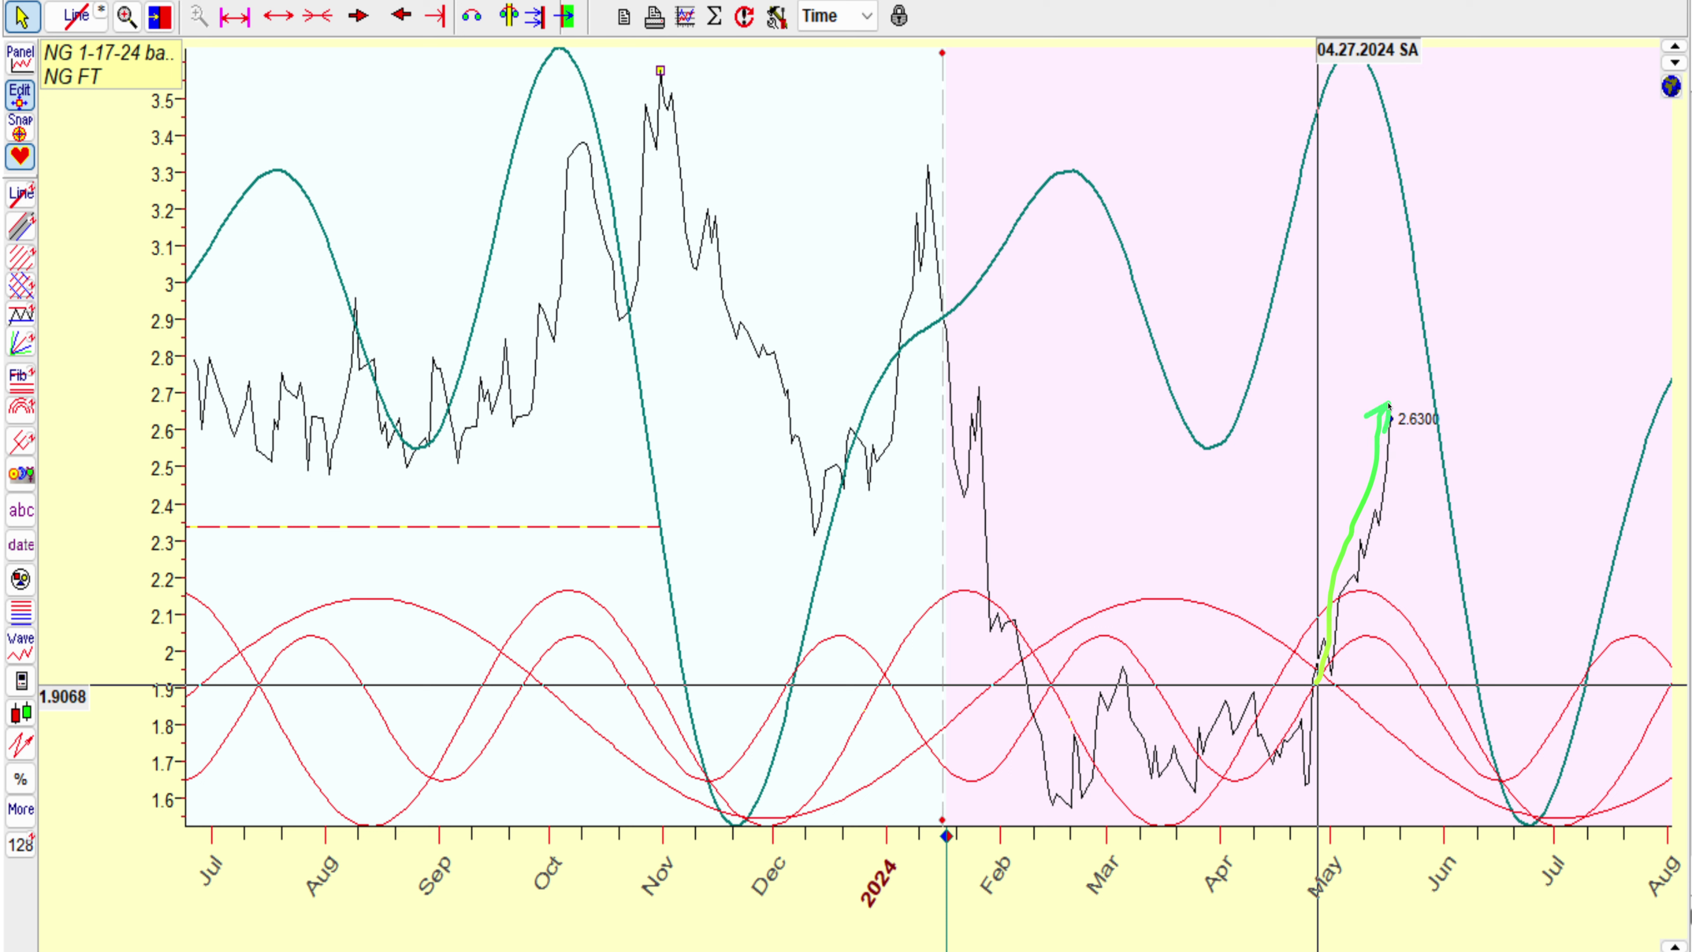
left_click_drag(1545, 574, 1506, 751)
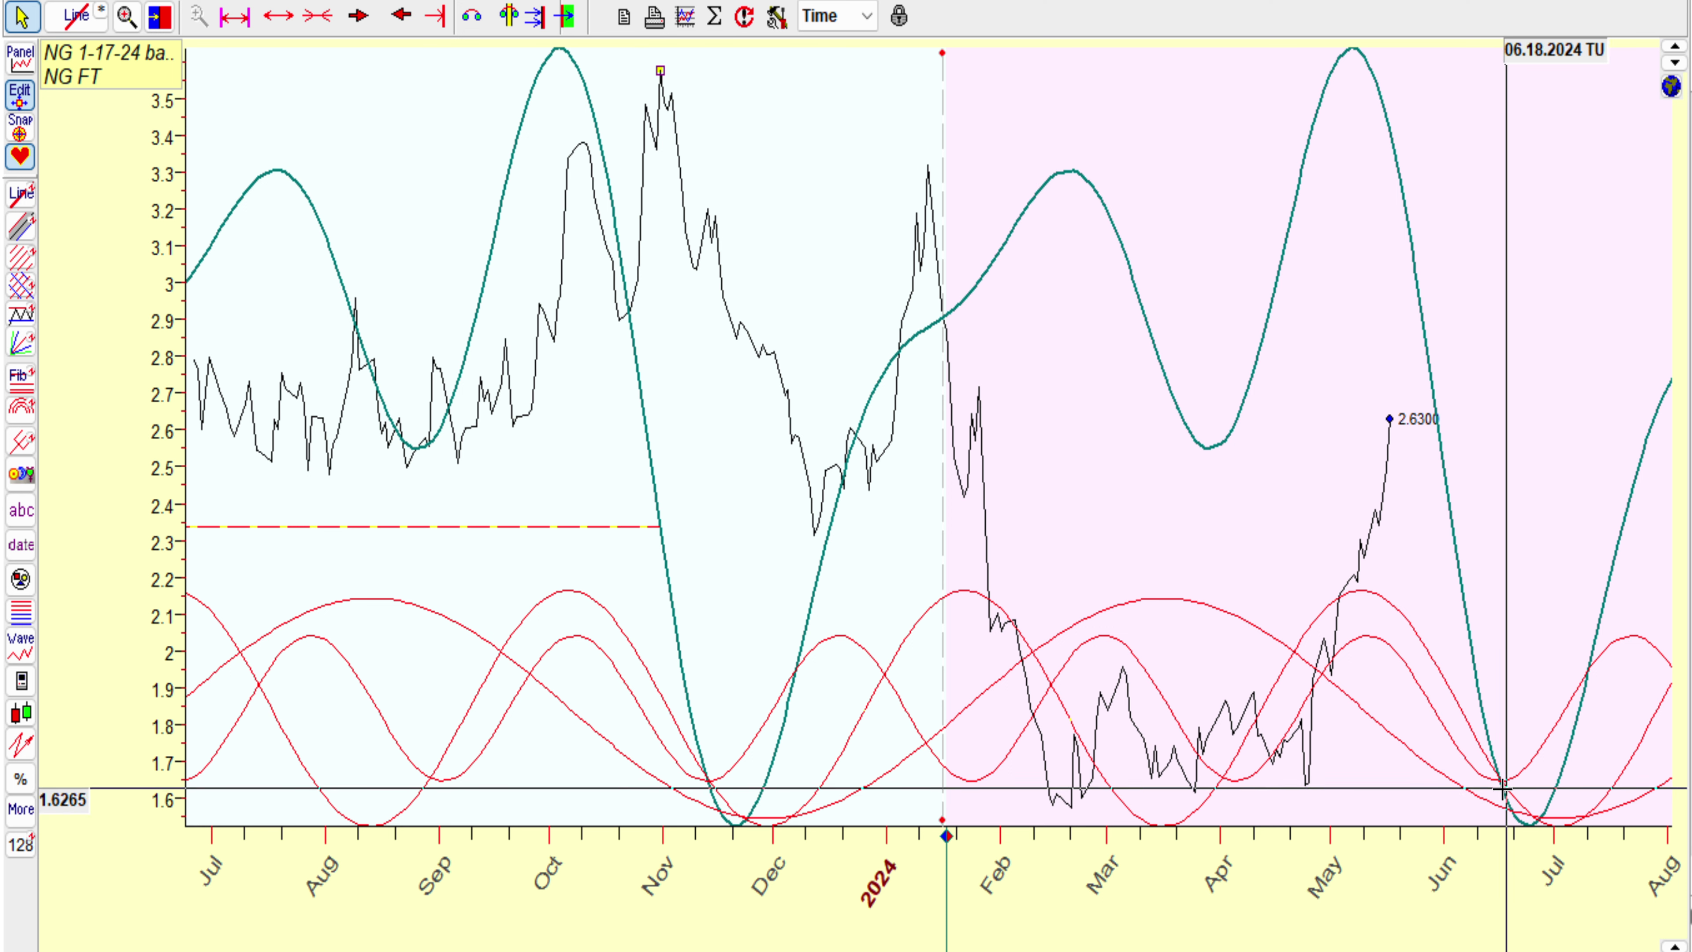
mouse_move(1322, 616)
left_mouse_down()
mouse_move(1402, 595)
mouse_move(1455, 775)
mouse_move(1276, 603)
mouse_move(1289, 594)
left_mouse_up()
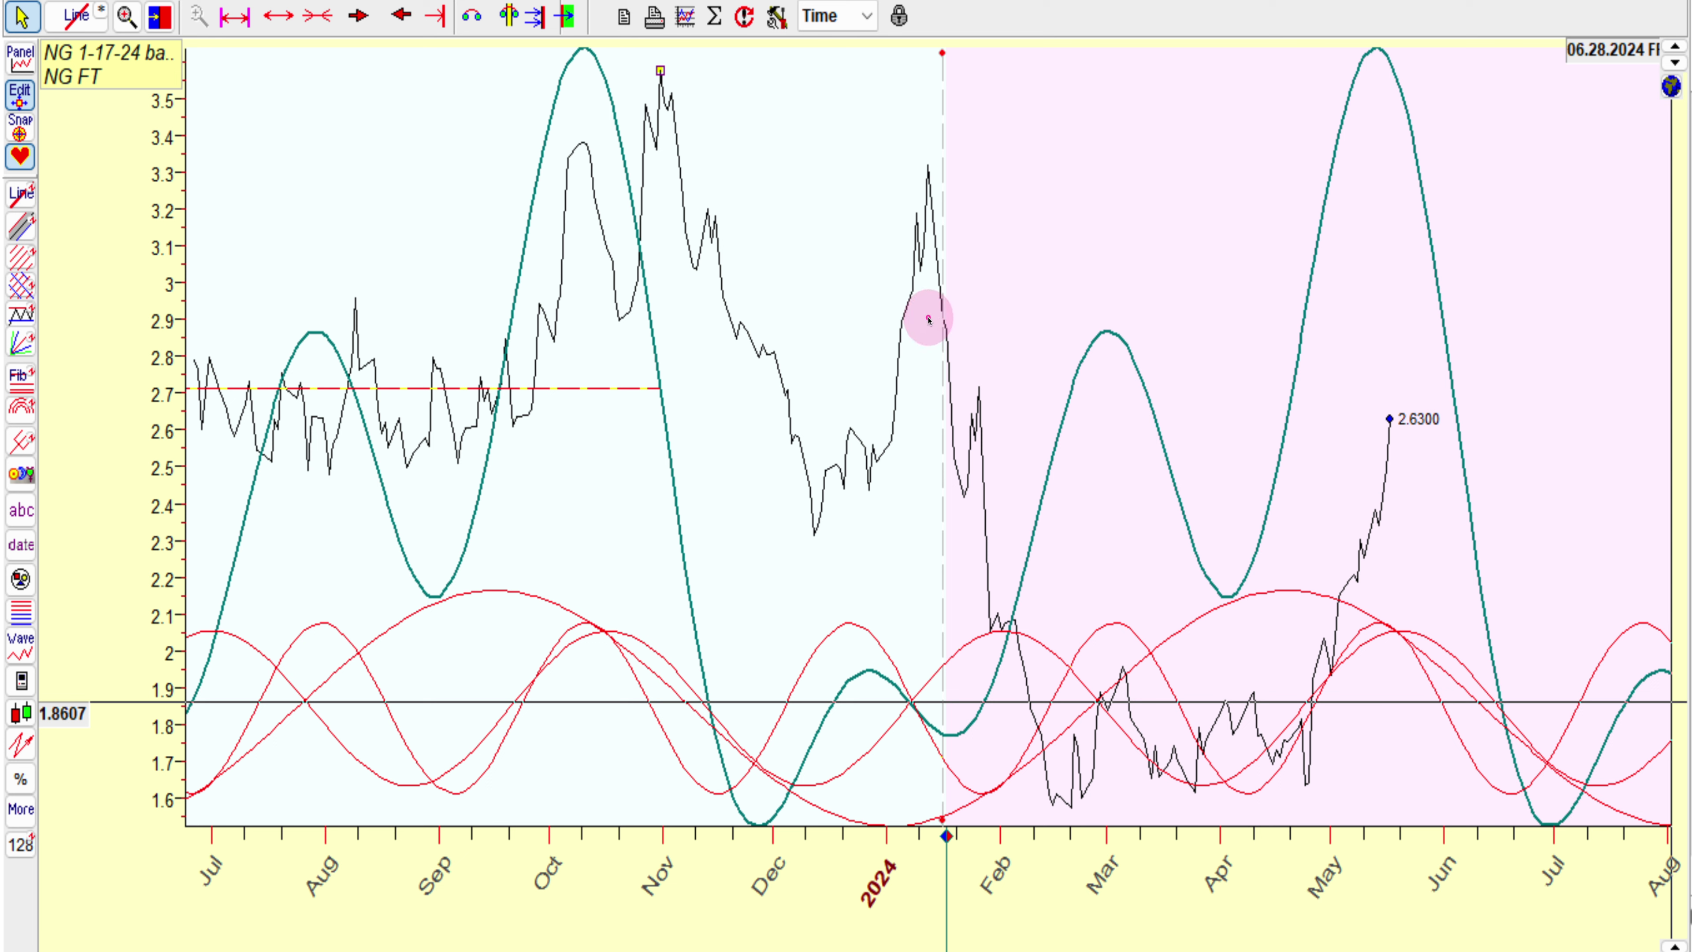
Trace the price's fall from mid-January to the February low against the second composite cycle and its component cycles.
mouse_move(928, 320)
left_mouse_down()
mouse_move(1041, 531)
mouse_move(1064, 655)
left_mouse_up()
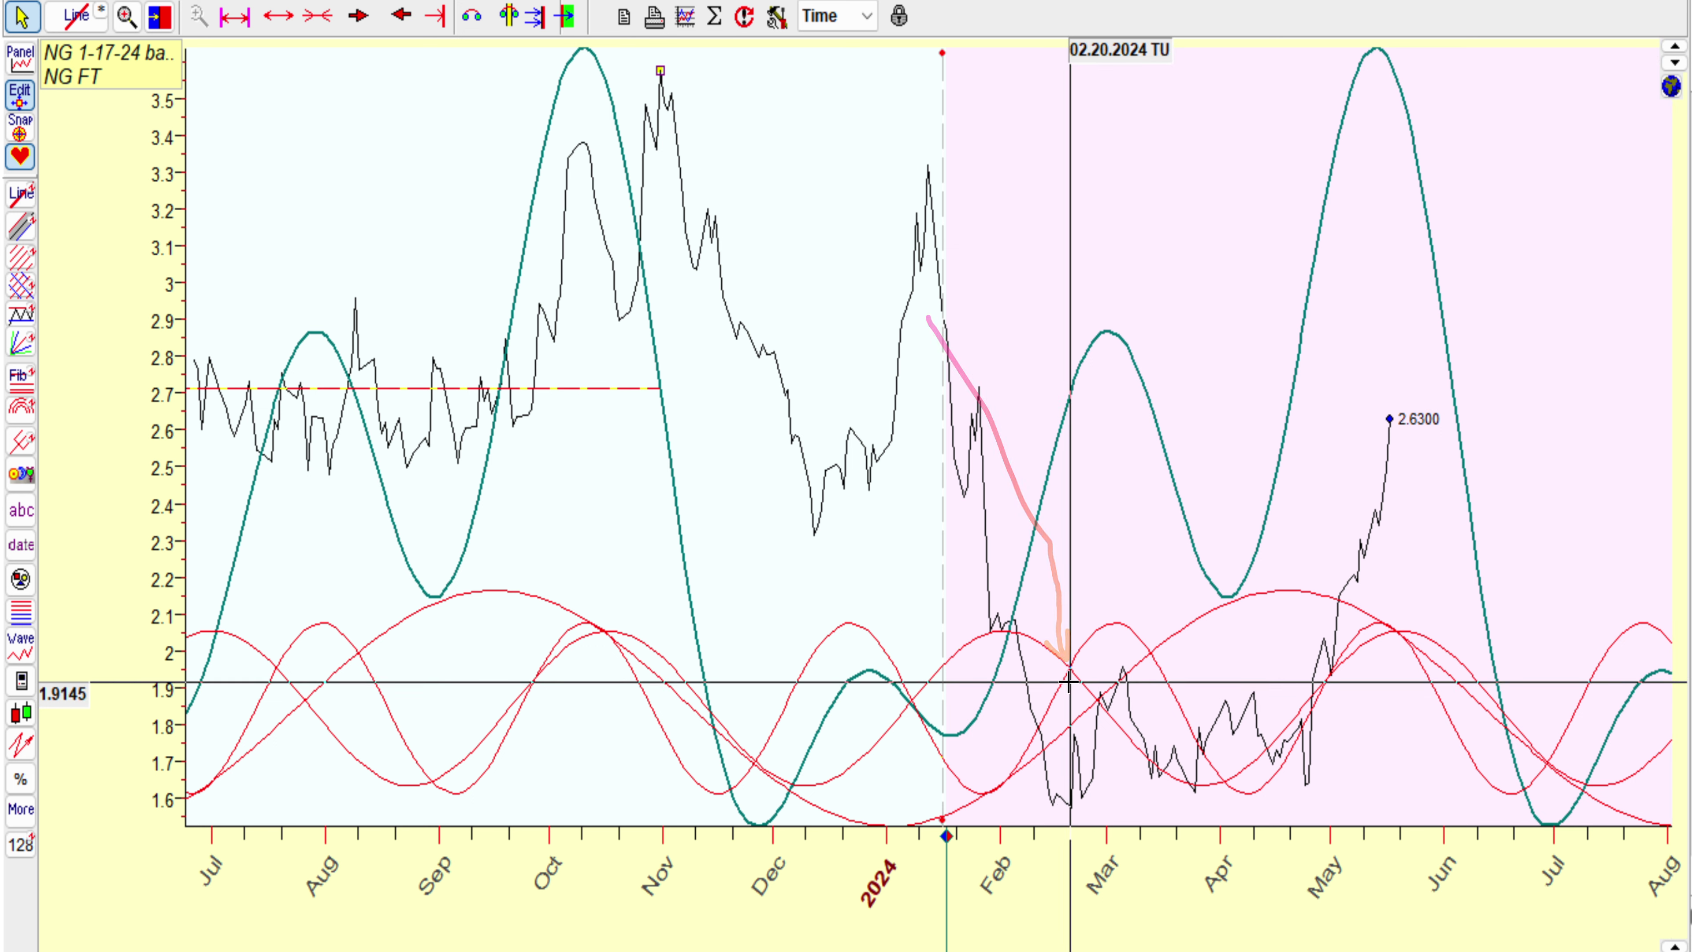
left_click_drag(1040, 634, 1064, 715)
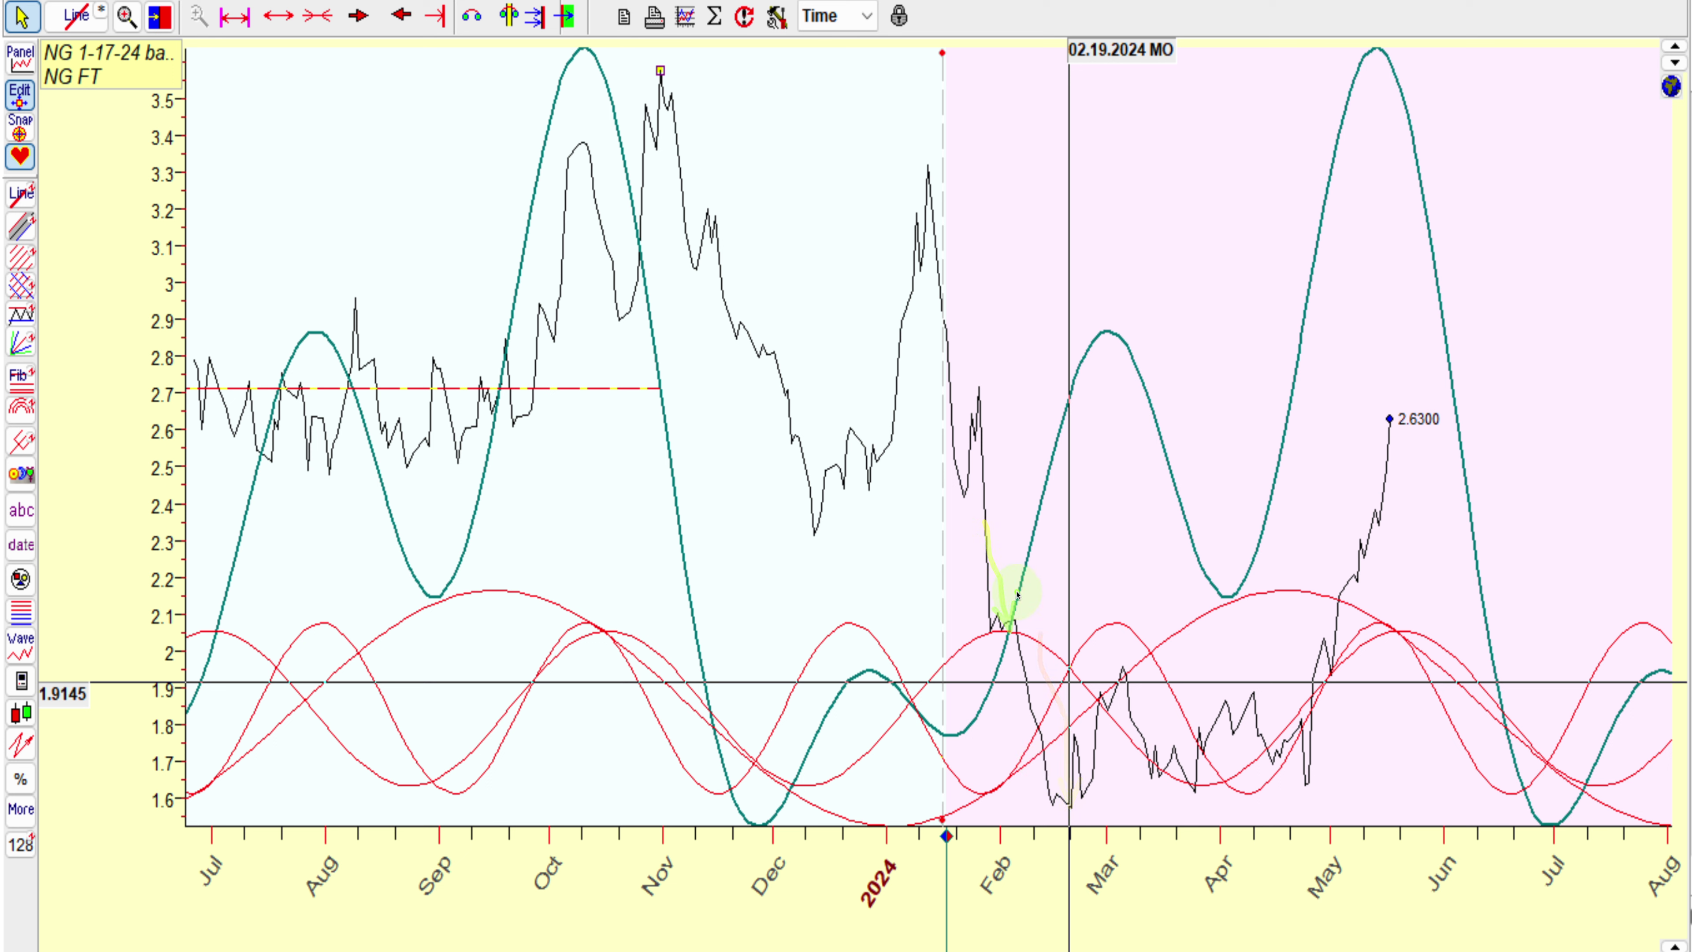
left_click_drag(1010, 608, 1047, 759)
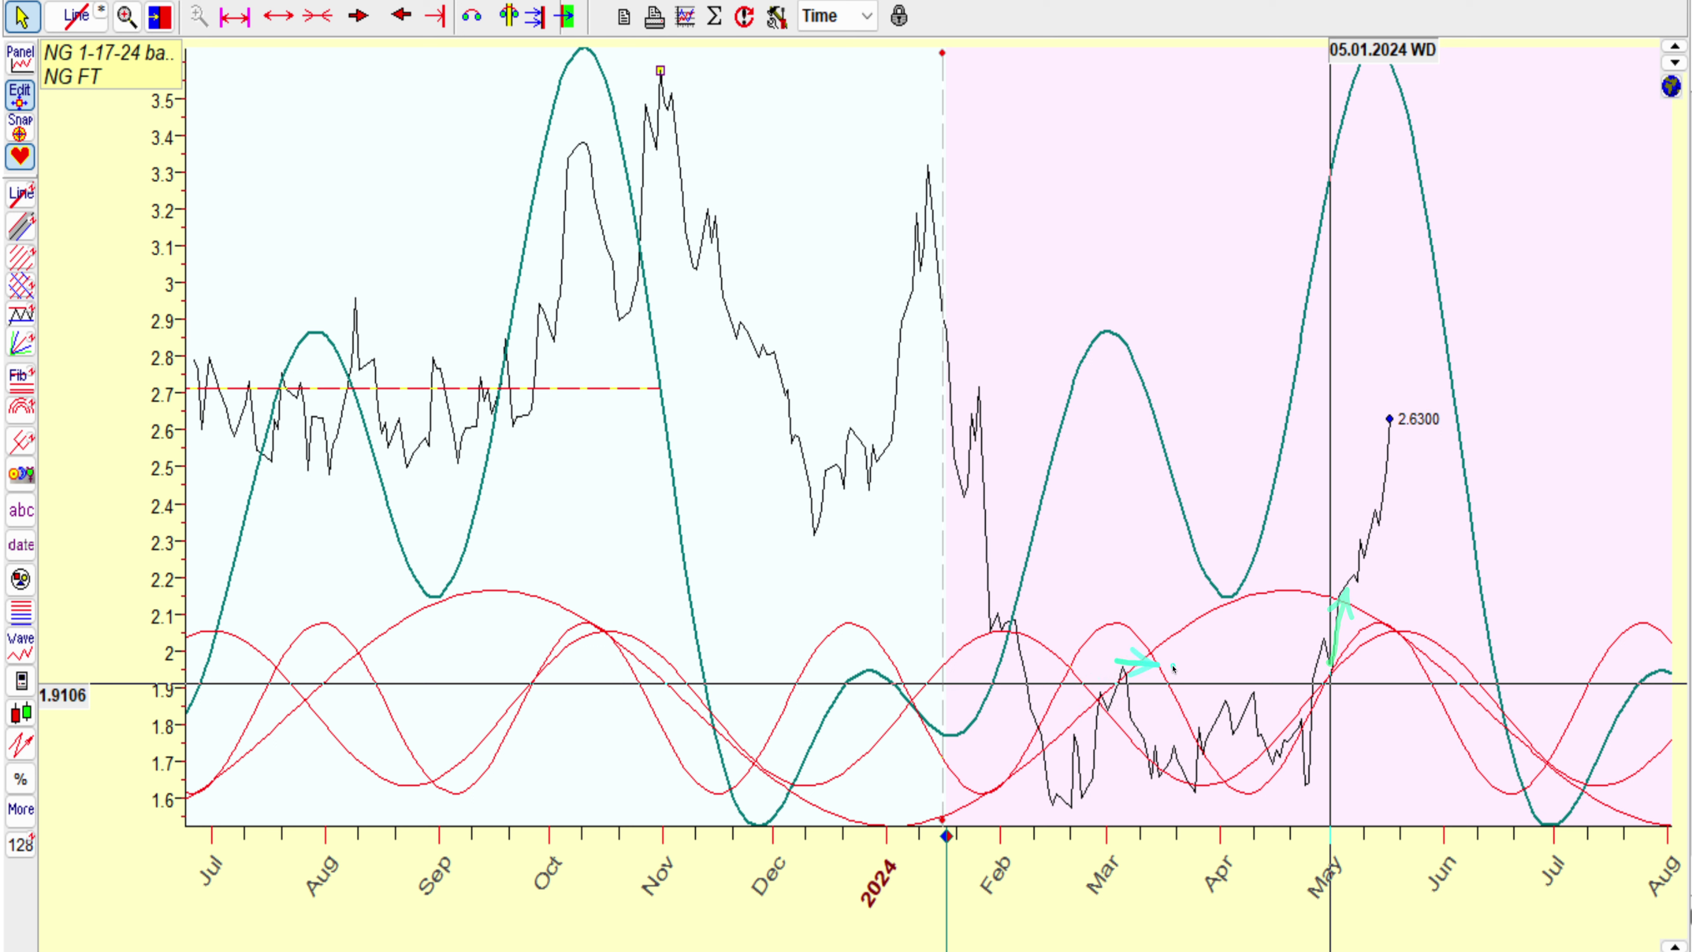
Examine the component cycles' early March and mid-May tops against the actual price, and mark the turn down after the March top.
left_click_drag(1173, 668, 1206, 665)
left_click(1367, 663)
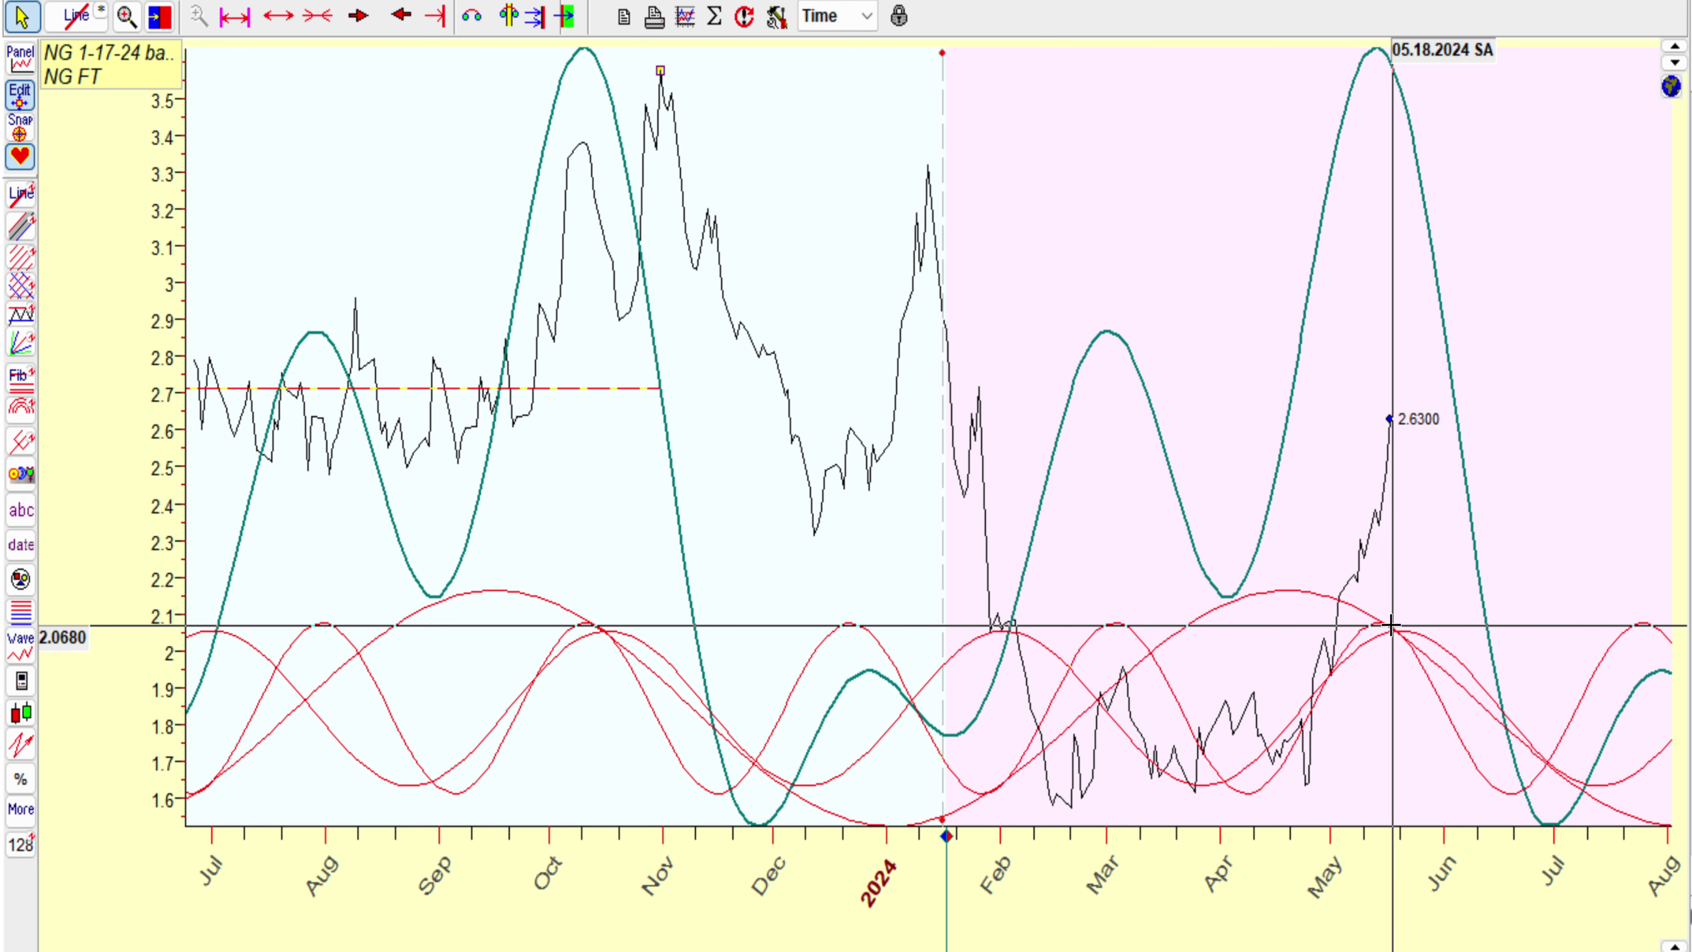
left_click(1135, 558)
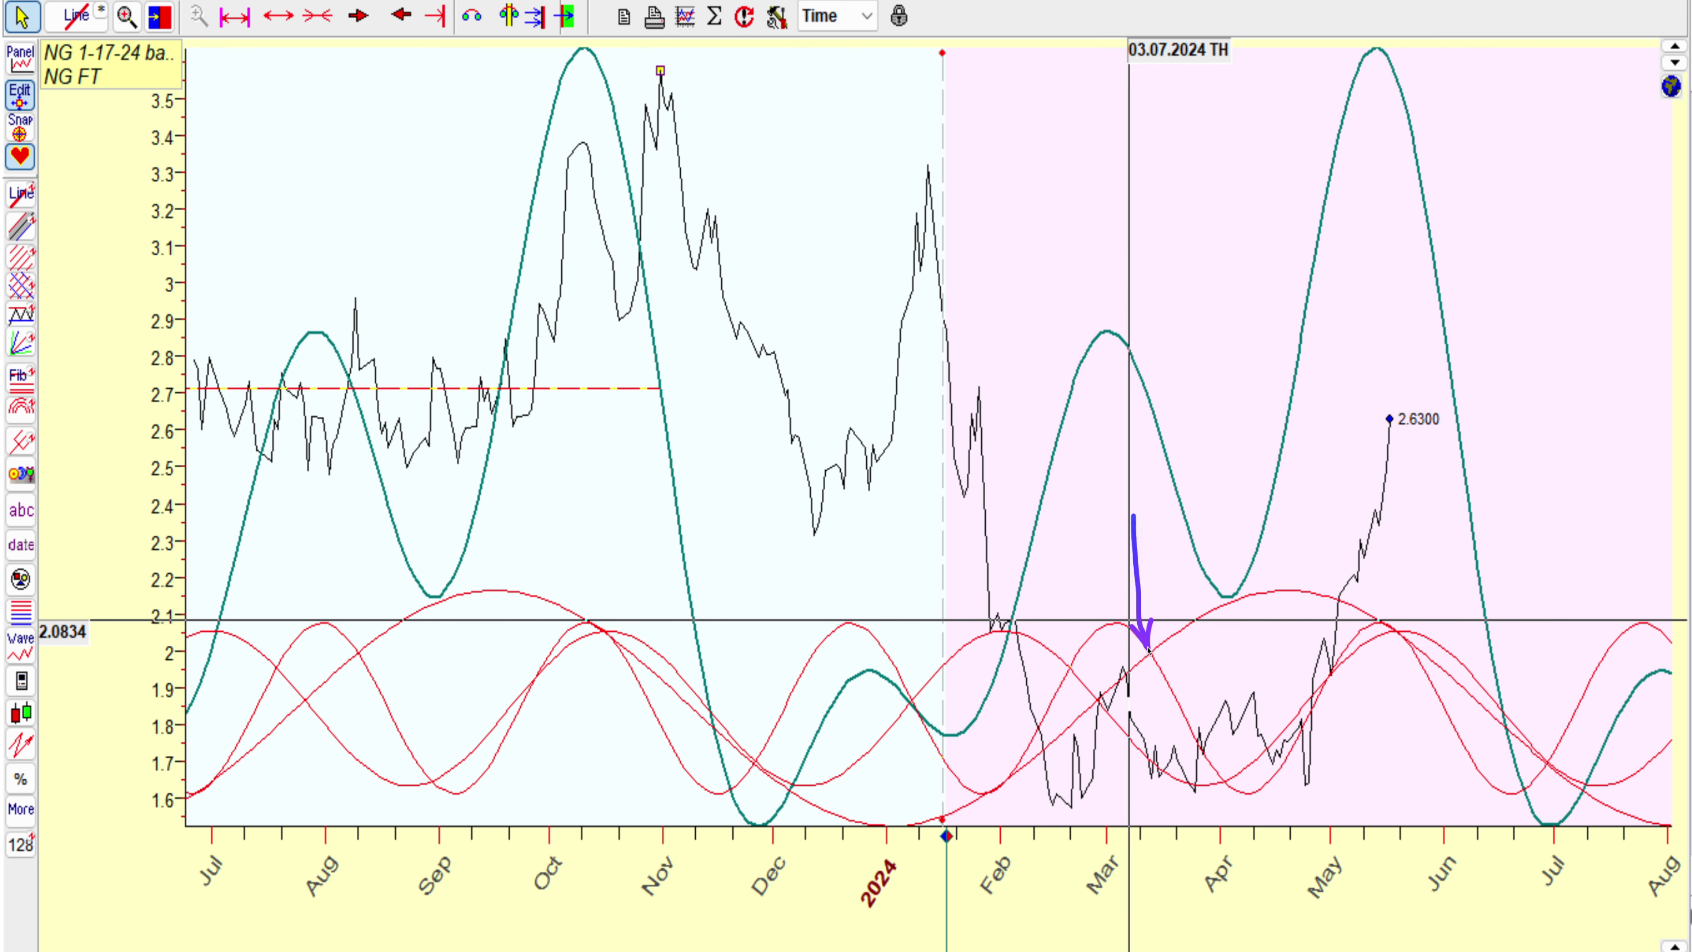
left_click_drag(1097, 622, 1173, 697)
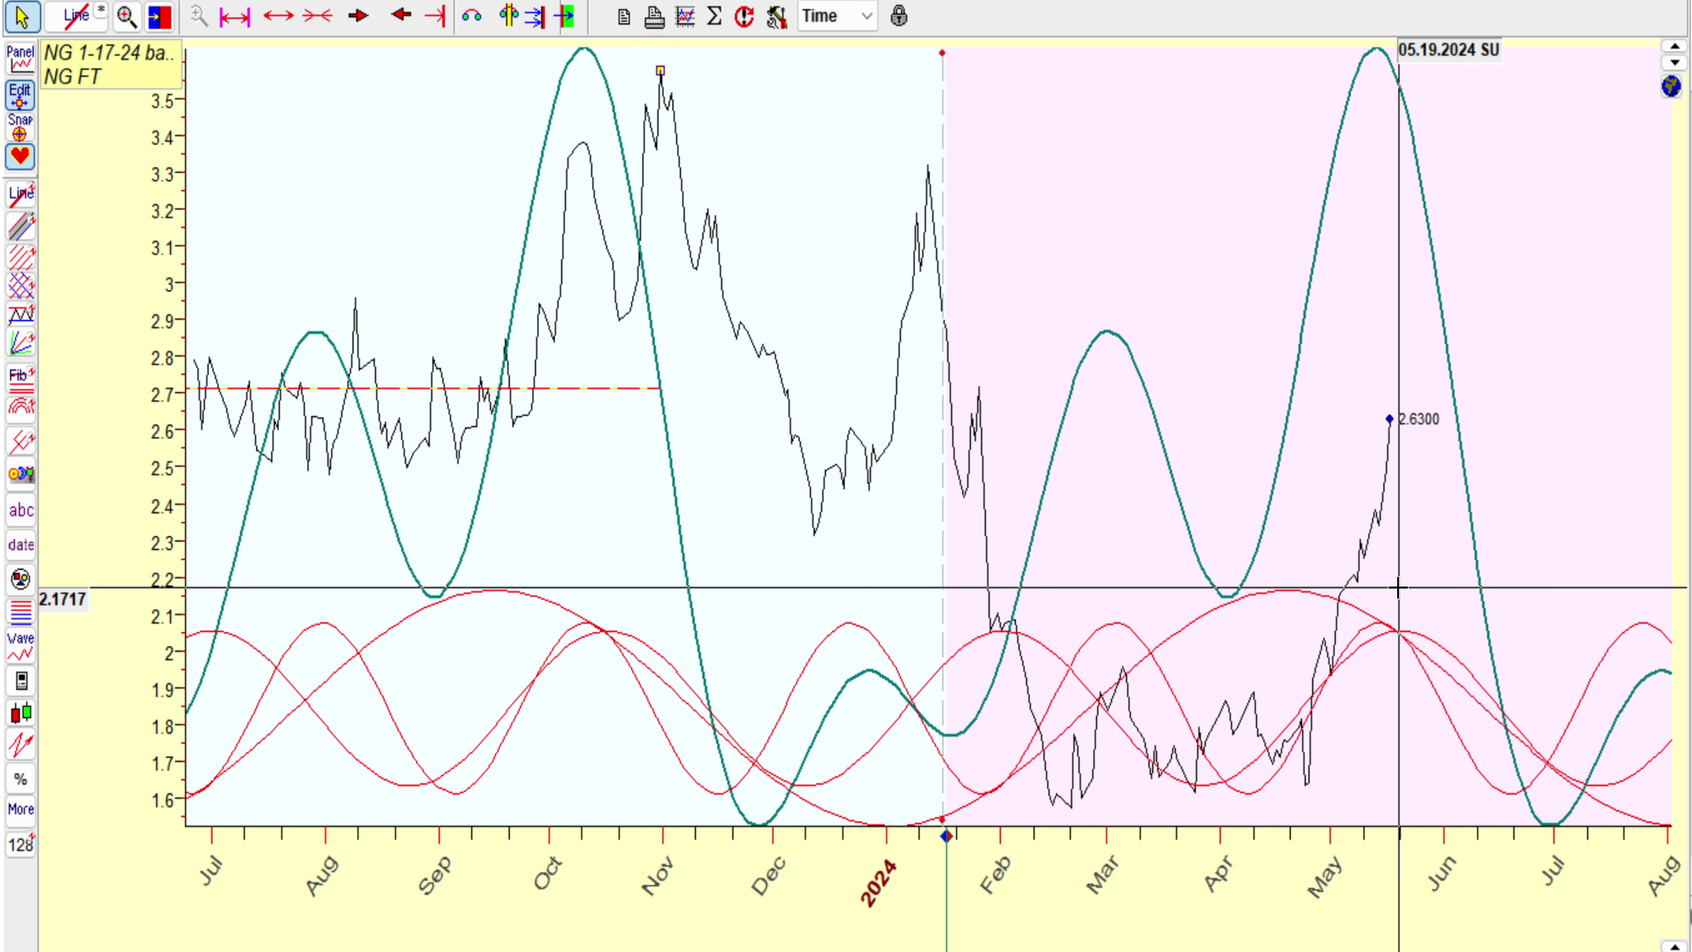
Mark a possible top at the latest May price and trace the component cycles' decline from mid-May through June.
left_click(1357, 431)
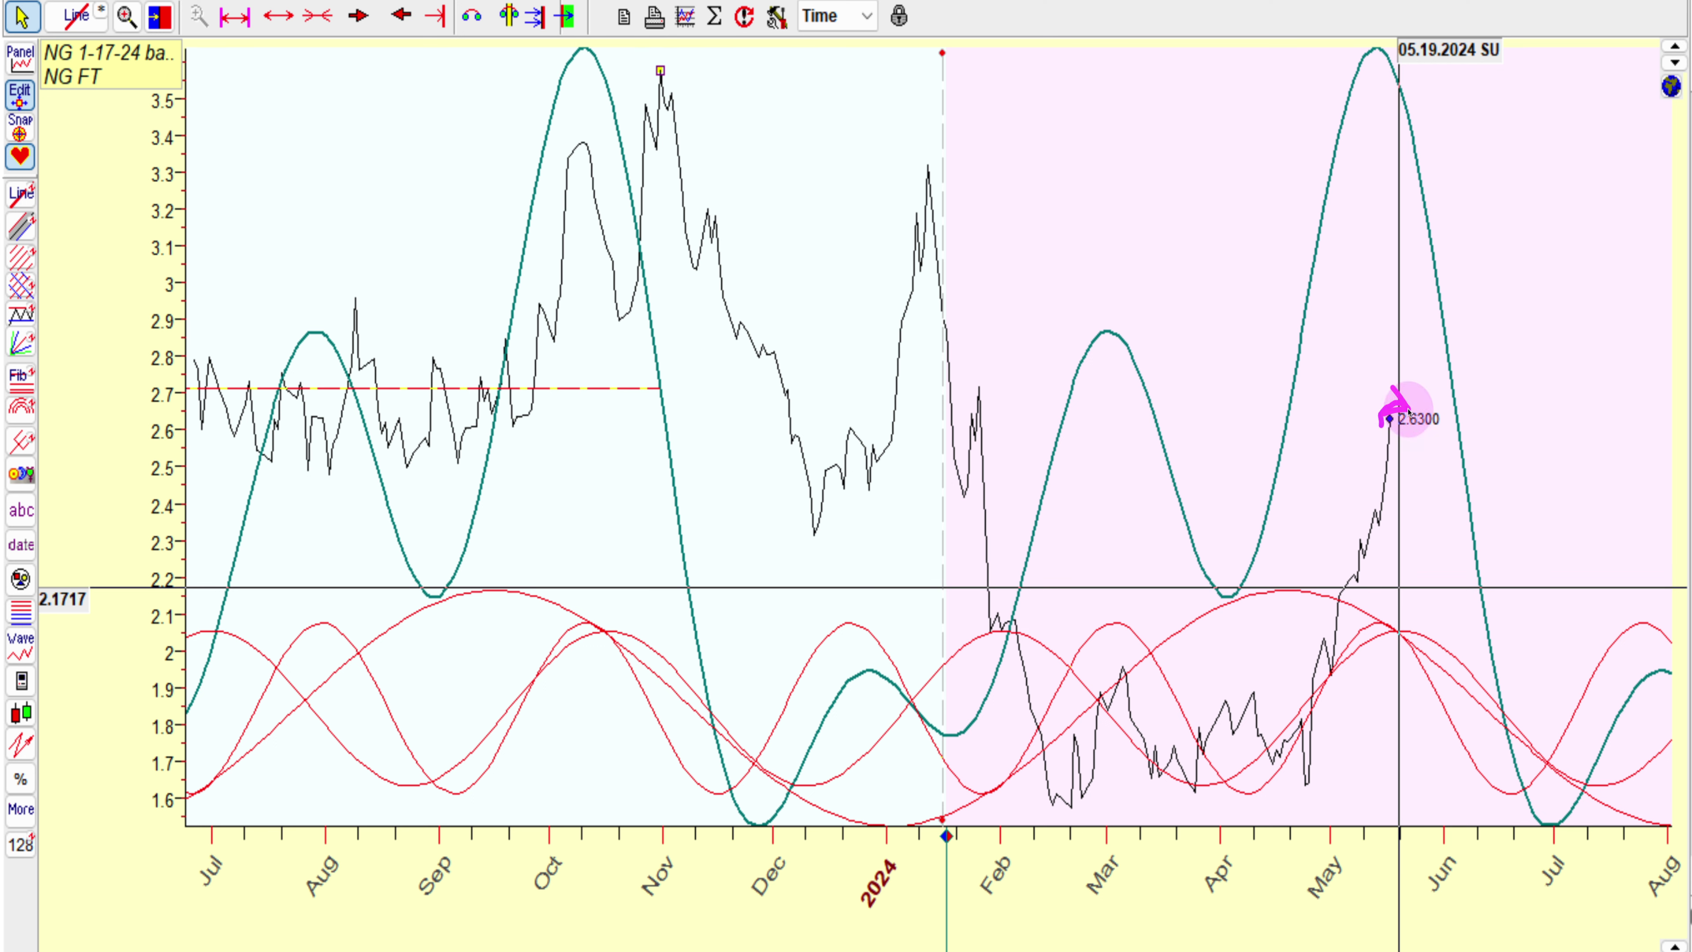
left_click(1408, 637)
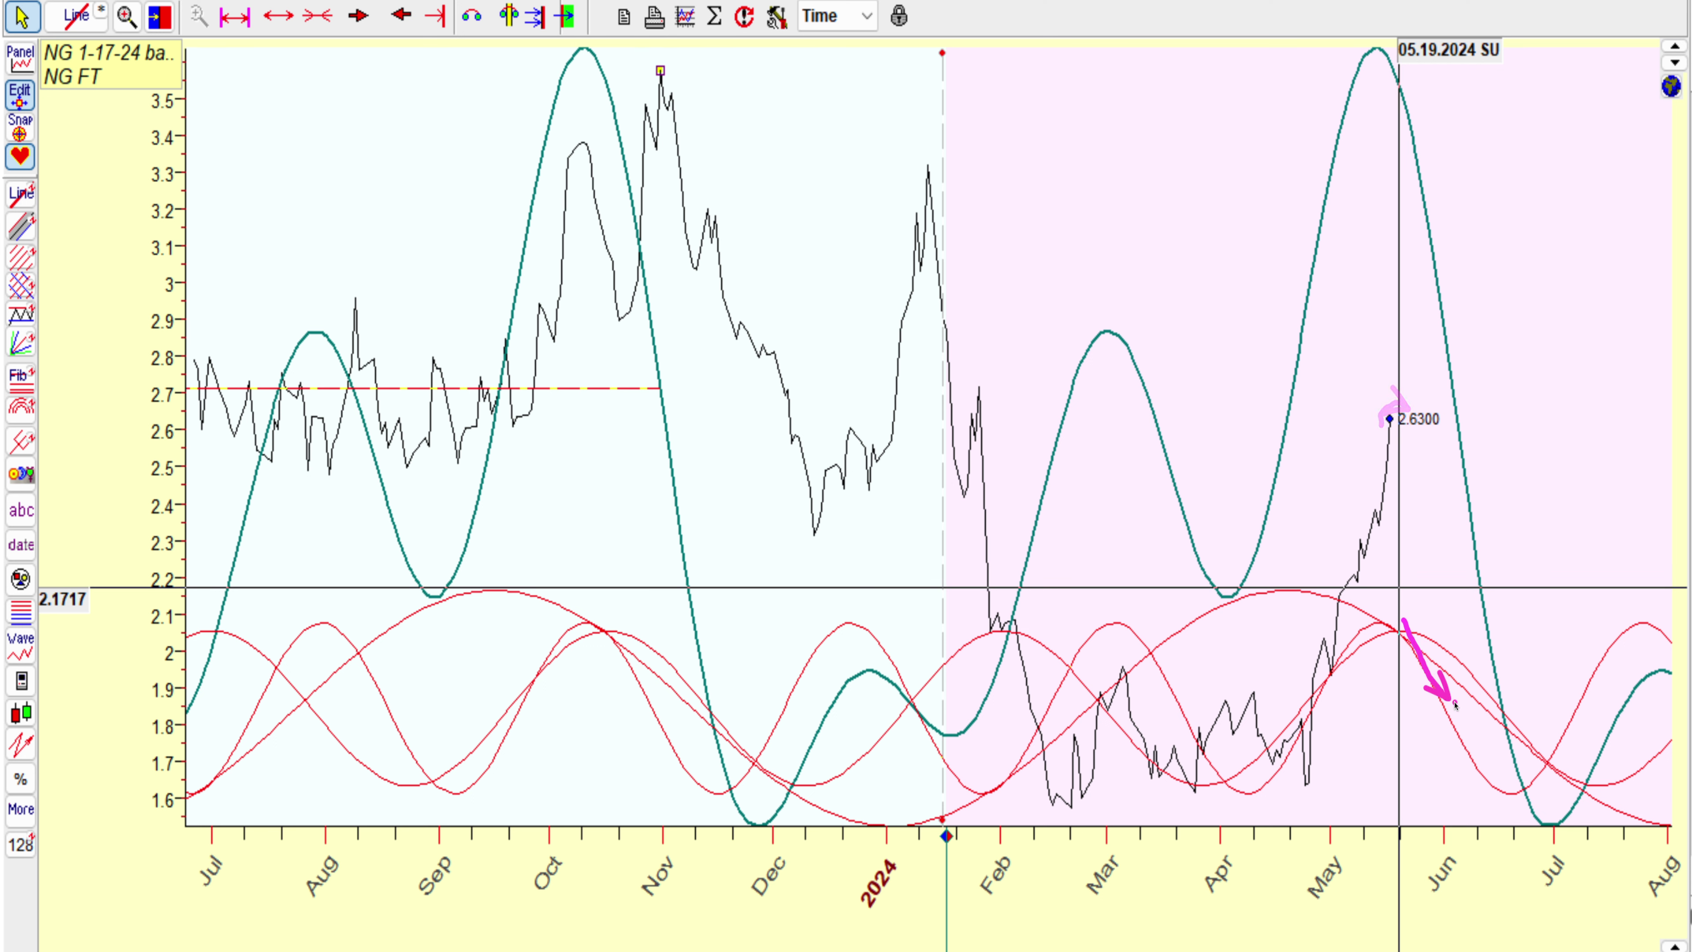
left_click(1503, 717)
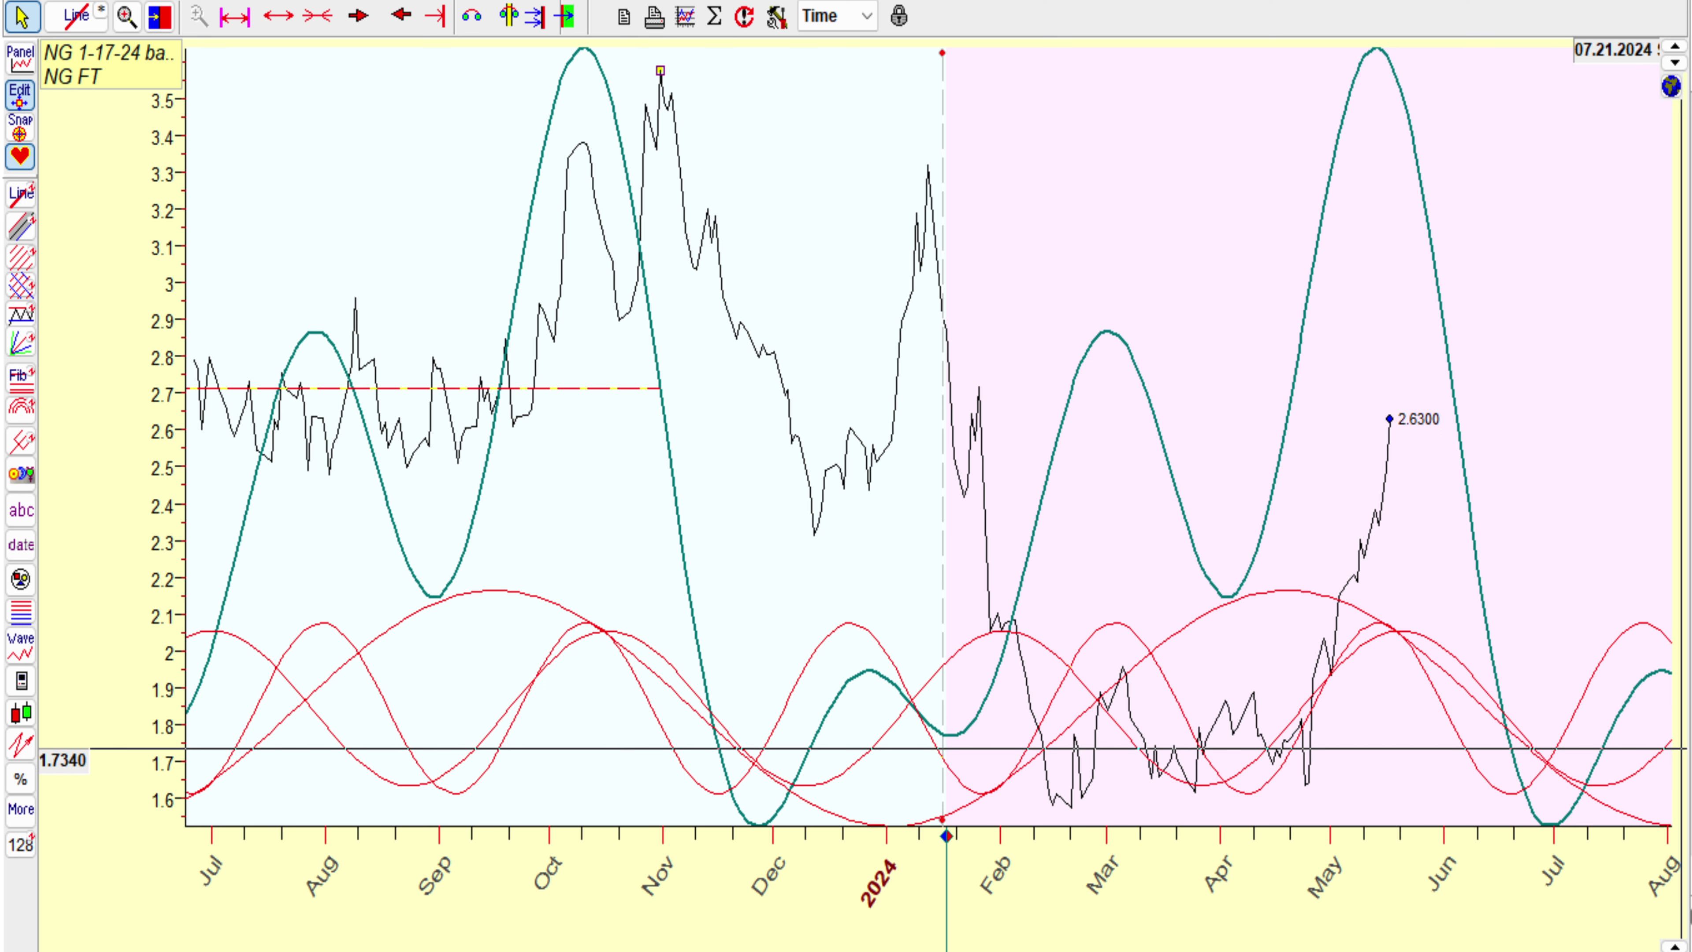
left_click(1538, 308)
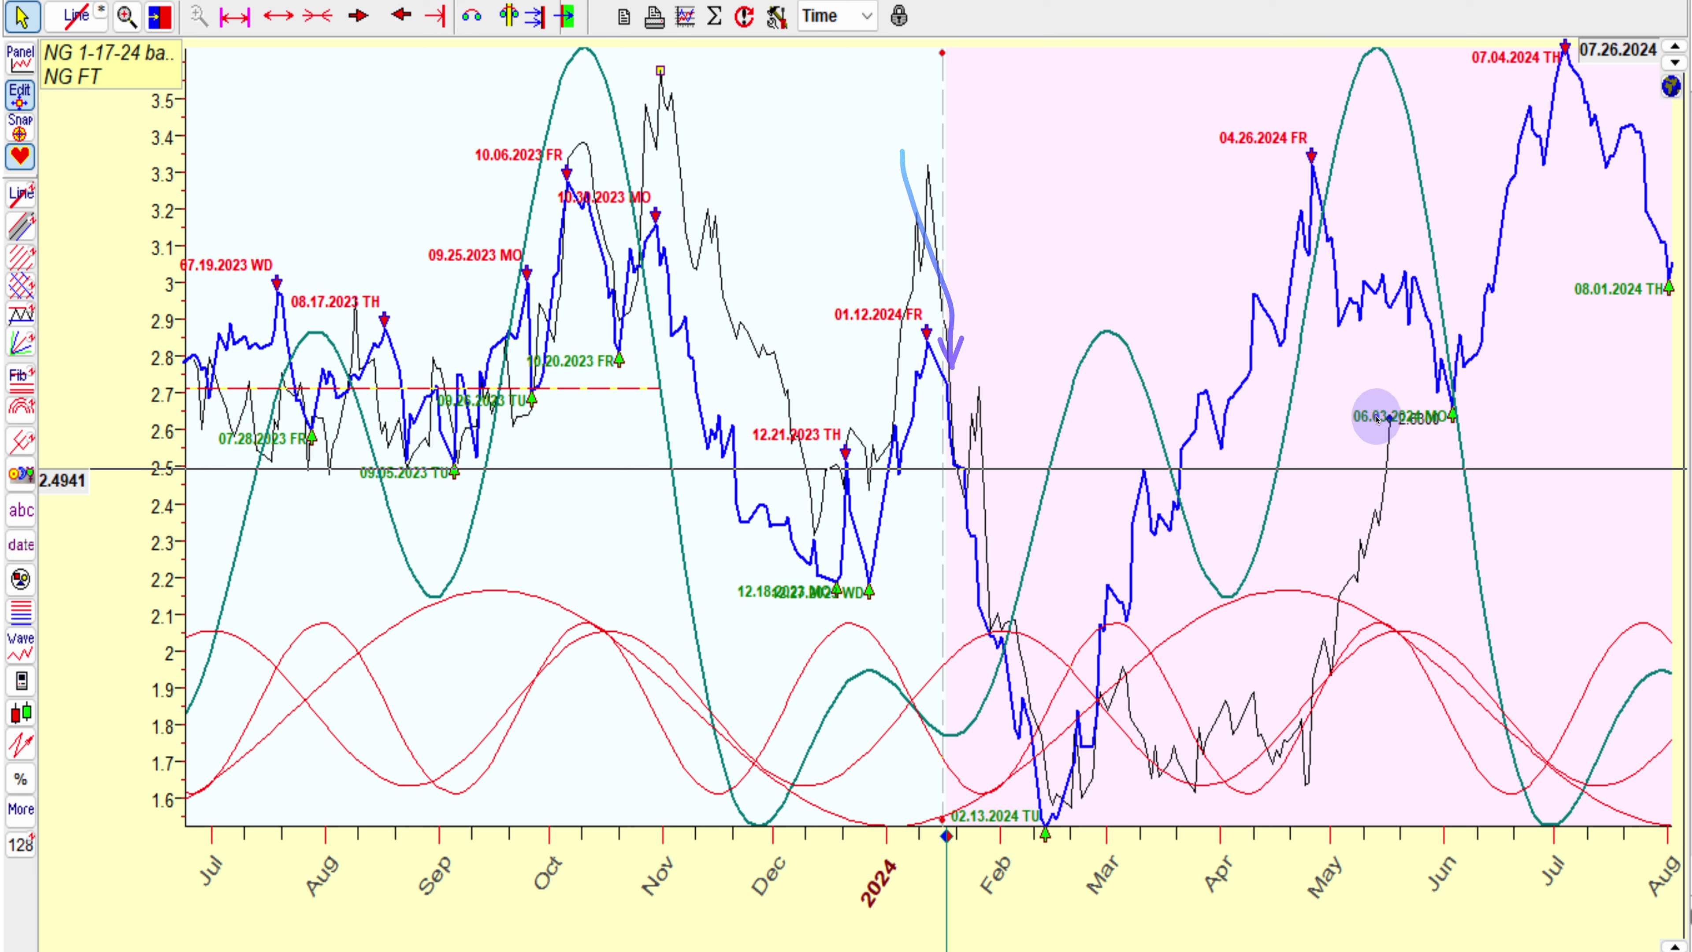
Sketch a price rise from the latest May price toward the projection's 07.04.2024 peak with the projection and cycles overlaid.
mouse_move(1387, 426)
left_mouse_down()
mouse_move(1419, 431)
mouse_move(1466, 252)
mouse_move(1539, 180)
left_mouse_up()
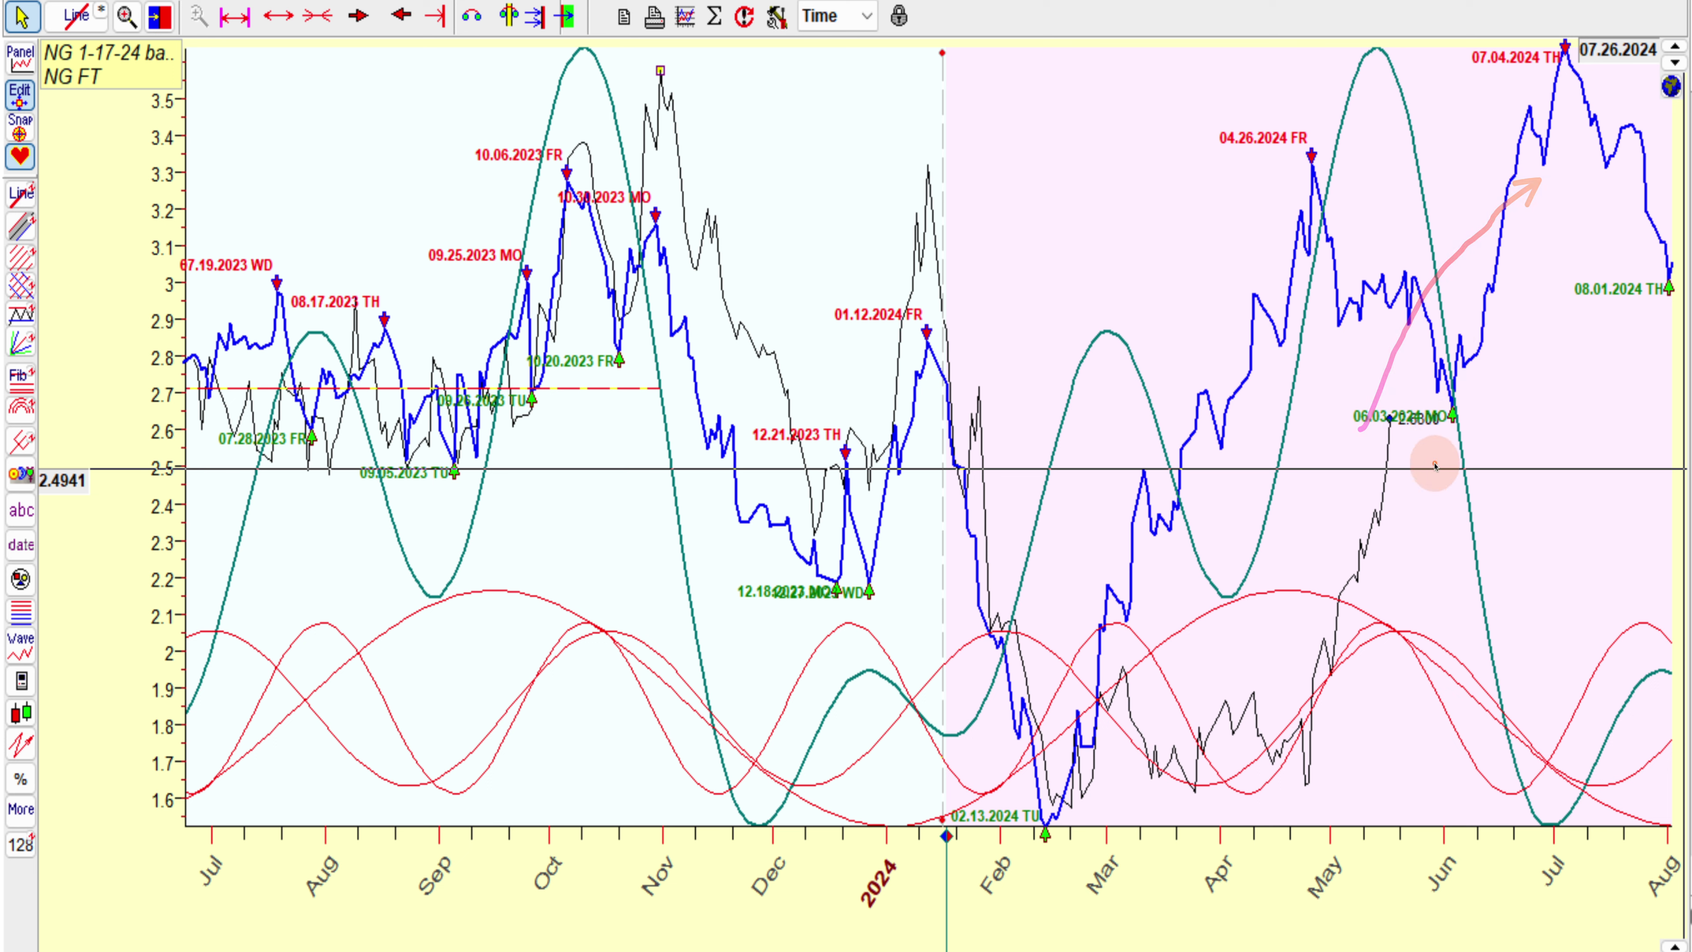
left_click_drag(1371, 434, 1471, 270)
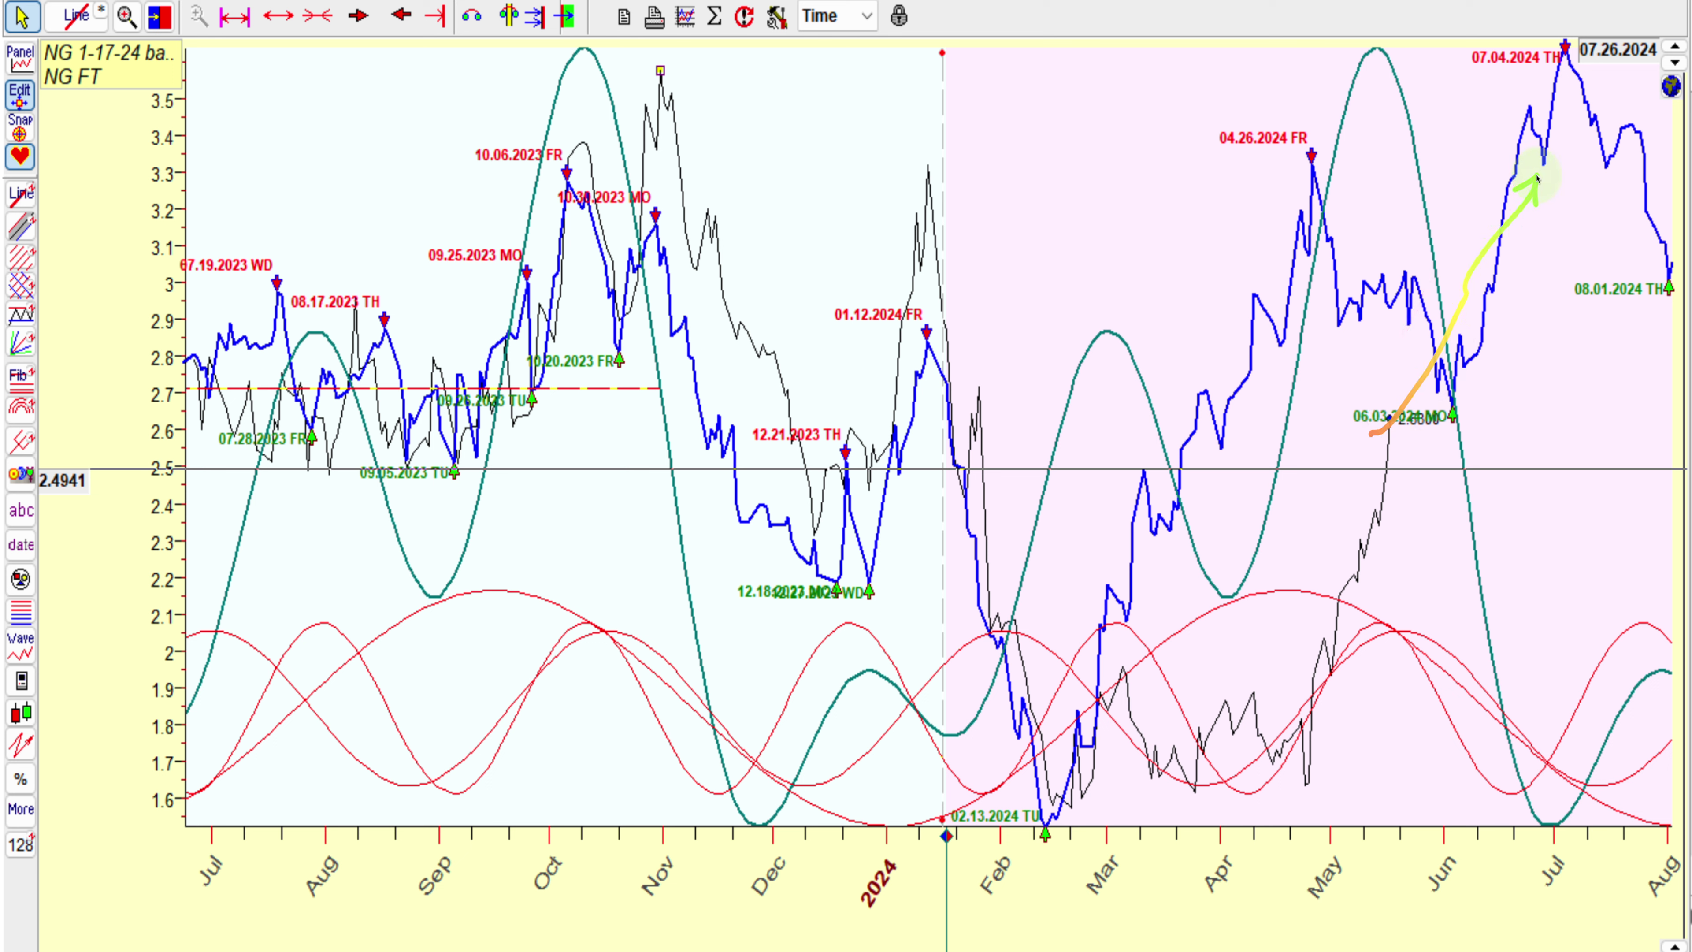